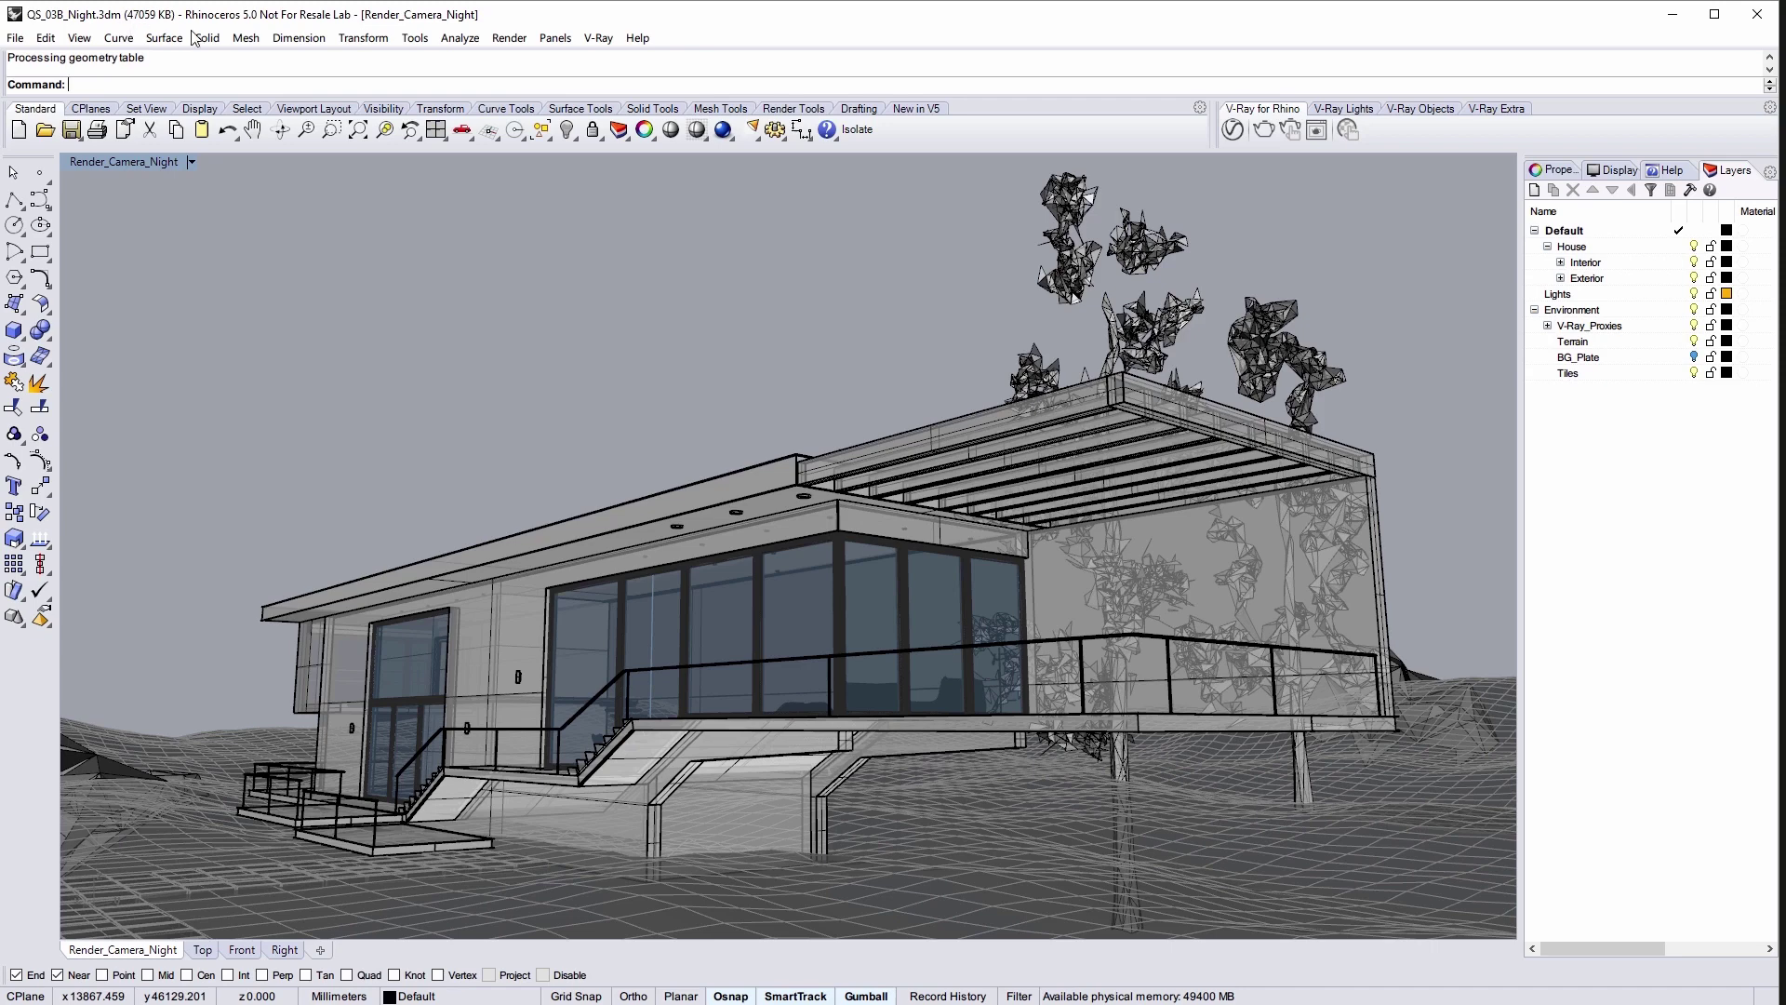
# Enable Material Override in the V-Ray render settings and start an interactive render.
pyautogui.click(1230, 133)
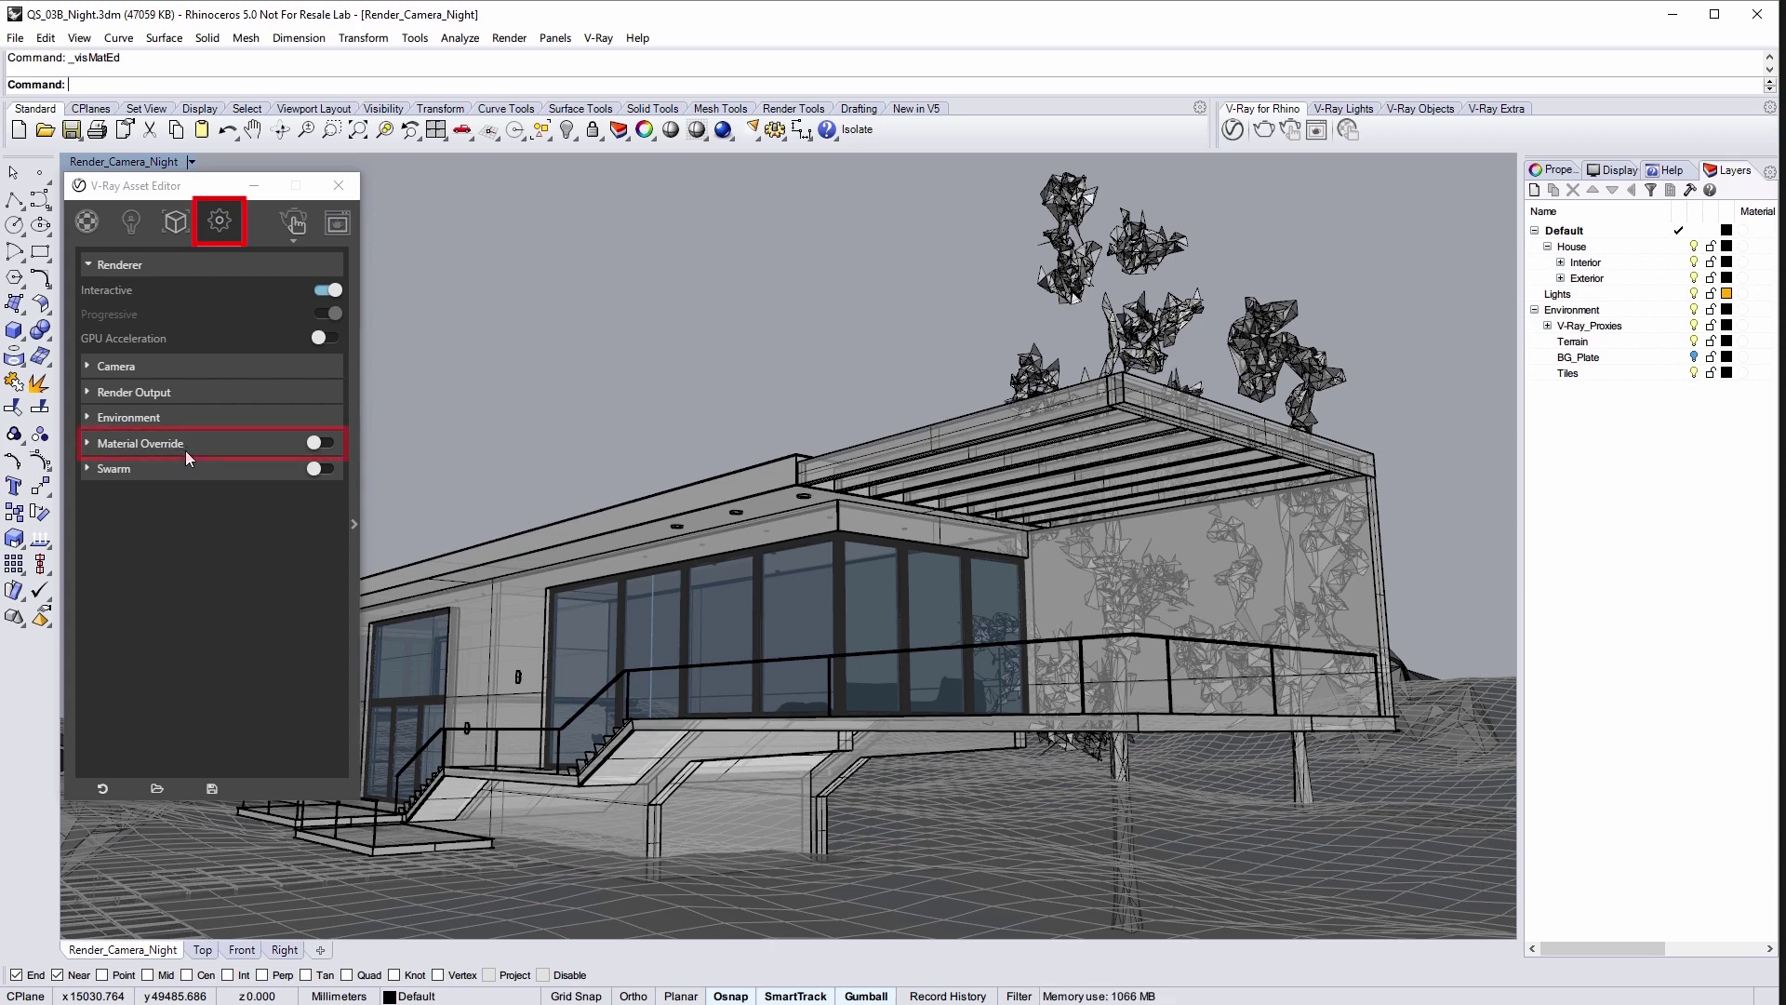
pyautogui.click(319, 444)
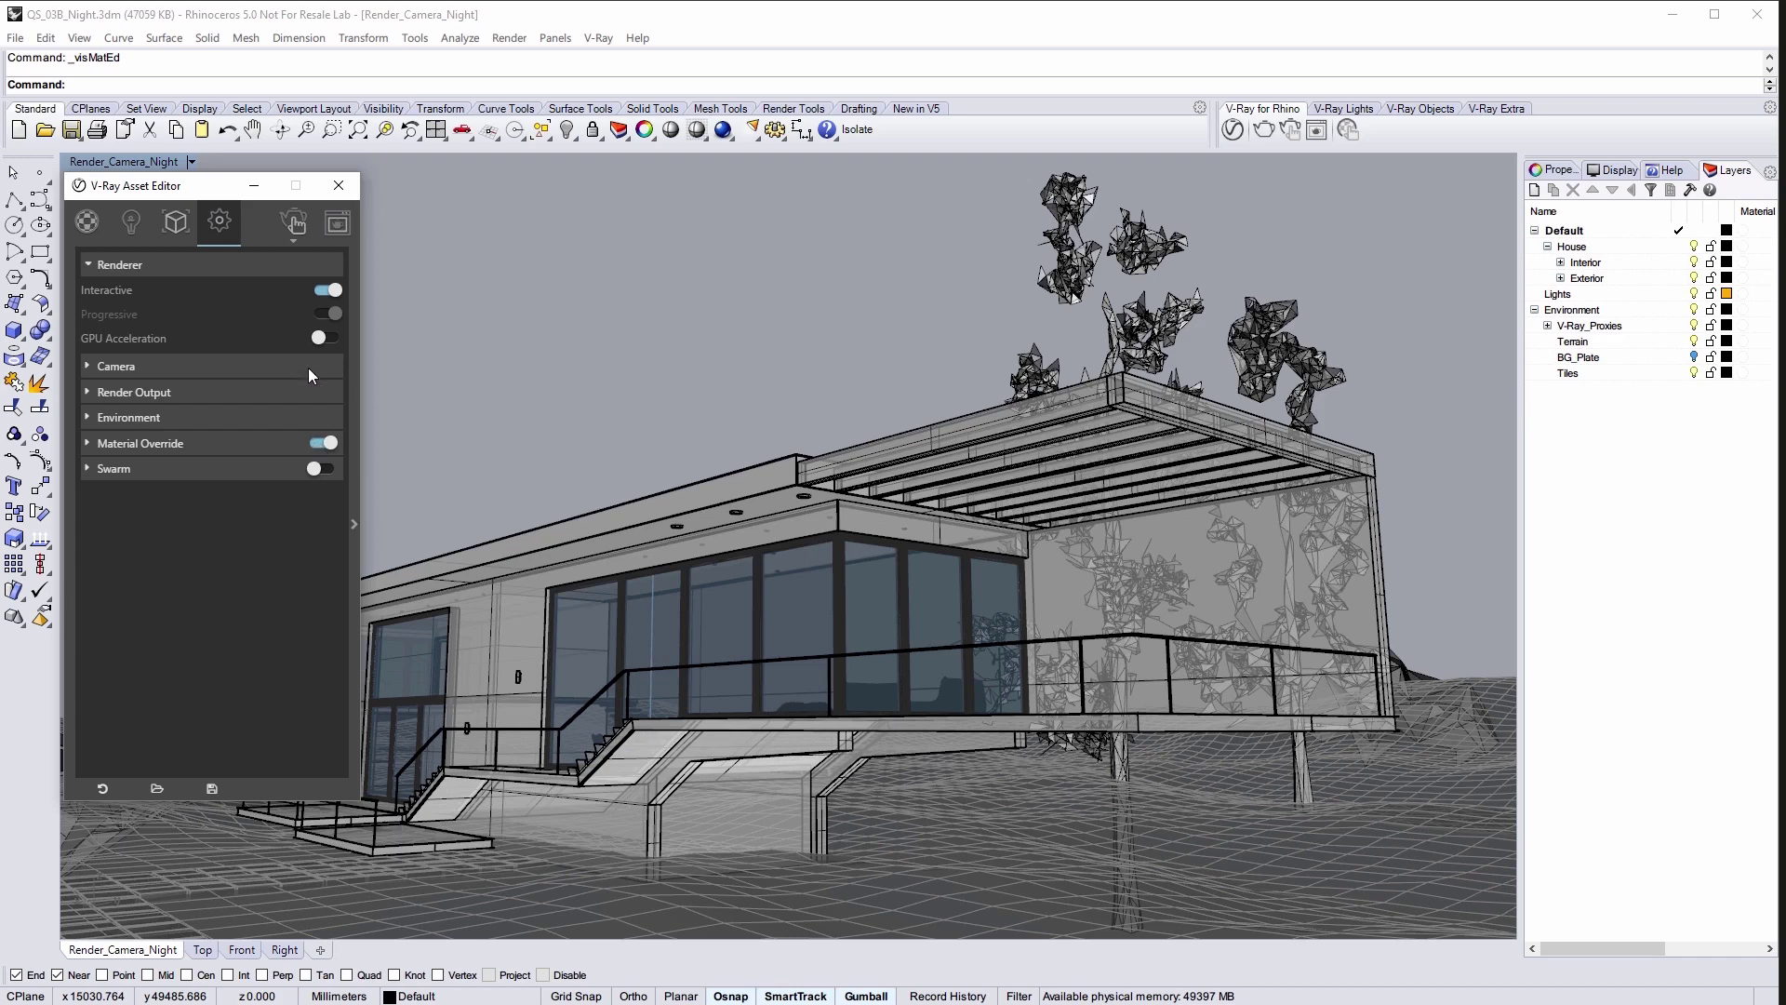
pyautogui.click(294, 241)
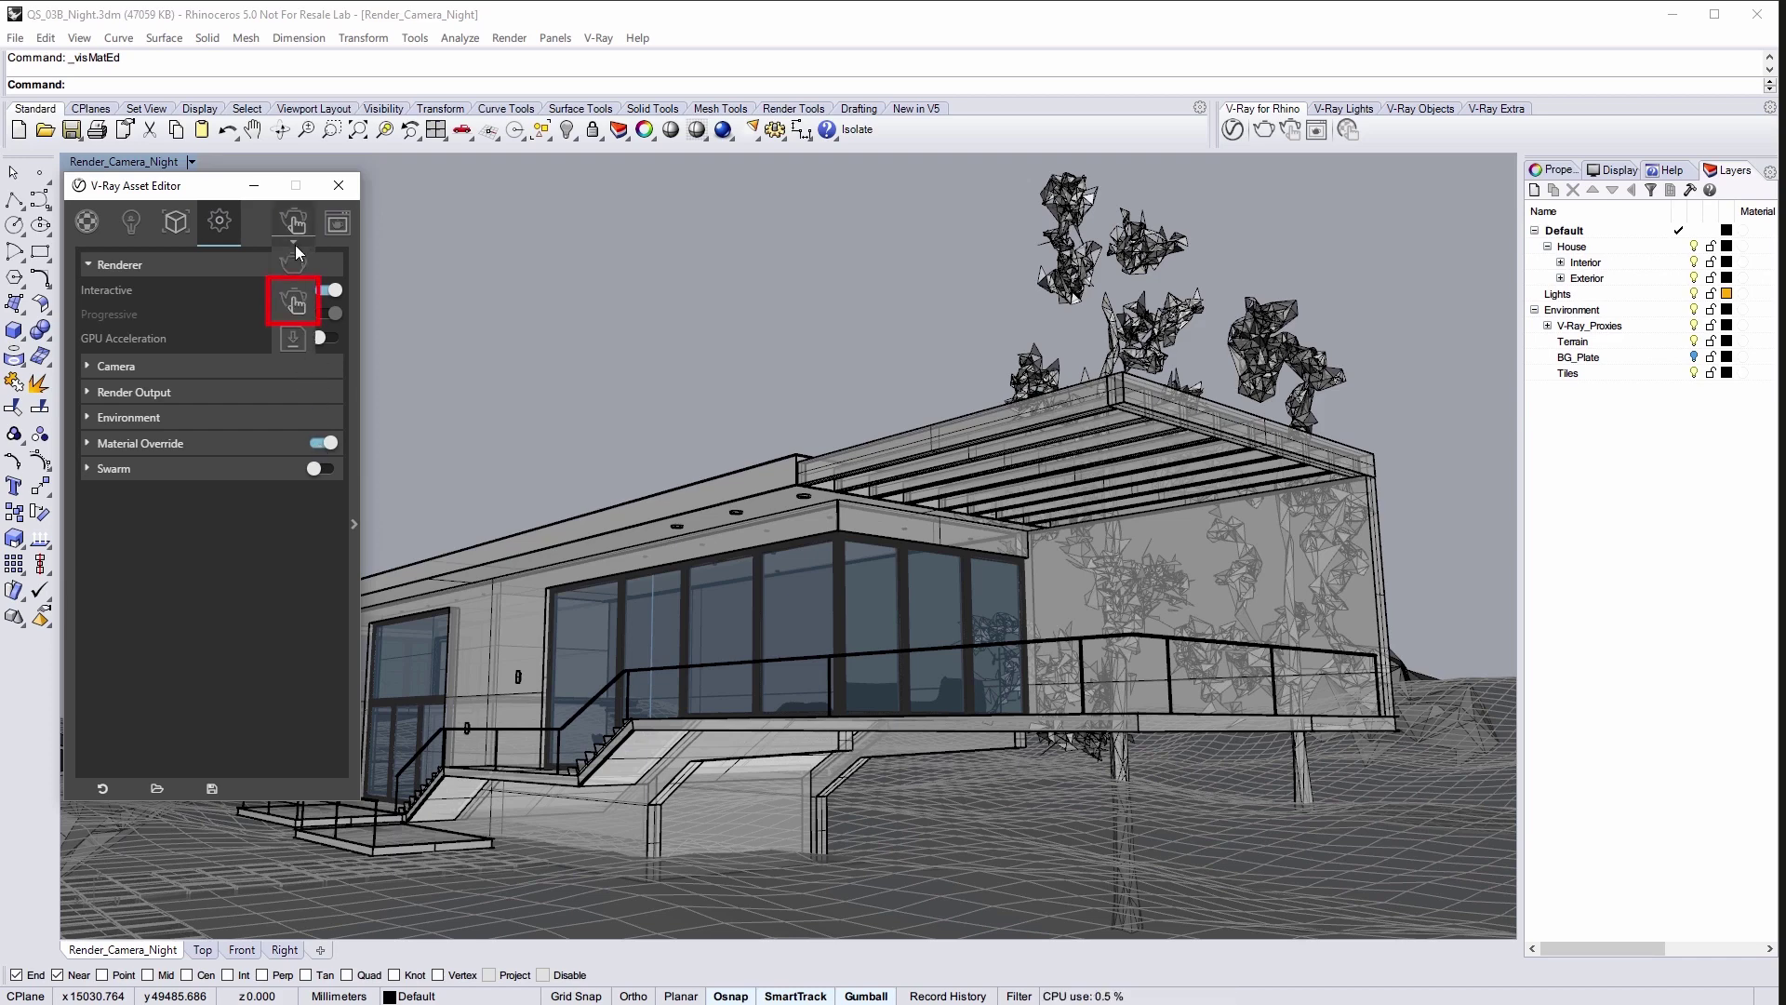
pyautogui.click(294, 302)
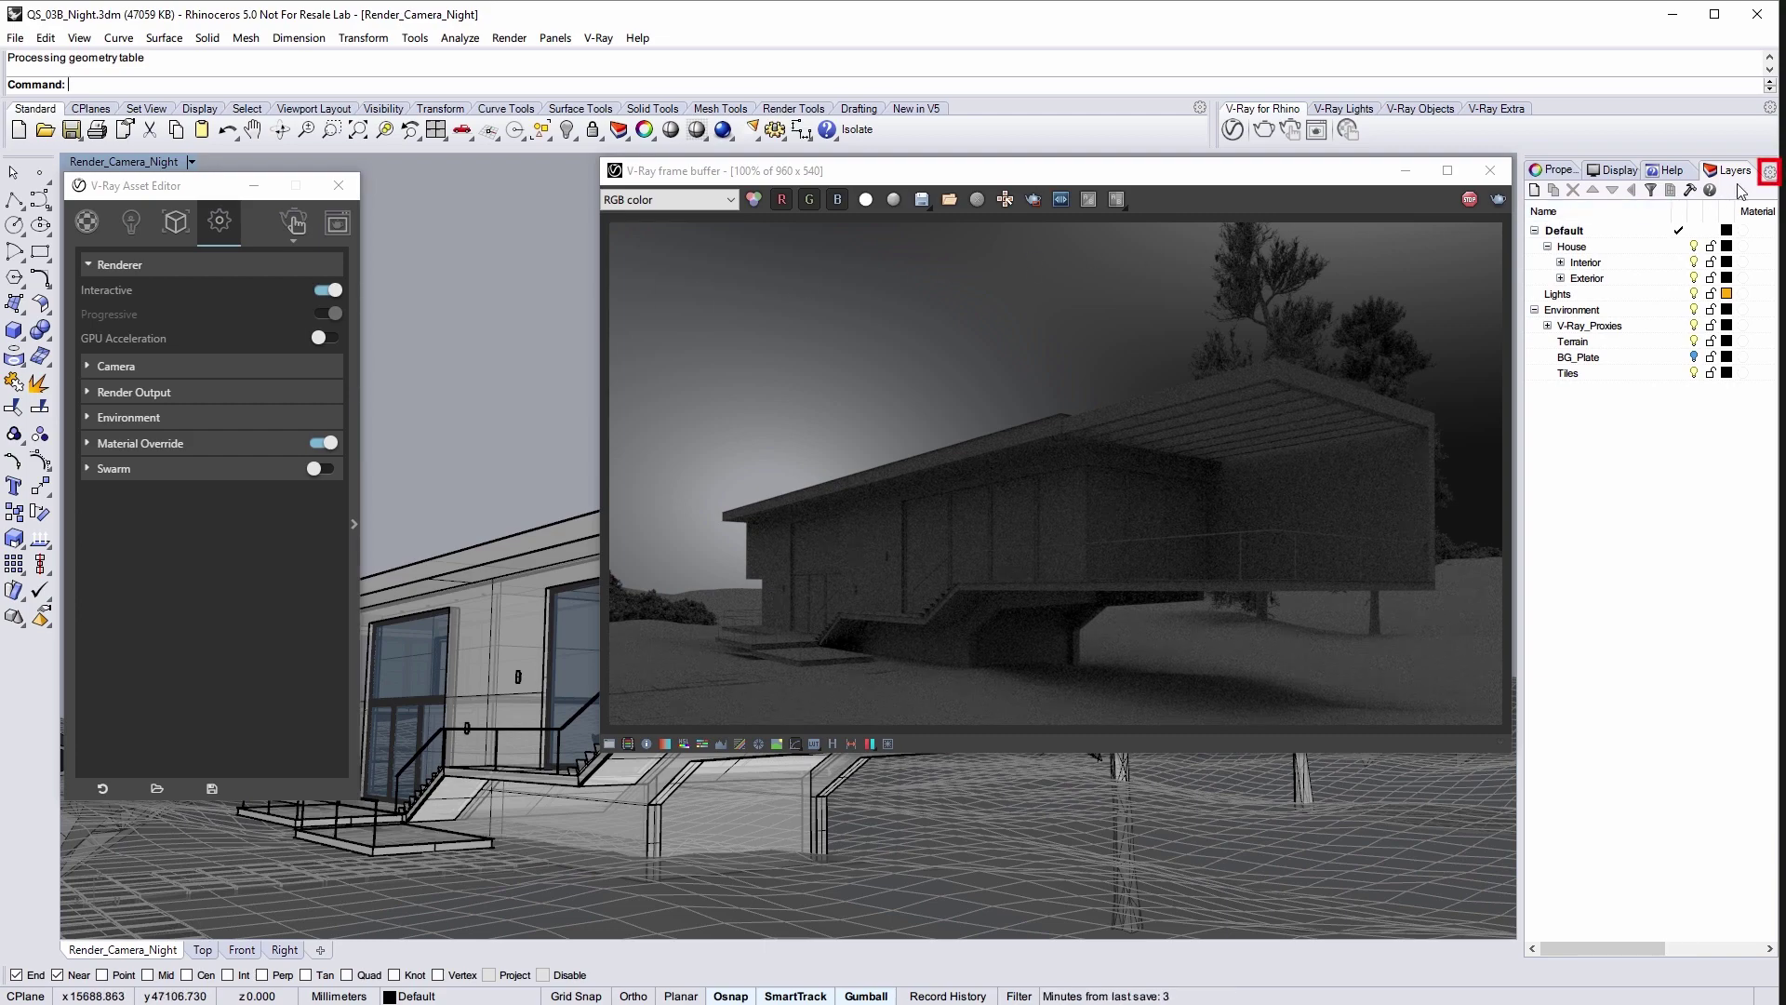
# Show the Sun settings and turn on the Rhino document sun.
pyautogui.click(1771, 174)
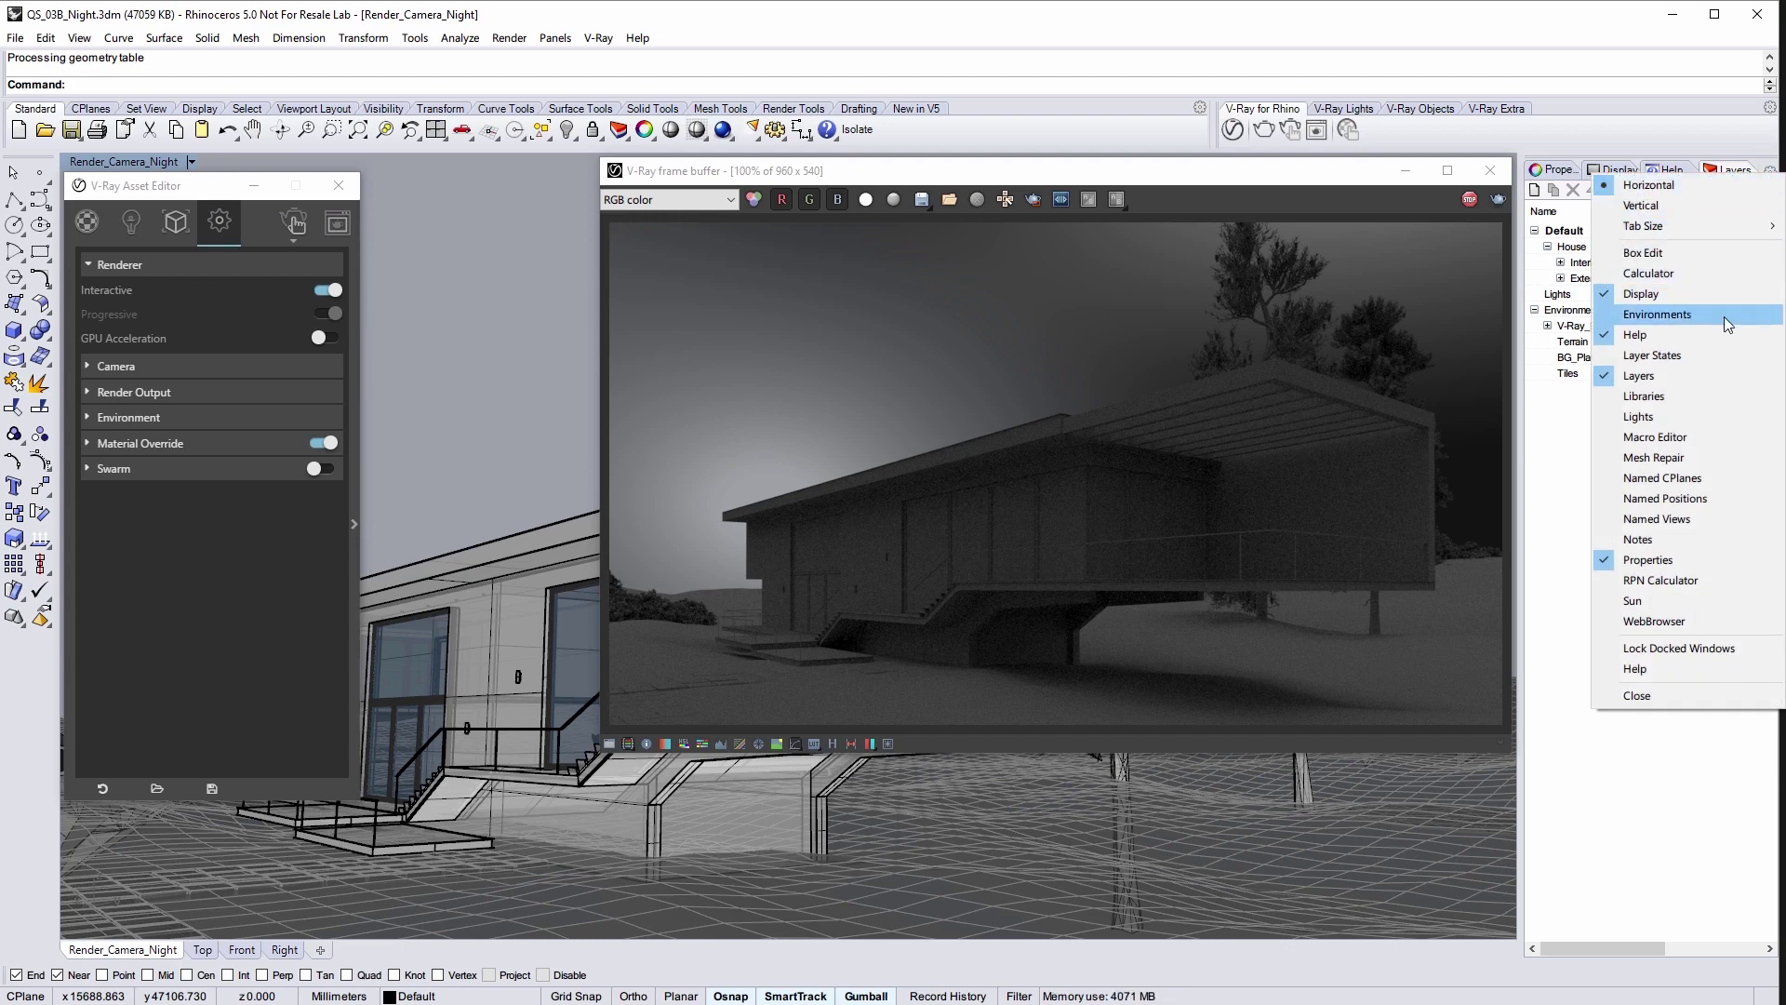
pyautogui.click(1670, 602)
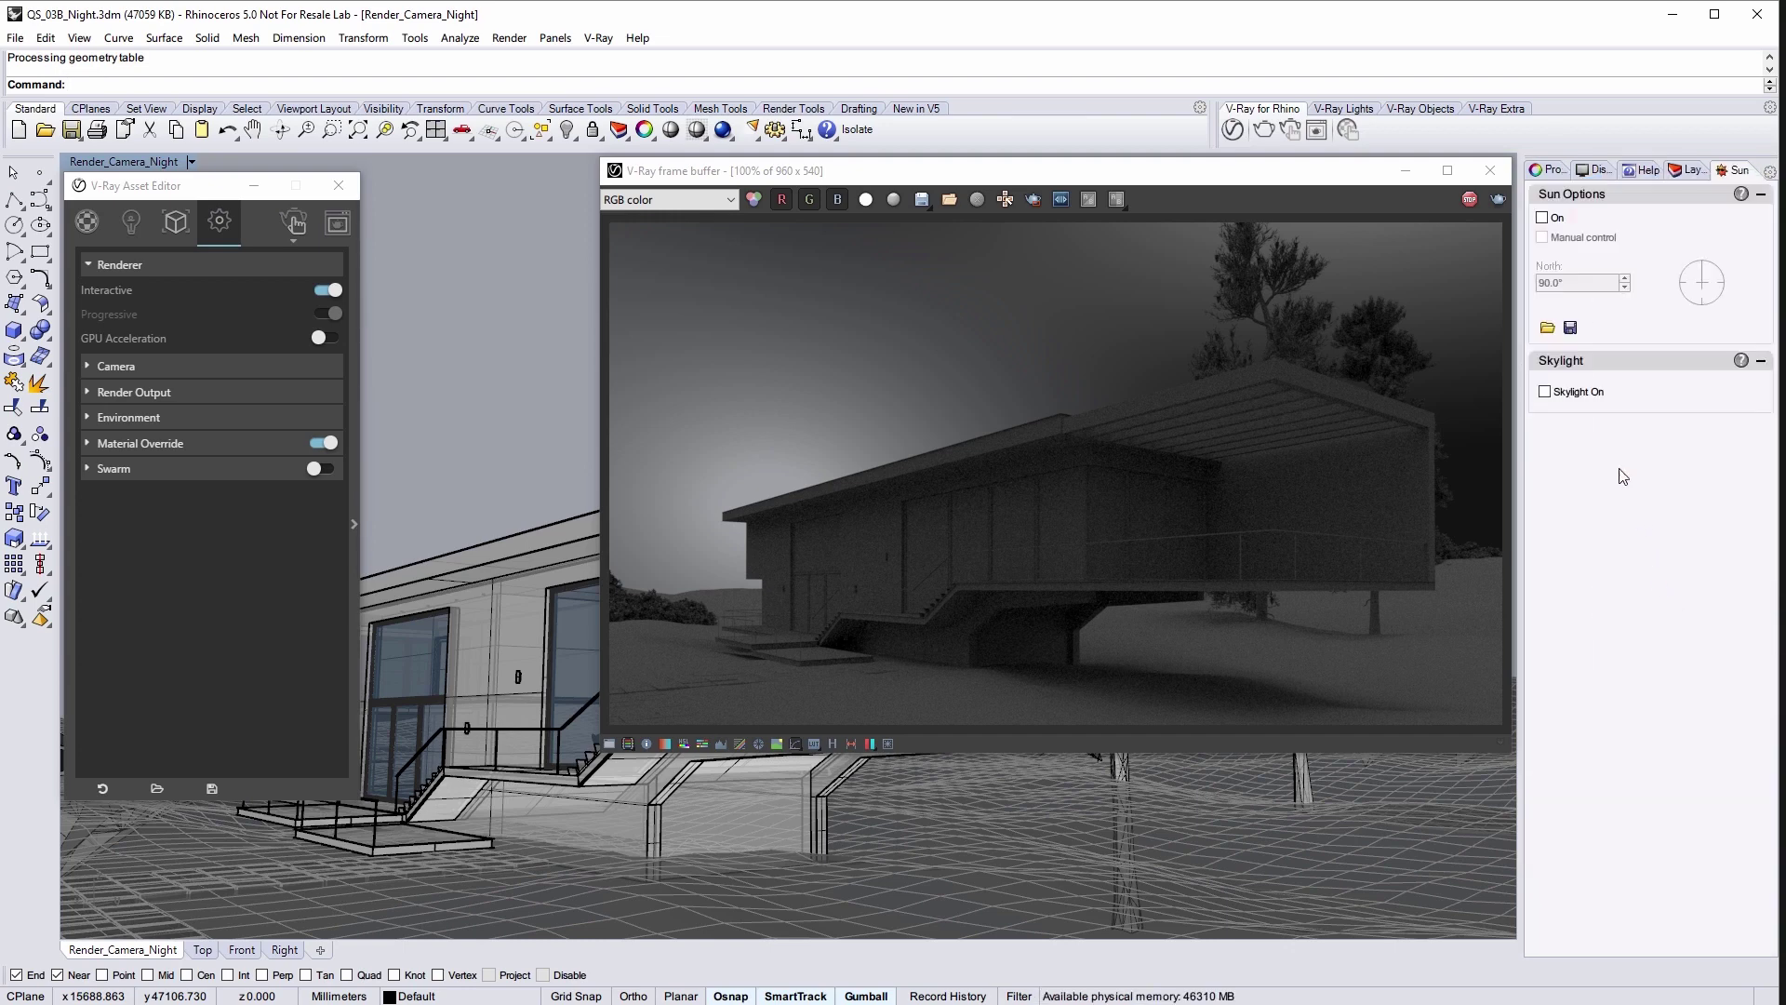
pyautogui.click(1543, 219)
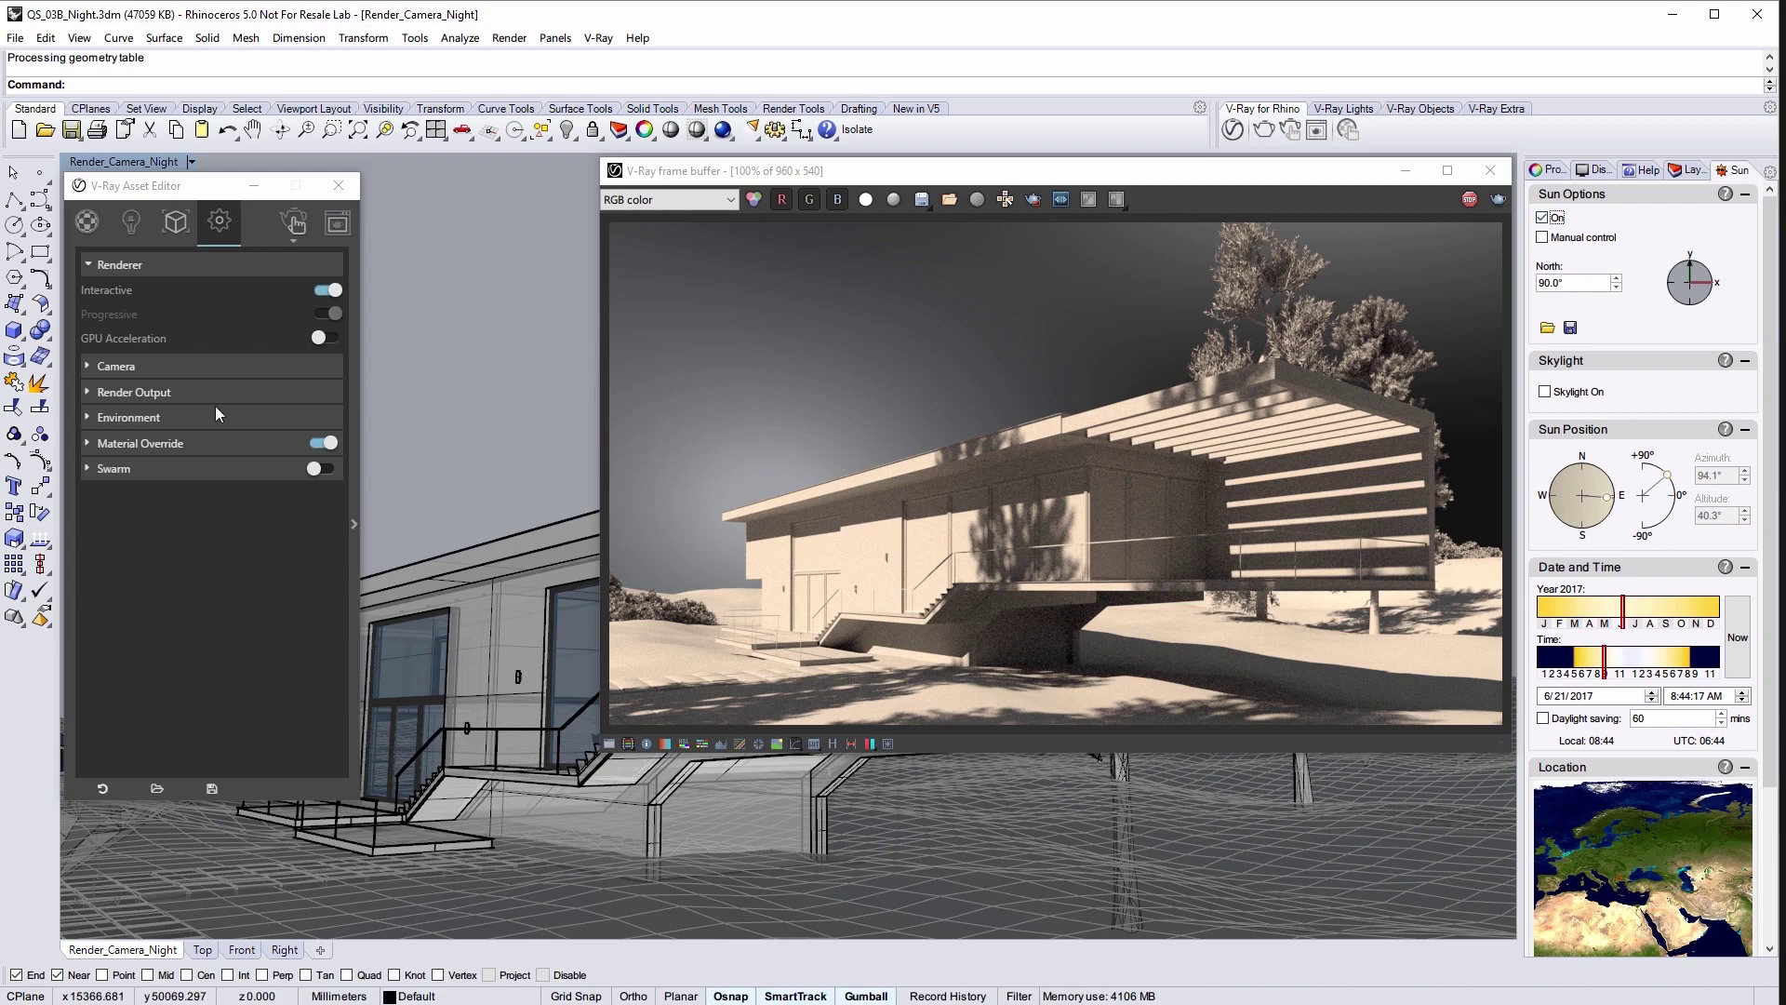
# Clear the environment background's existing texture and assign a Sky texture linked to the Rhino Document Sun.
pyautogui.click(171, 424)
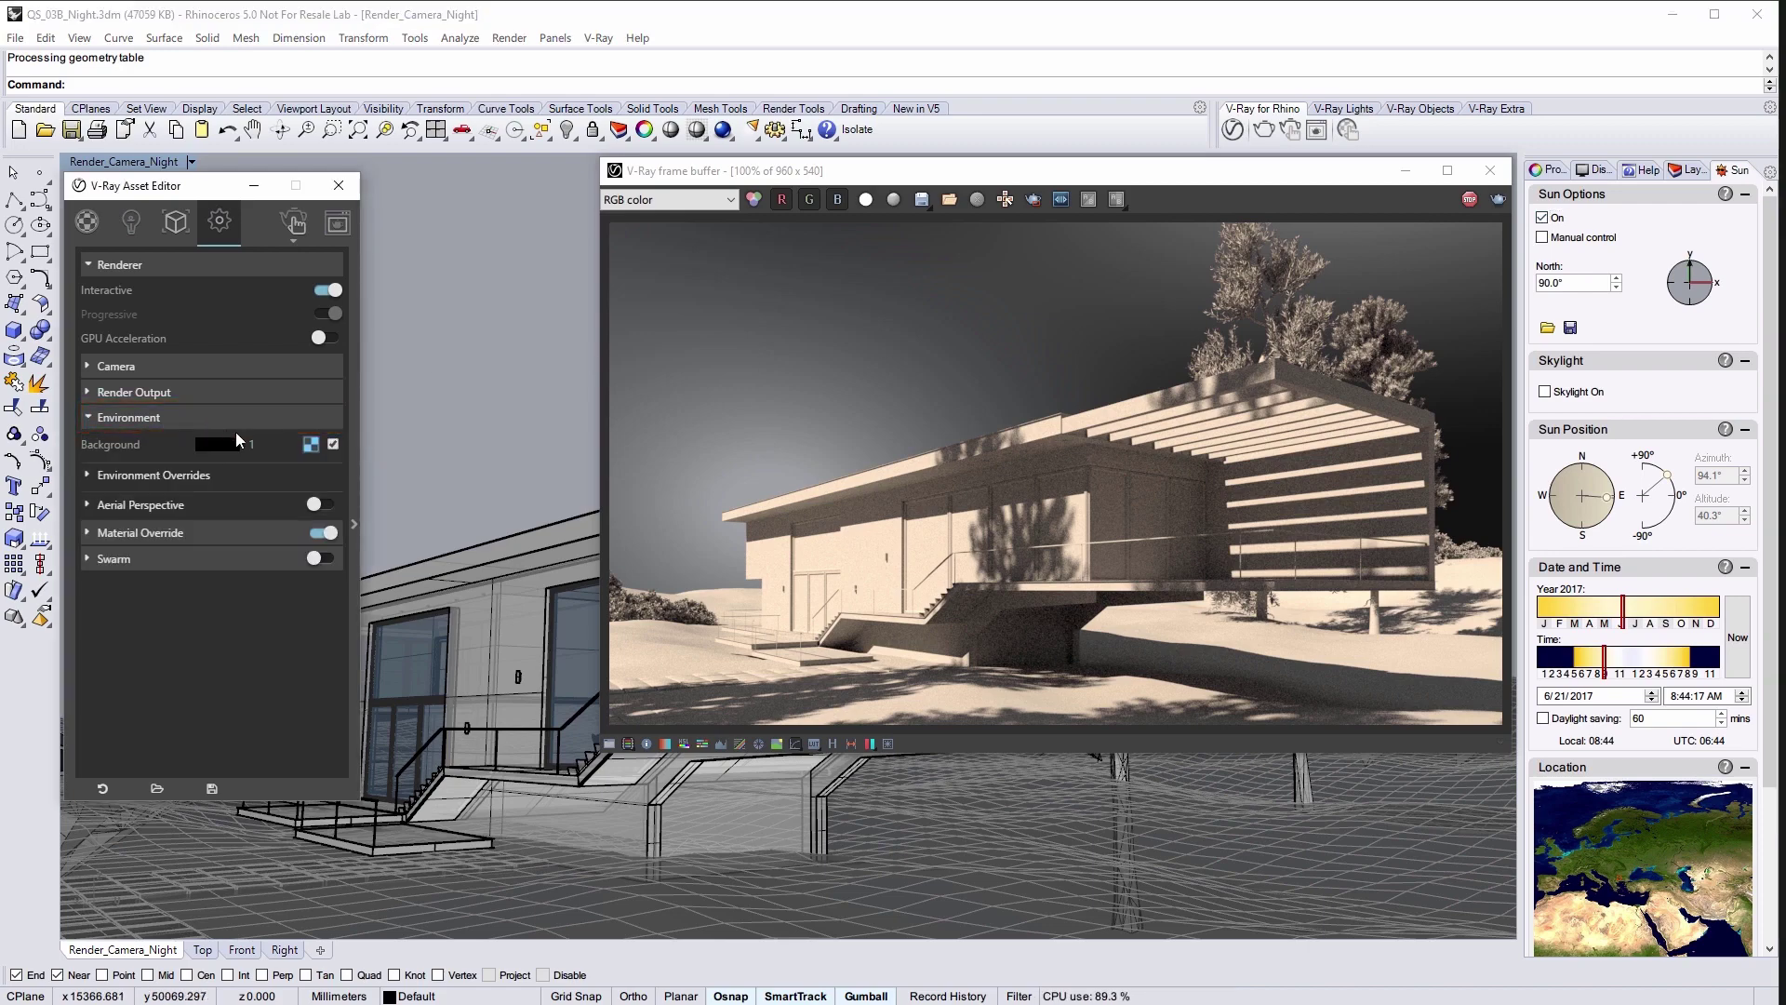
pyautogui.rightClick(306, 446)
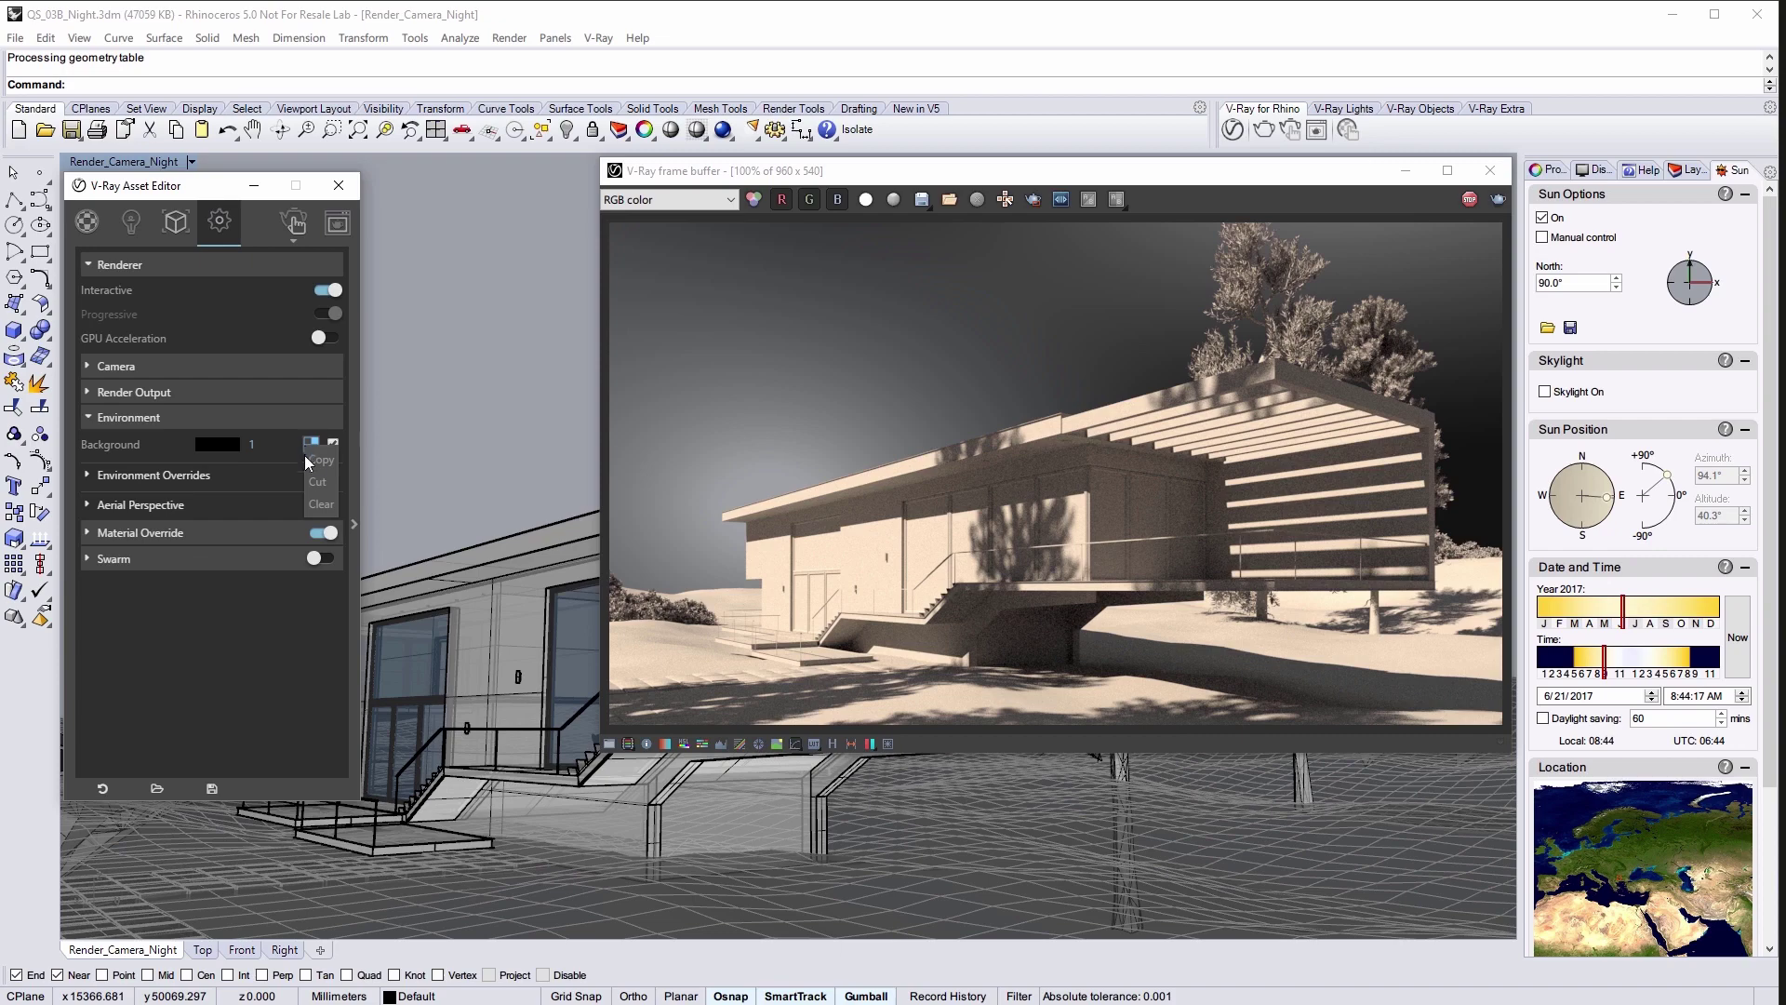
pyautogui.click(320, 504)
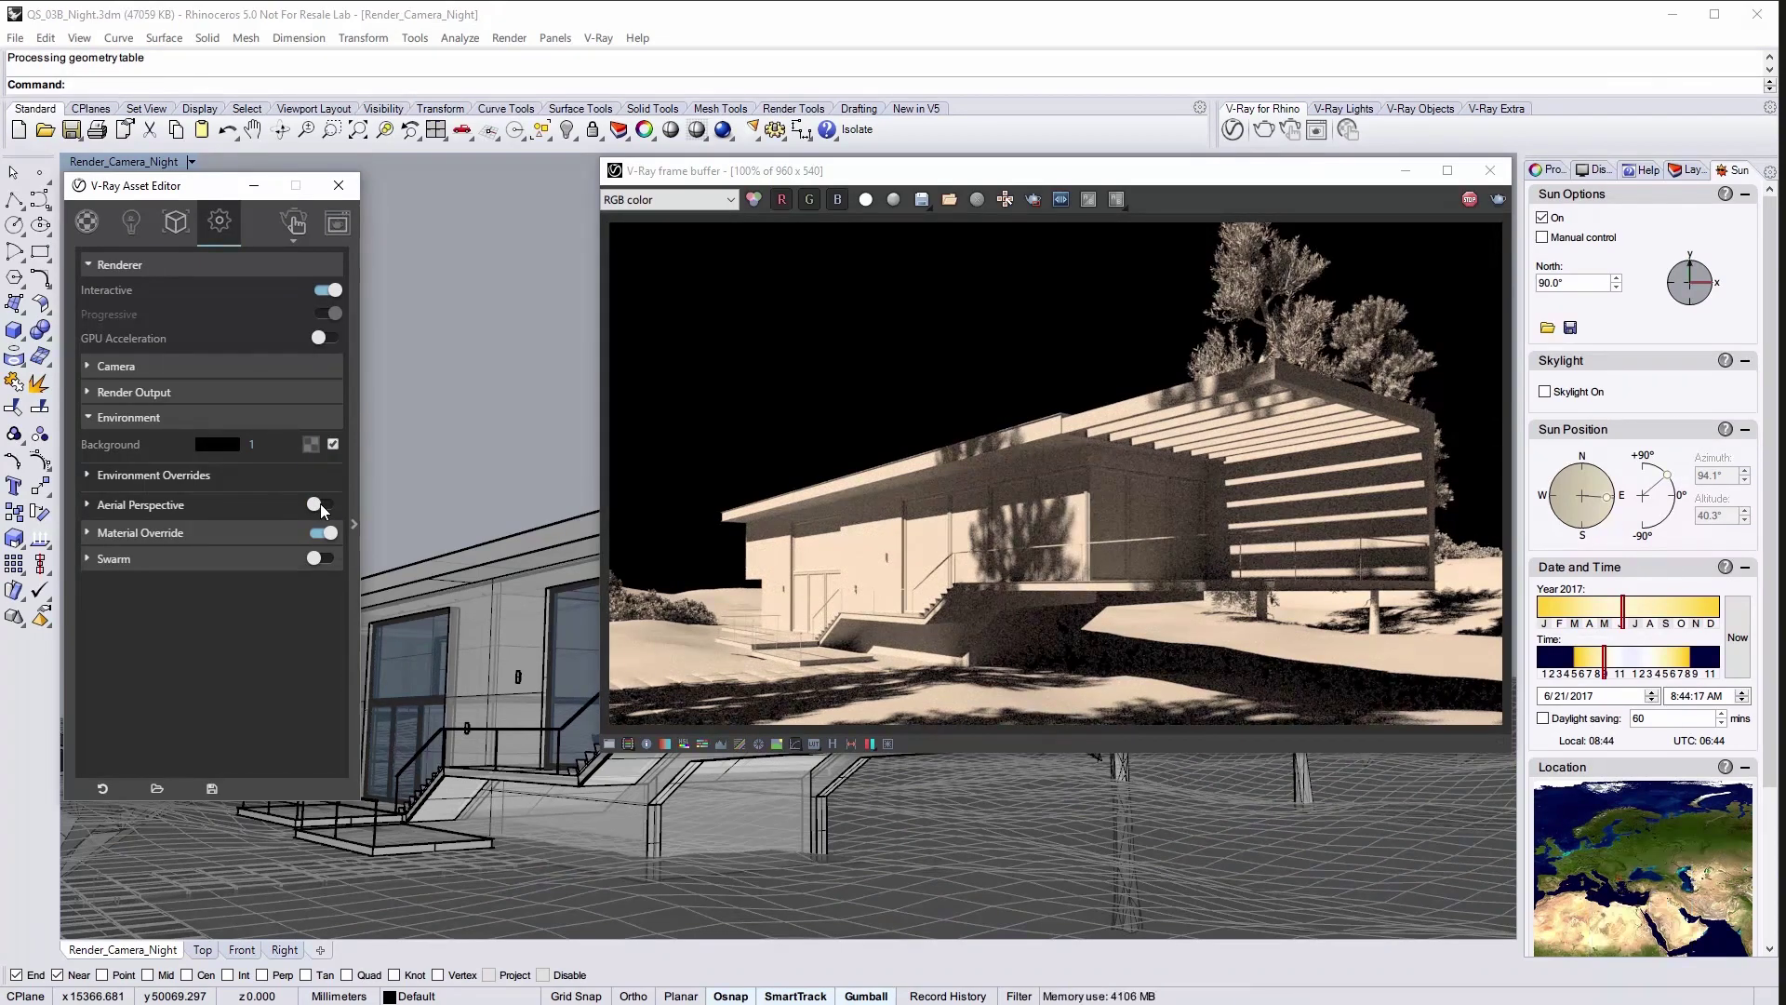
pyautogui.click(317, 444)
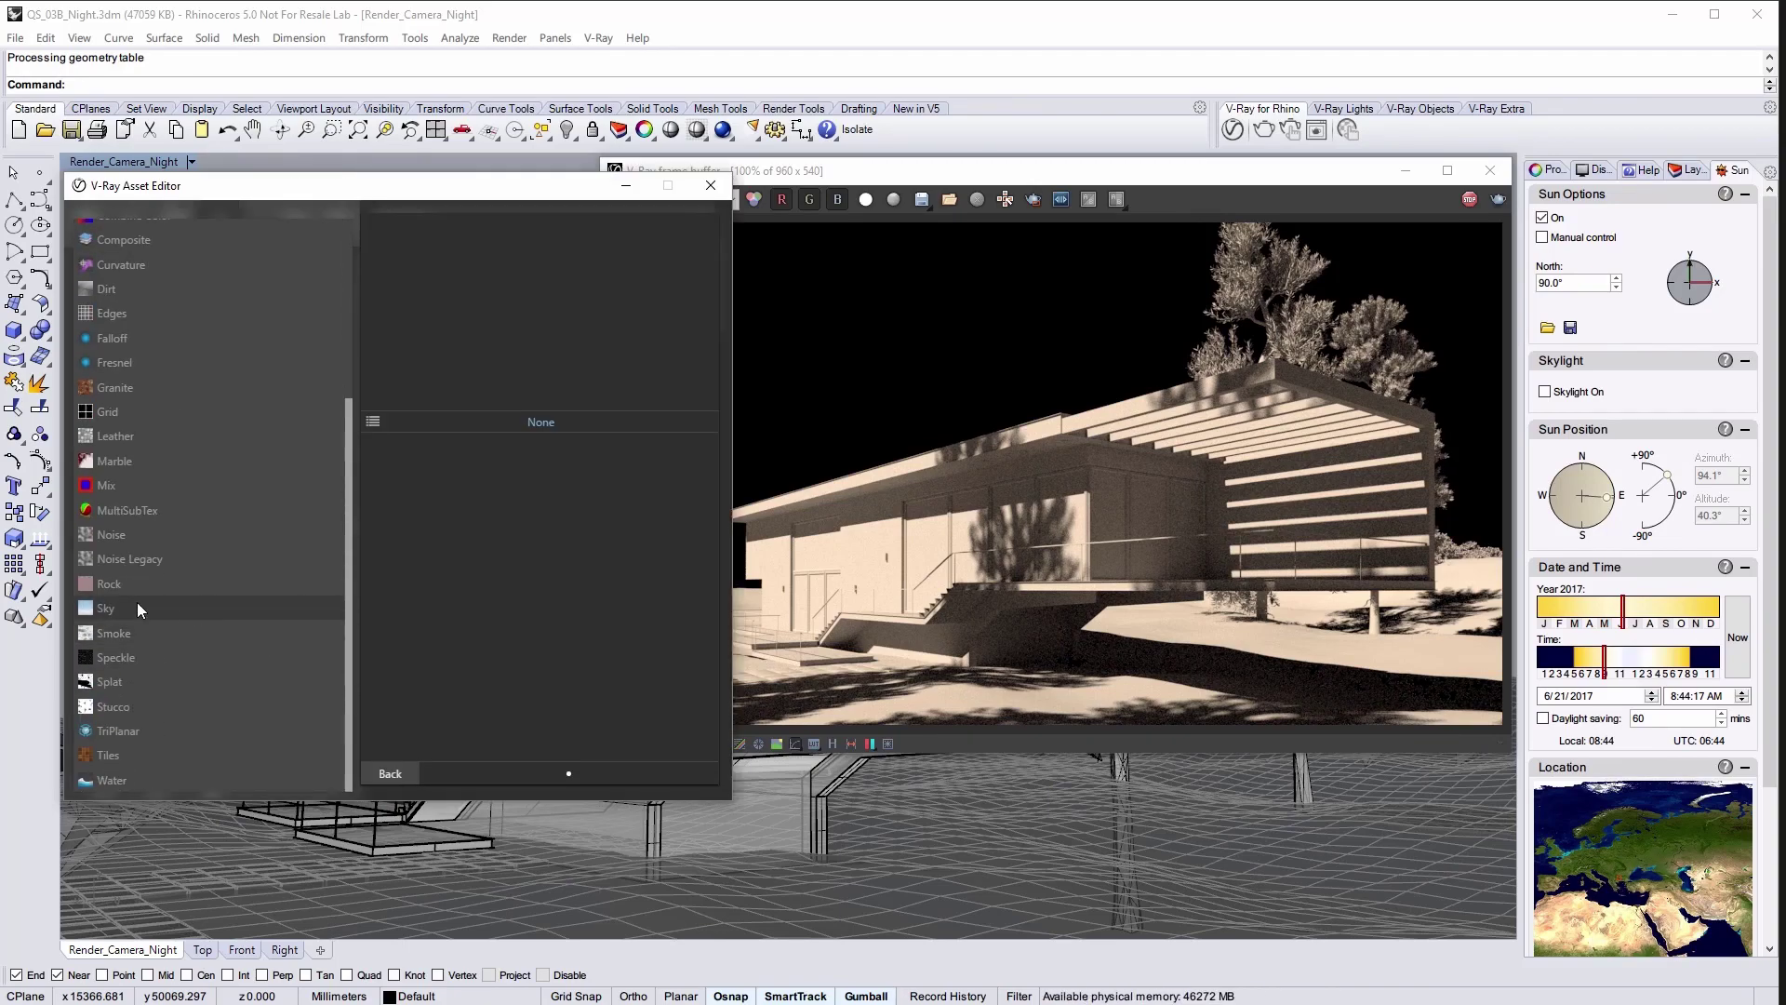
pyautogui.click(137, 606)
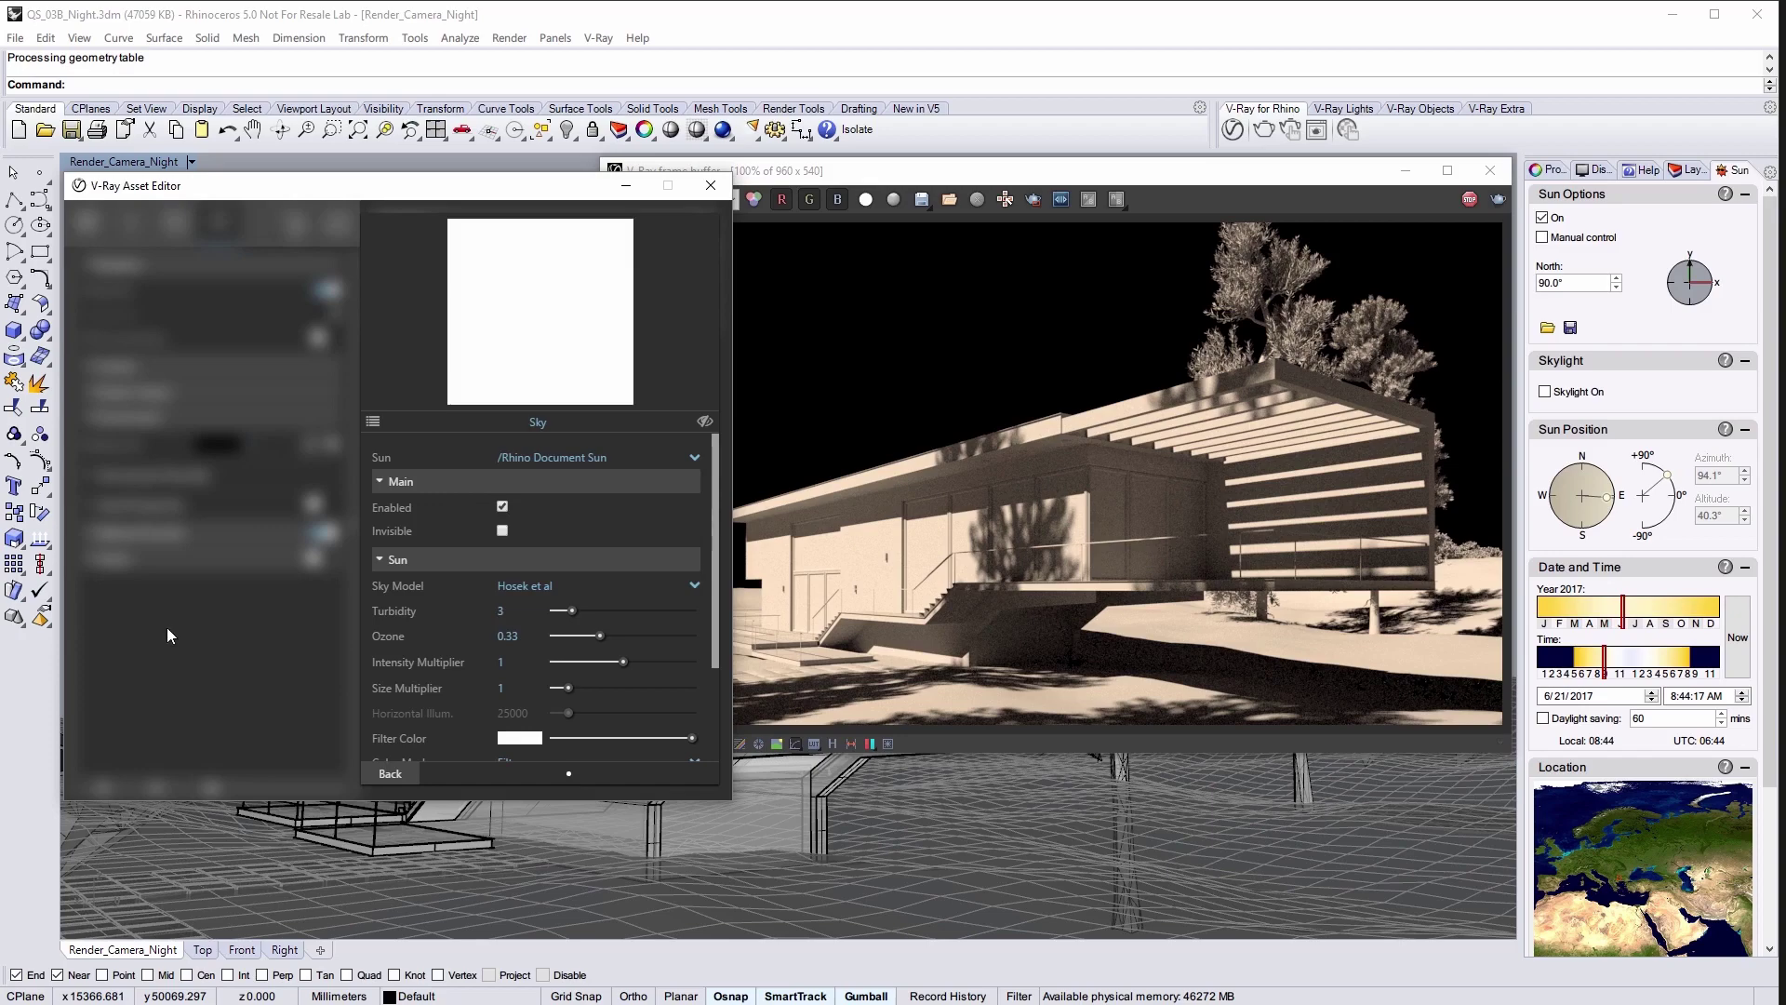
pyautogui.click(389, 769)
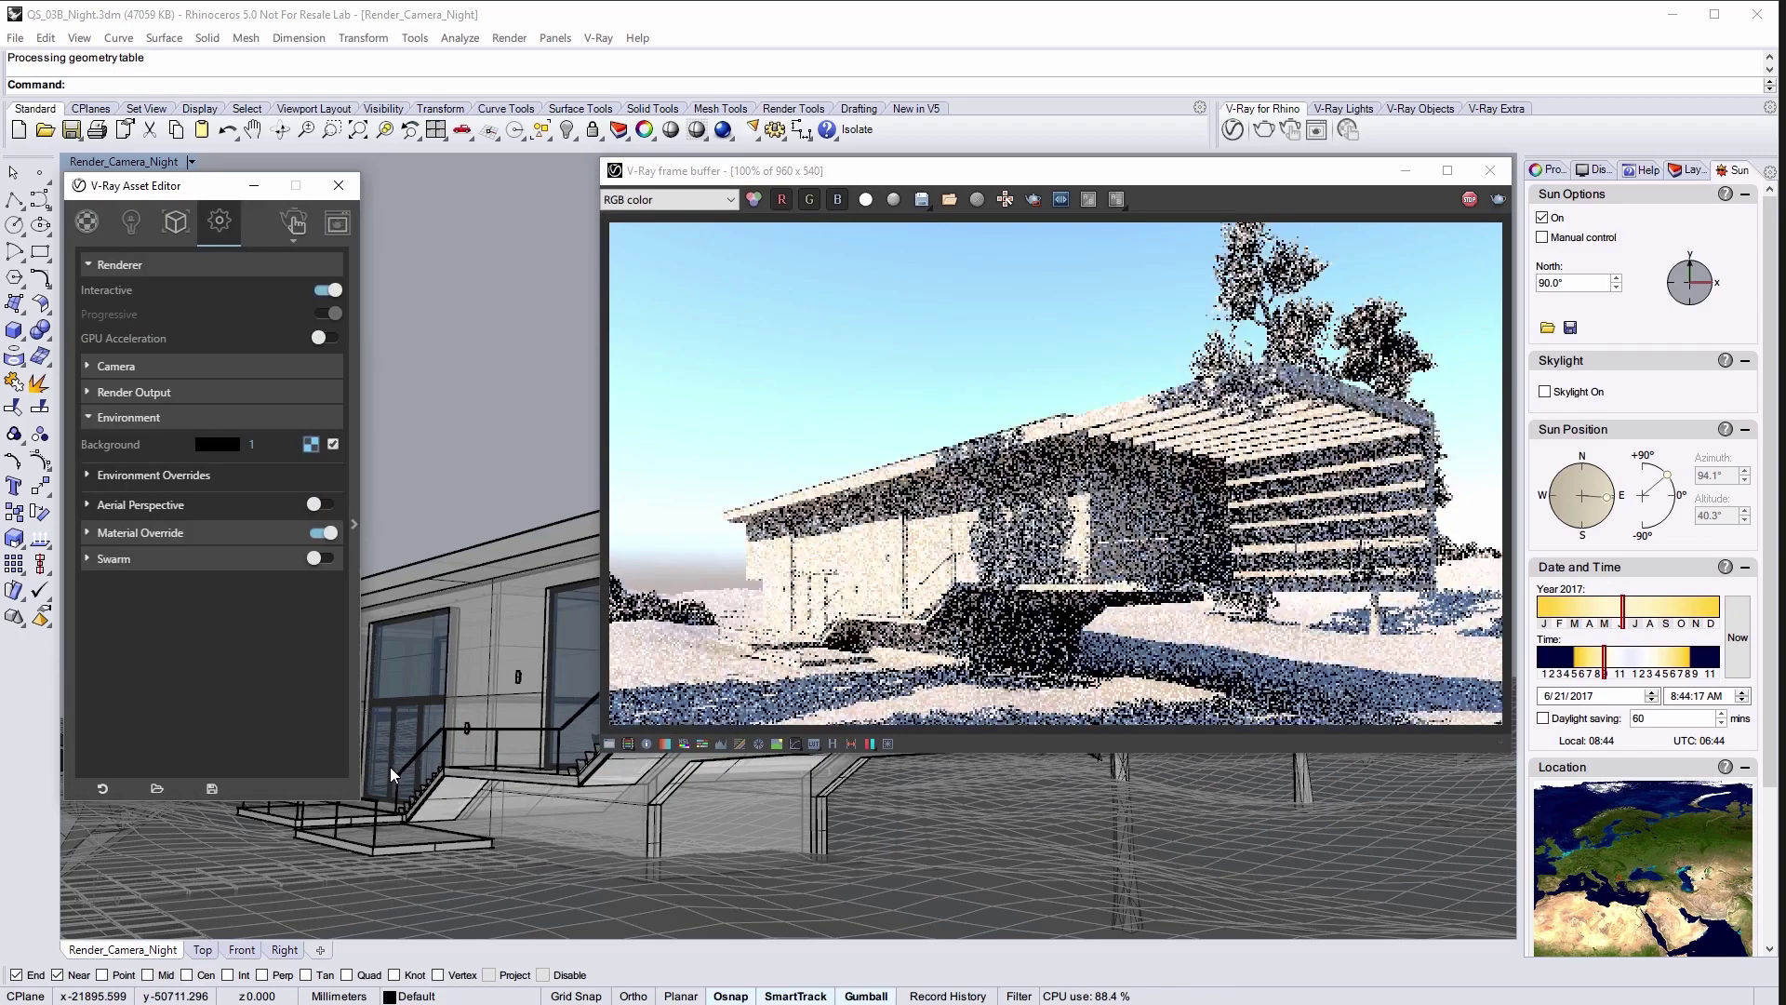
# Set the sun's time of day to about 9:24 PM on 6/21/2017 for night lighting.
pyautogui.click(1651, 658)
pyautogui.click(1678, 660)
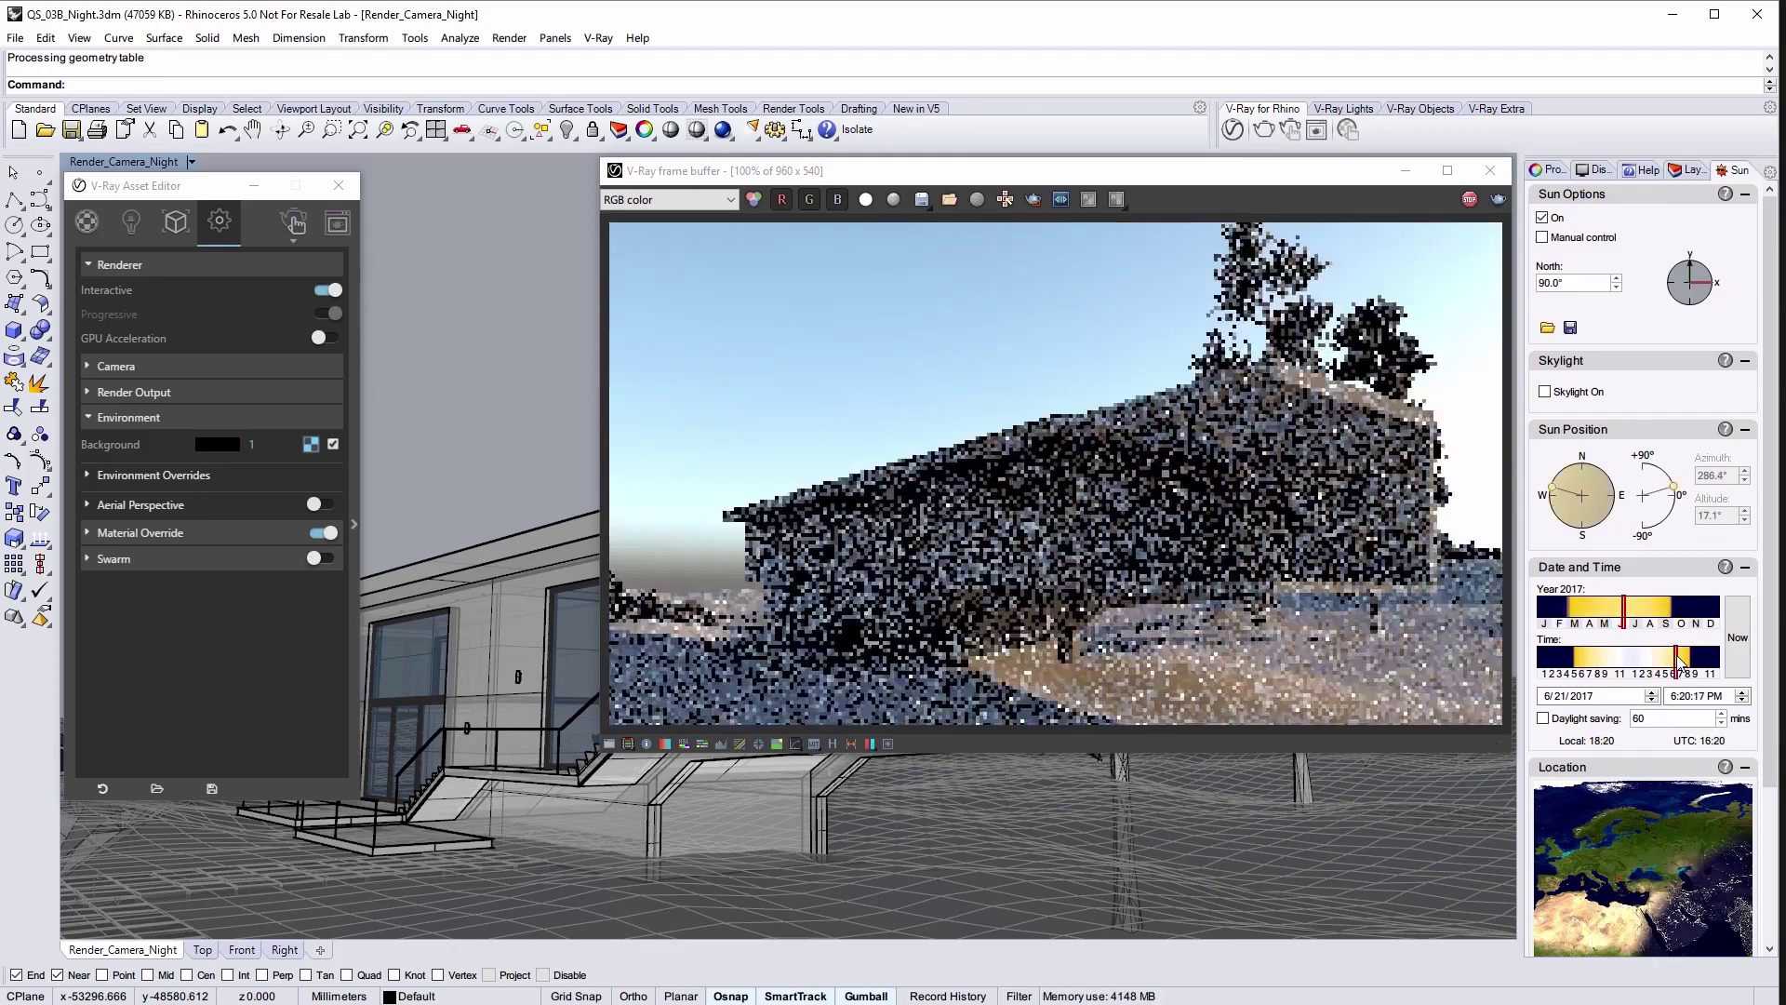
pyautogui.click(1701, 660)
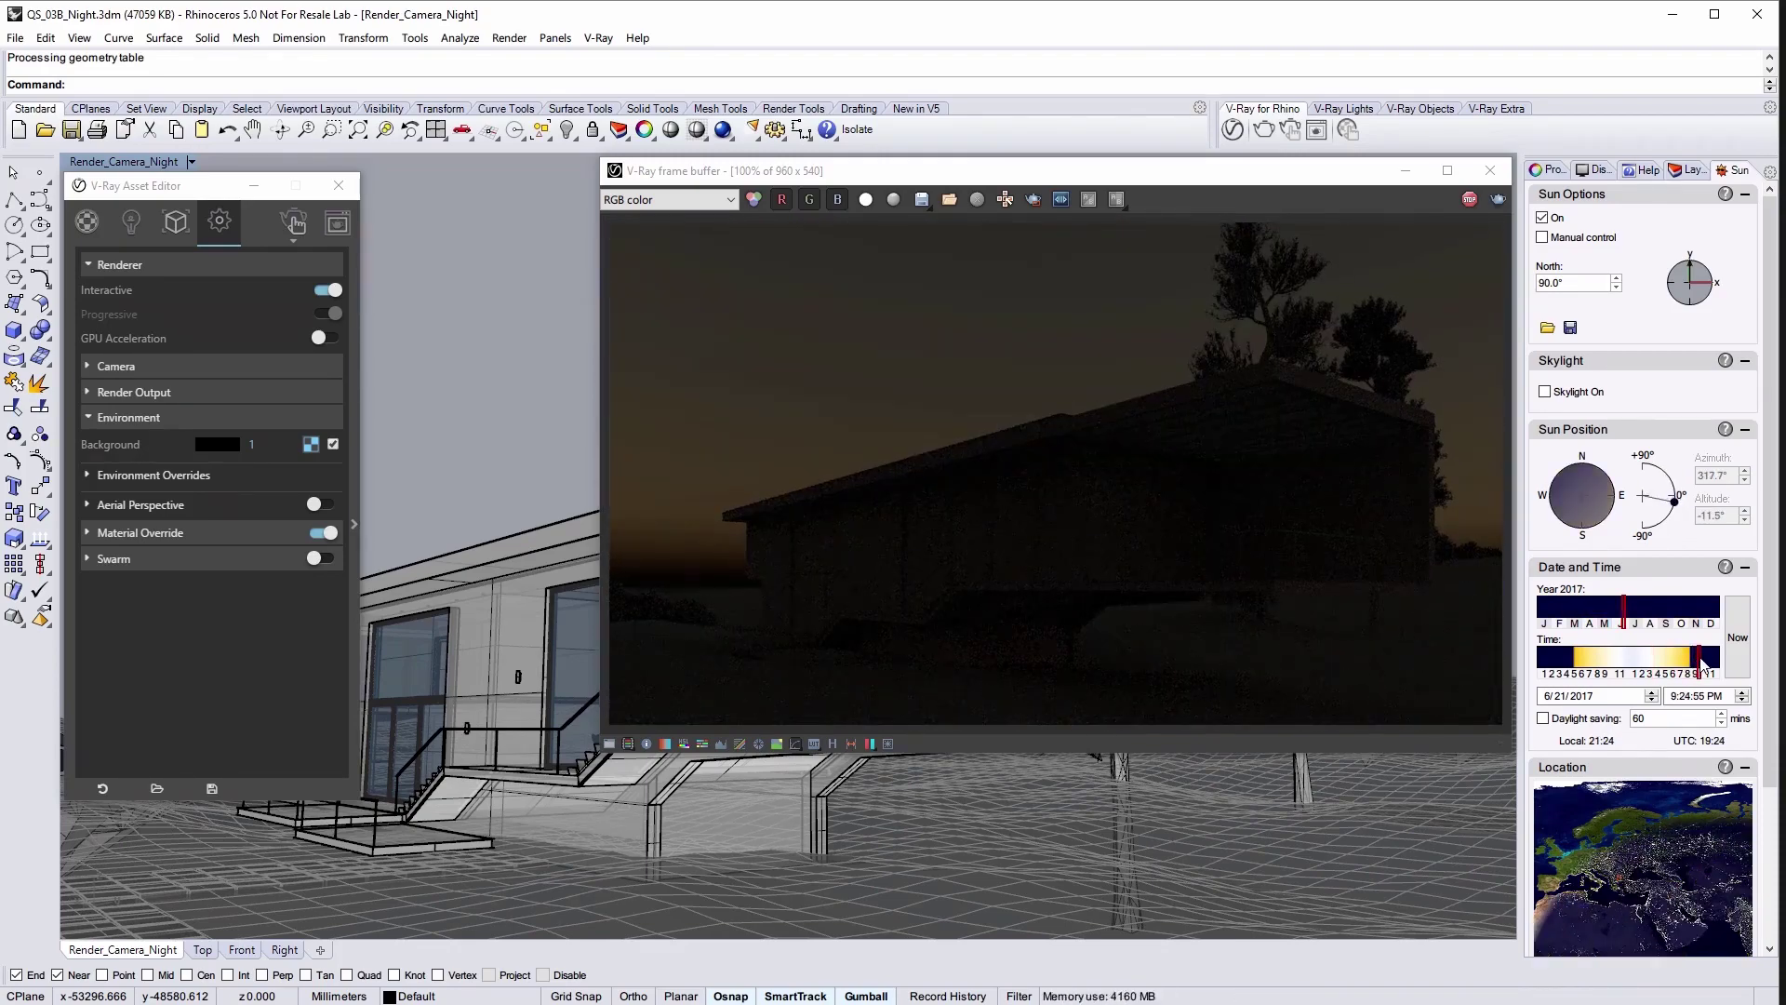
# Stop the interactive render and close both the frame buffer and the V-Ray Asset Editor.
pyautogui.click(1470, 203)
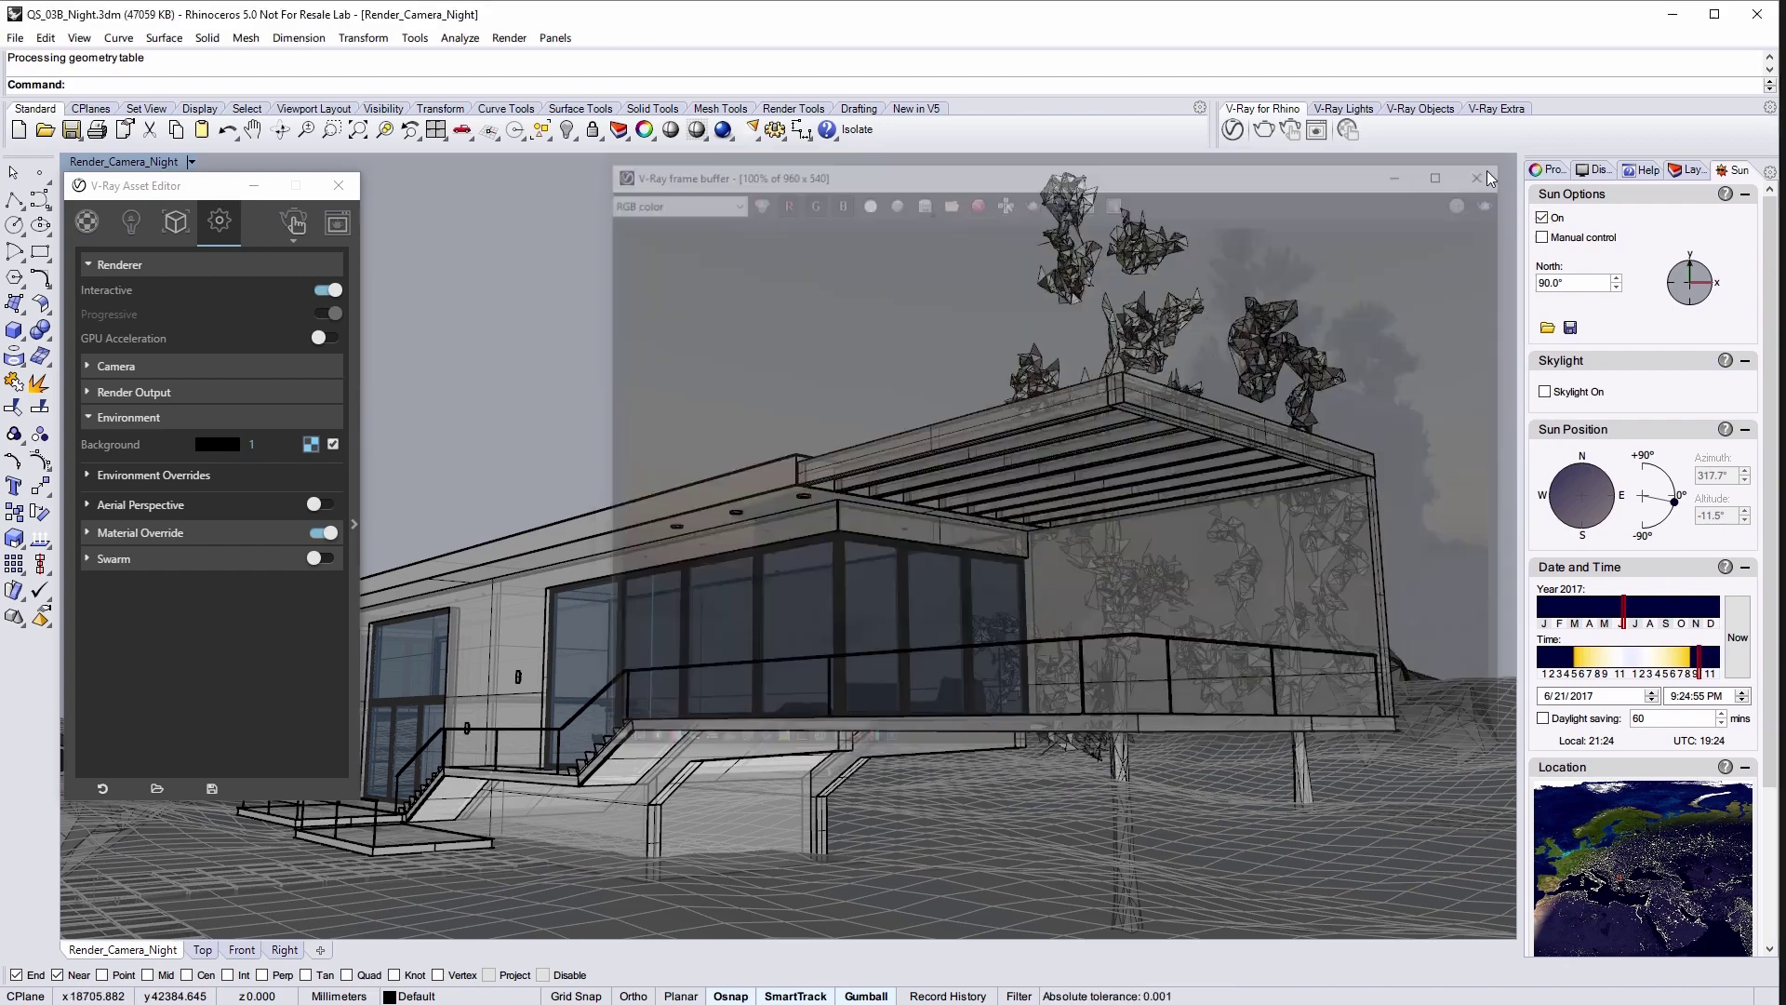
pyautogui.click(1491, 170)
pyautogui.click(339, 185)
# Change the camera viewport to the Top view in Wireframe display, framing the whole house.
pyautogui.click(191, 162)
pyautogui.moveTo(208, 494)
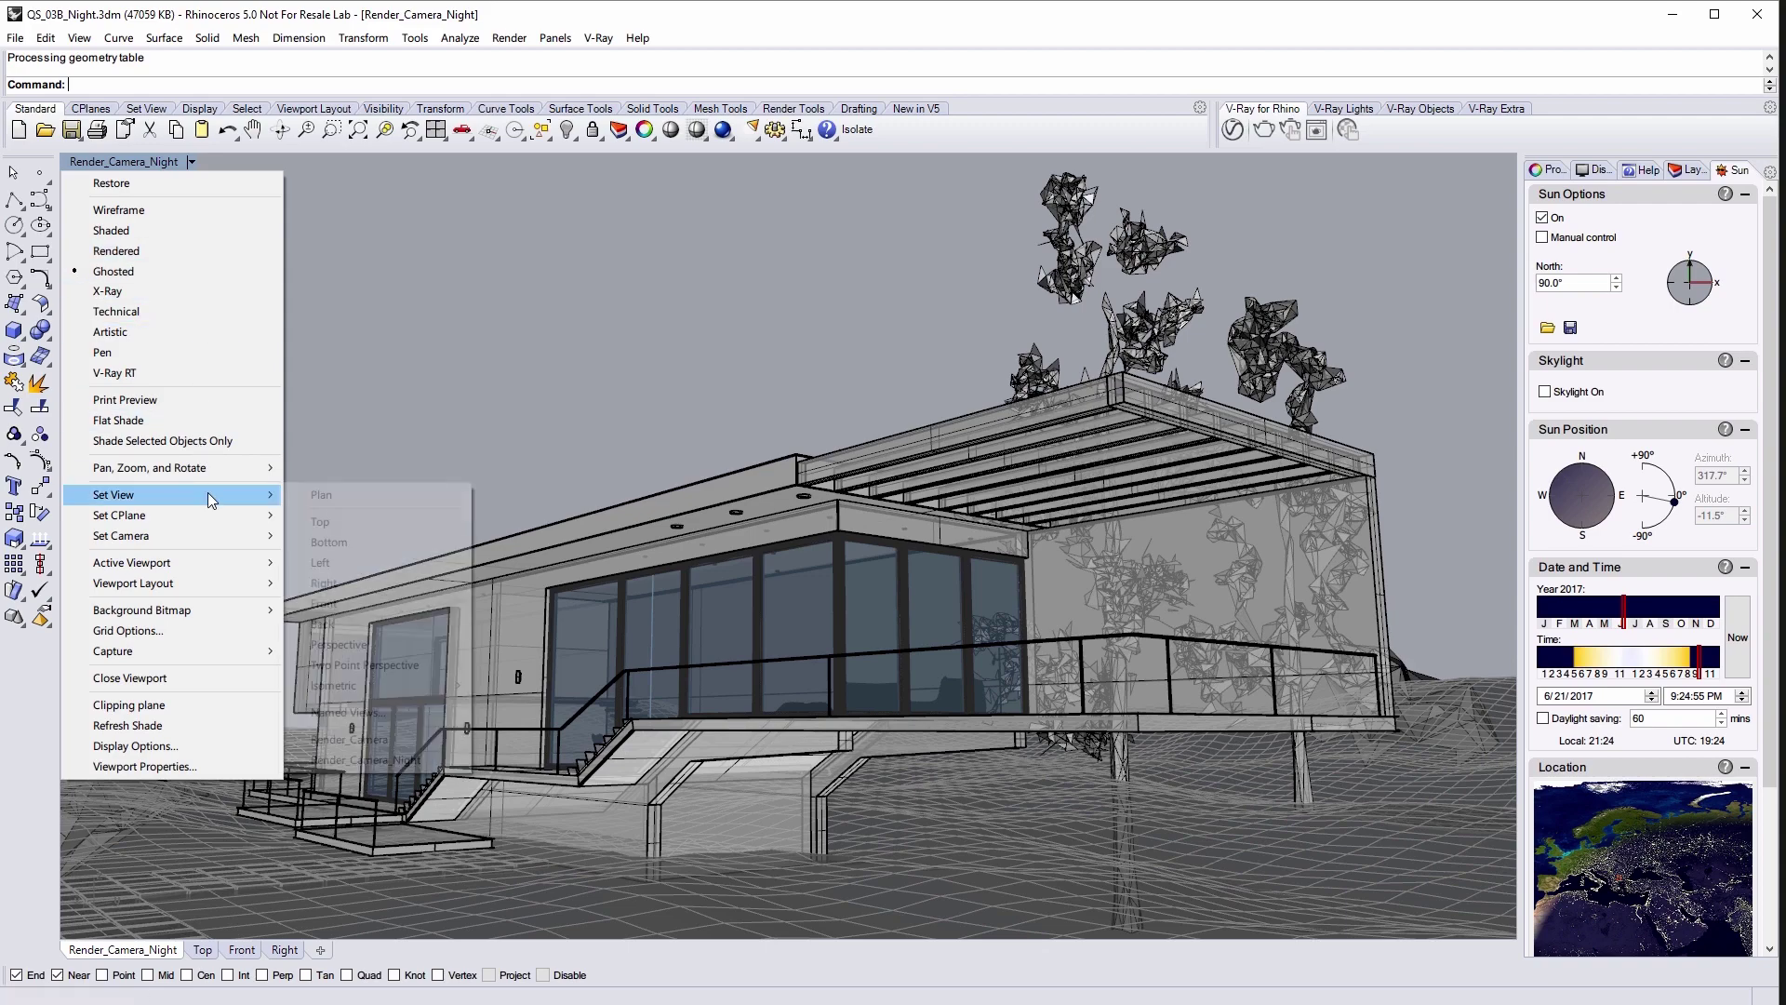
pyautogui.click(338, 522)
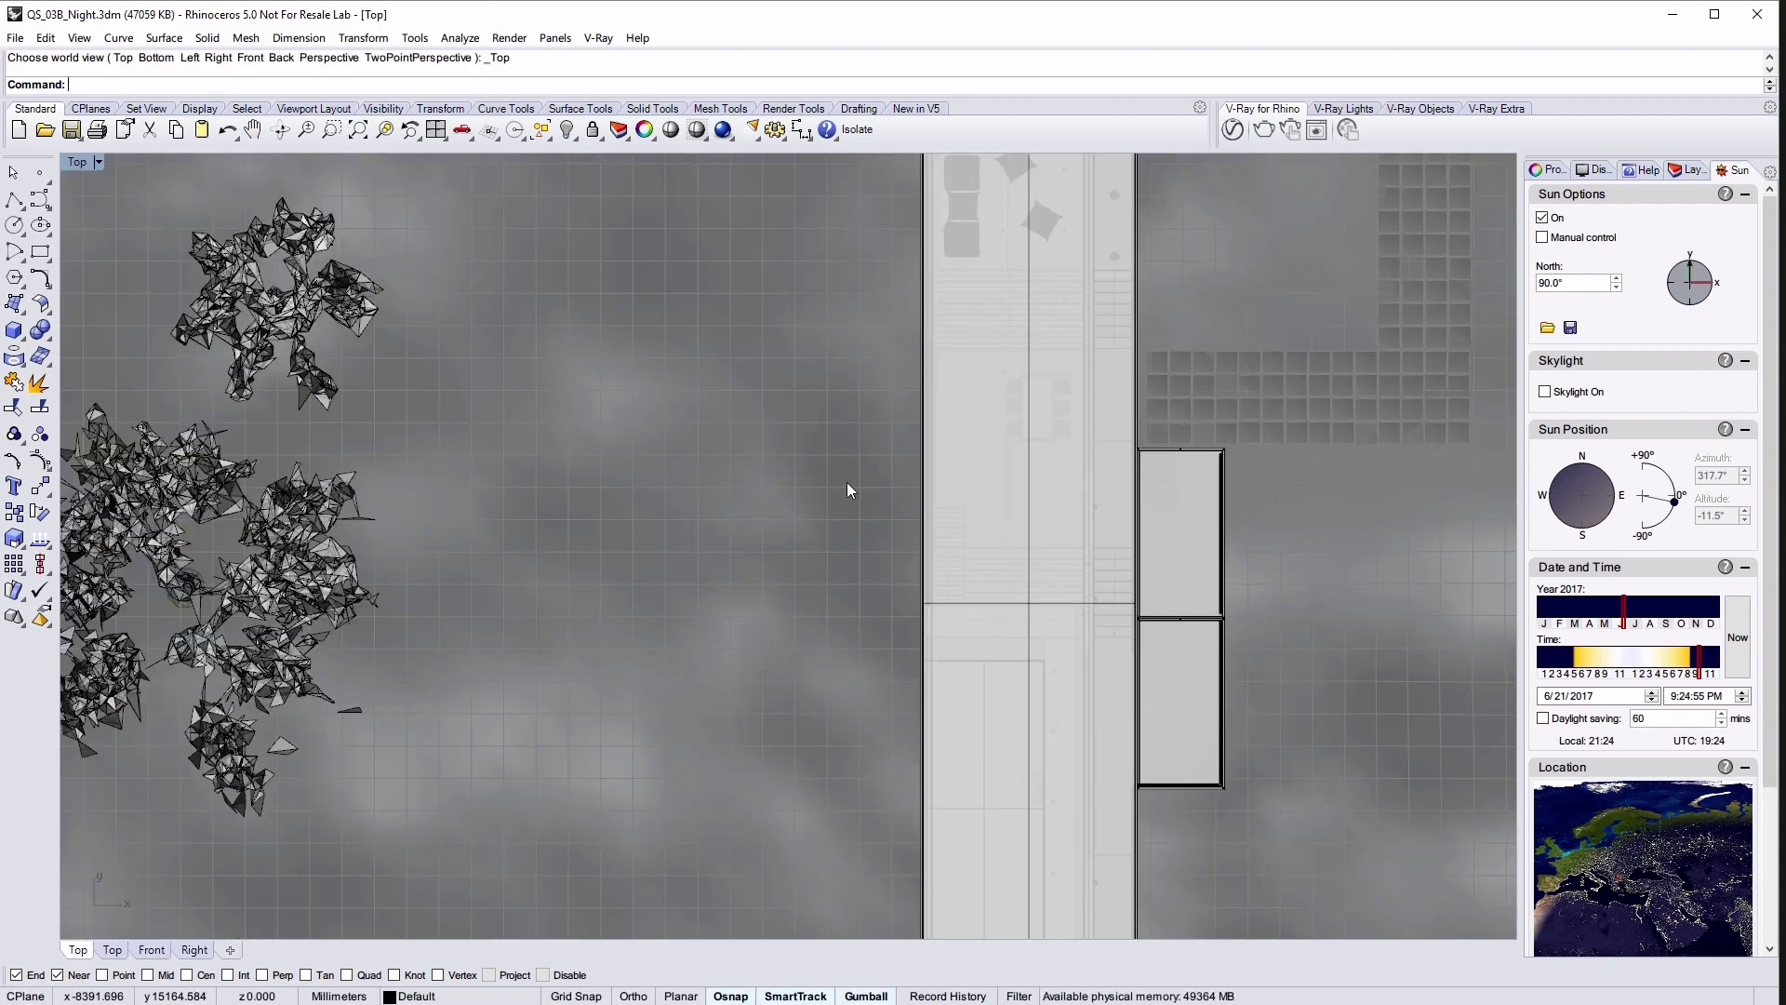
pyautogui.middleClick(846, 482)
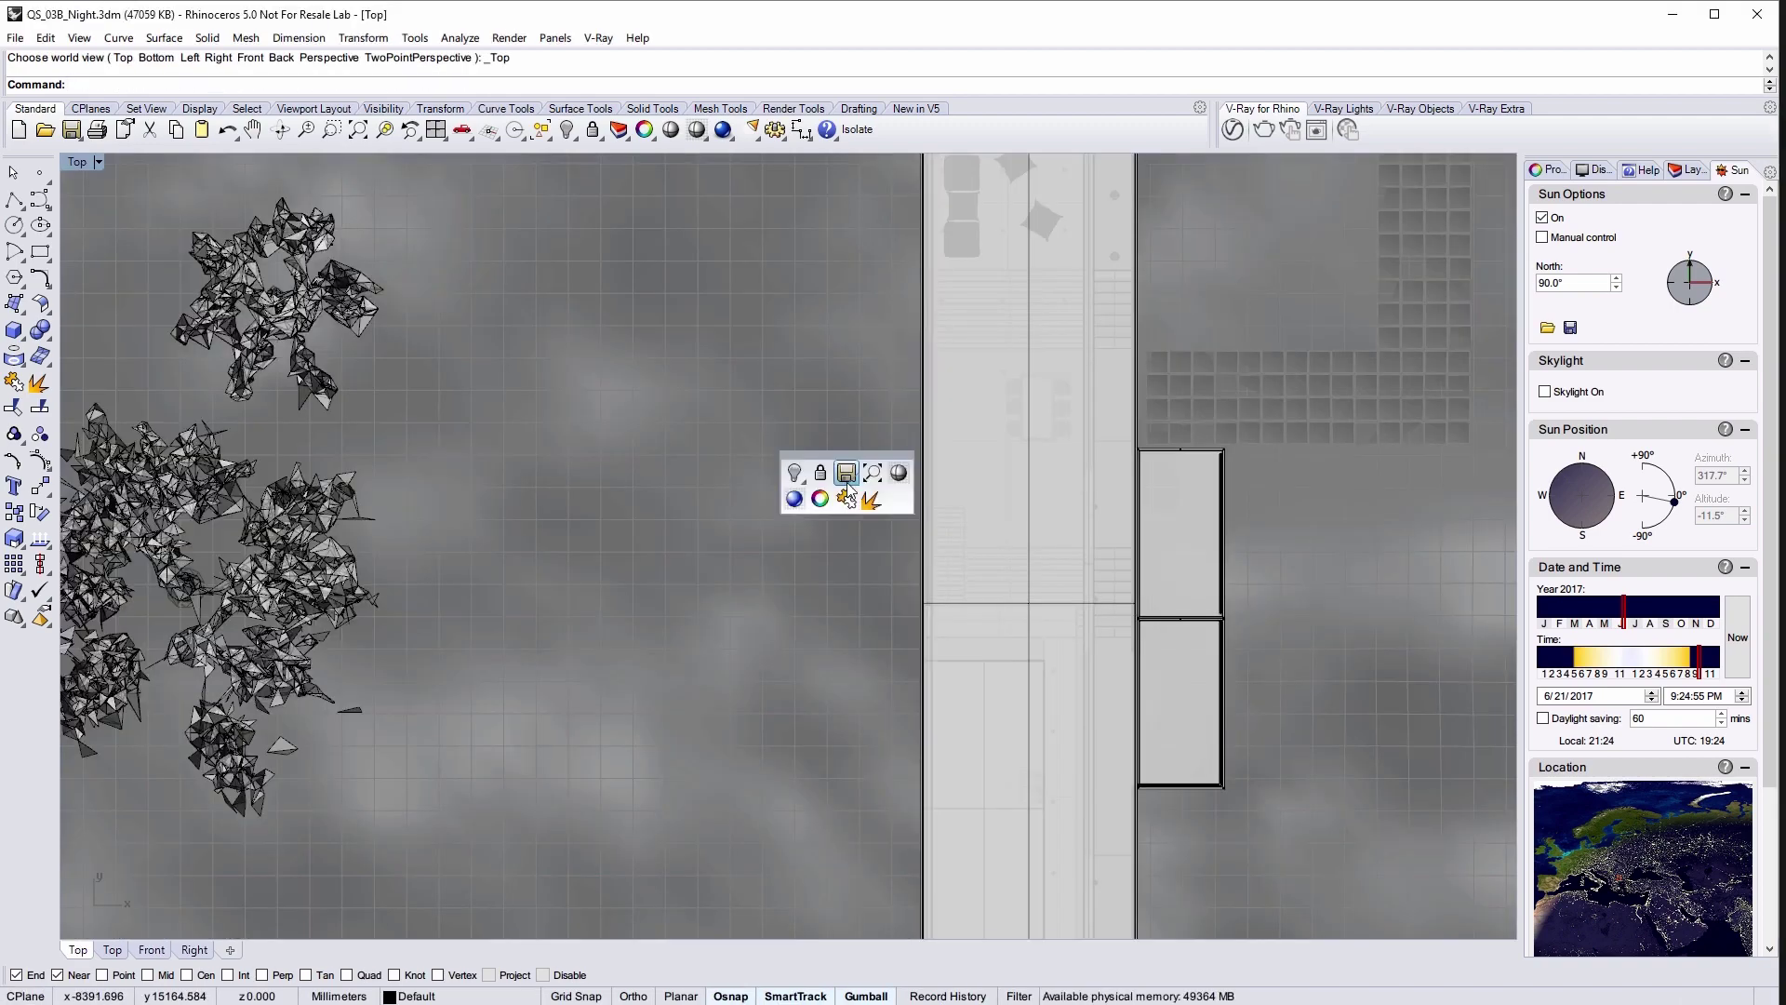
pyautogui.rightClick(899, 477)
pyautogui.scroll(-2, 900, 479)
pyautogui.moveTo(1220, 595); pyautogui.dragTo(1165, 590, button='right')
pyautogui.scroll(-1, 1200, 628)
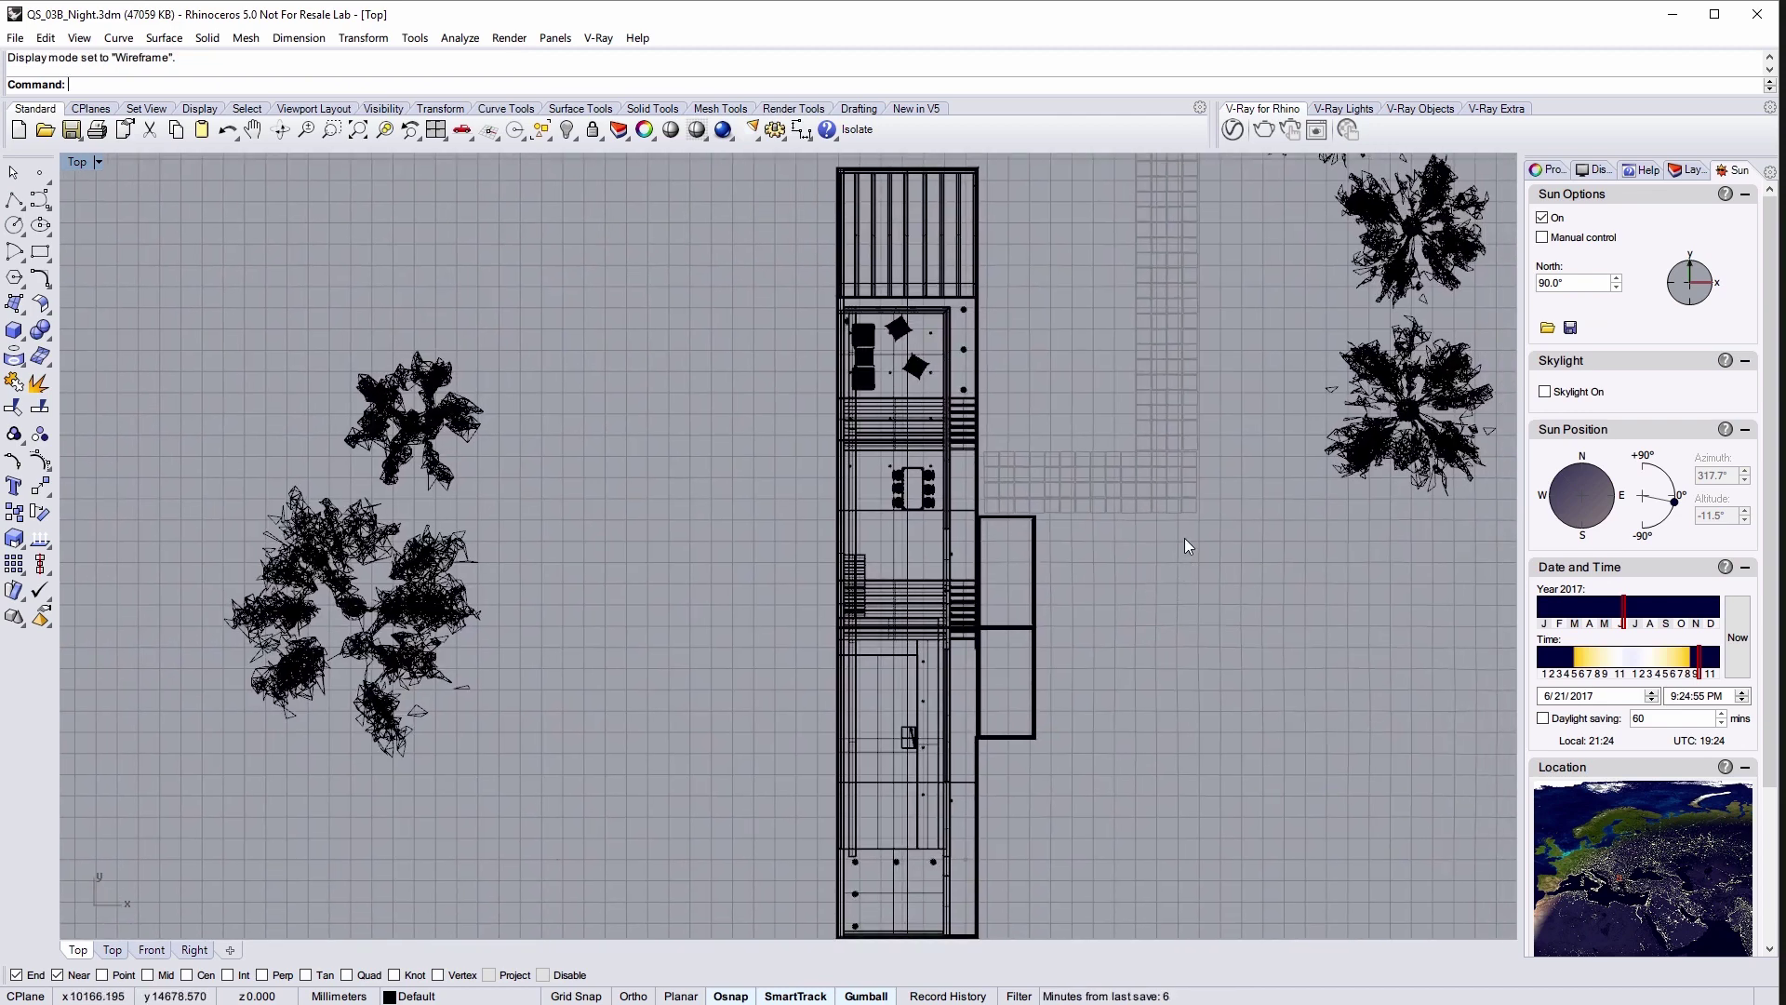
# Create a V-Ray sphere light just beside the sofa in the living area and select it.
pyautogui.click(1344, 110)
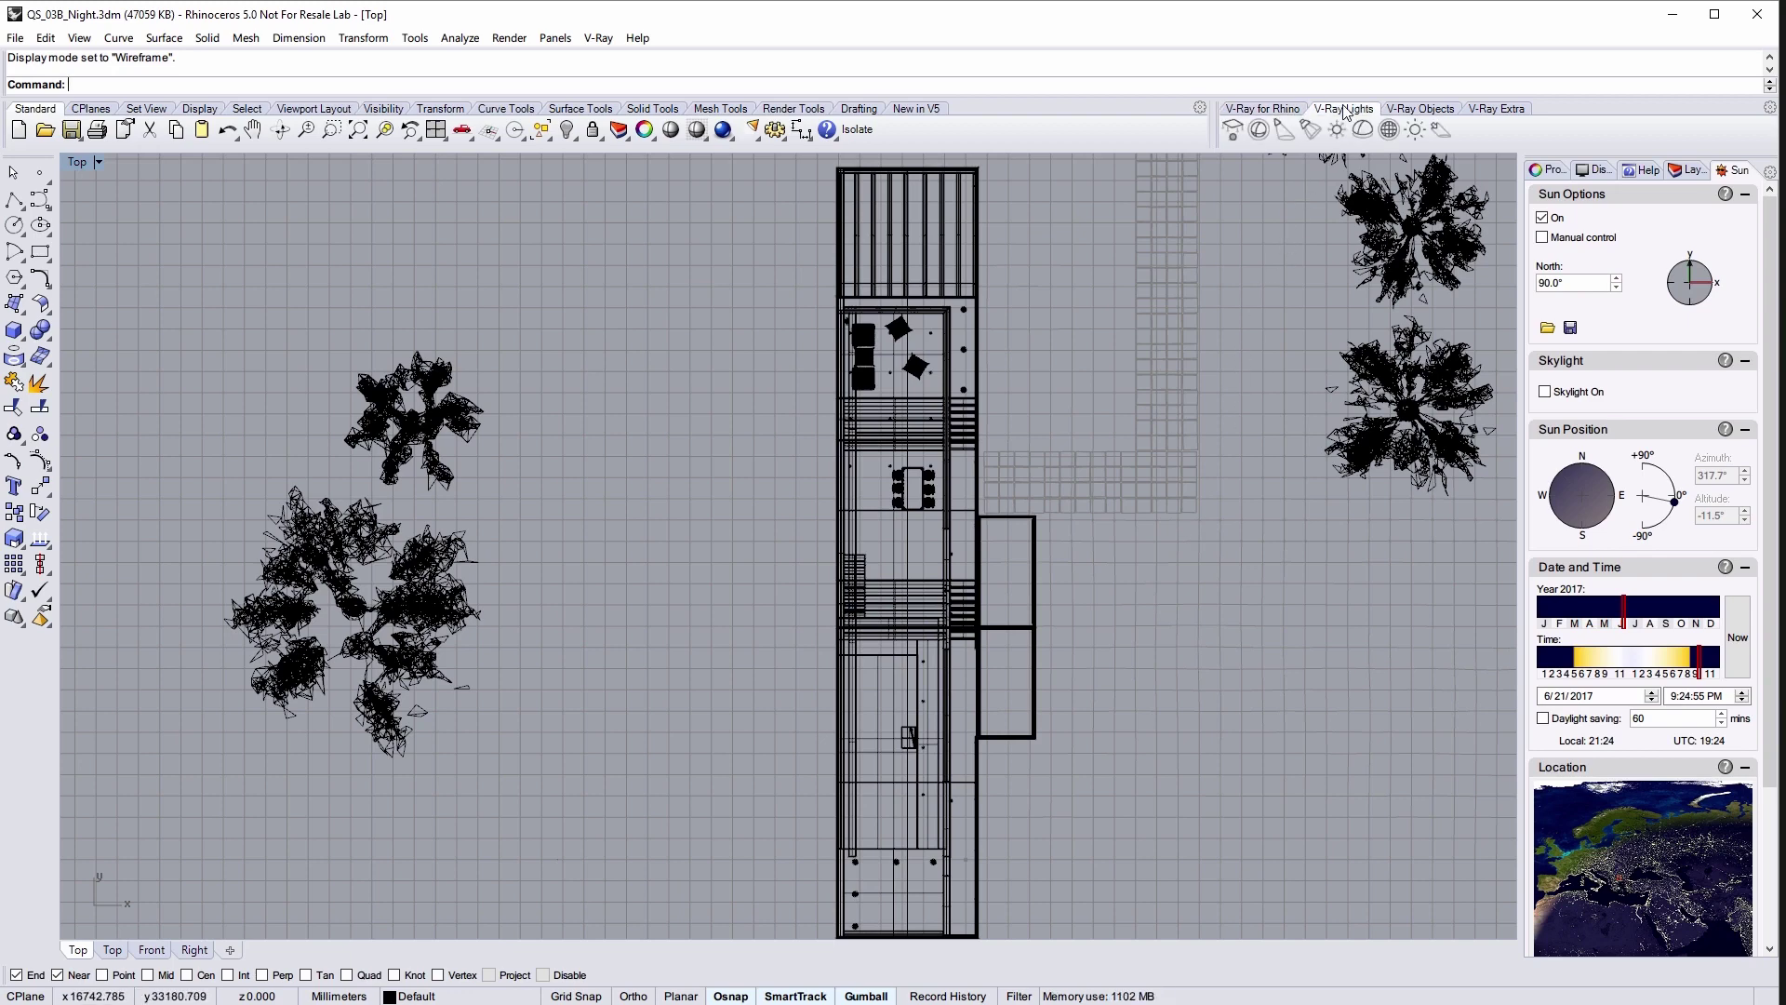
pyautogui.click(1262, 130)
pyautogui.scroll(5, 884, 356)
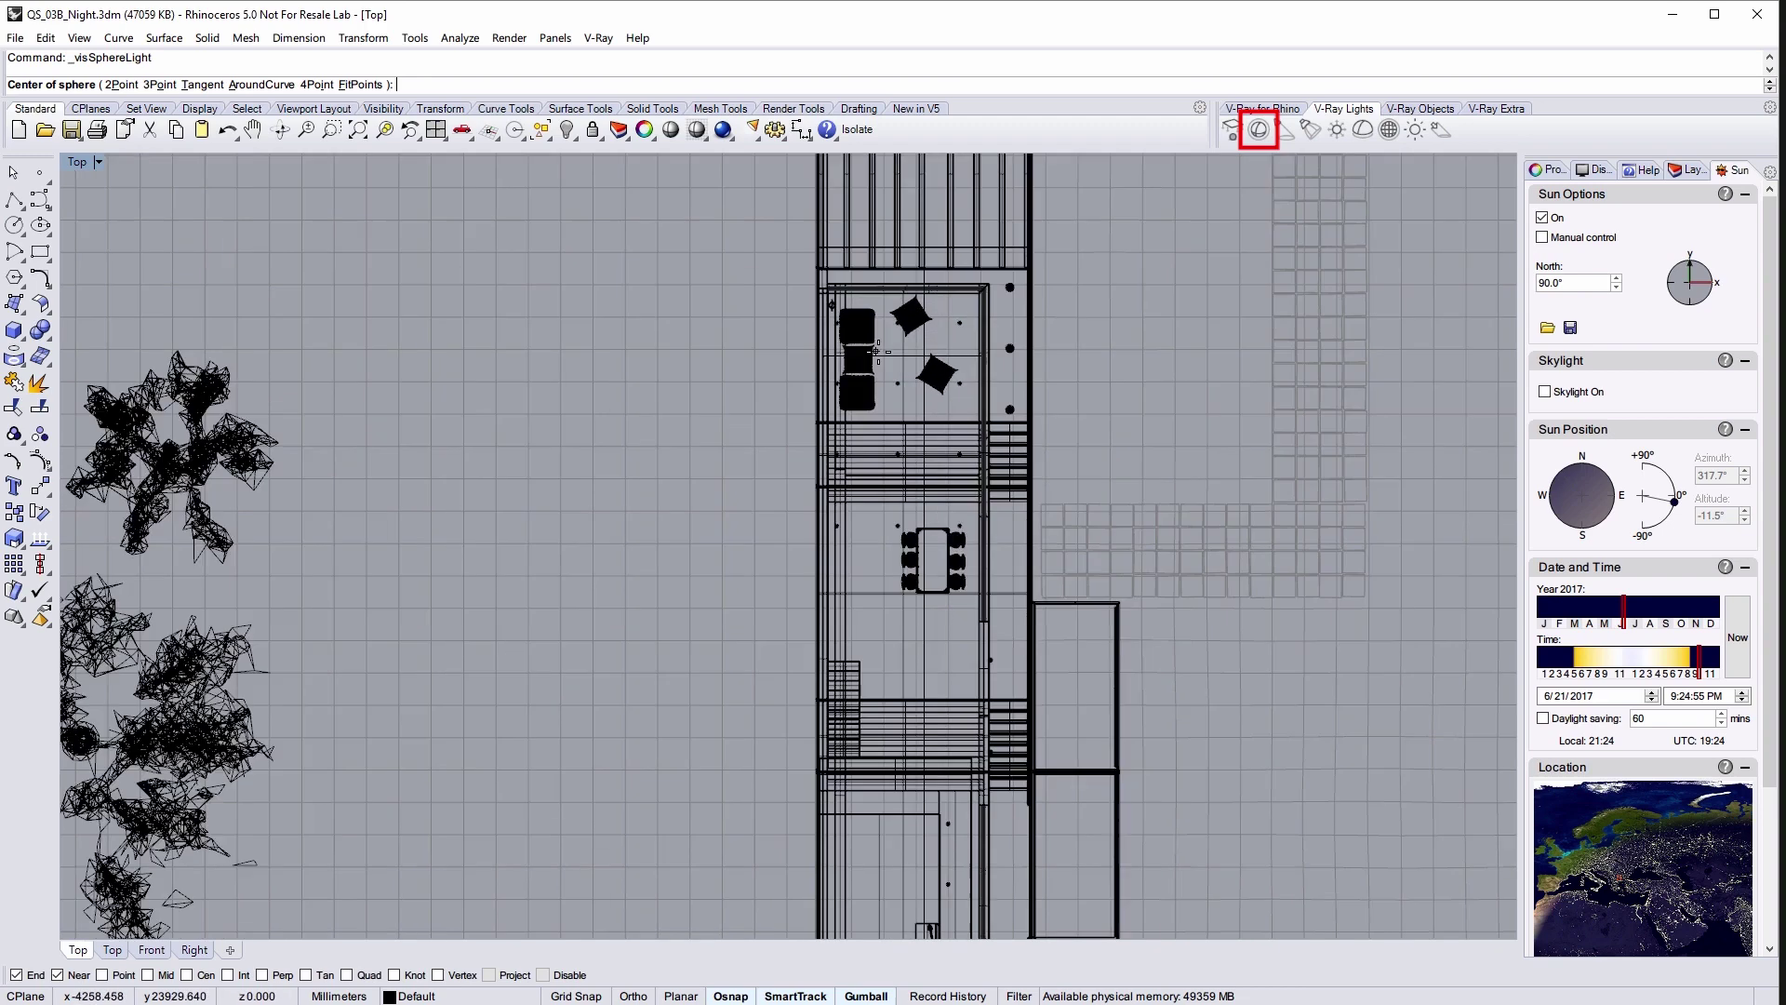
pyautogui.click(883, 369)
pyautogui.click(885, 350)
pyautogui.click(884, 367)
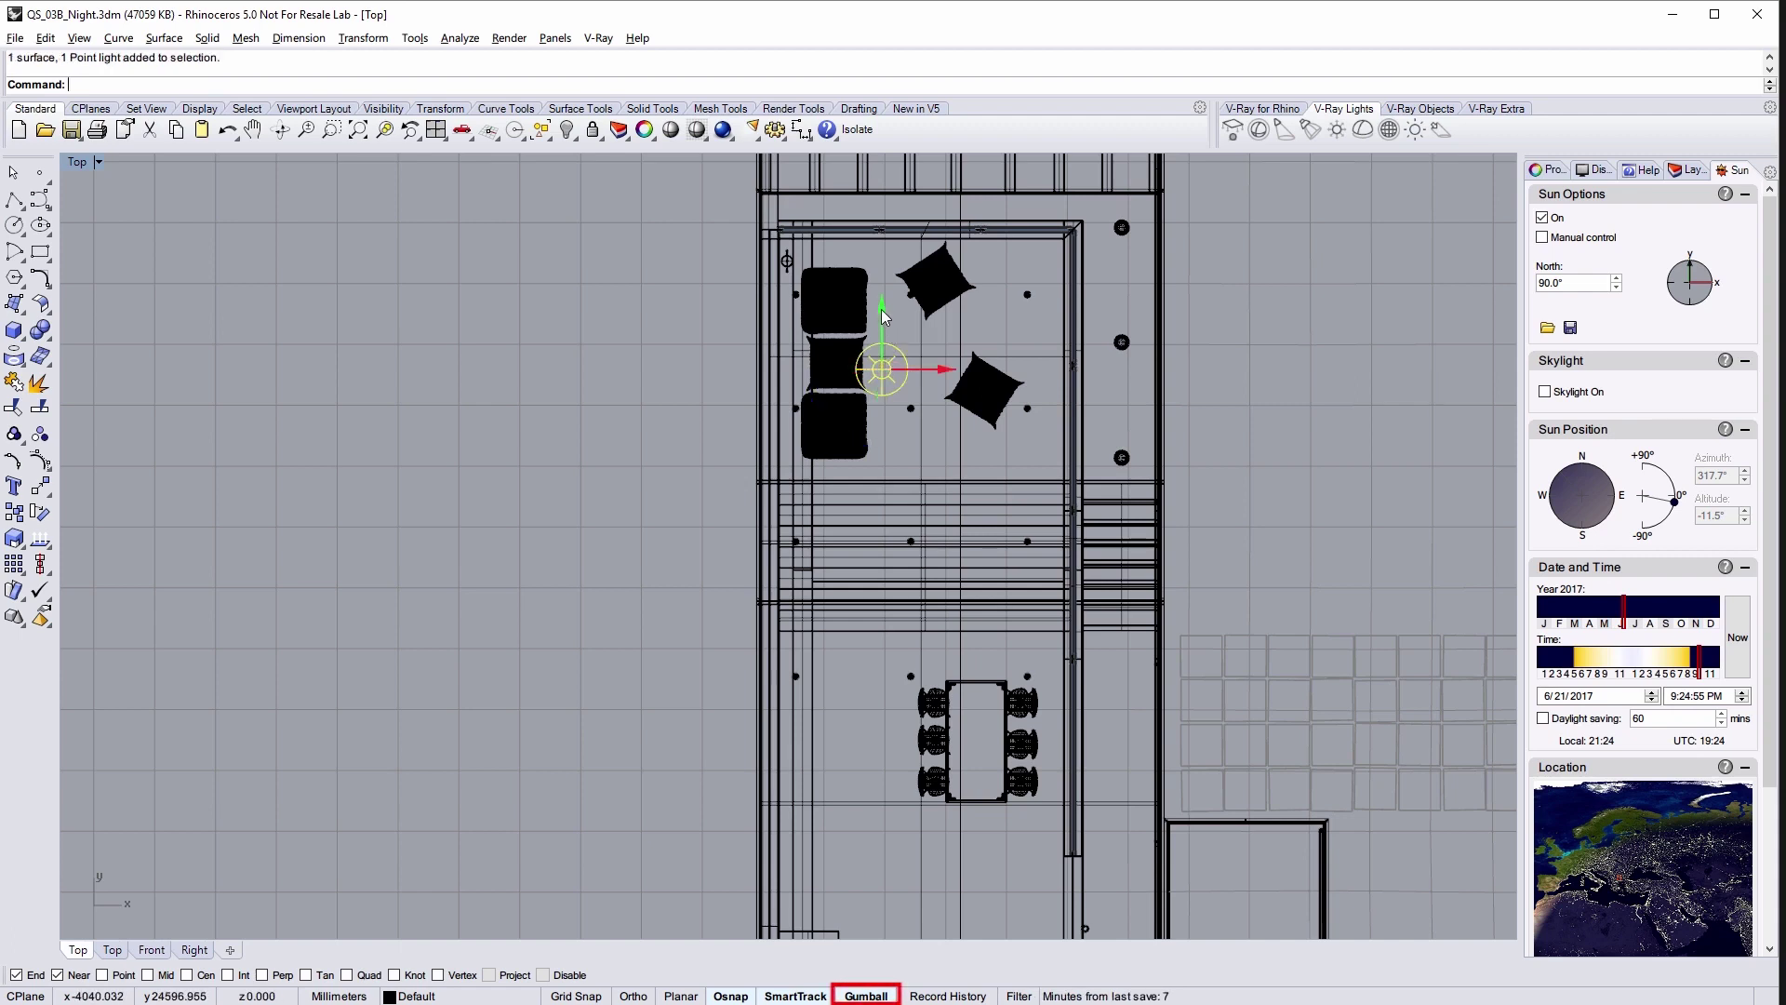
# Copy the sphere light three times along the house's length, at the dining area, the mid-house stairs and the far end room.
pyautogui.moveTo(885, 319); pyautogui.dragTo(862, 624)
pyautogui.moveTo(970, 564); pyautogui.dragTo(953, 221, button='right')
pyautogui.moveTo(871, 212); pyautogui.dragTo(873, 642)
pyautogui.scroll(-3, 872, 592)
pyautogui.moveTo(977, 658); pyautogui.dragTo(972, 372, button='right')
pyautogui.moveTo(862, 291); pyautogui.dragTo(858, 789)
# Duplicate the row of four sphere lights across the house's width to form a second parallel row.
pyautogui.scroll(-3, 858, 786)
pyautogui.click(942, 551)
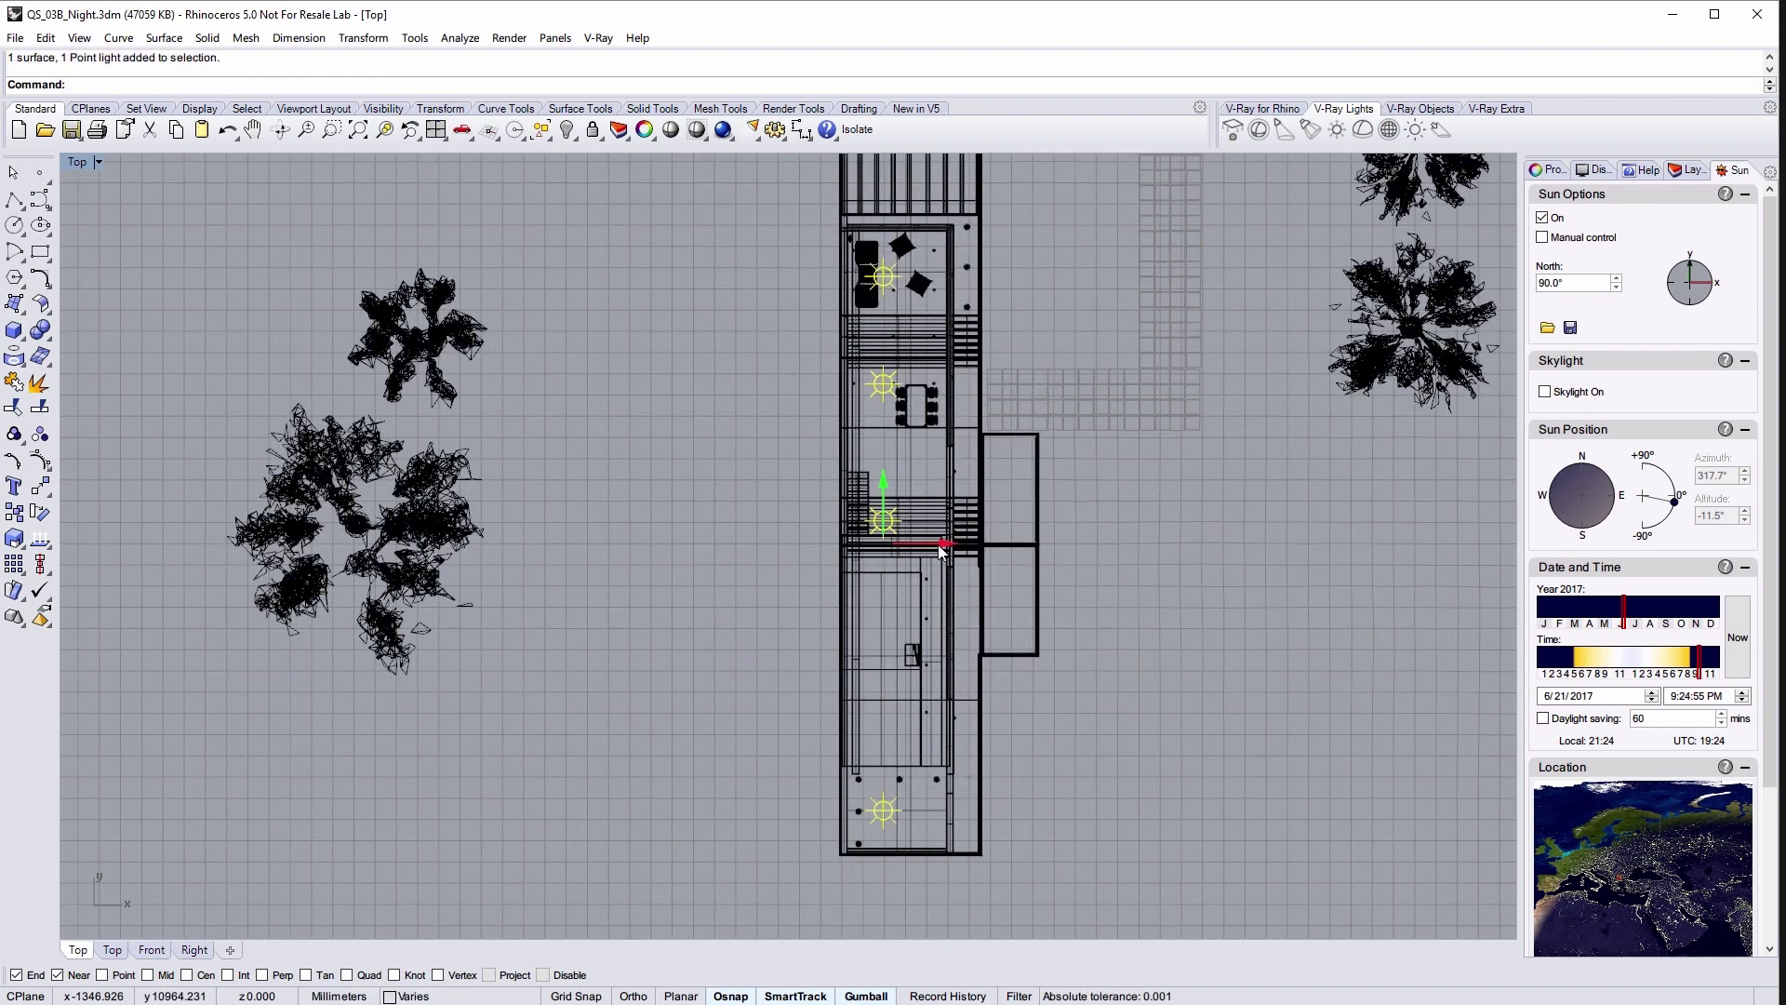
pyautogui.moveTo(941, 551); pyautogui.dragTo(984, 554)
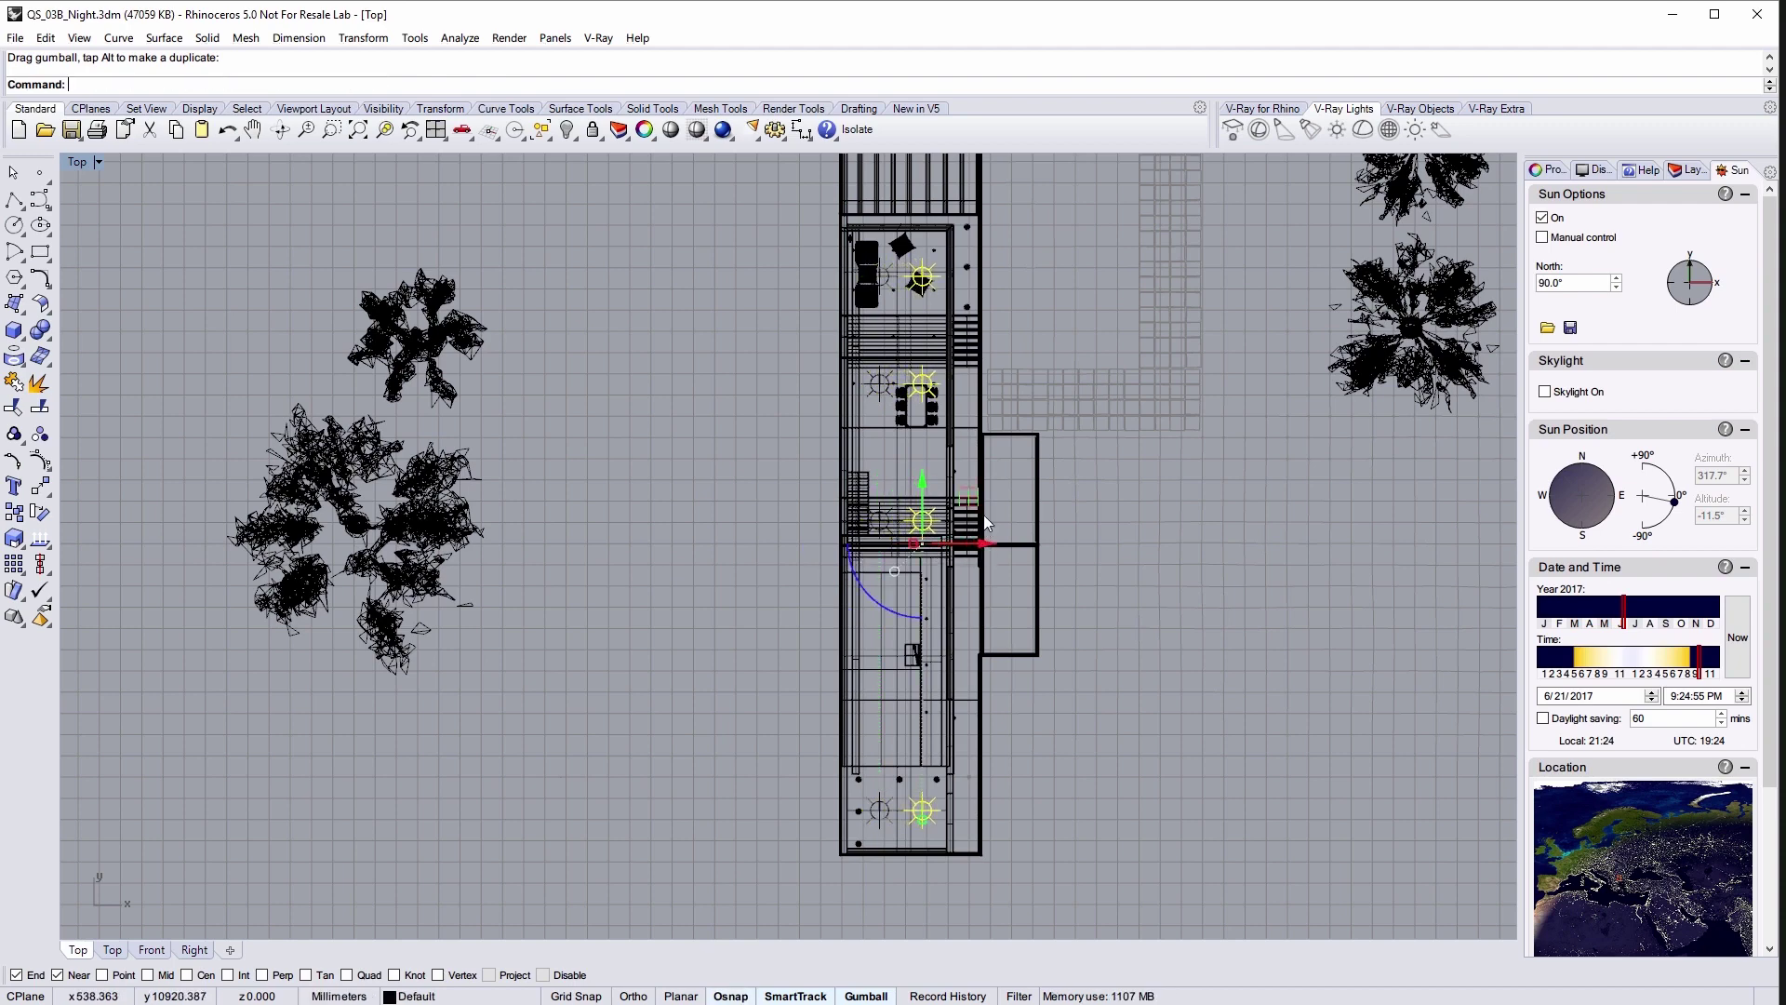
# Select all eight sphere lights in both rows and group them.
pyautogui.scroll(5, 888, 282)
pyautogui.click(888, 283)
pyautogui.moveTo(880, 644); pyautogui.dragTo(865, 195, button='right')
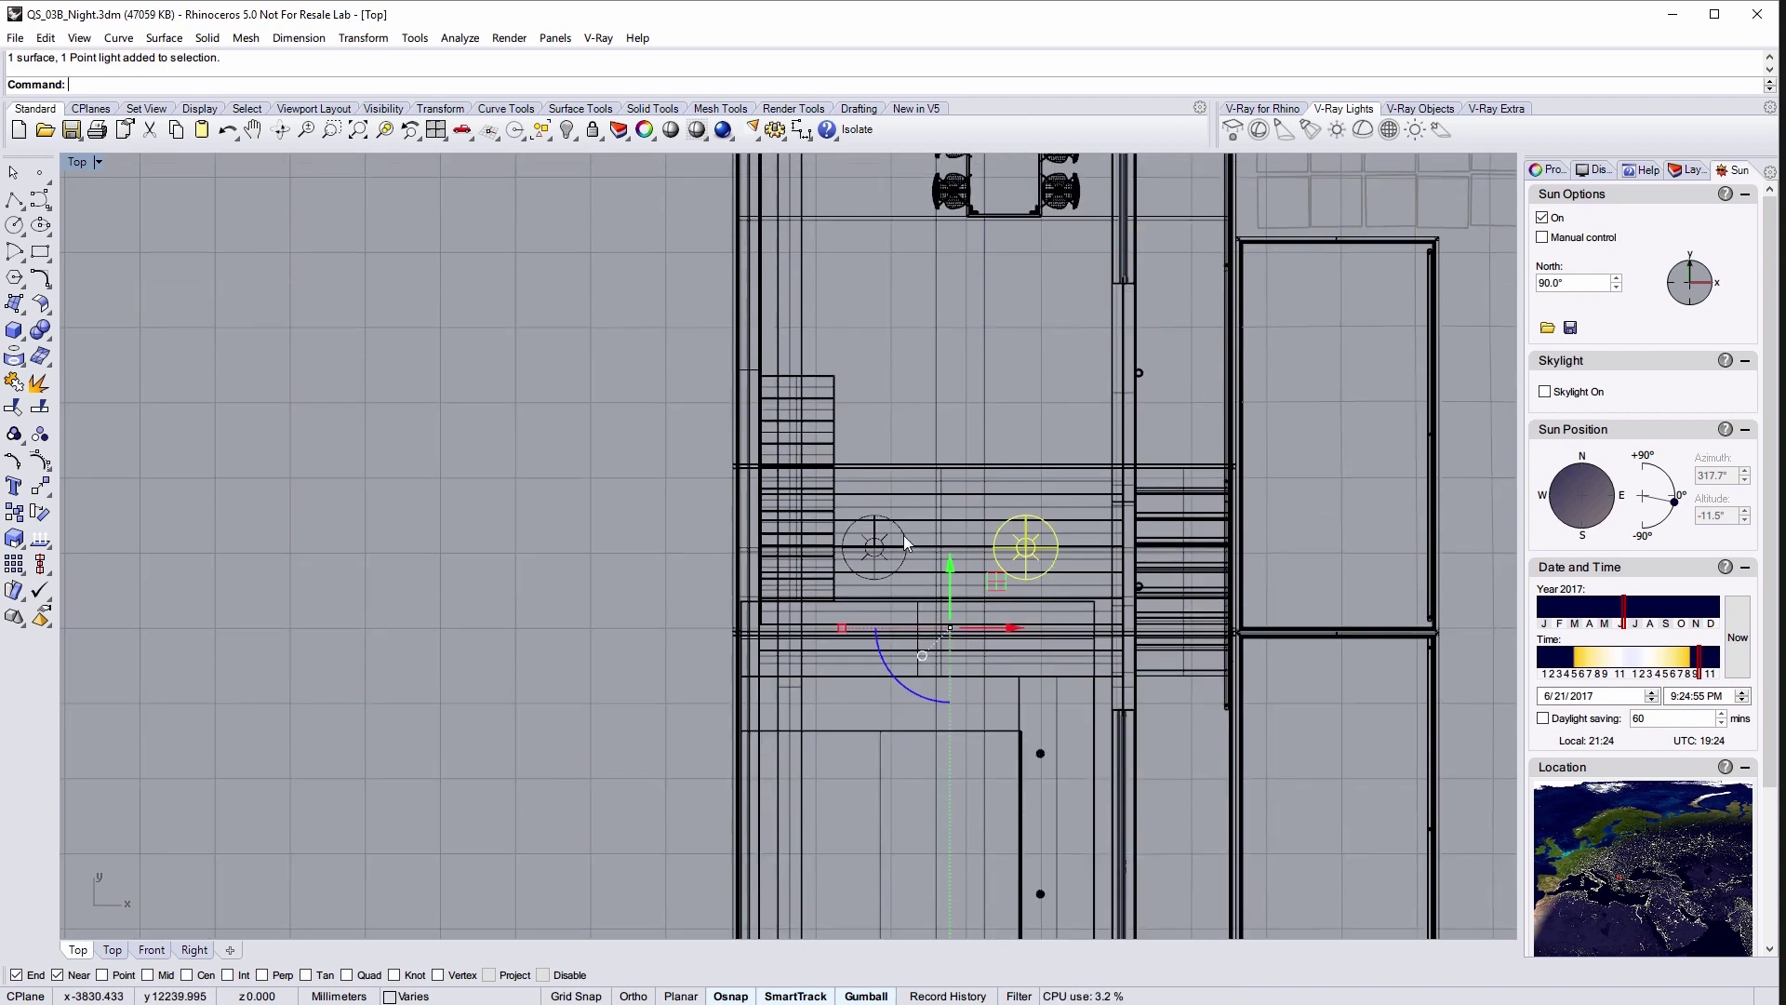
pyautogui.moveTo(895, 782); pyautogui.dragTo(885, 267, button='right')
pyautogui.moveTo(875, 930); pyautogui.dragTo(869, 543, button='right')
pyautogui.scroll(-8, 819, 611)
pyautogui.scroll(-4, 818, 612)
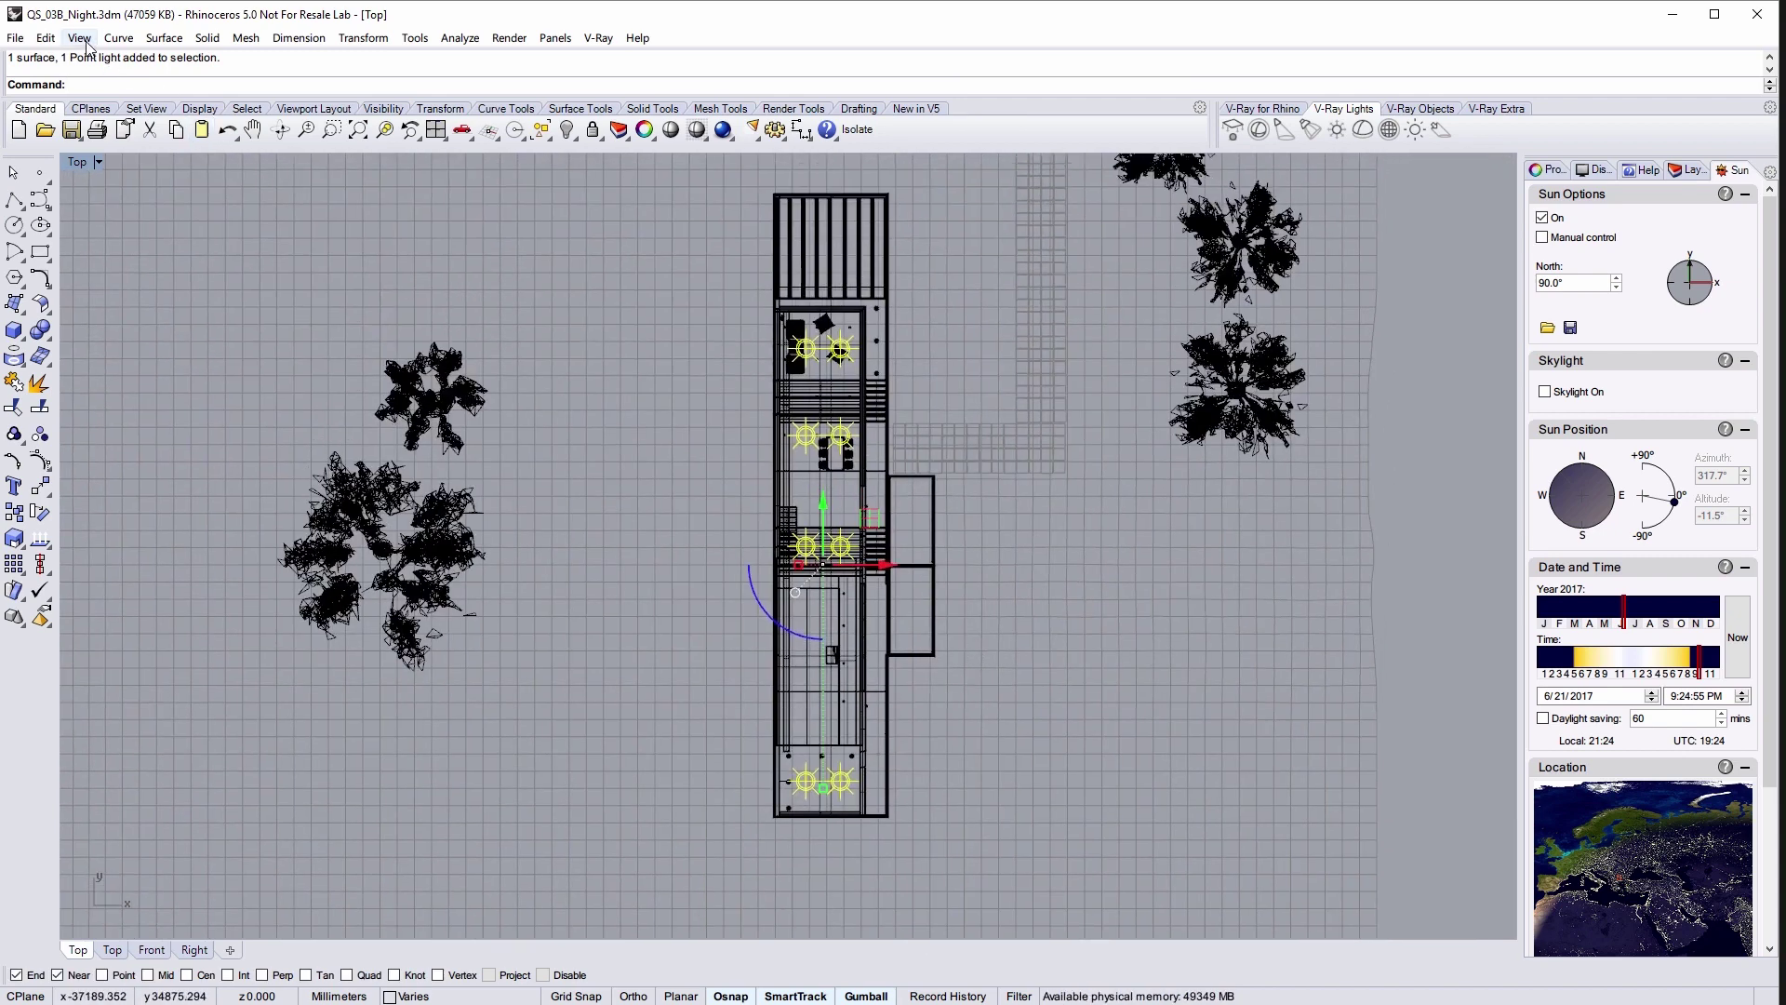
pyautogui.click(46, 37)
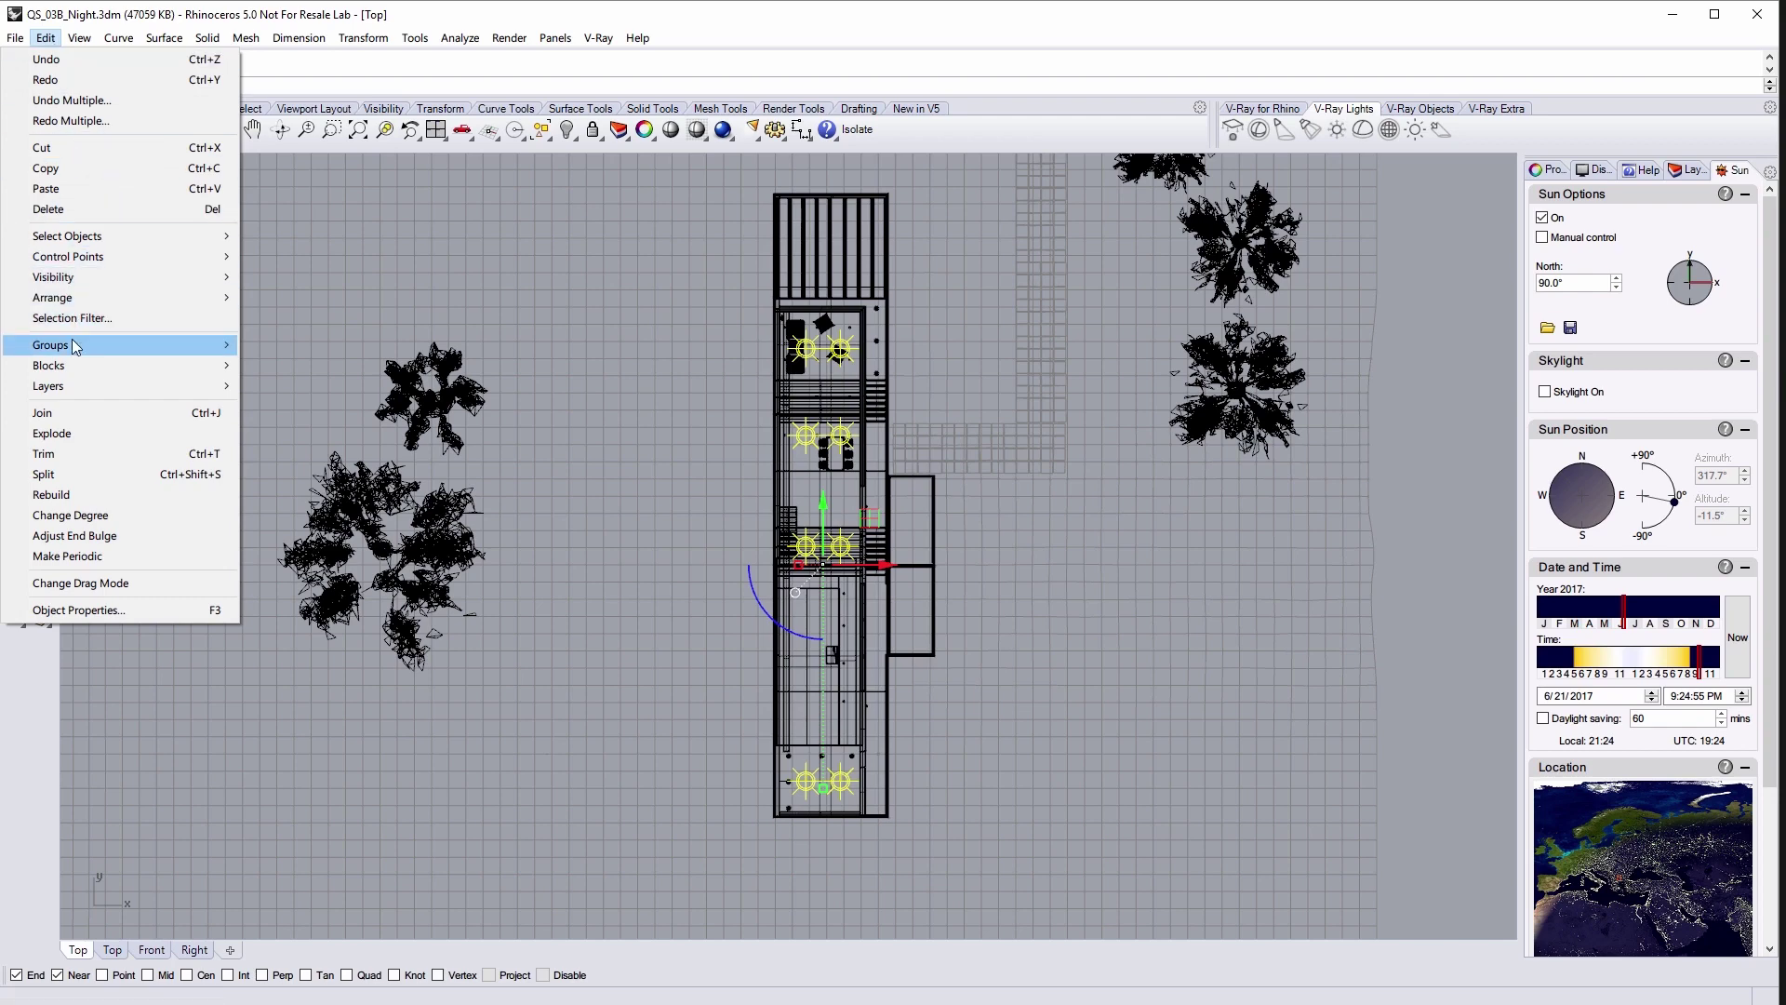
pyautogui.moveTo(74, 346)
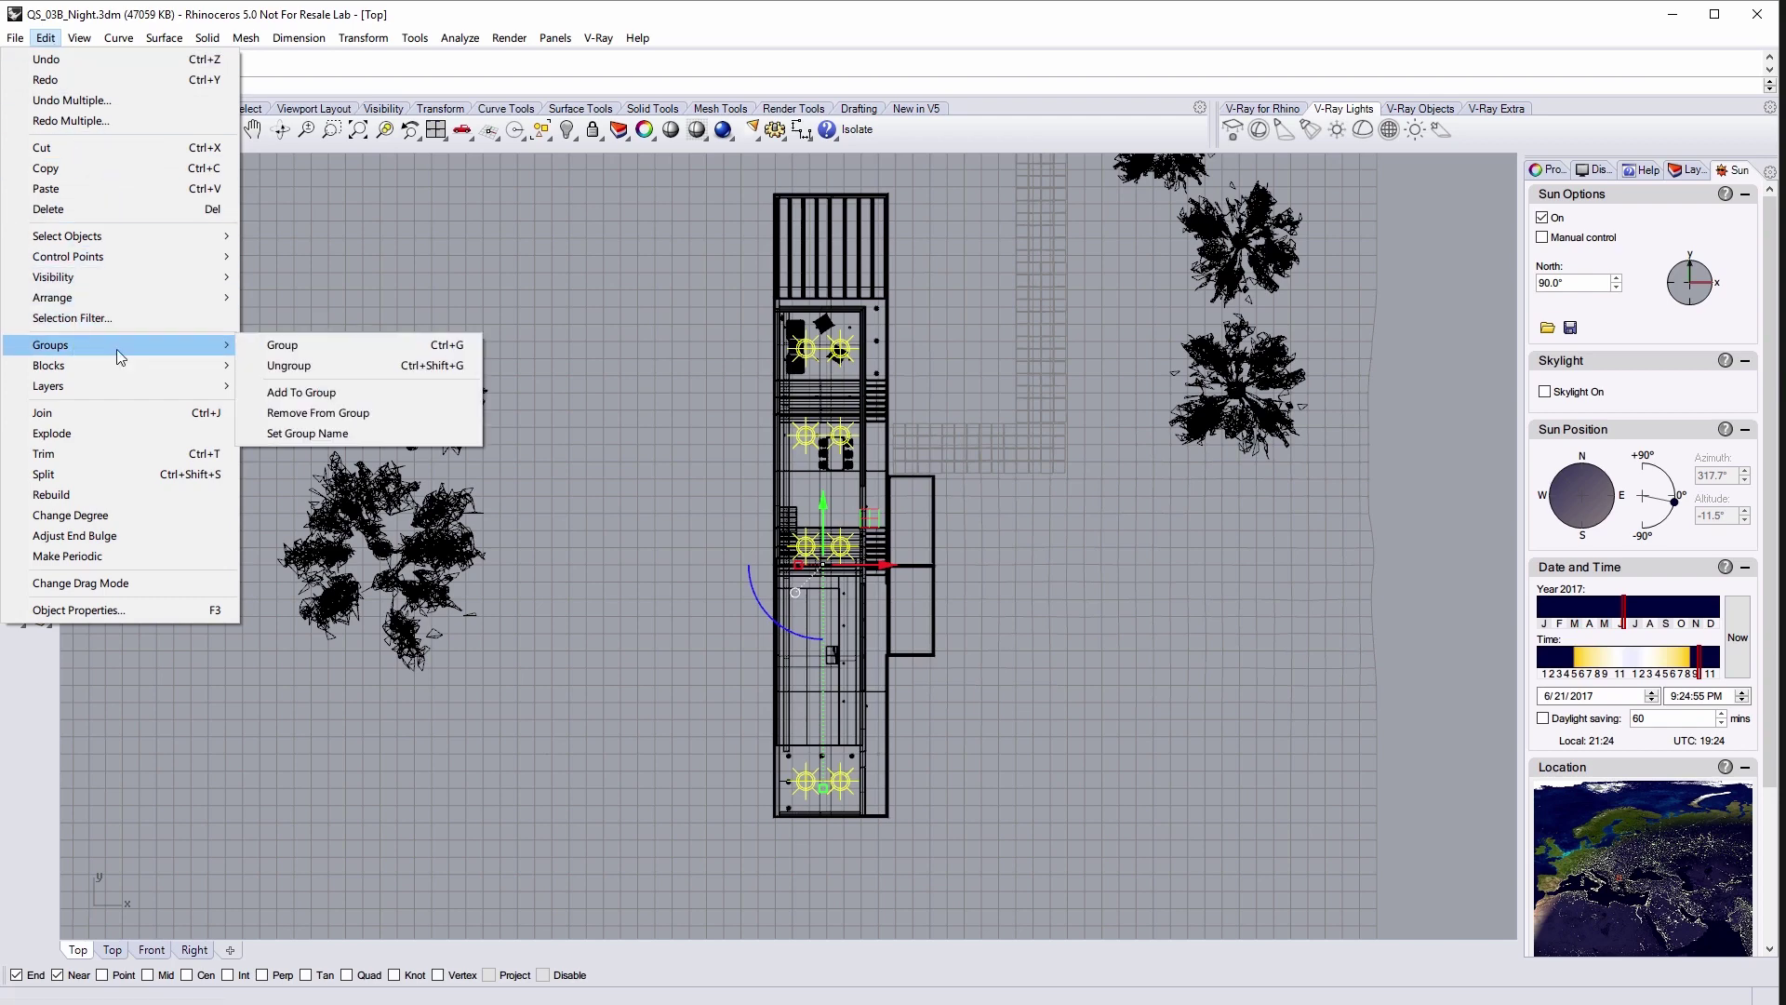
pyautogui.click(305, 352)
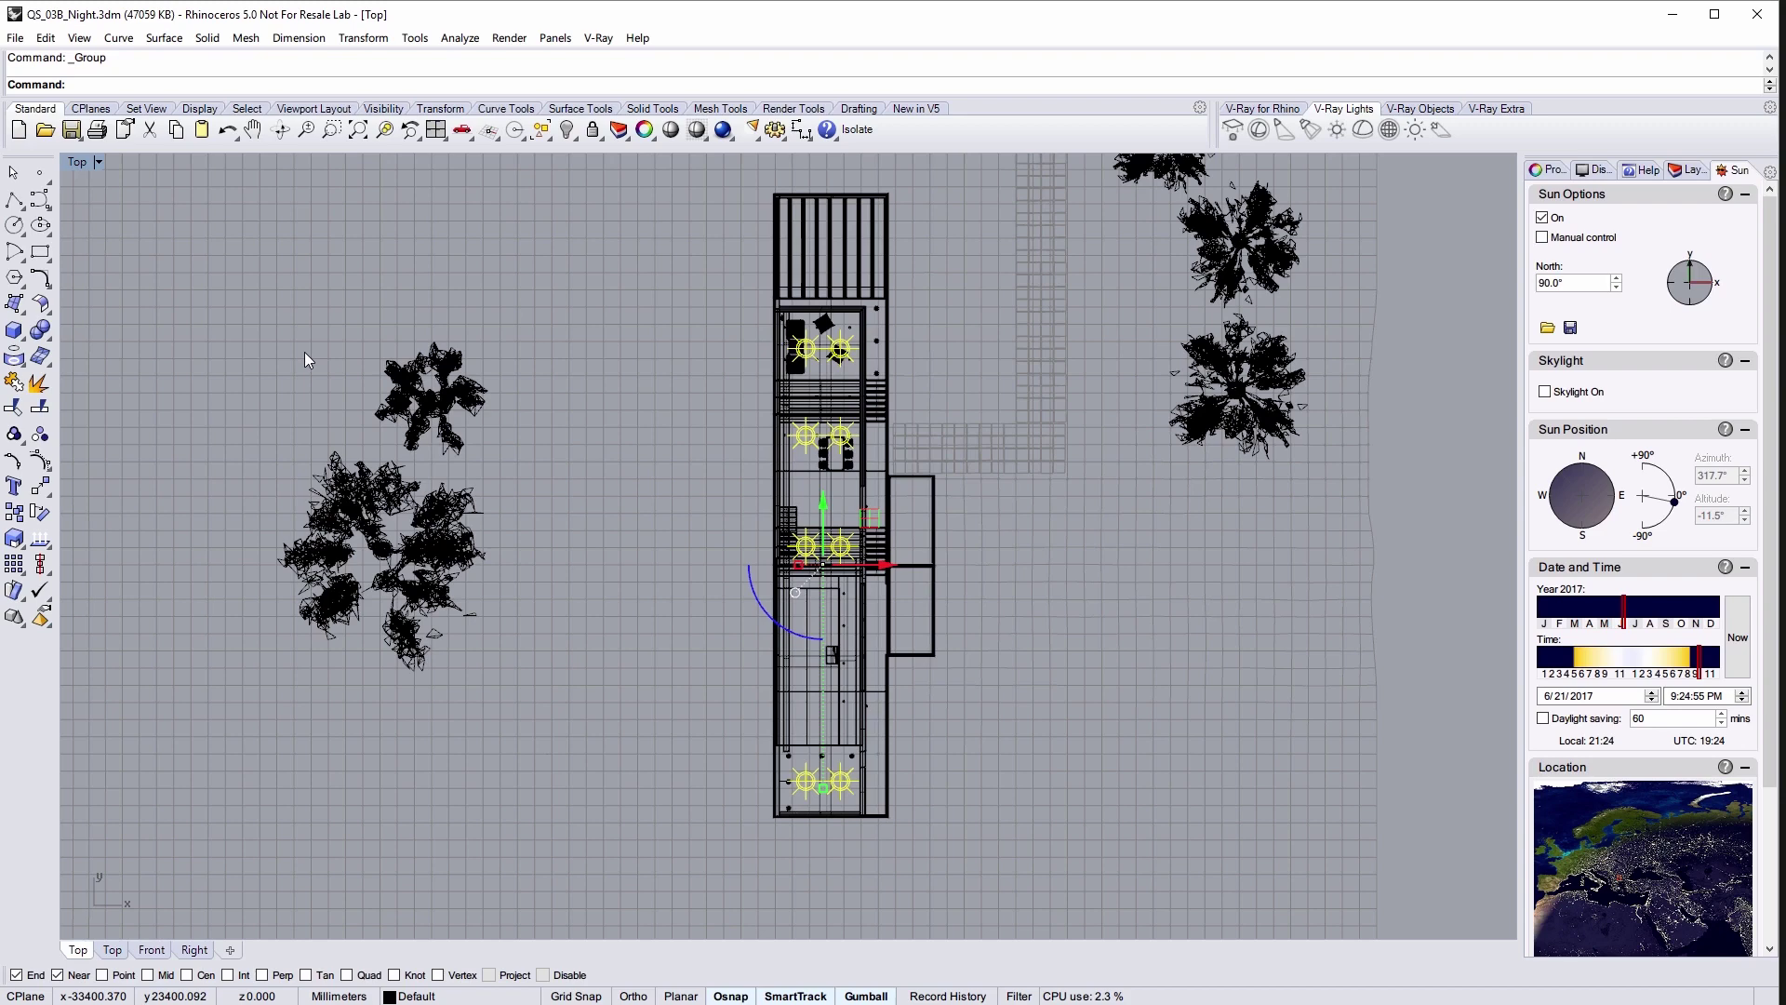
# Switch to the Right view and raise the grouped sphere lights from ground level to just below the house's roof.
pyautogui.click(99, 161)
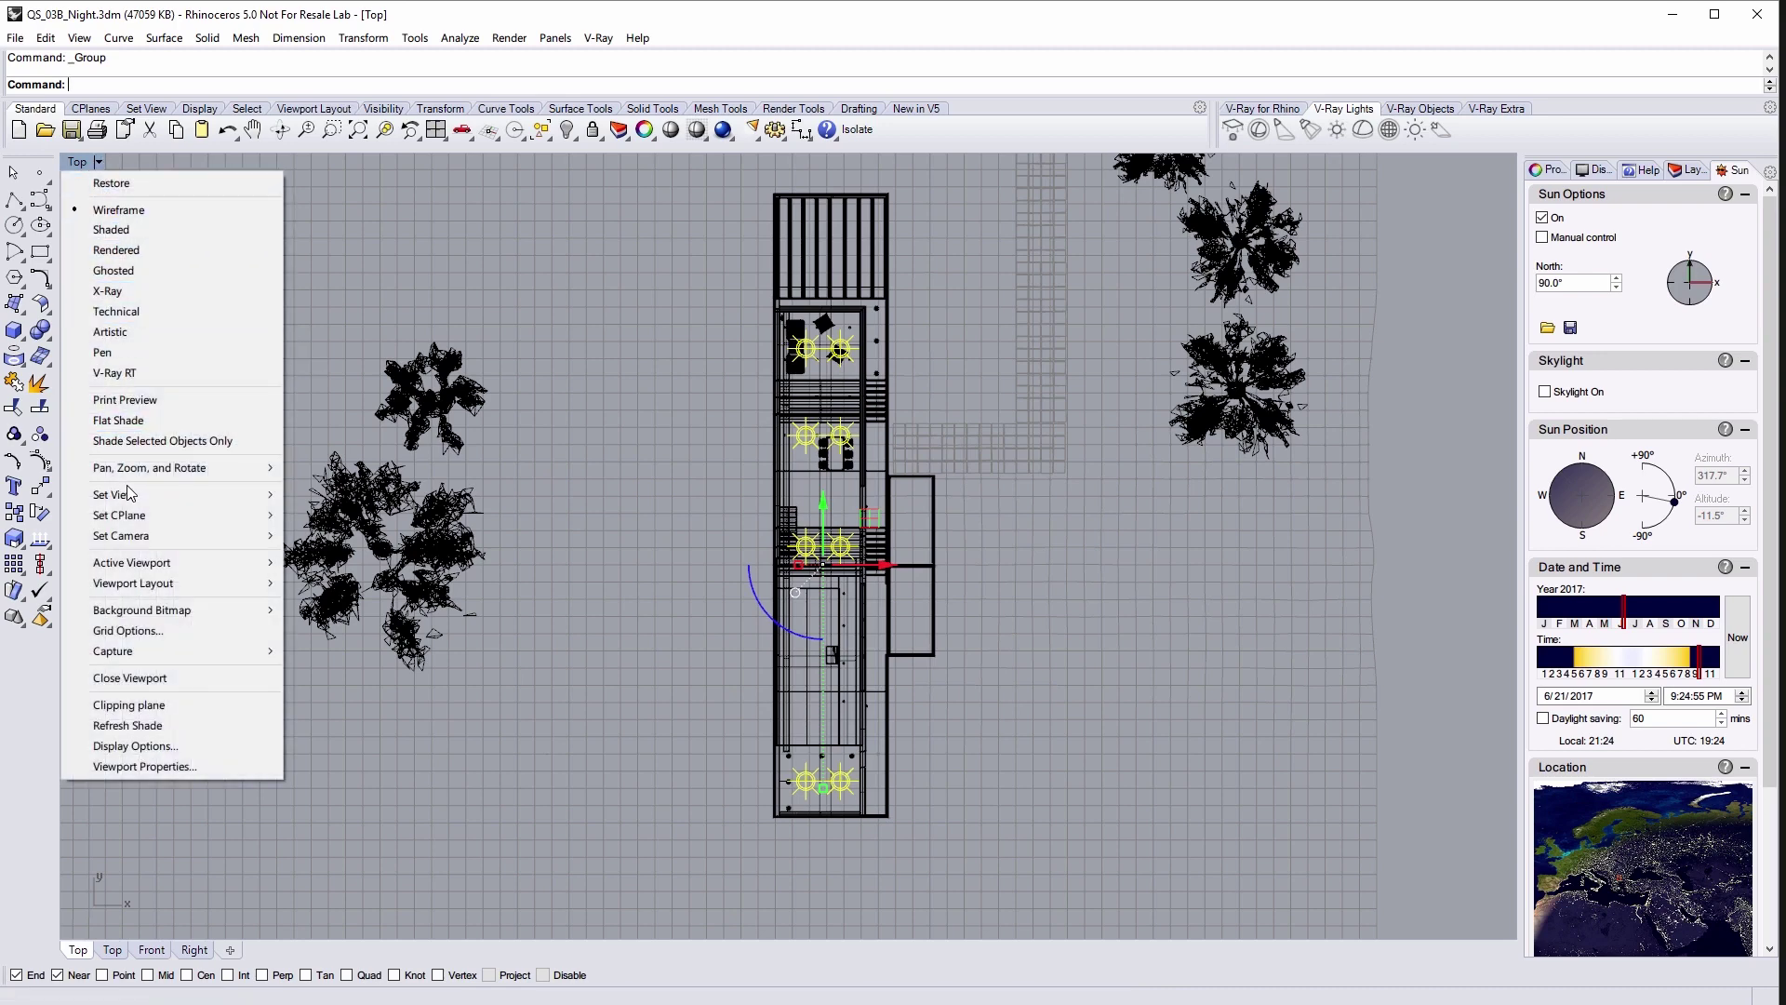
pyautogui.moveTo(130, 494)
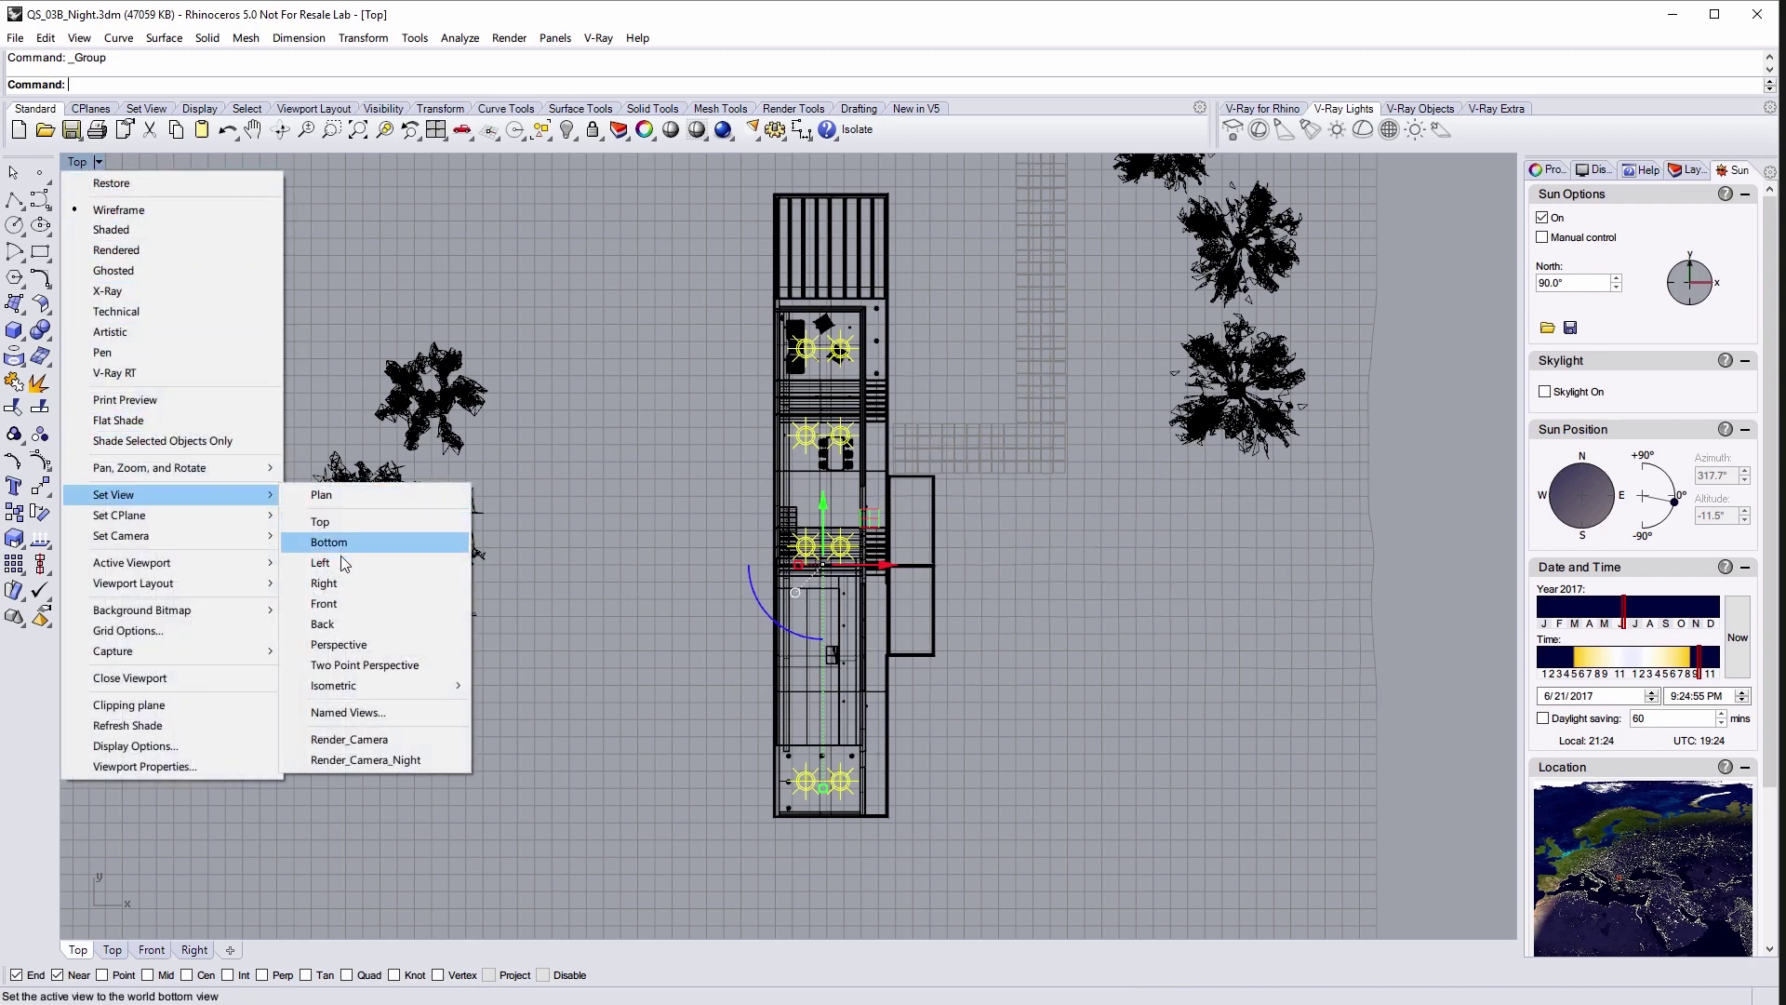
pyautogui.click(325, 582)
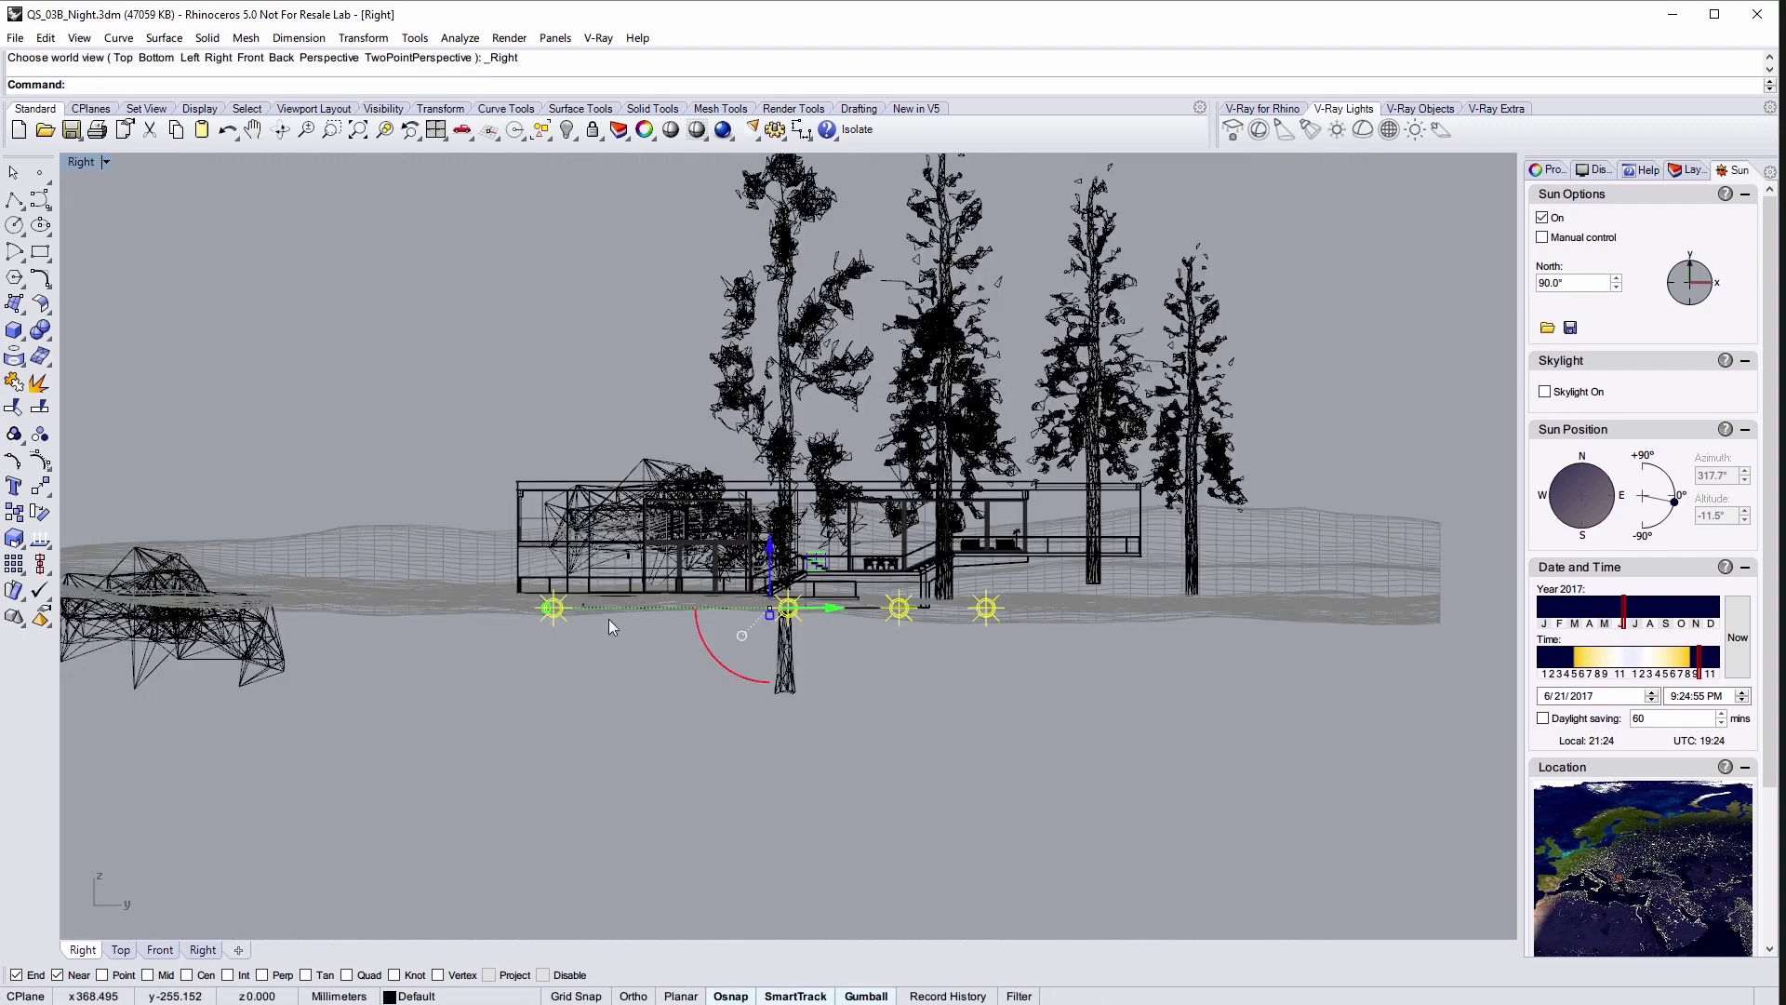
pyautogui.scroll(4, 777, 600)
pyautogui.moveTo(769, 556); pyautogui.dragTo(767, 406)
# Switch to the Render_Camera_Night view and start an interactive render to check the sphere lights inside the house.
pyautogui.click(105, 161)
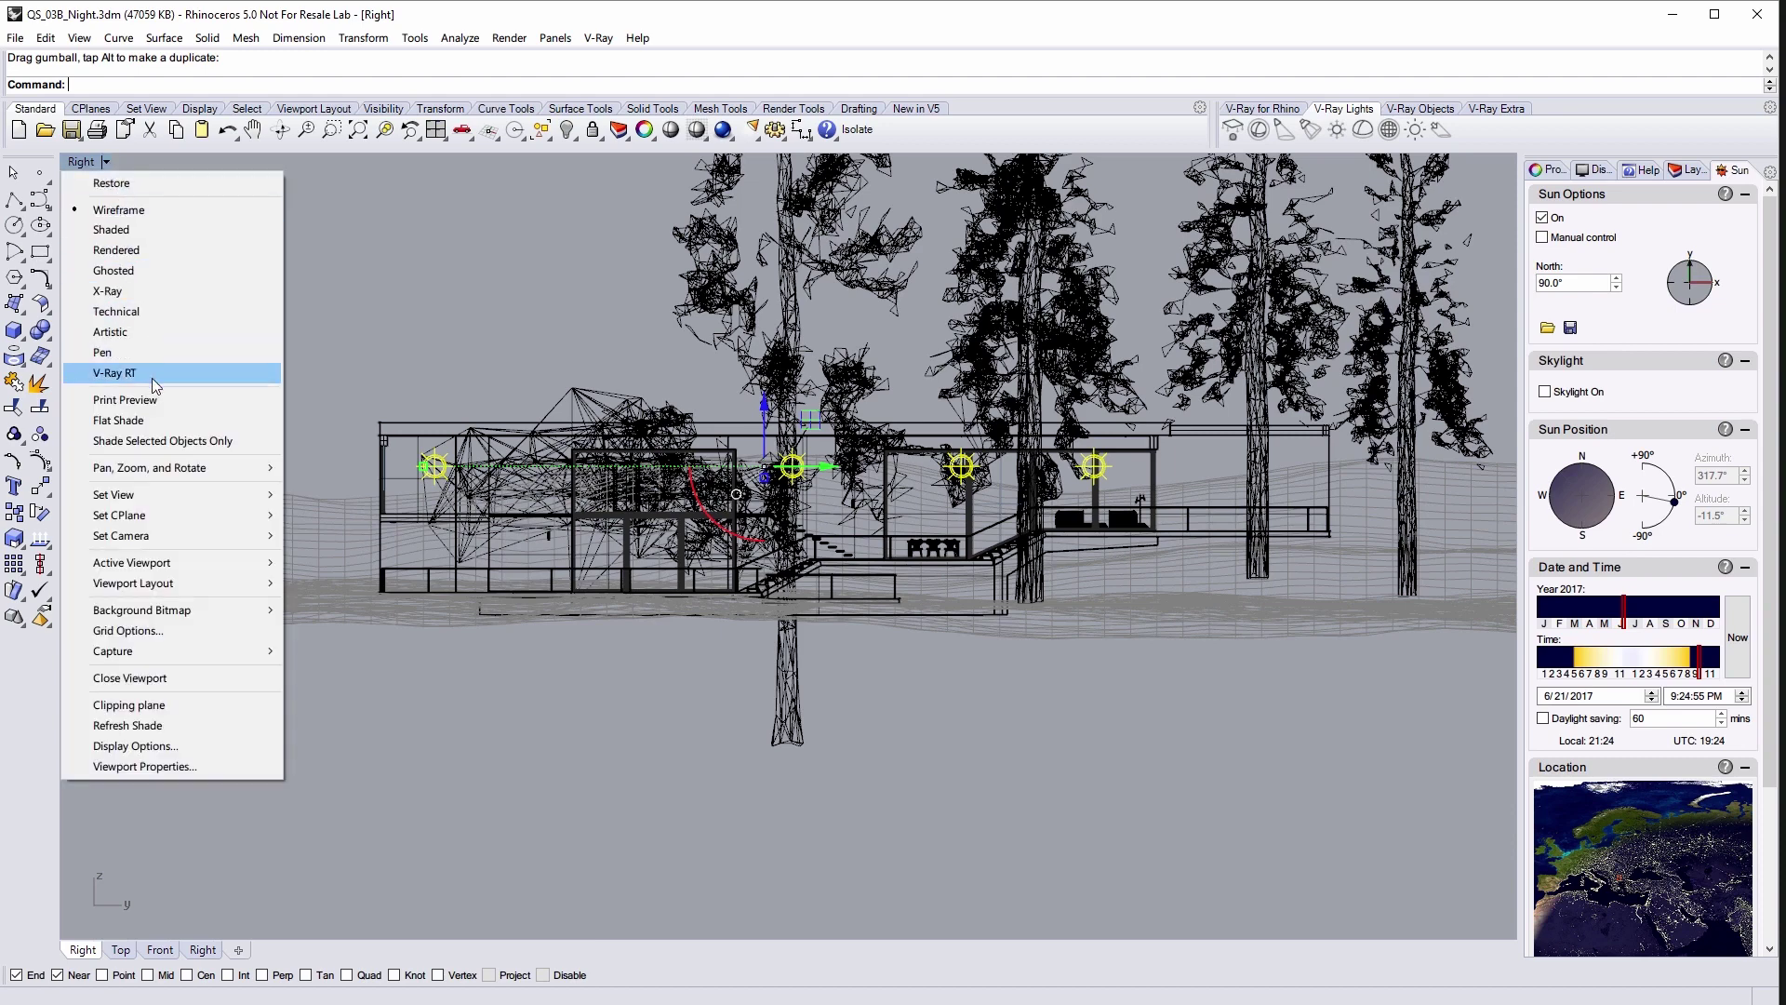
pyautogui.moveTo(203, 497)
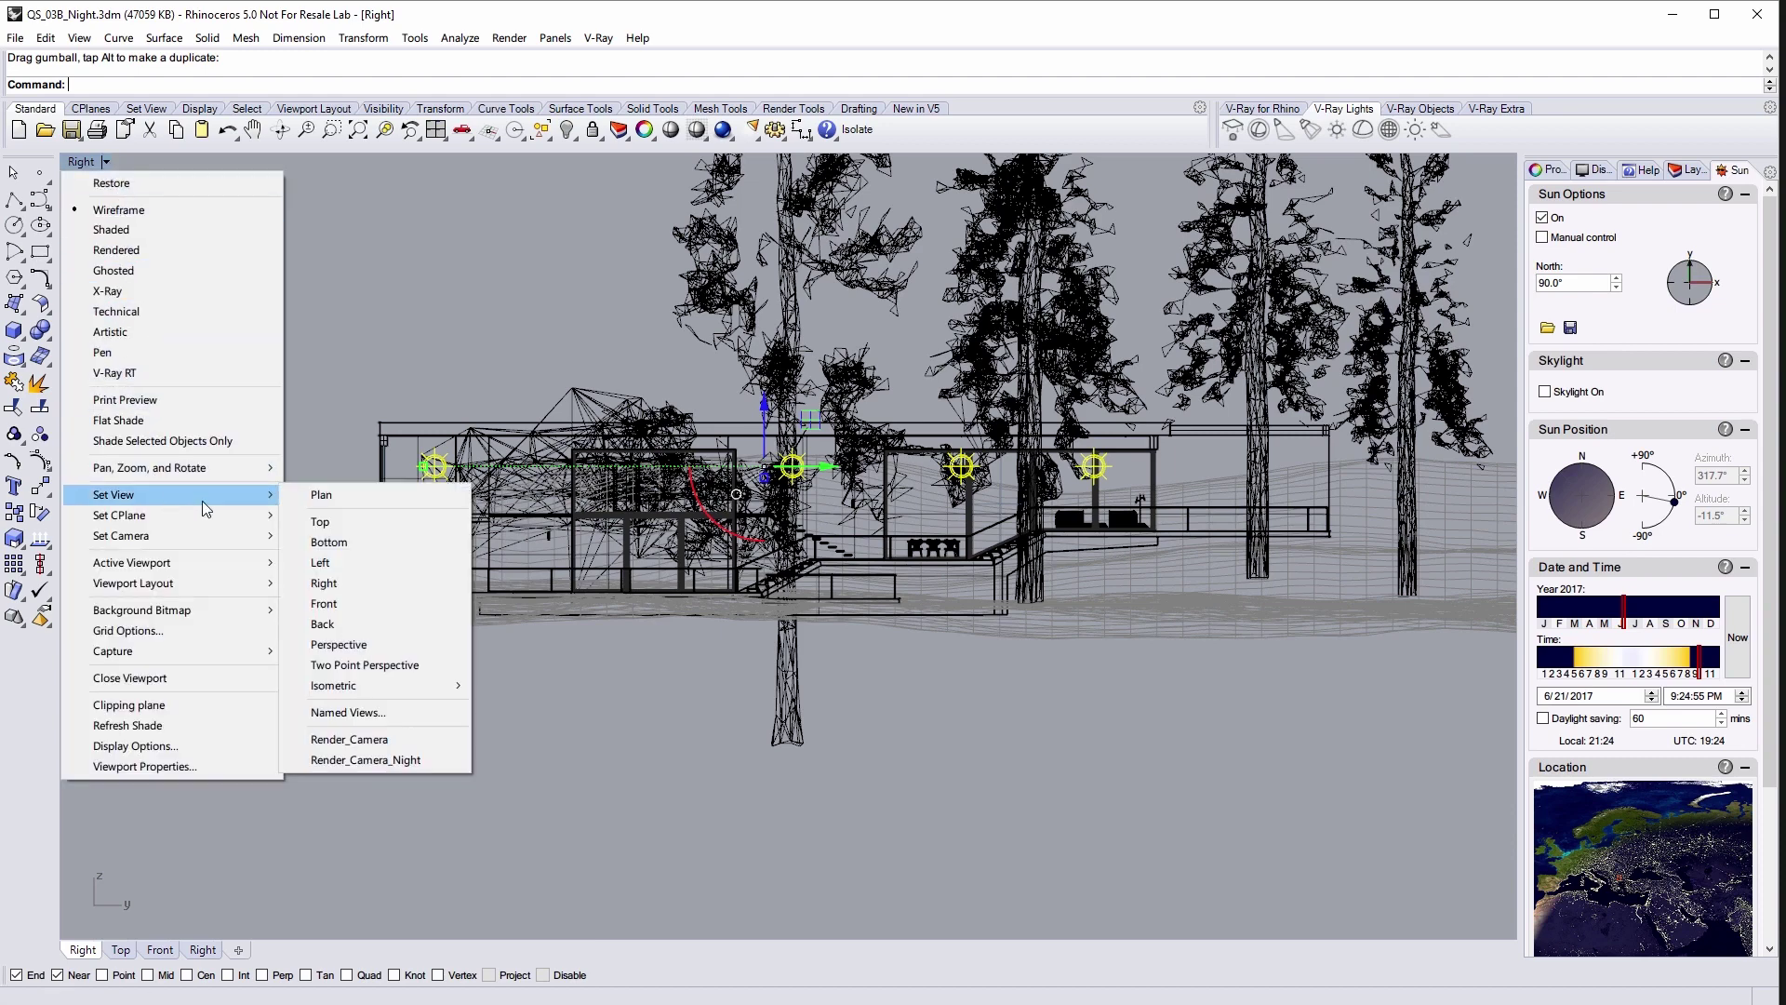
pyautogui.click(439, 767)
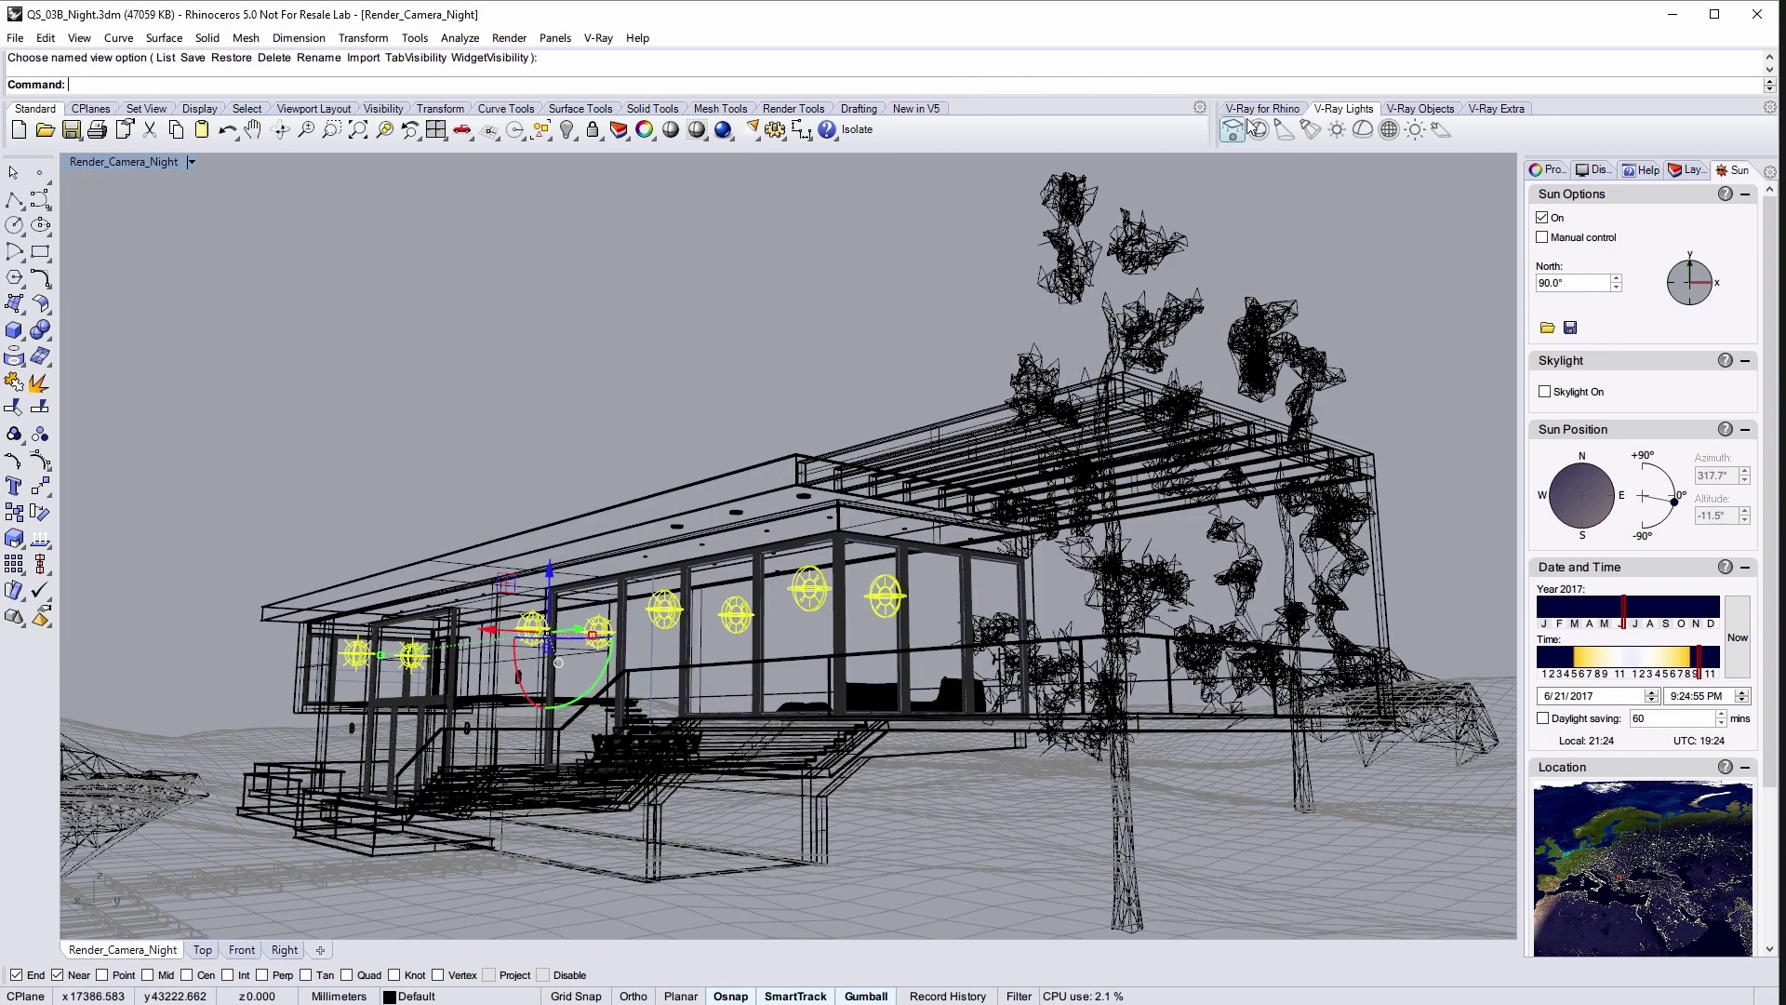
pyautogui.click(1255, 109)
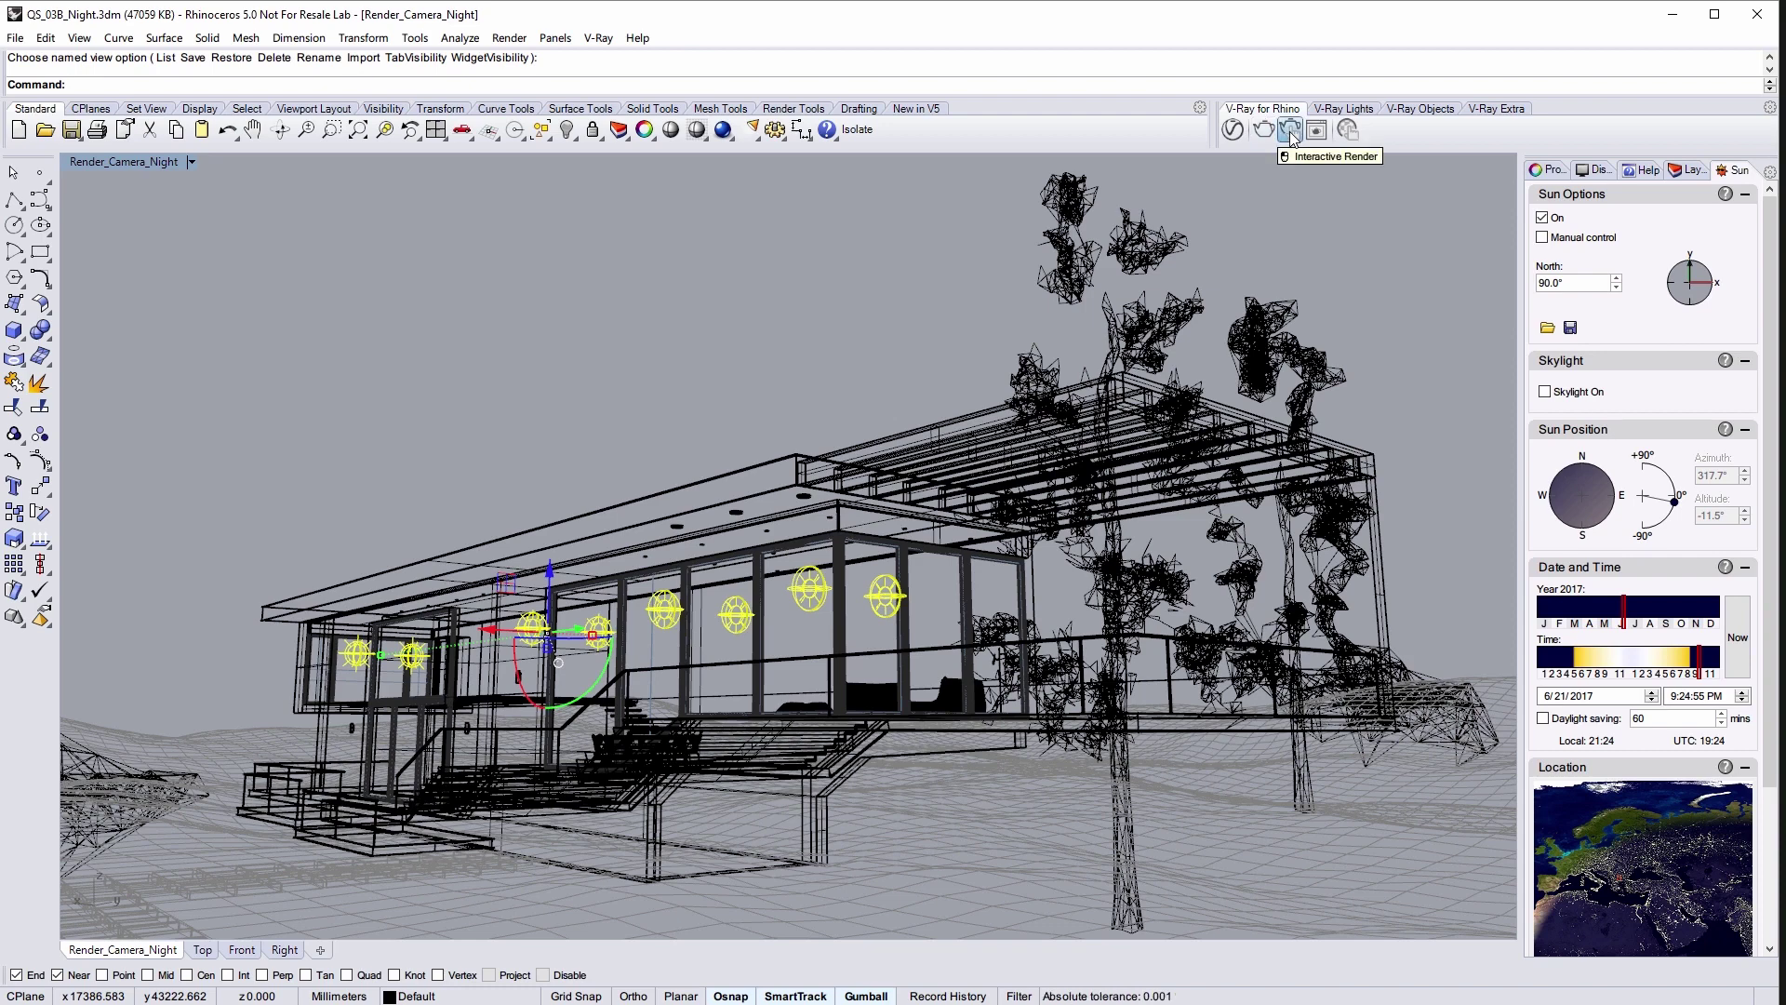
pyautogui.click(1289, 130)
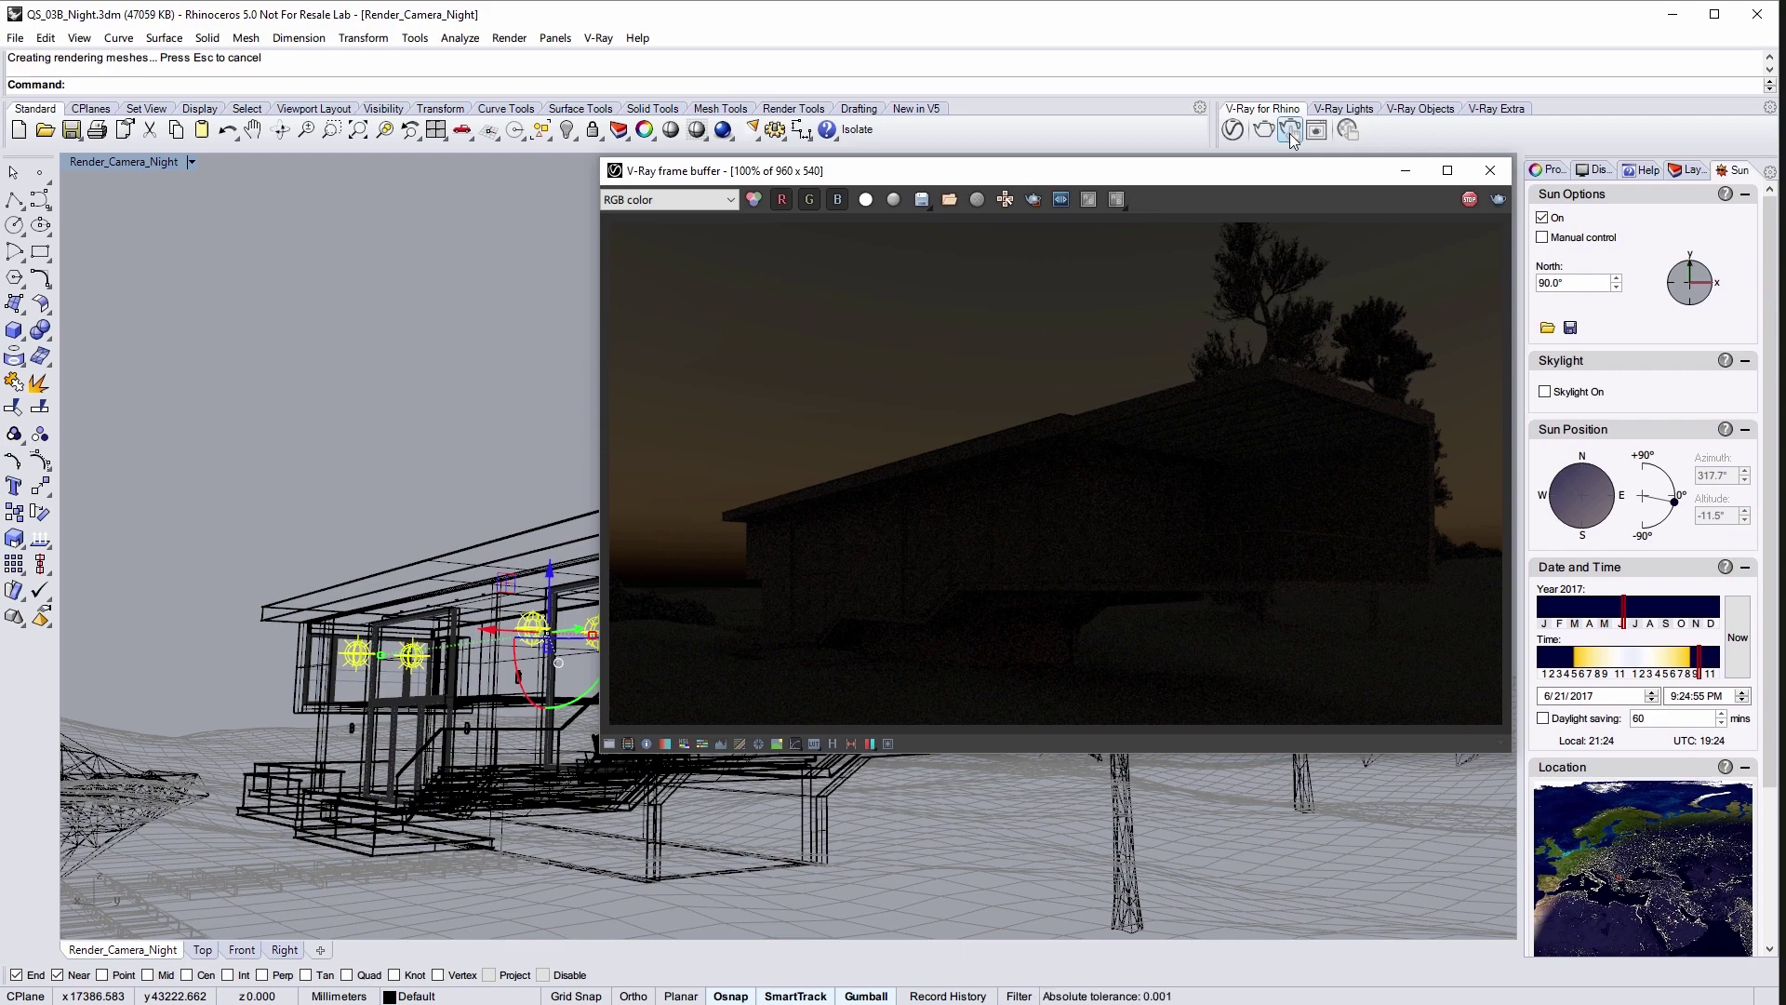
pyautogui.scroll(1, 964, 532)
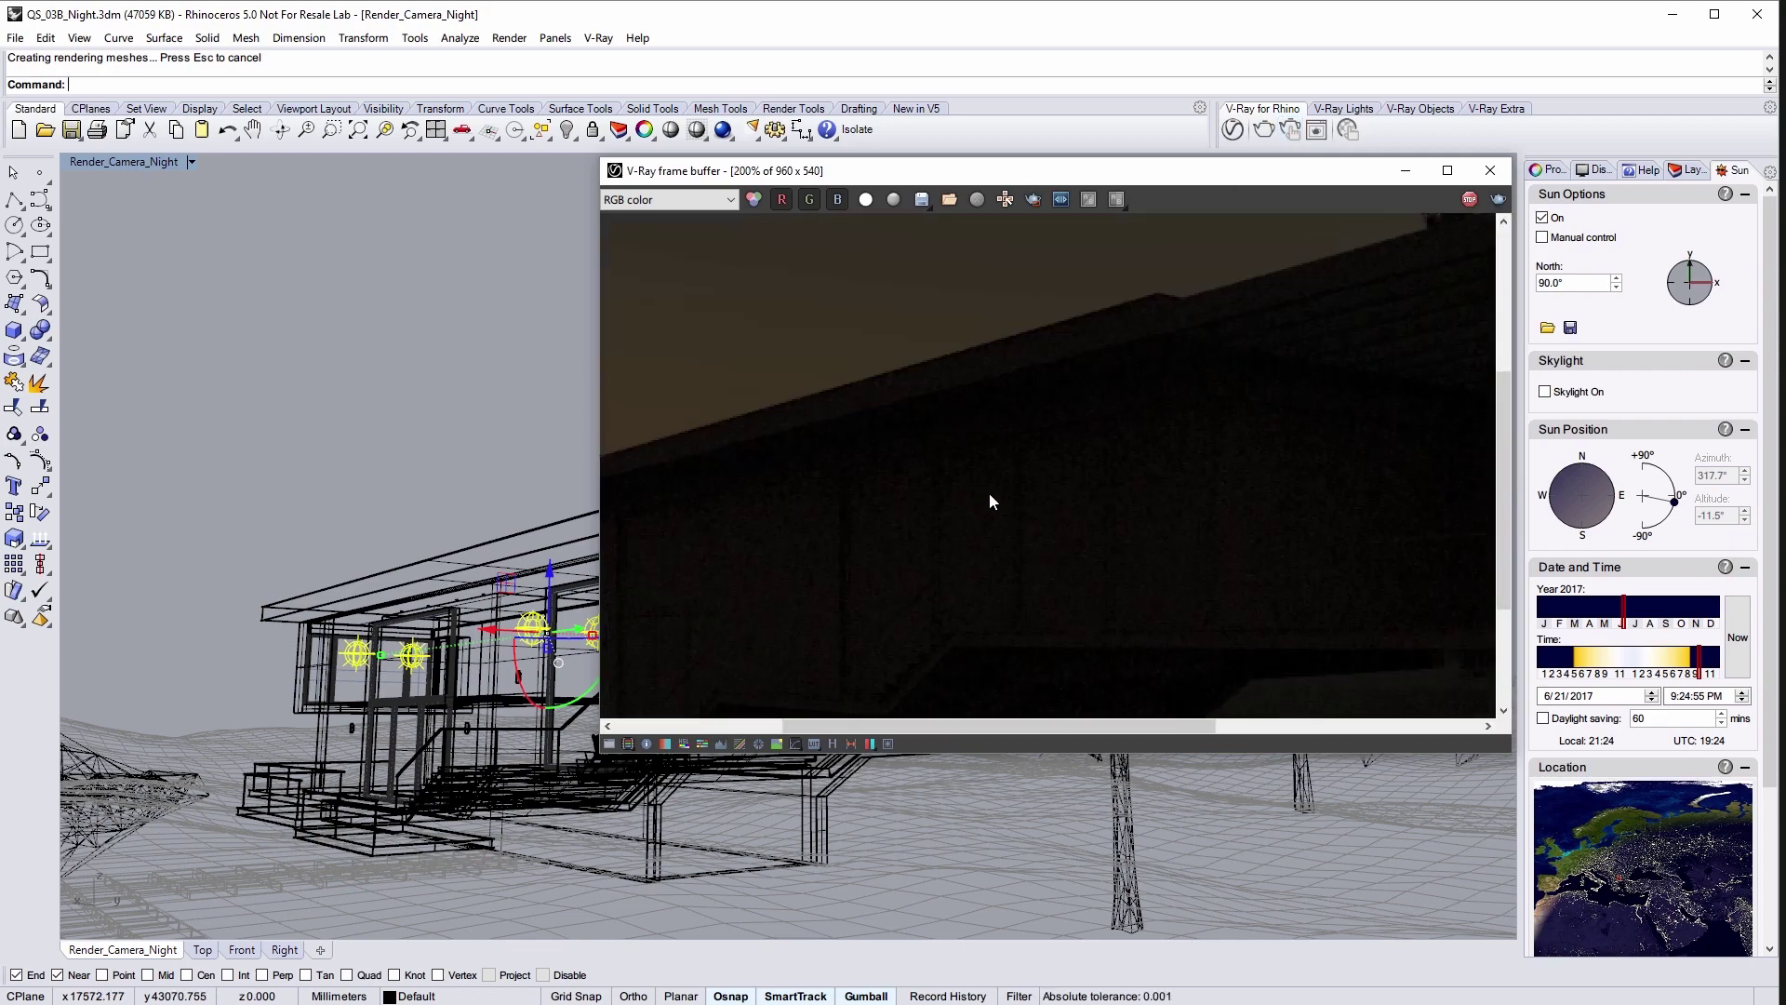
pyautogui.scroll(-1, 983, 510)
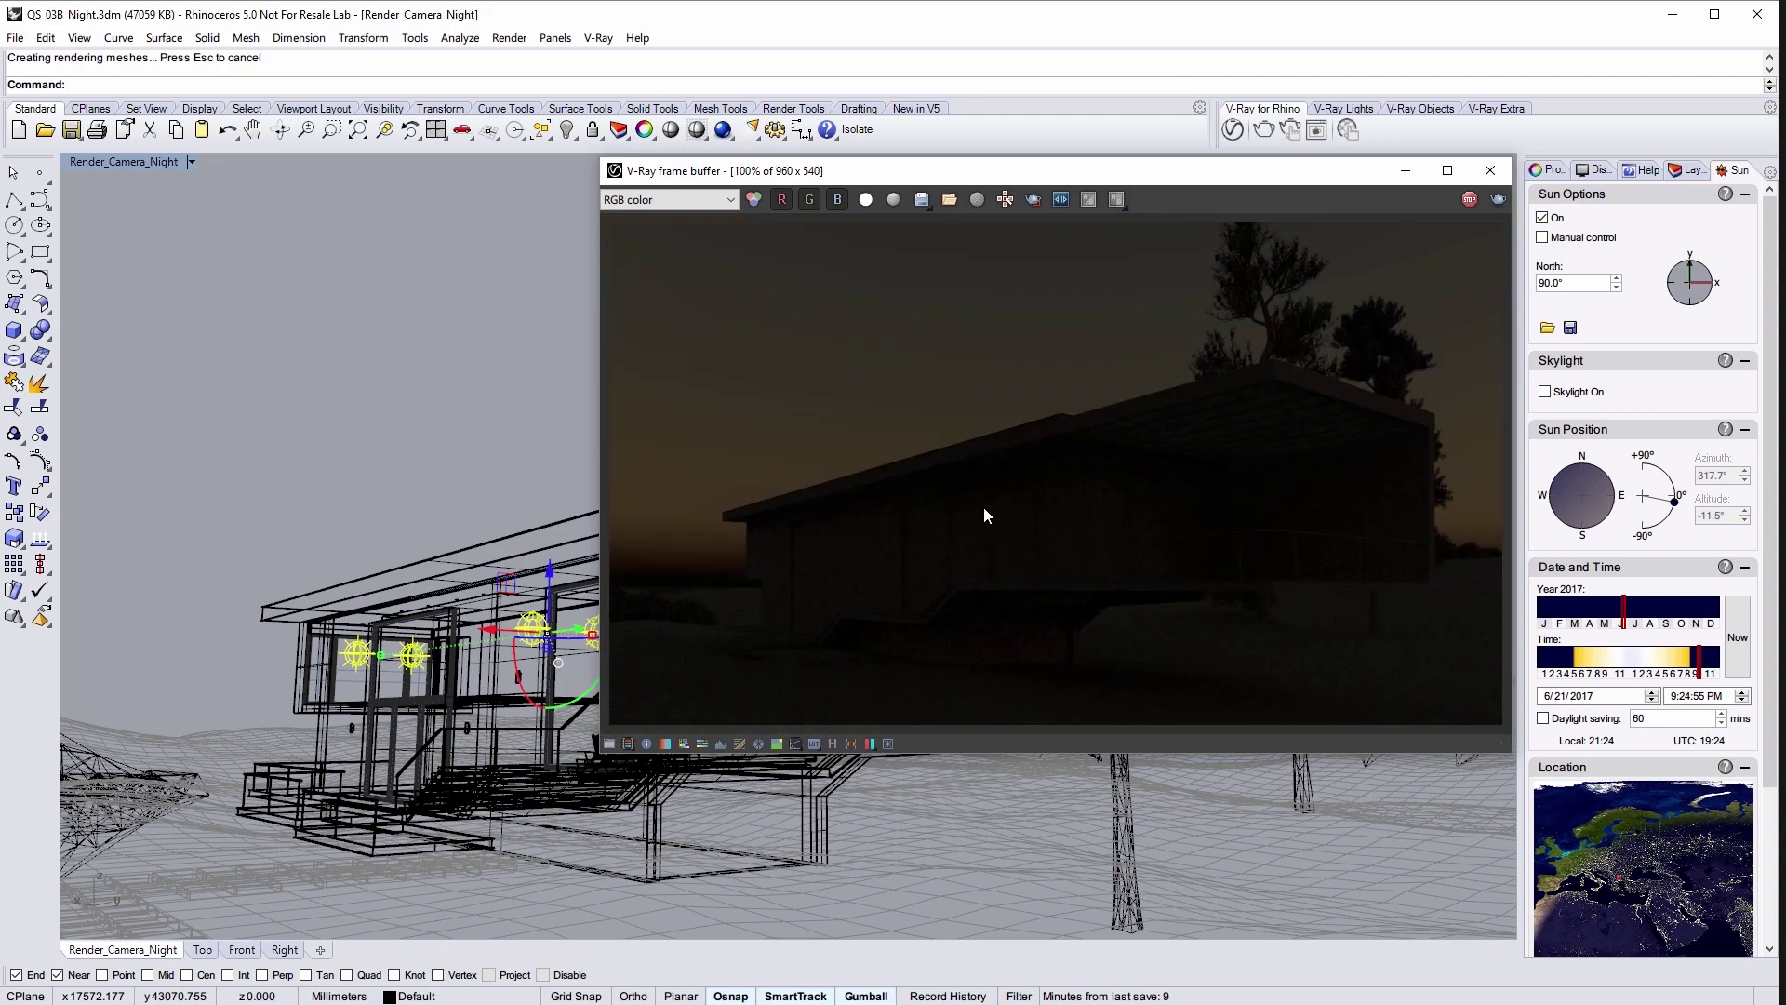
# Turn off Can be Overridden for the Glass_Tinted_Blue material and restart the interactive render.
pyautogui.click(1234, 133)
pyautogui.click(90, 228)
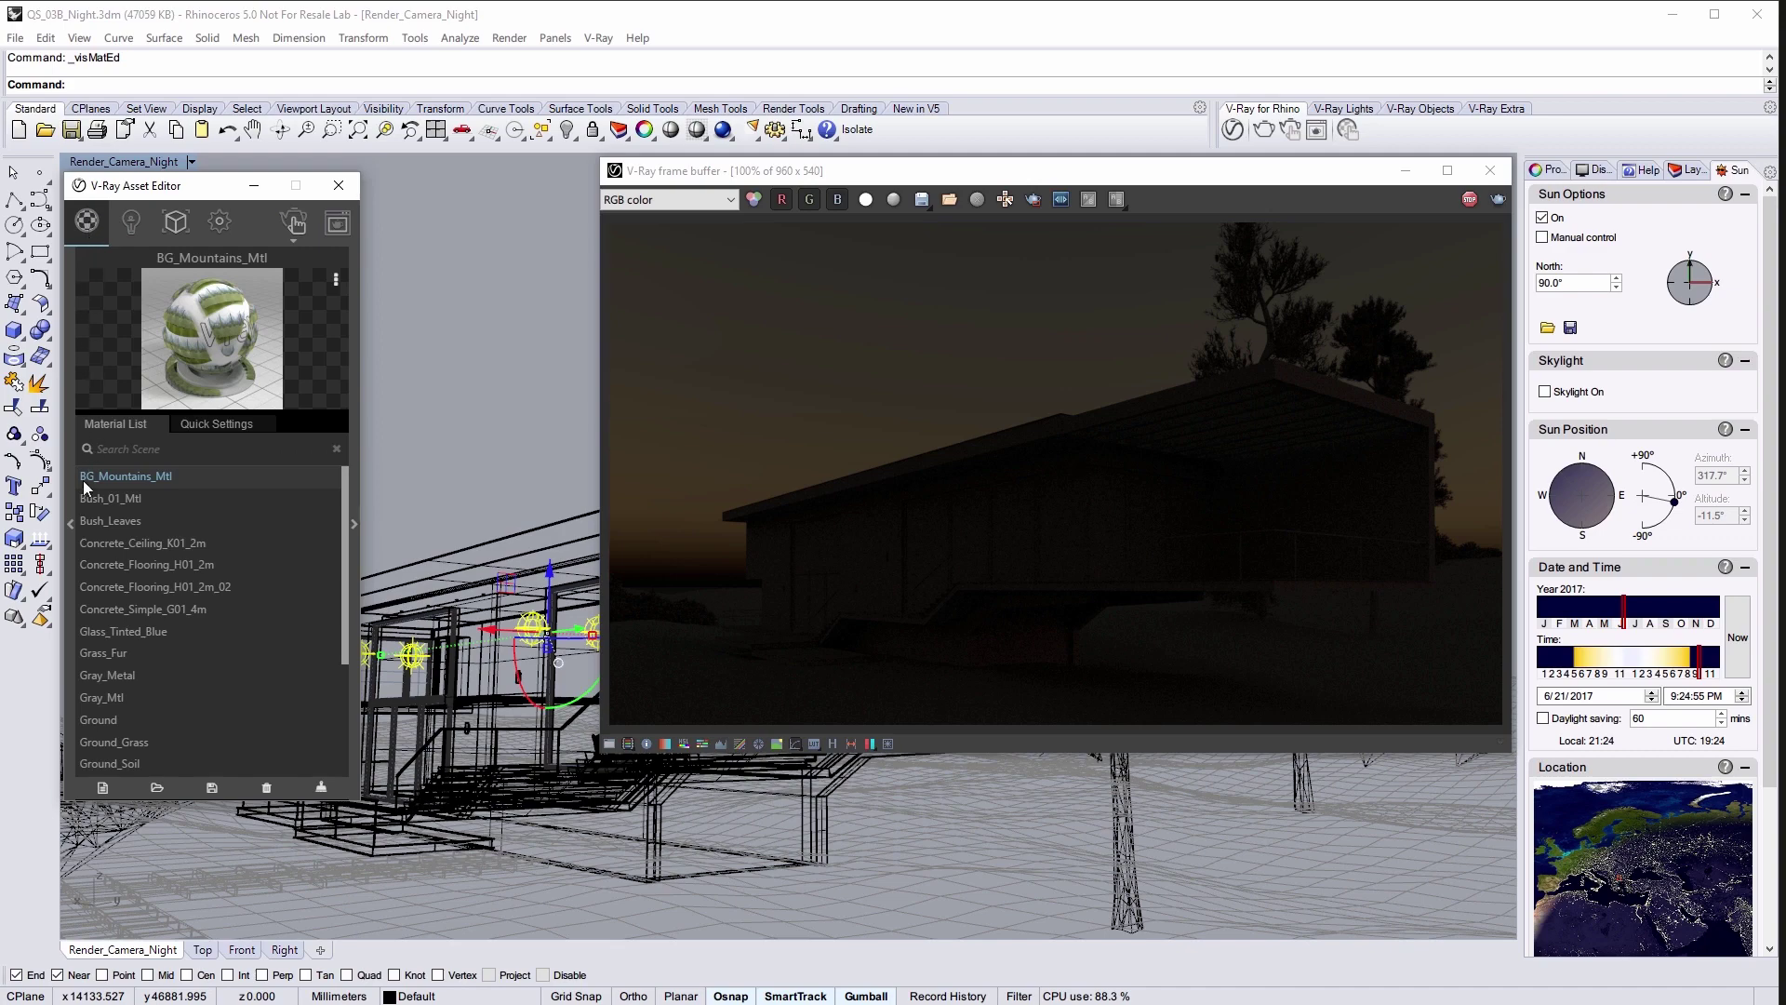
pyautogui.click(97, 629)
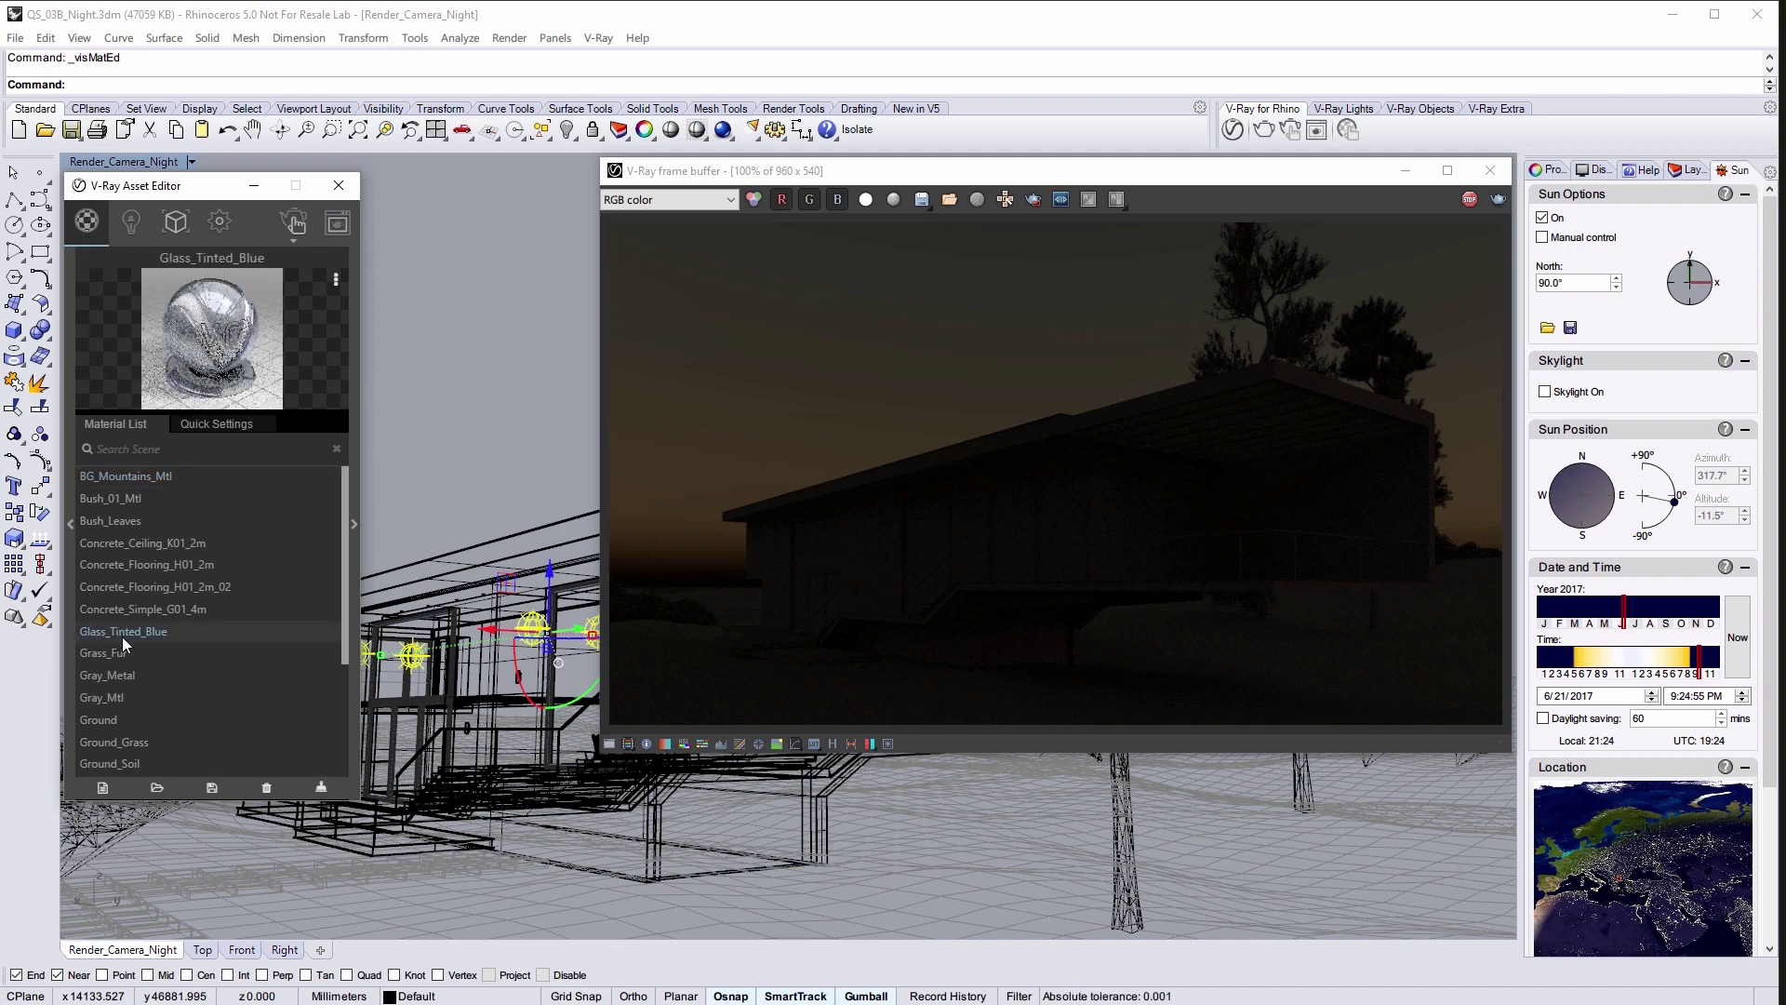
pyautogui.click(355, 522)
pyautogui.moveTo(726, 460); pyautogui.dragTo(707, 787)
pyautogui.click(446, 759)
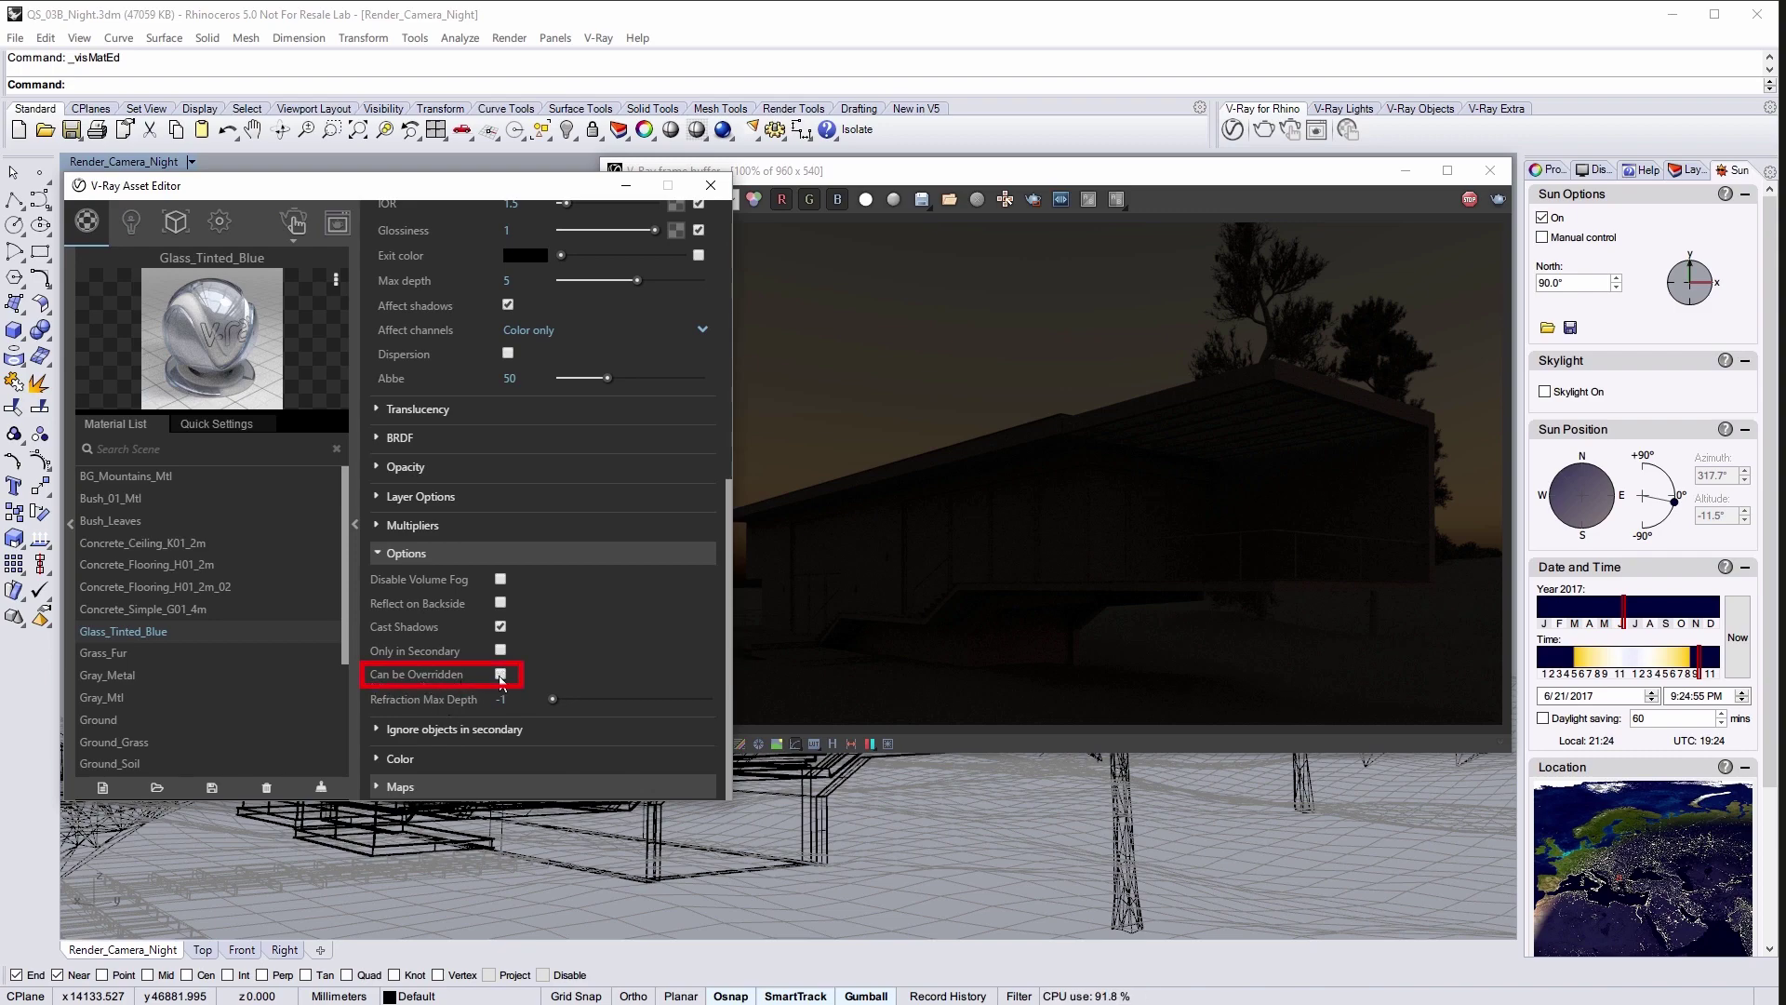
pyautogui.click(355, 524)
pyautogui.click(606, 733)
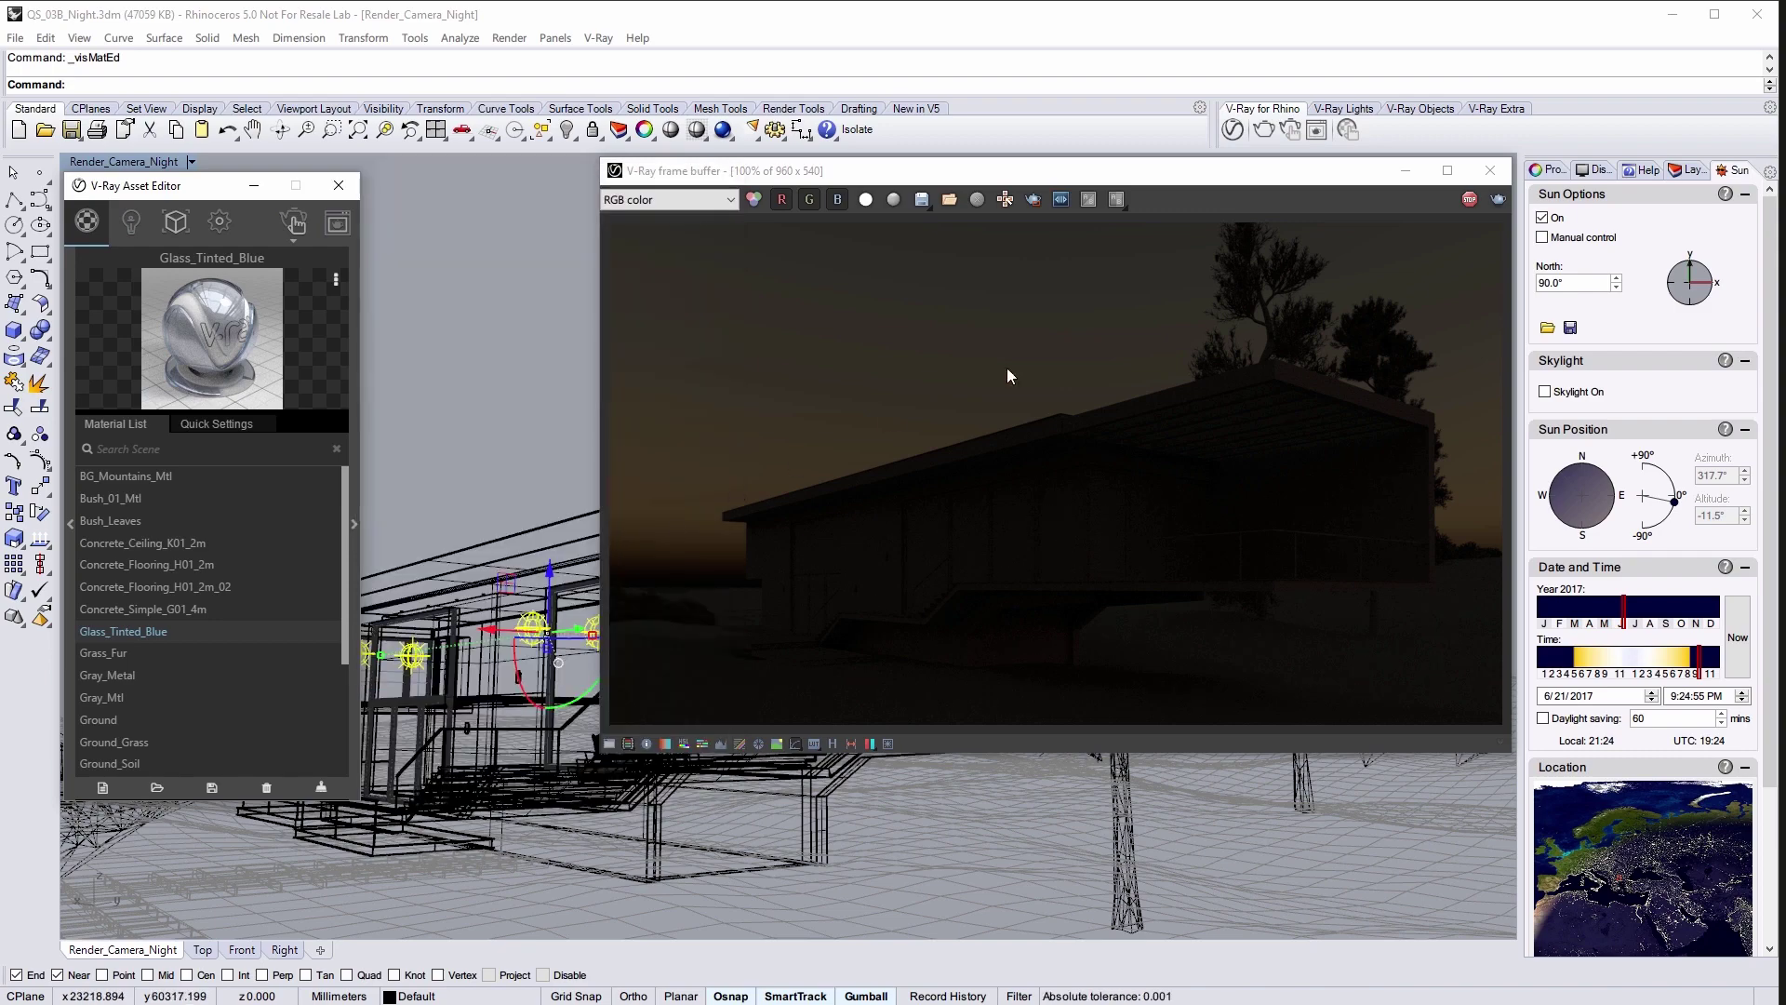
pyautogui.click(1290, 130)
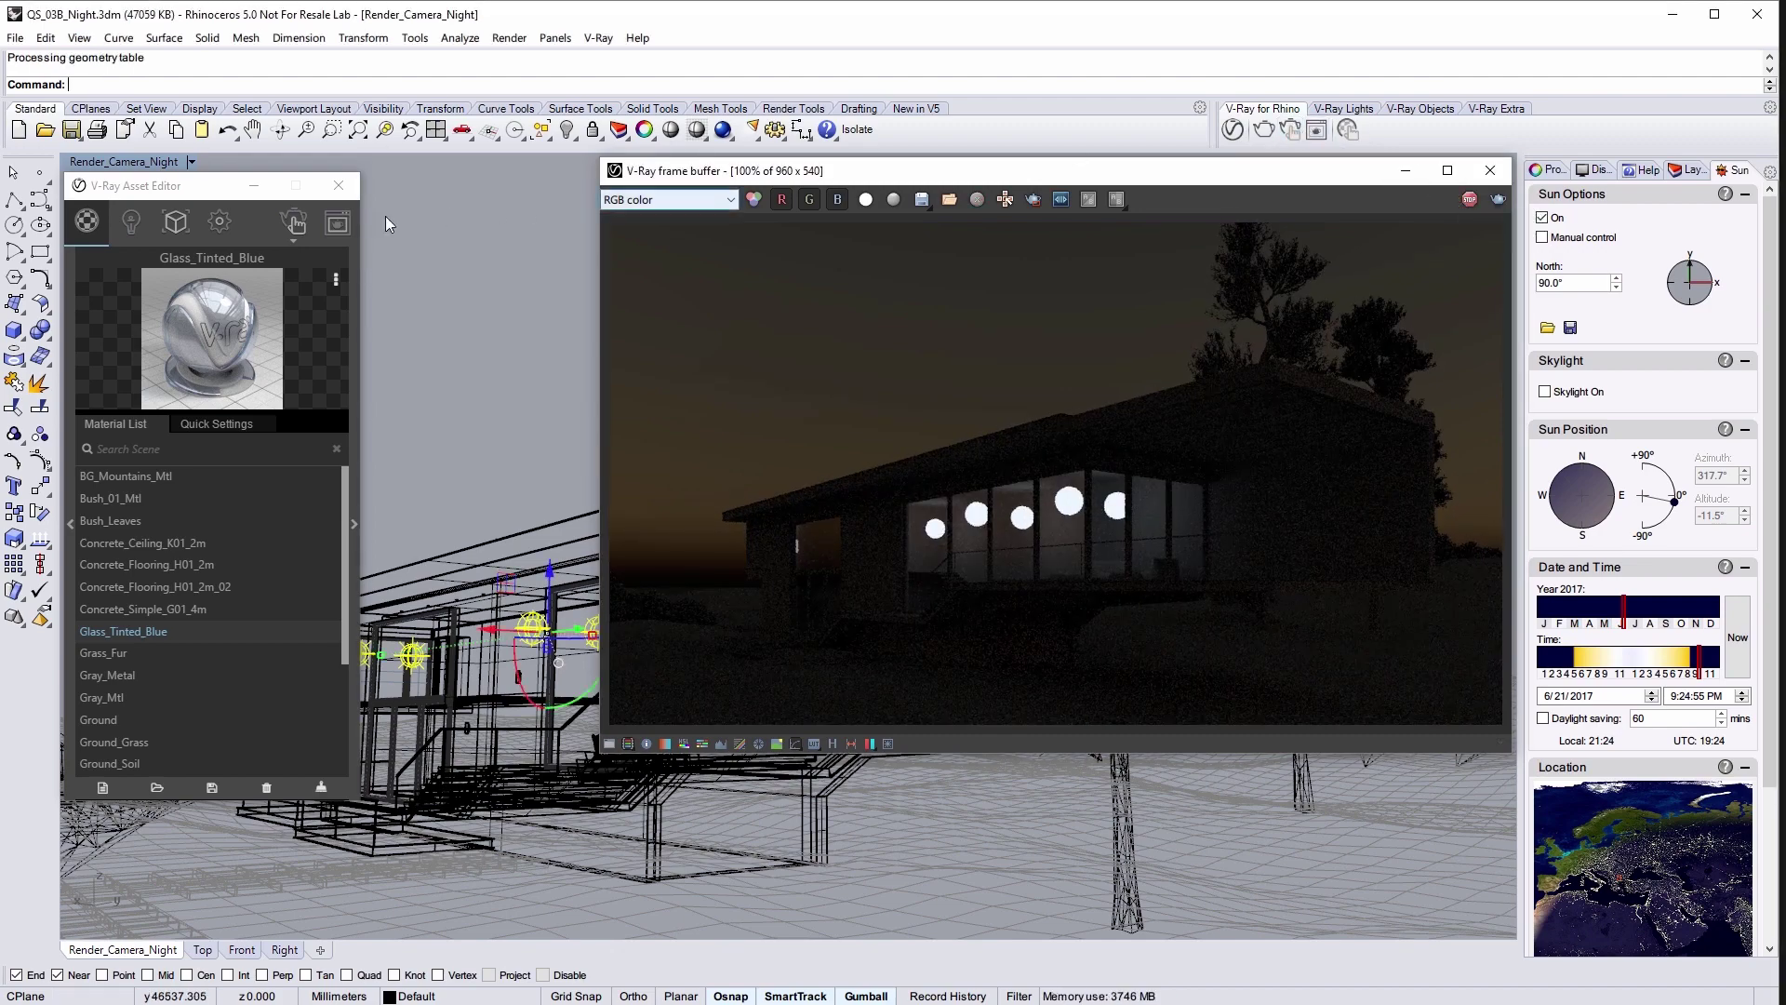
# Give V-Ray Sphere Light#1 a warm cream colour with red 254, green 235 and blue 199.
pyautogui.click(131, 225)
pyautogui.click(136, 302)
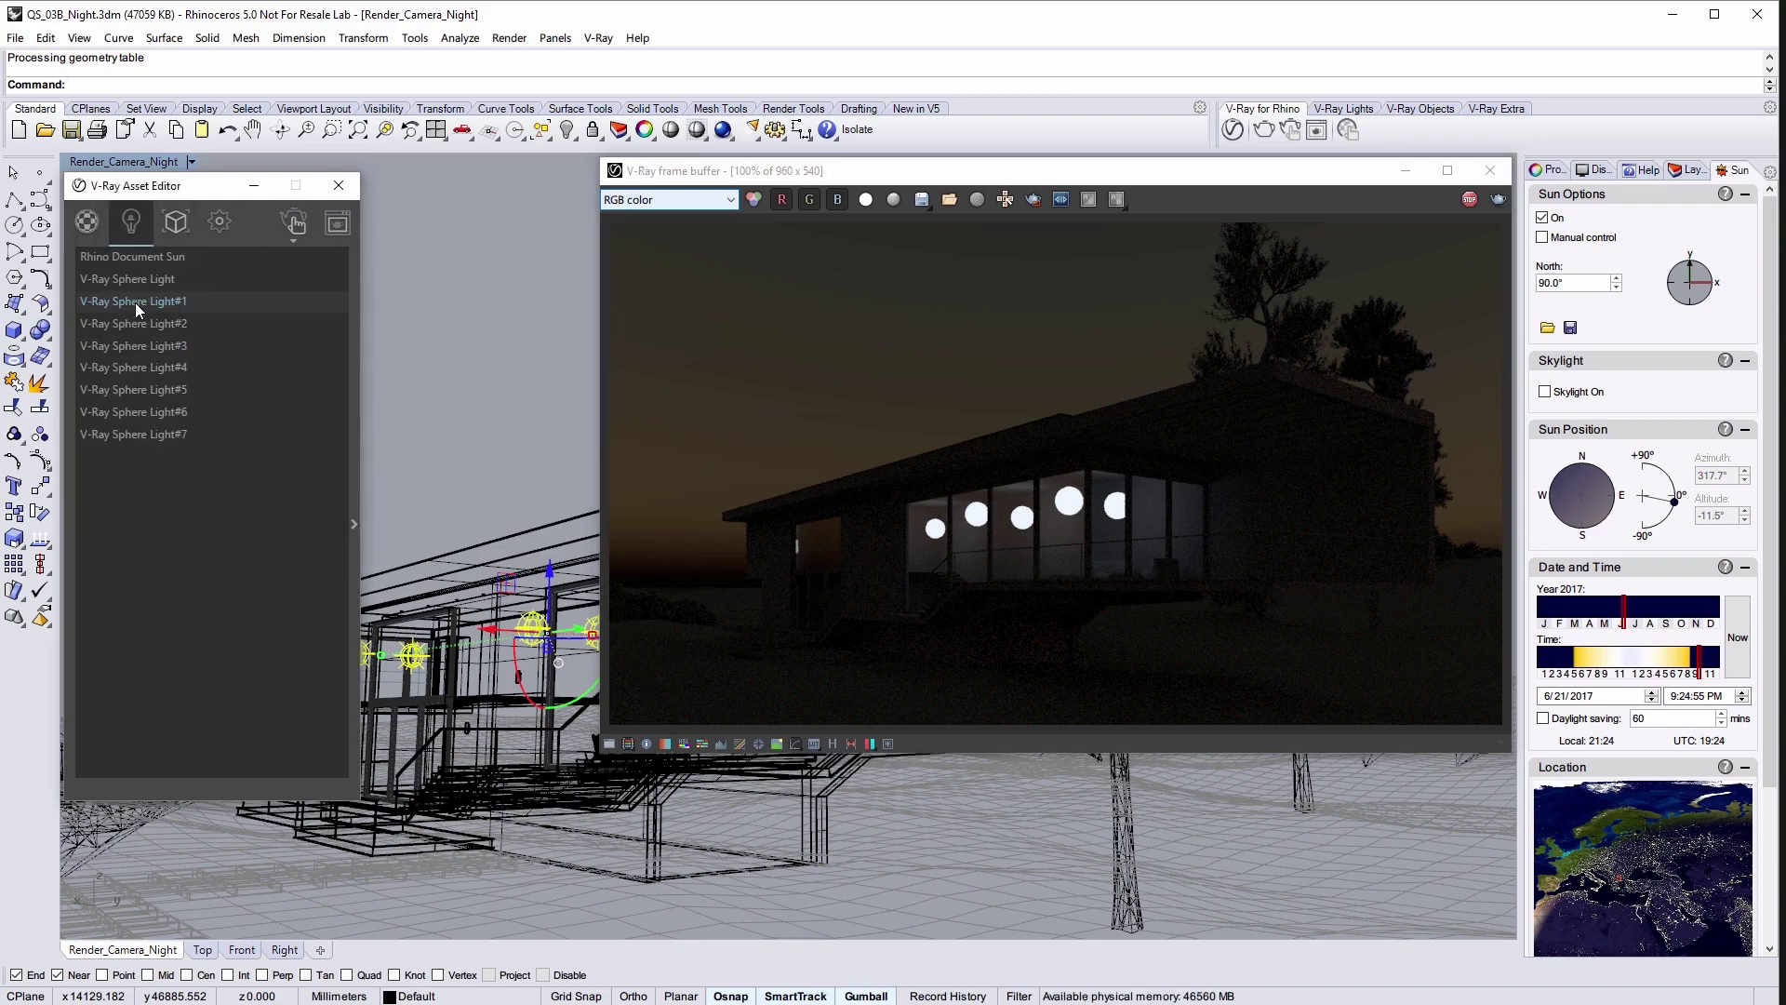
pyautogui.click(349, 322)
pyautogui.click(494, 290)
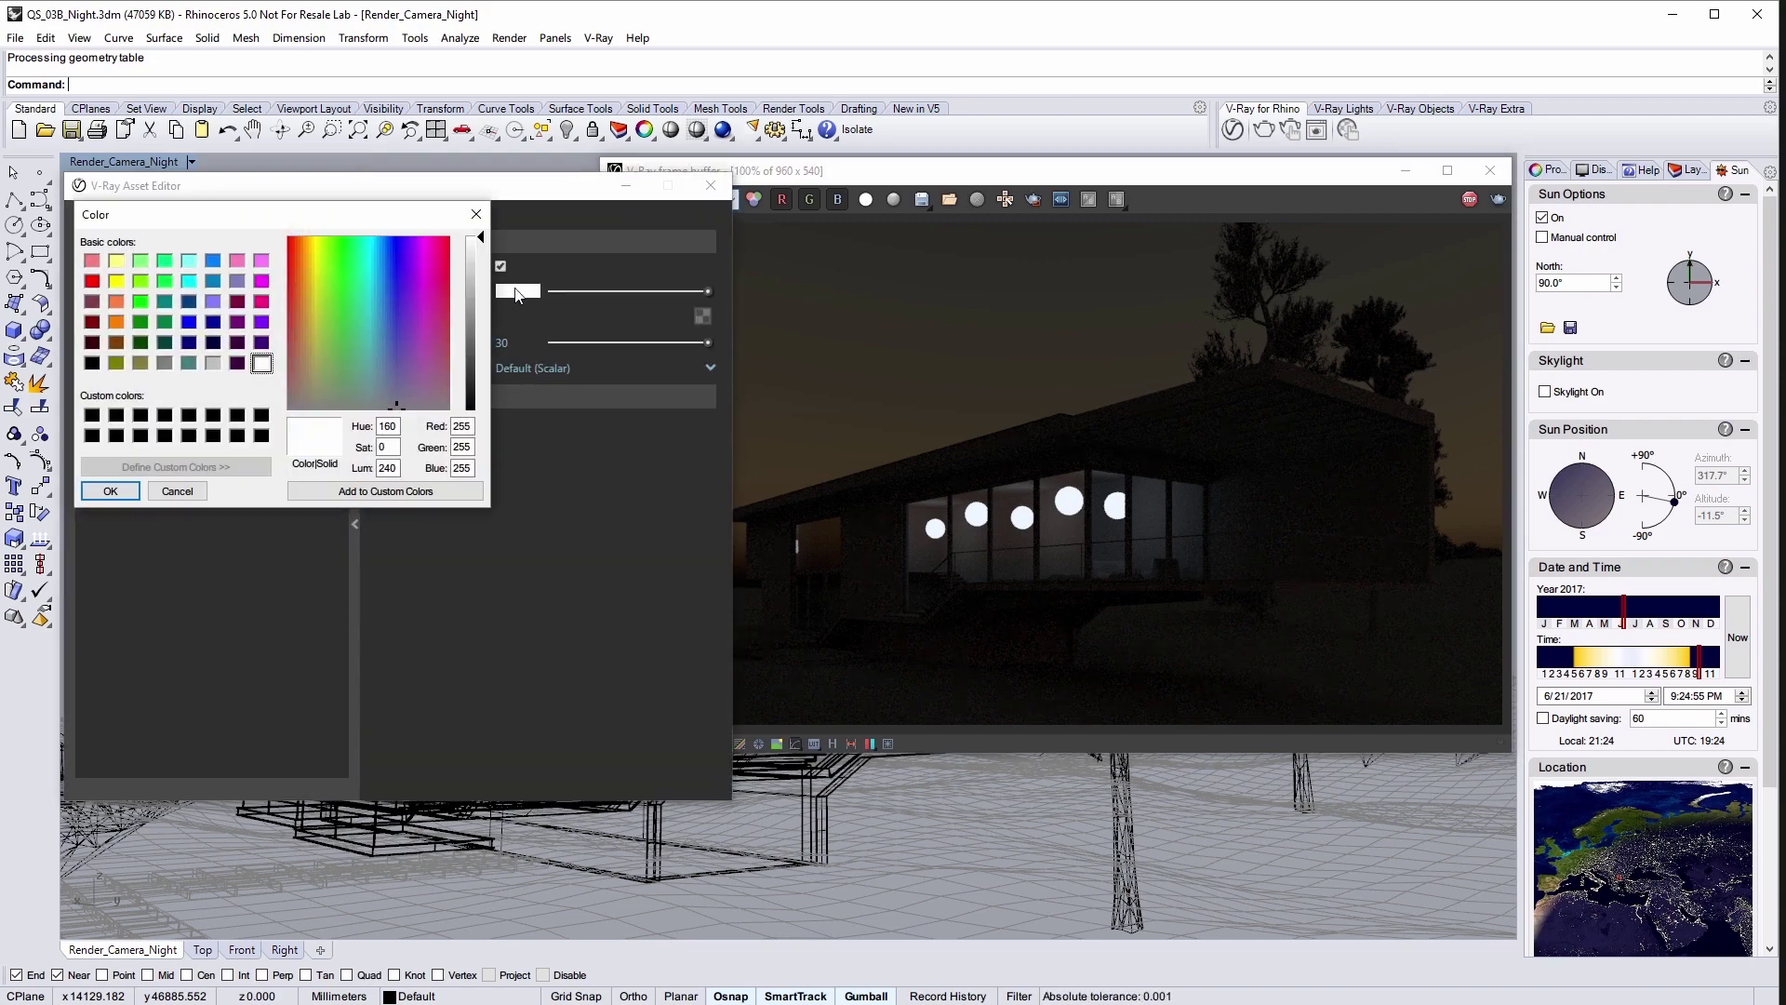
pyautogui.click(305, 243)
pyautogui.click(478, 258)
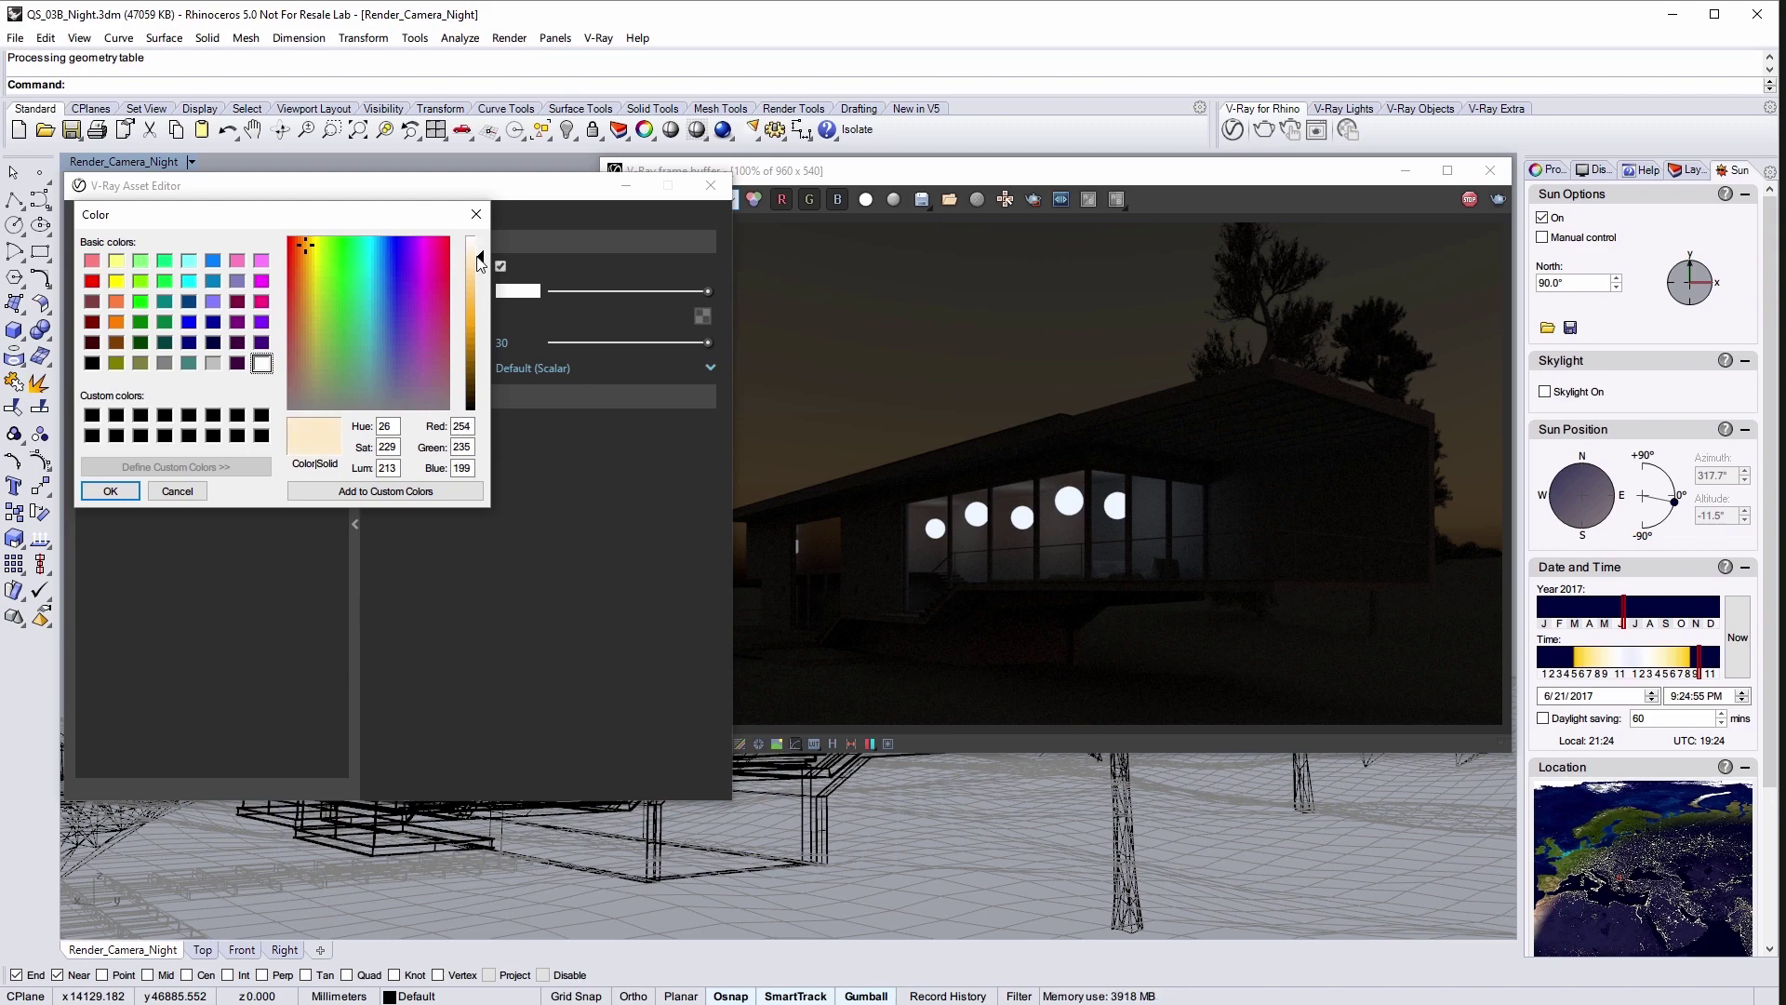
pyautogui.click(127, 493)
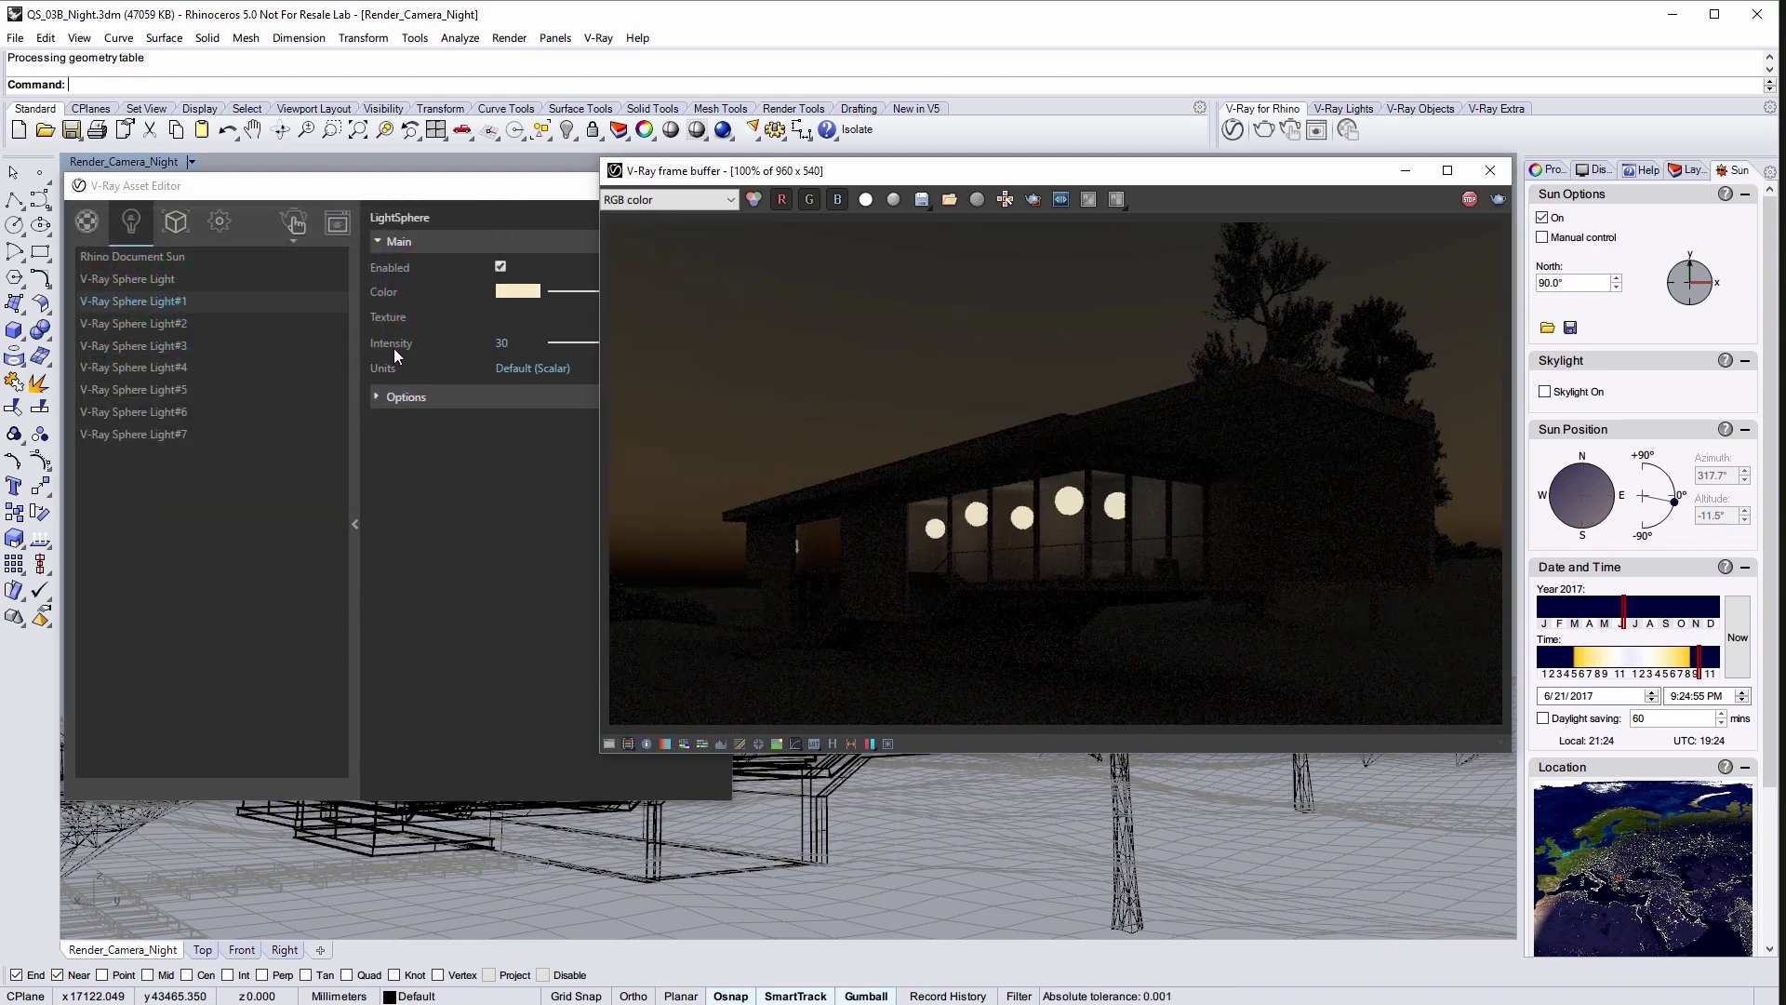
# Set the sphere light's intensity to 500 and make the light shape invisible in the render.
pyautogui.doubleClick(502, 343)
pyautogui.write('500')
pyautogui.press('Return')
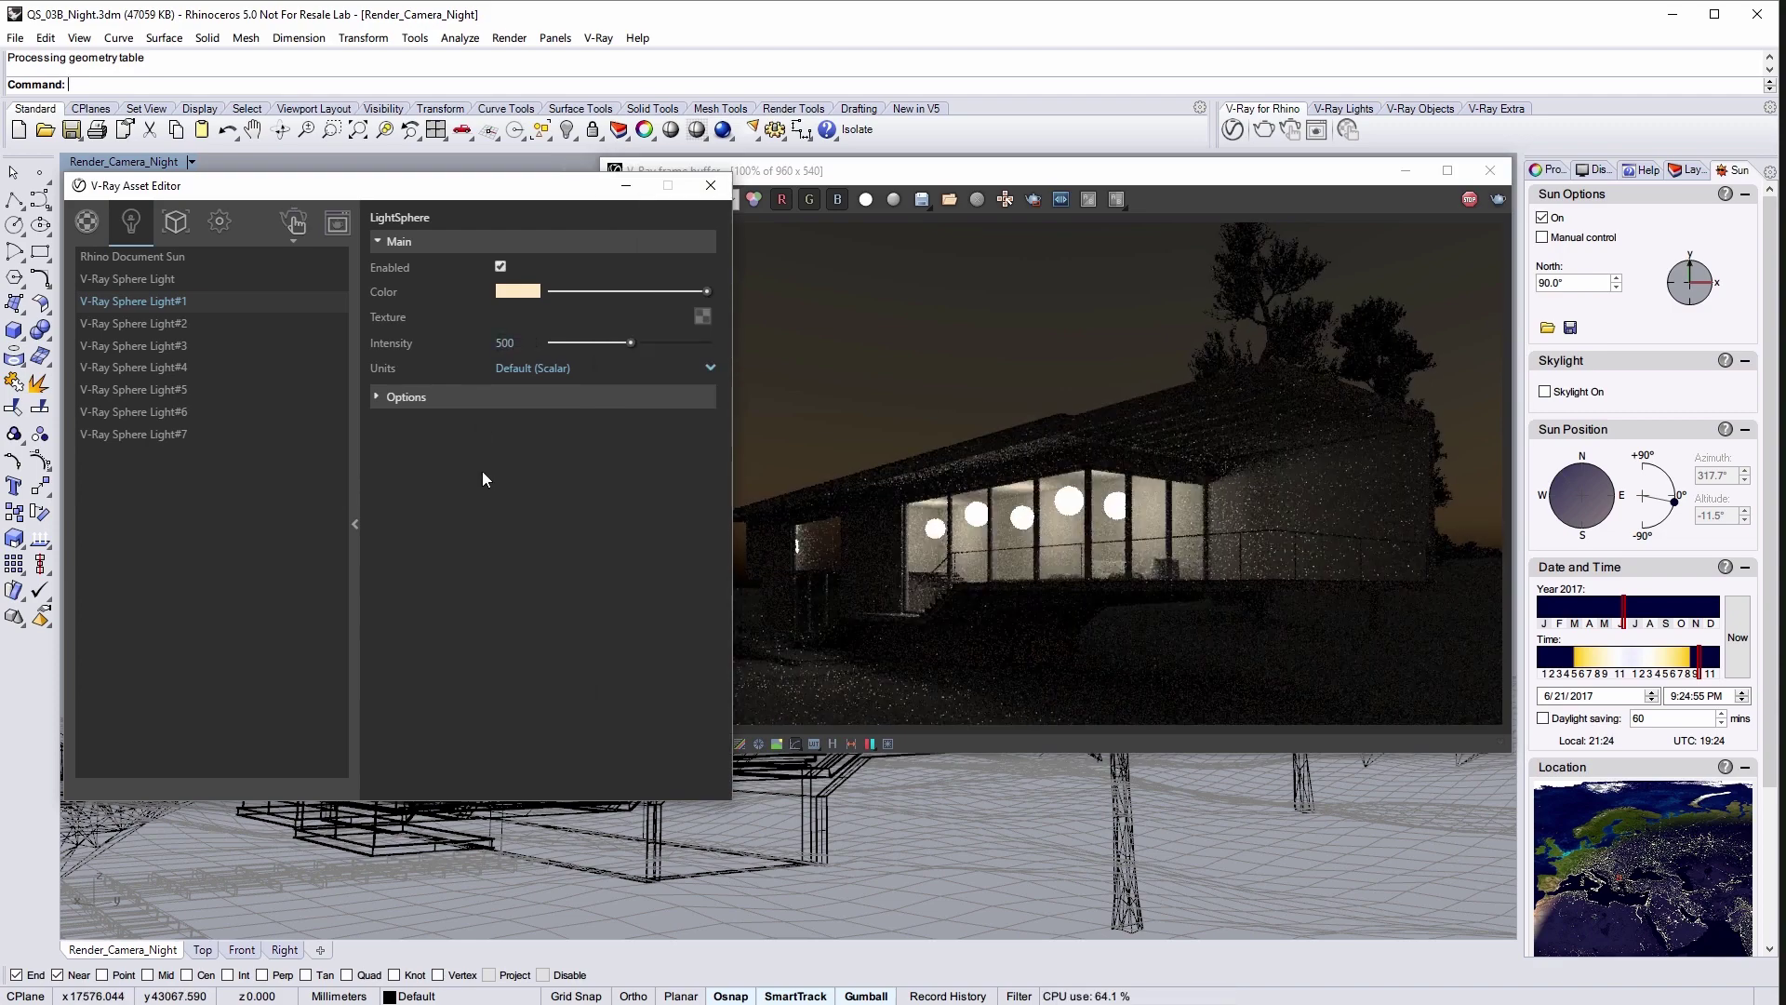
pyautogui.click(377, 400)
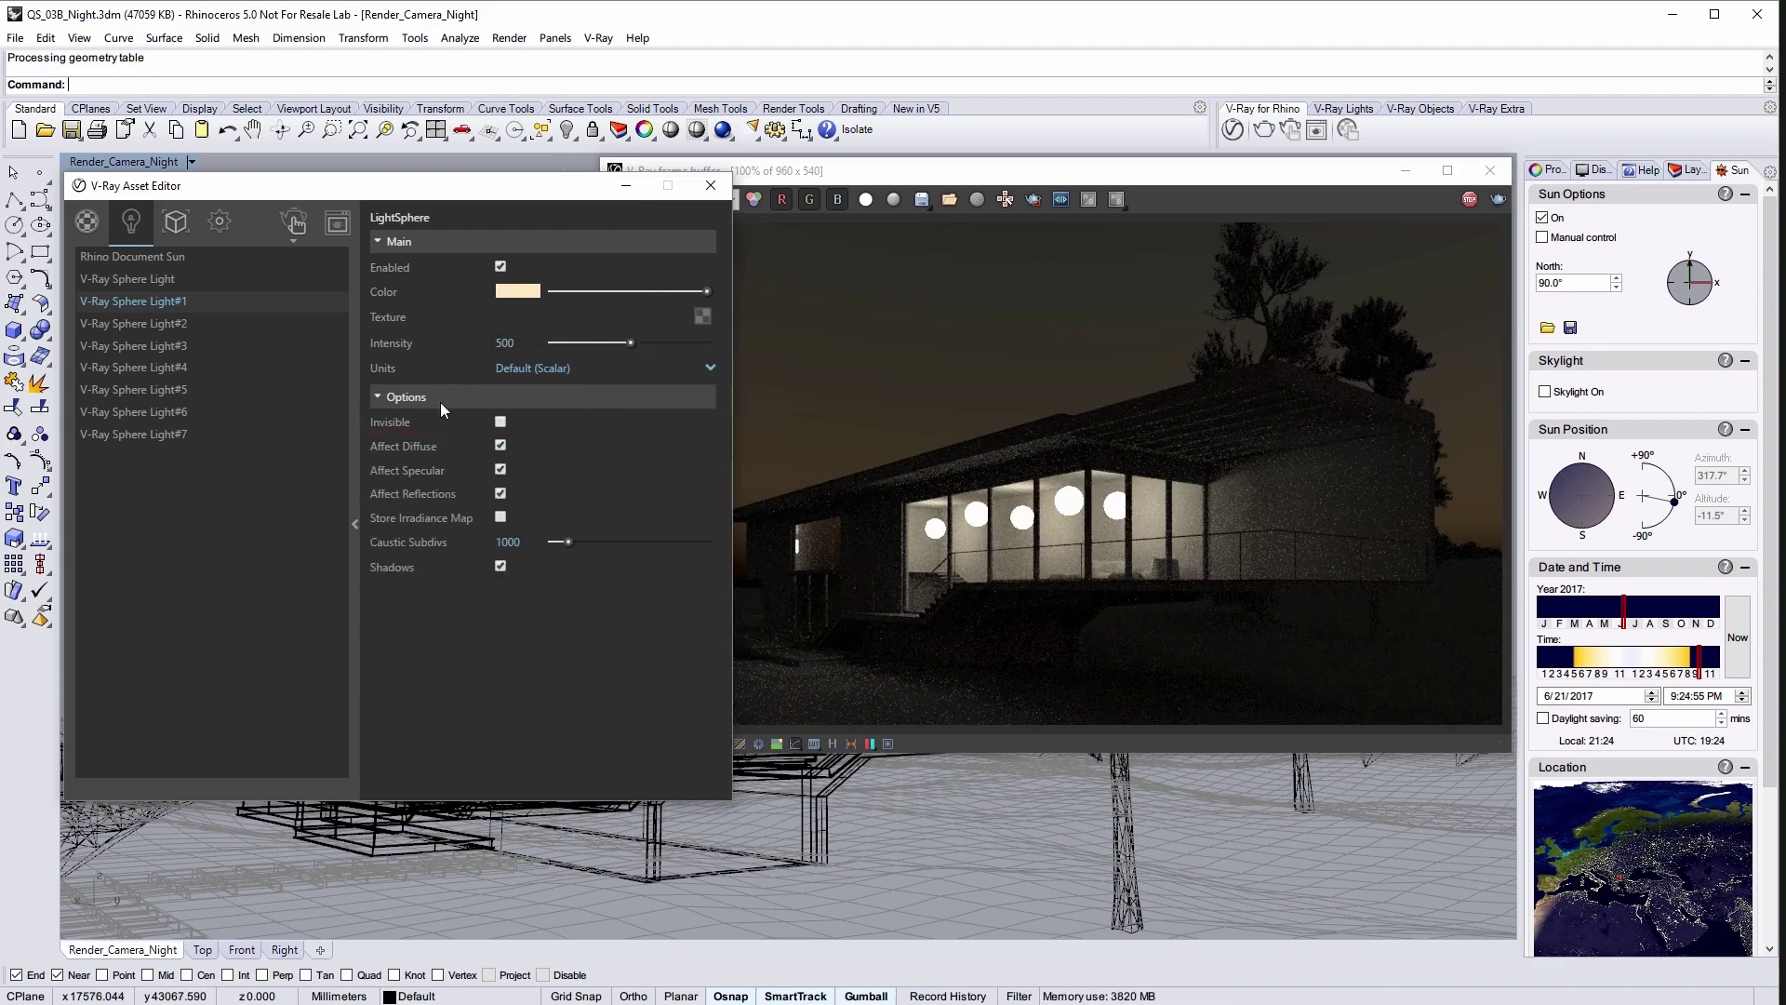
pyautogui.click(500, 424)
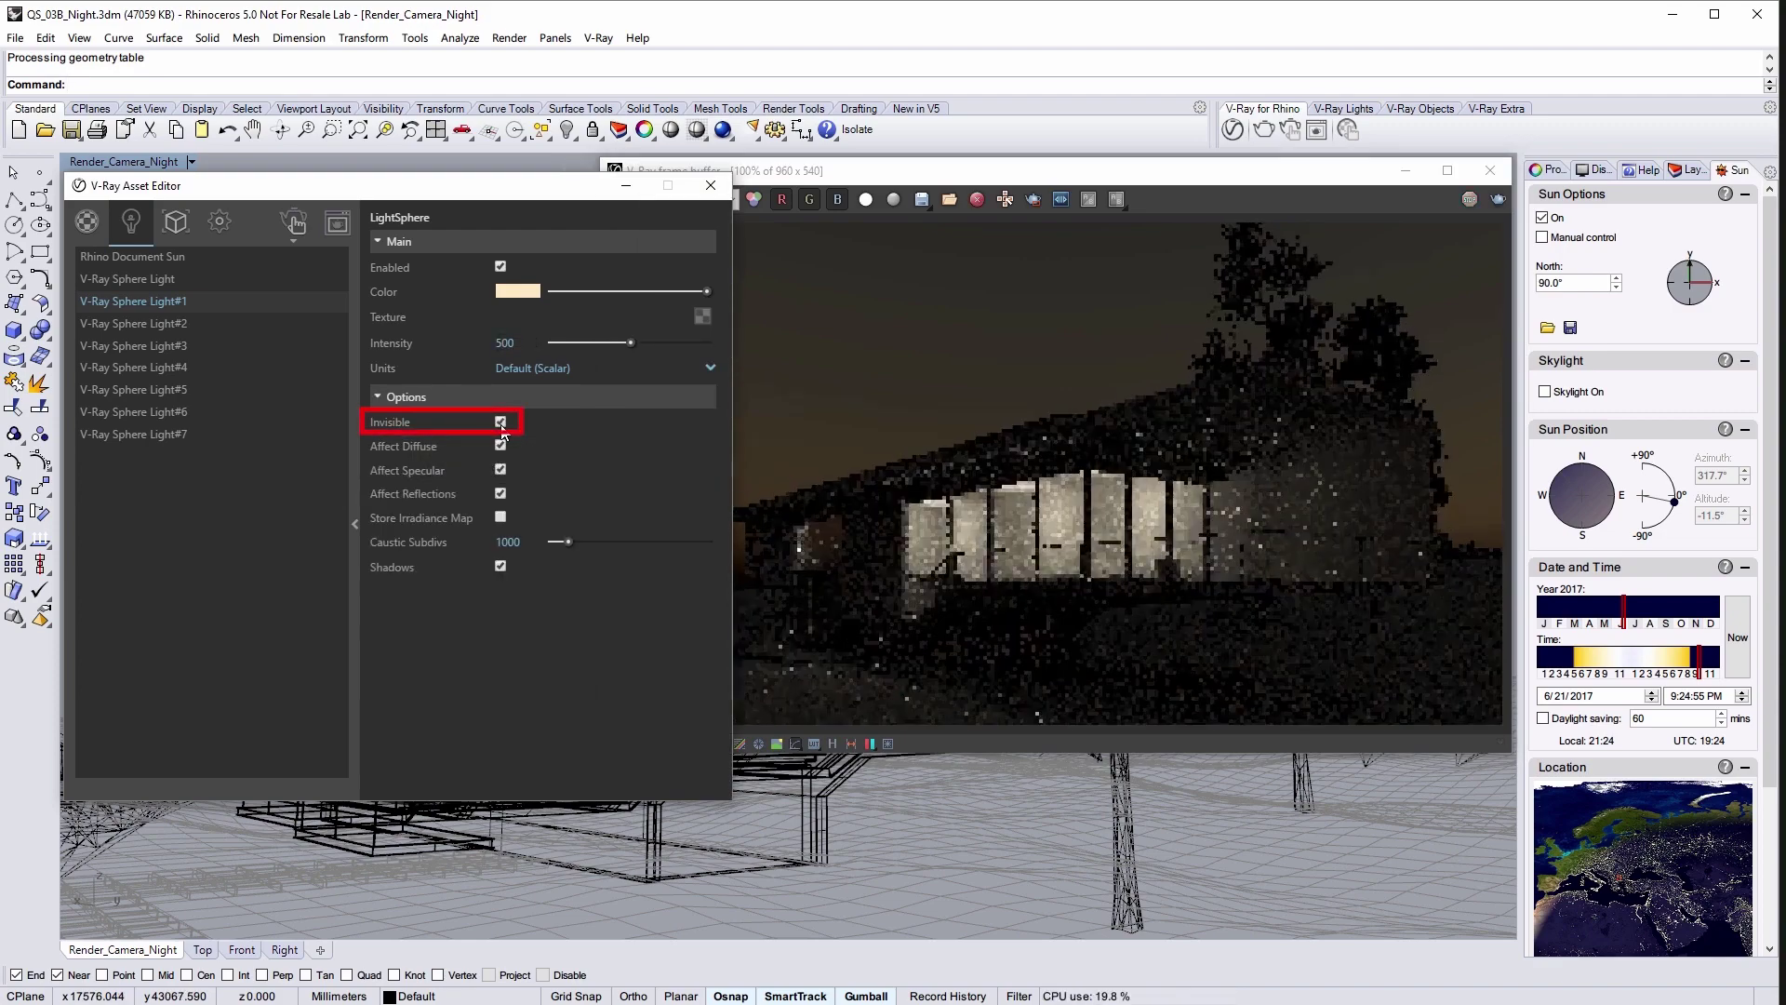
# Check the house's small far window with a region render and stop the sphere light from affecting reflections.
pyautogui.click(1027, 209)
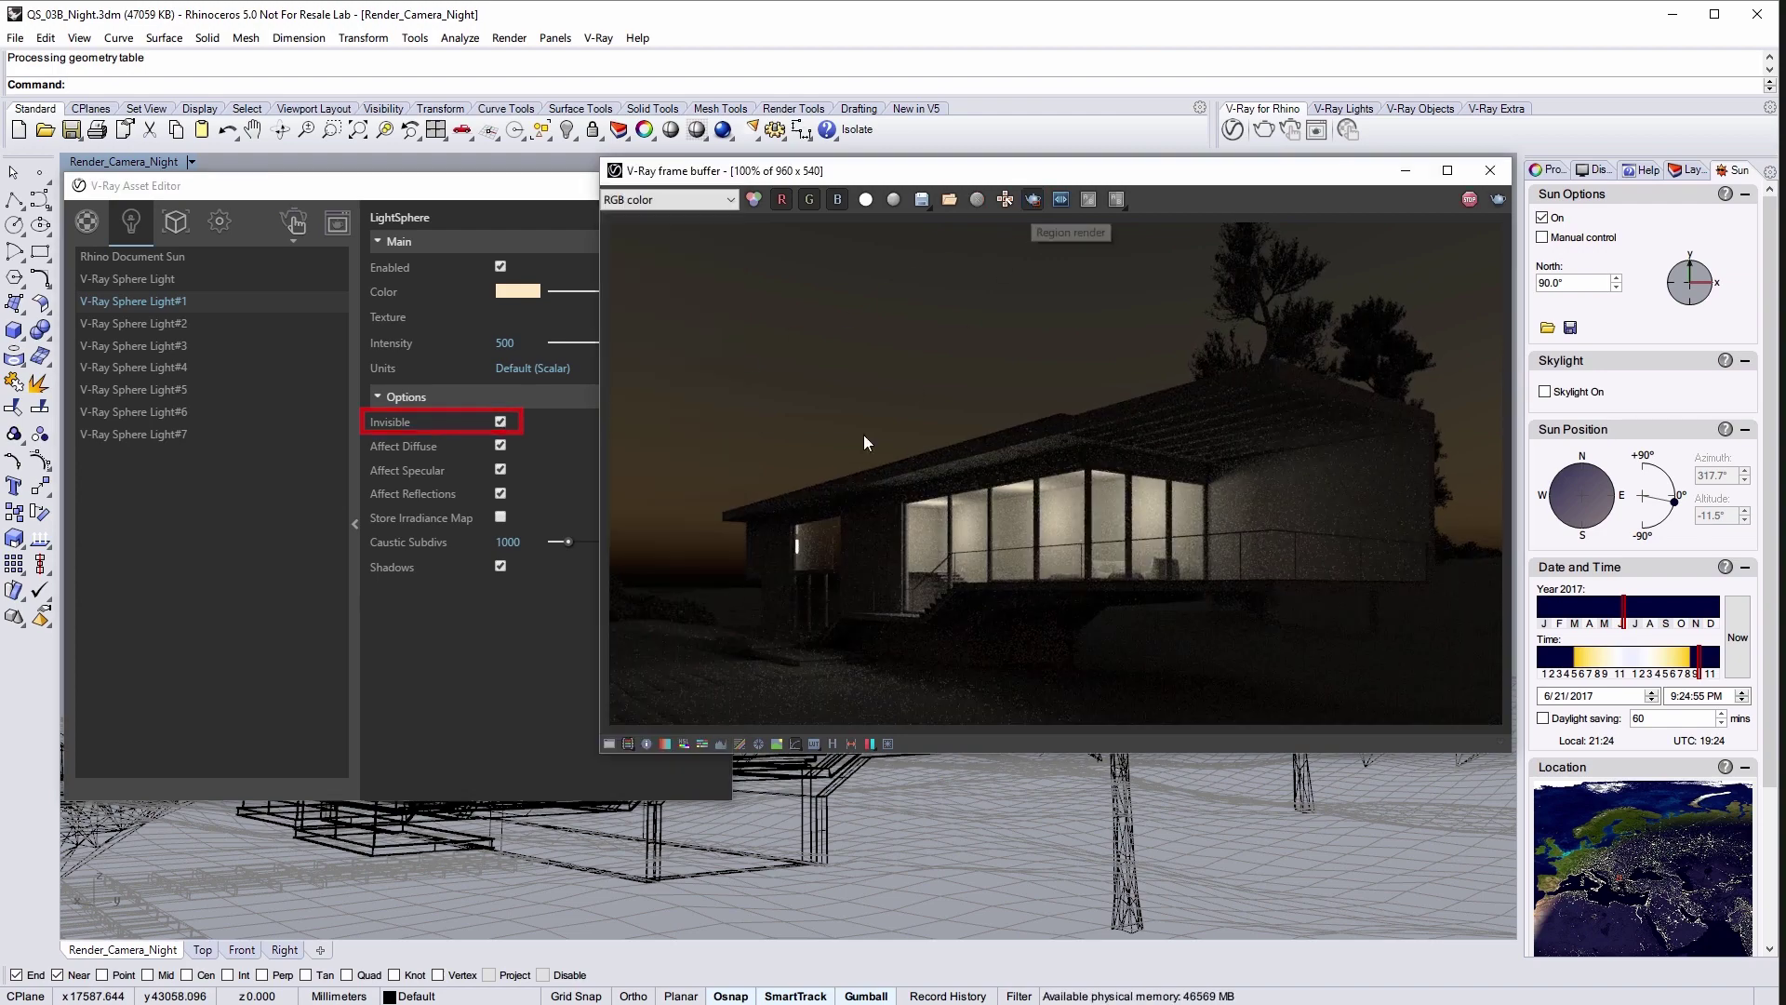
pyautogui.moveTo(758, 487); pyautogui.dragTo(873, 595)
pyautogui.scroll(2, 790, 542)
pyautogui.moveTo(795, 540); pyautogui.dragTo(957, 418, button='middle')
pyautogui.click(562, 601)
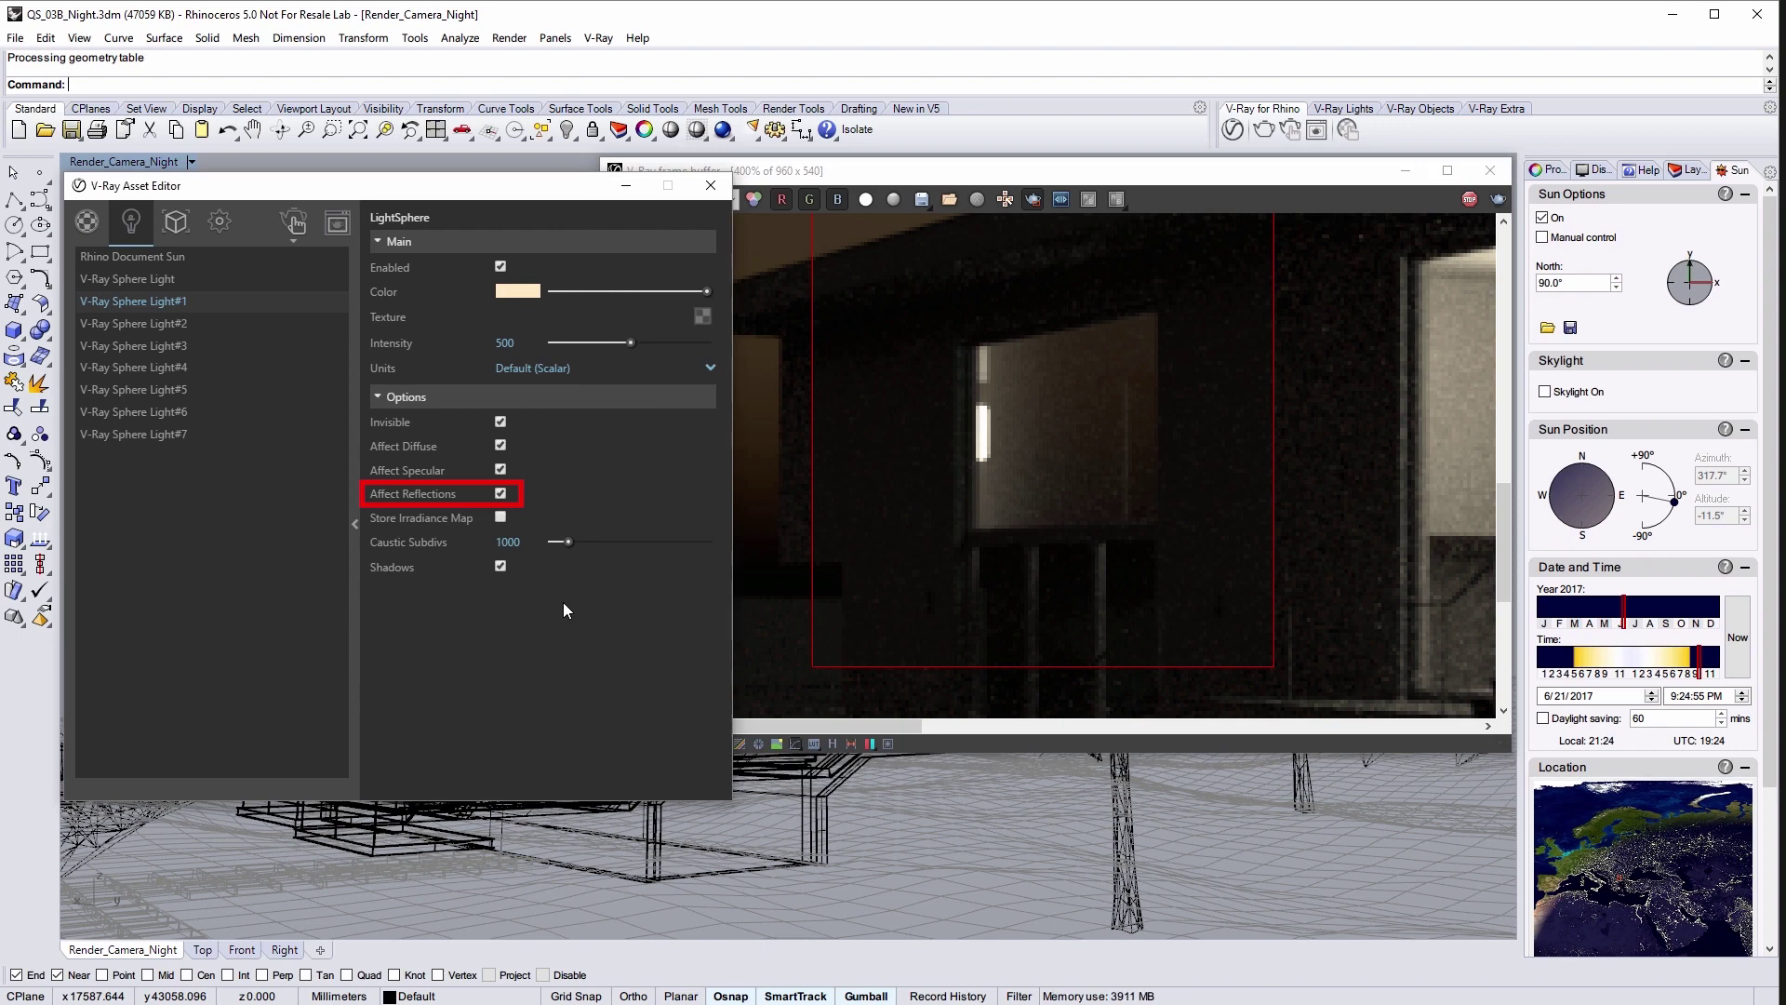
pyautogui.click(501, 493)
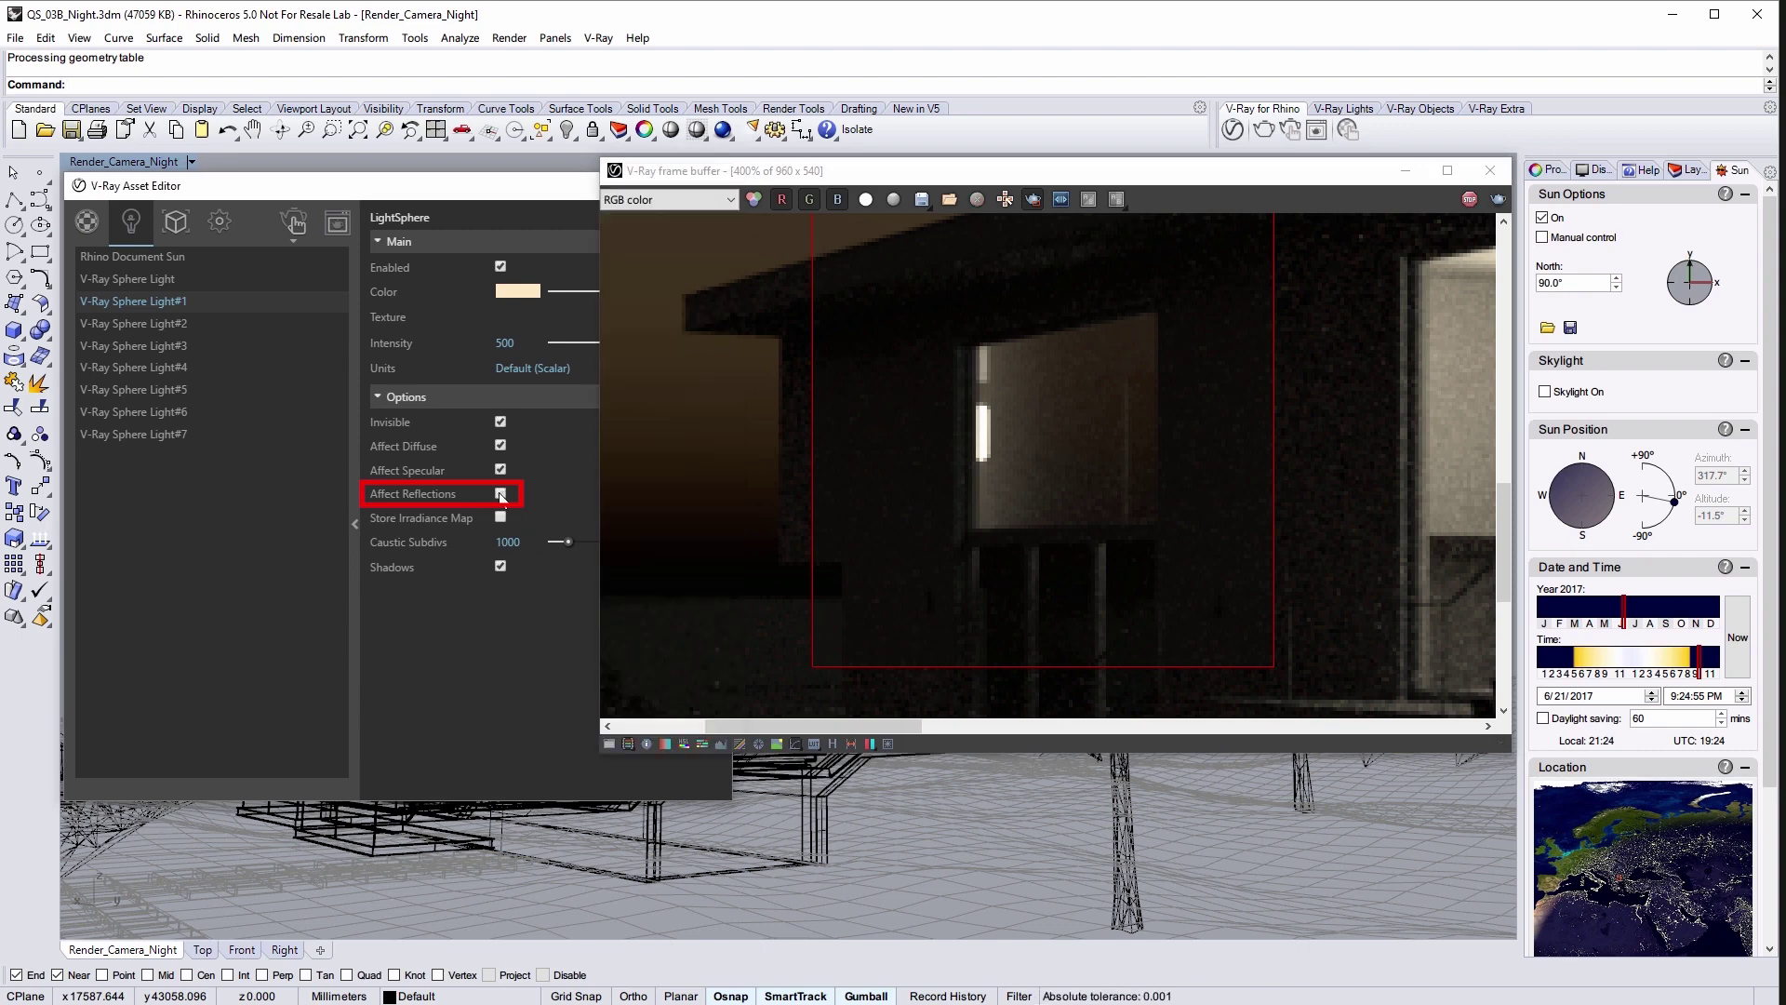
pyautogui.scroll(-2, 754, 451)
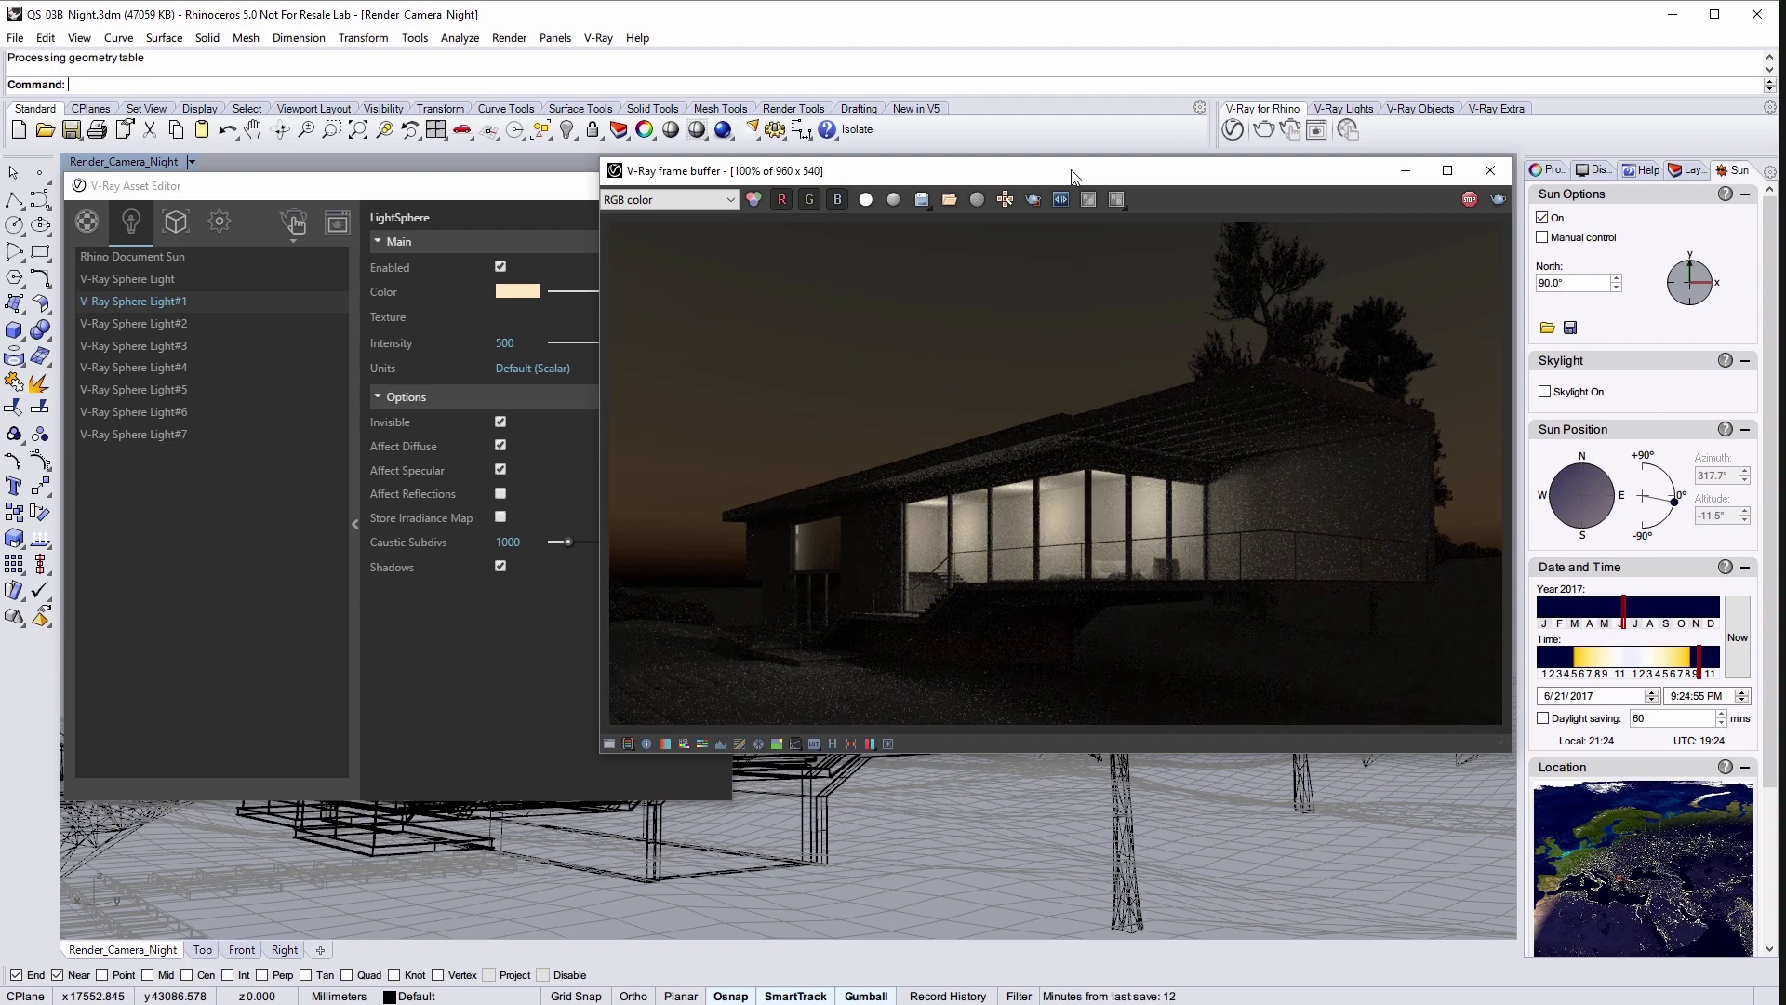
# Close the frame buffer and the asset editor, and display the round fixtures under the roof overhang in Shaded mode.
pyautogui.click(1490, 170)
pyautogui.click(718, 185)
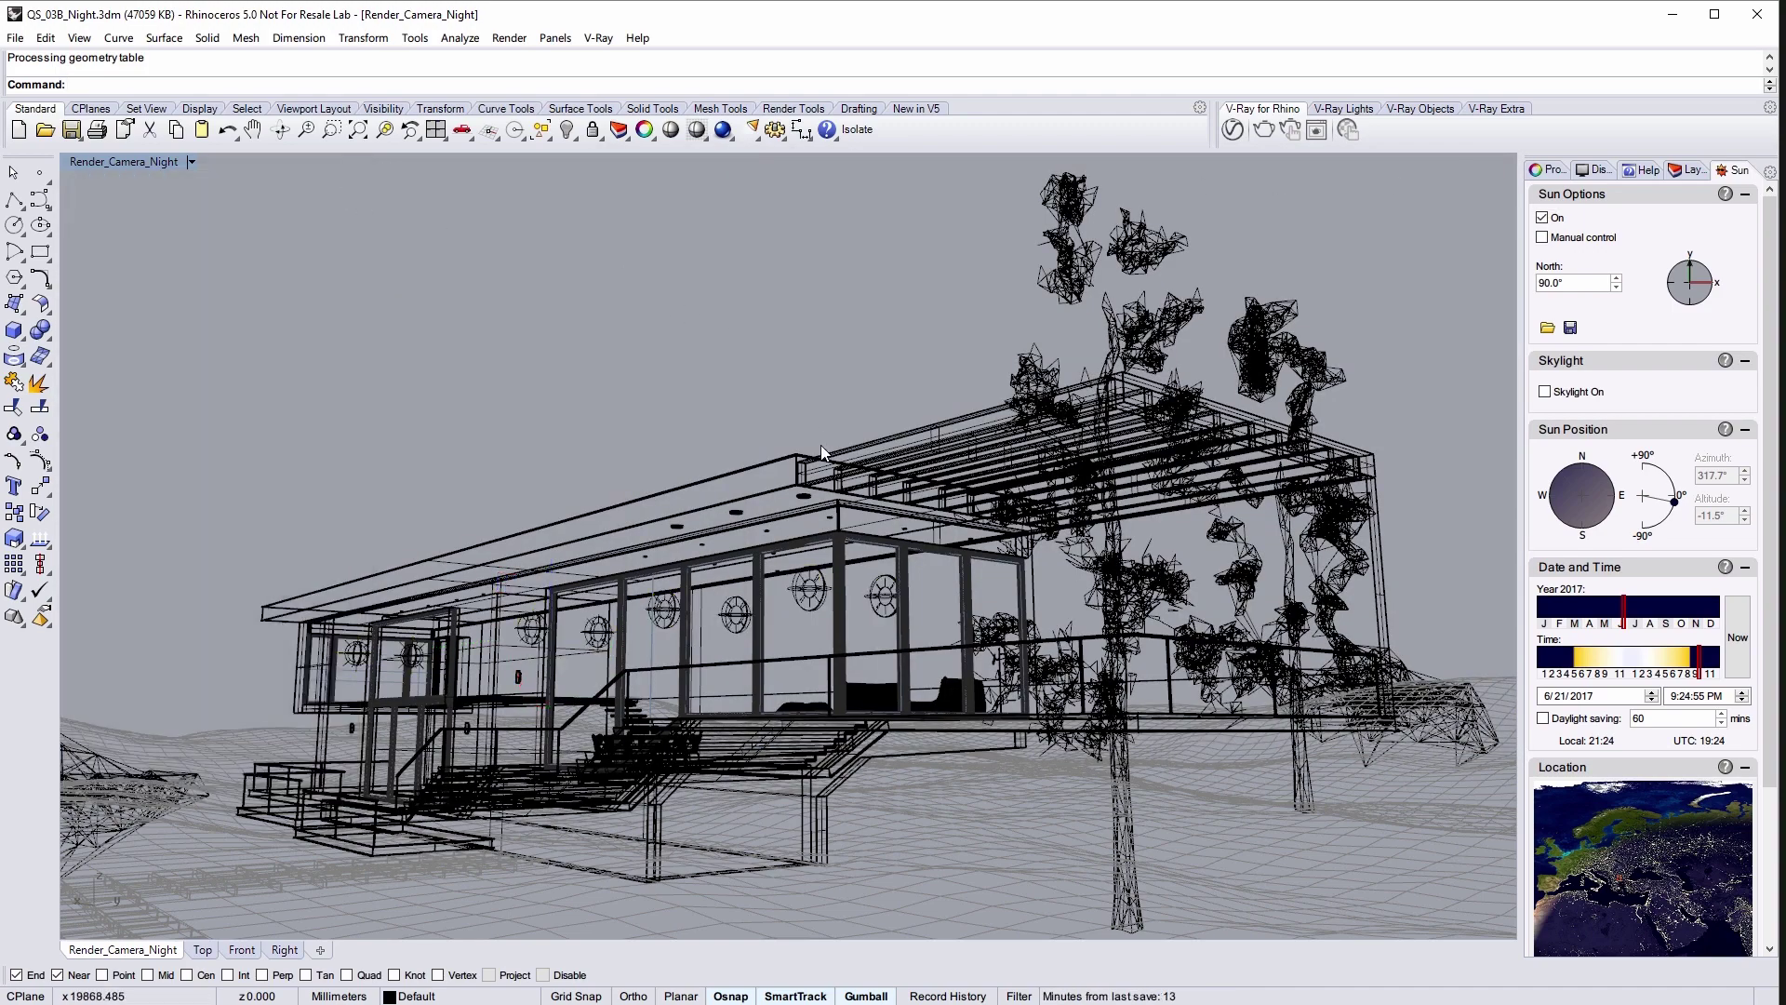
pyautogui.scroll(6, 813, 508)
pyautogui.middleClick(789, 475)
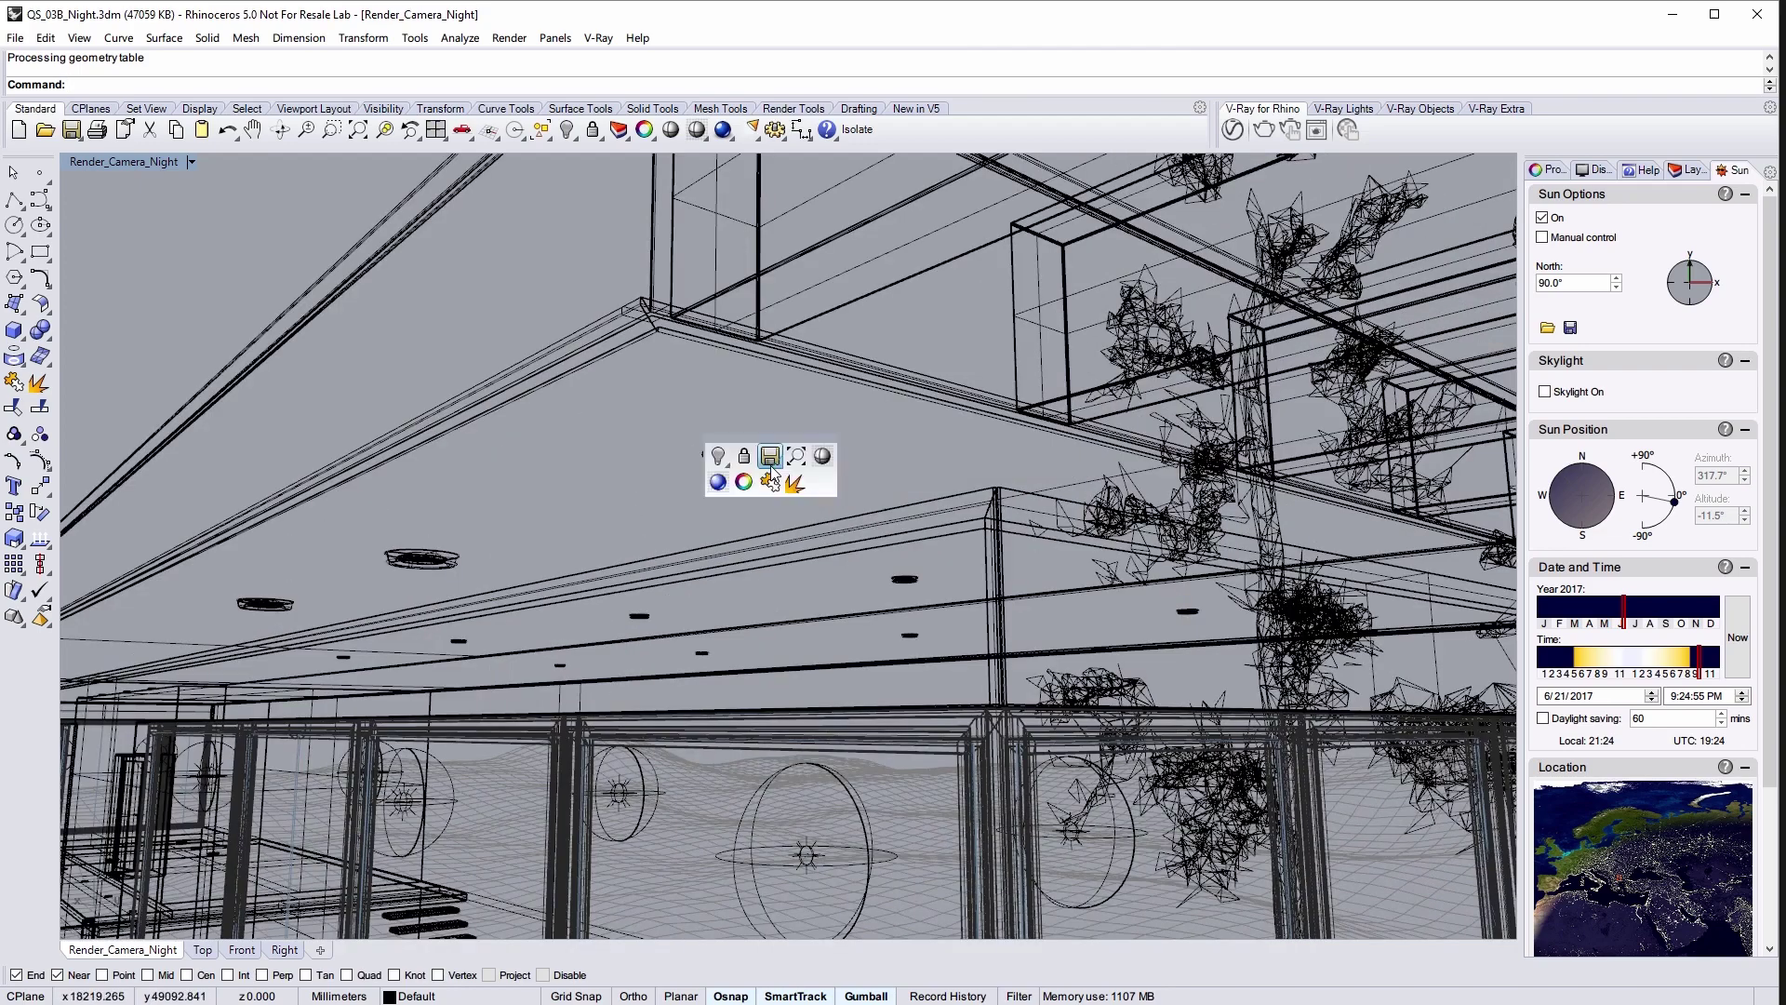
pyautogui.click(816, 450)
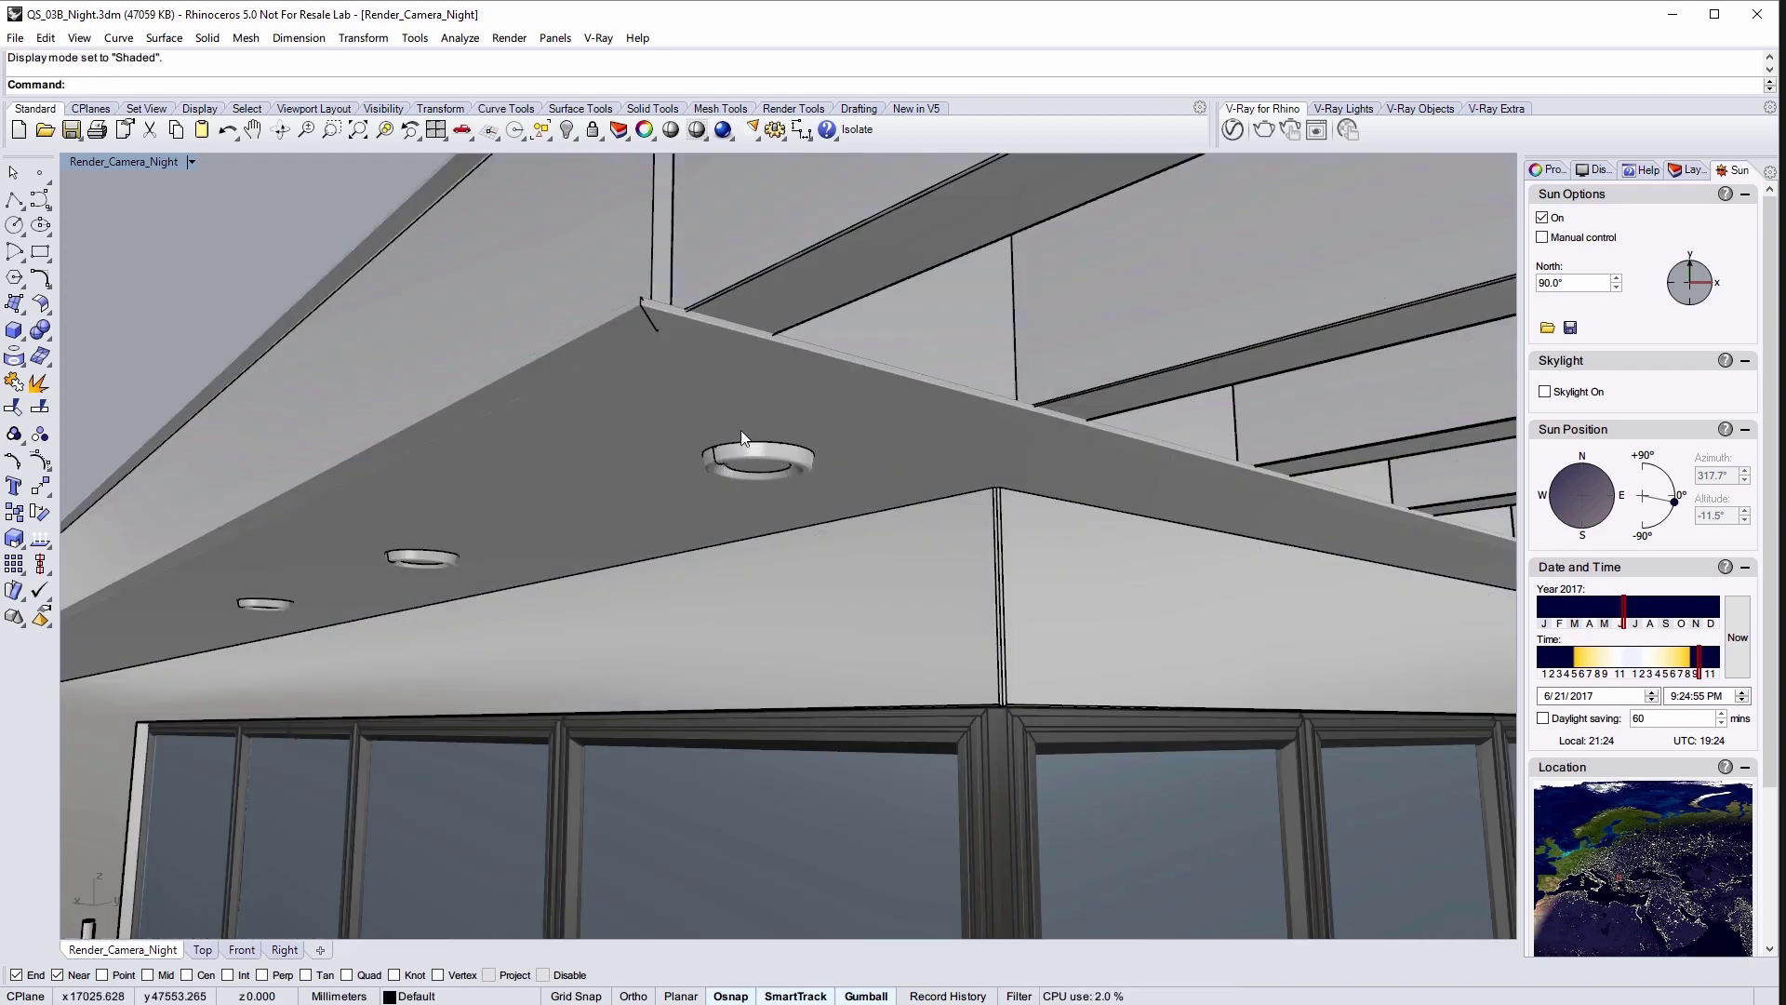
# Switch to the Top view in Wireframe display, framing the round fixture at the outer corner of the roof overhang.
pyautogui.click(124, 161)
pyautogui.moveTo(228, 493)
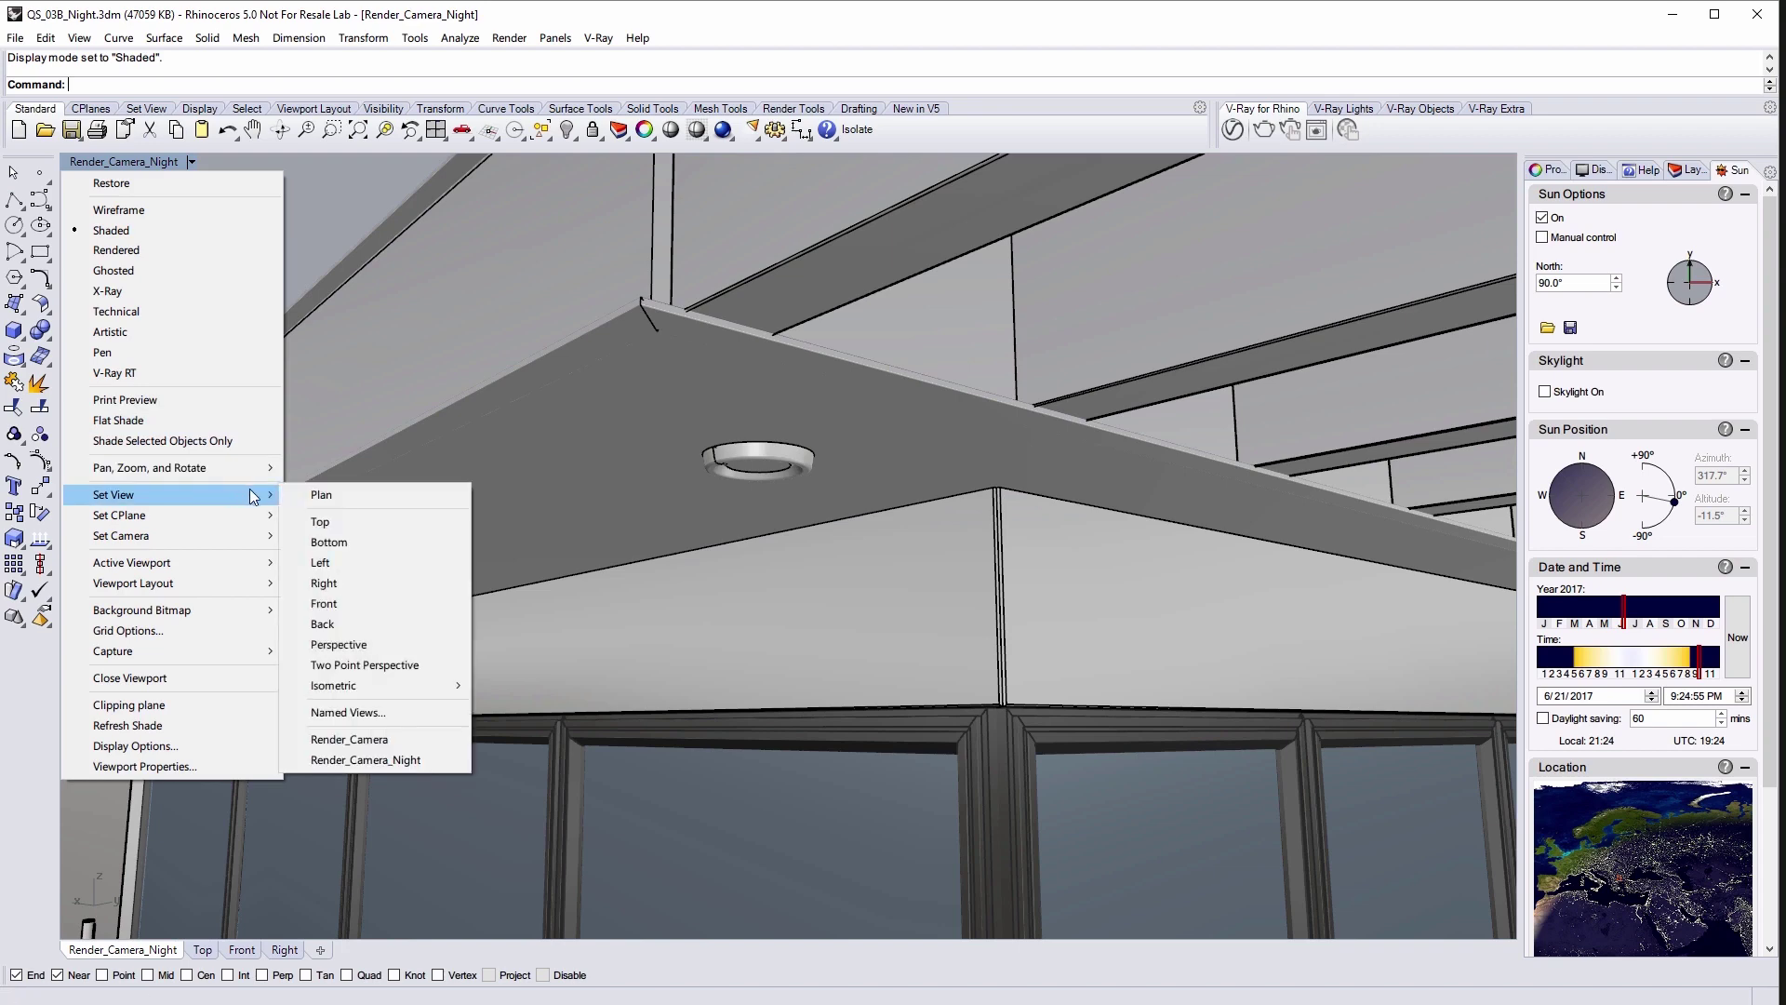
pyautogui.click(350, 522)
pyautogui.middleClick(674, 455)
pyautogui.click(727, 446)
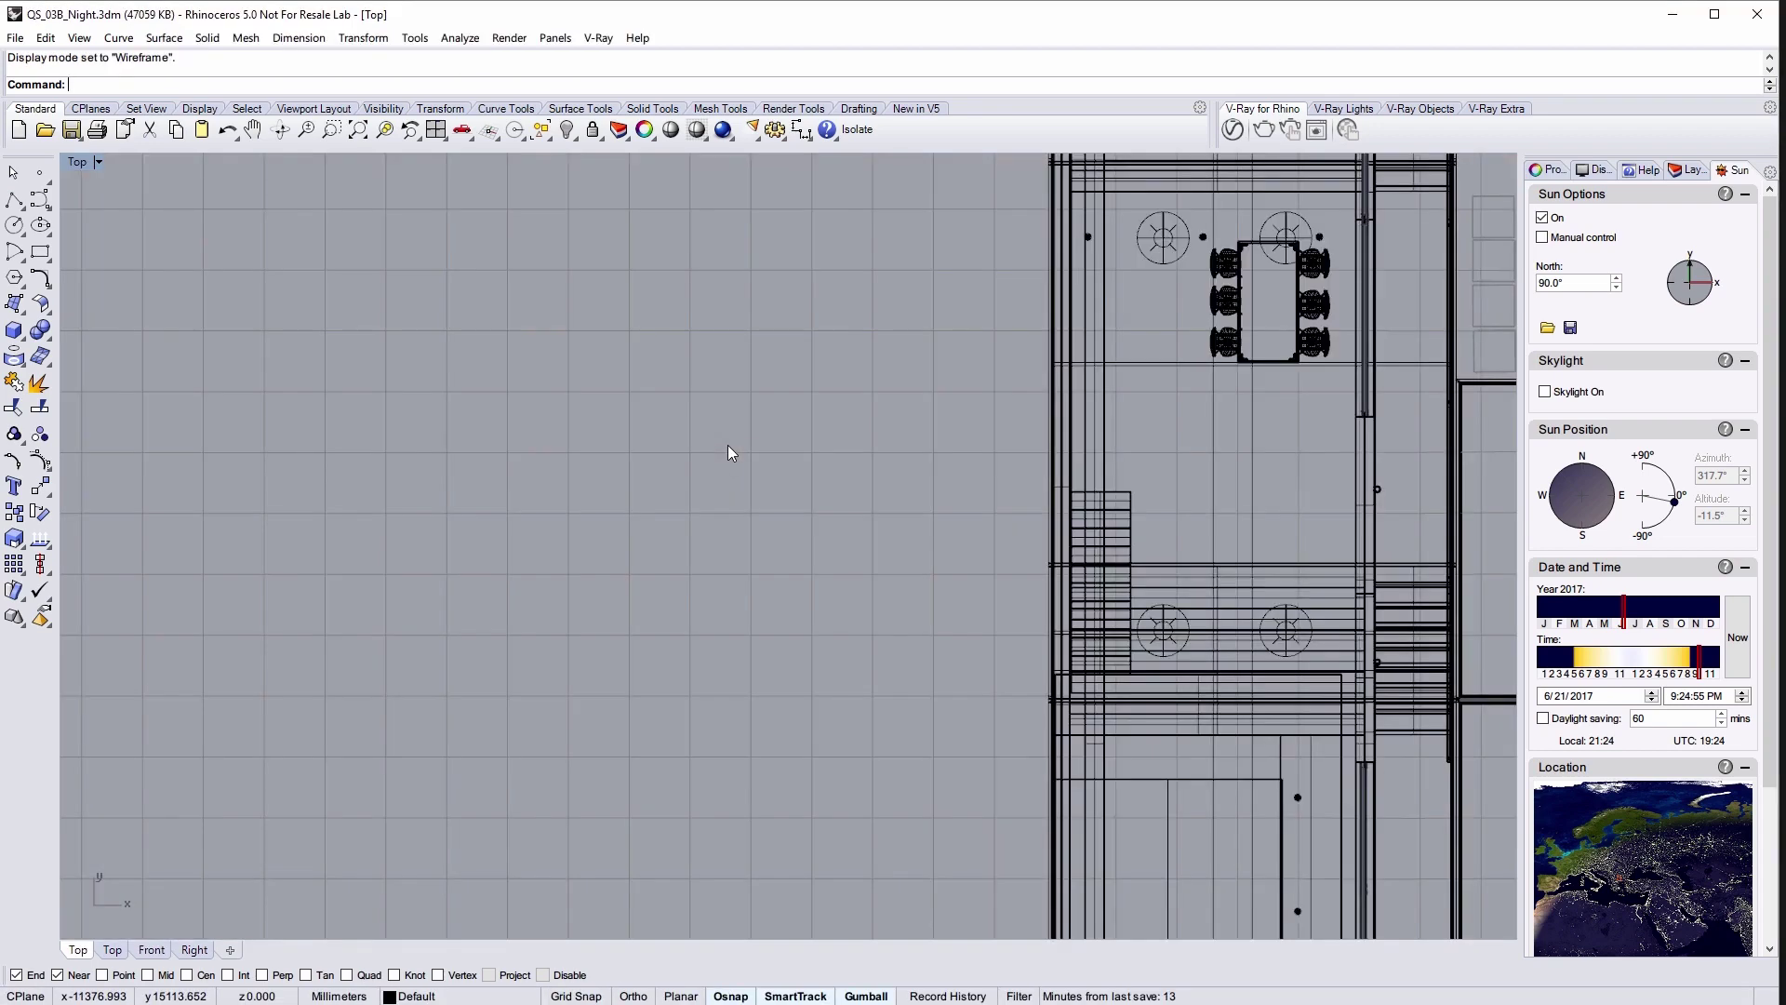
pyautogui.scroll(-3, 728, 445)
pyautogui.moveTo(1228, 239); pyautogui.dragTo(969, 542, button='right')
pyautogui.scroll(5, 847, 403)
pyautogui.scroll(3, 837, 407)
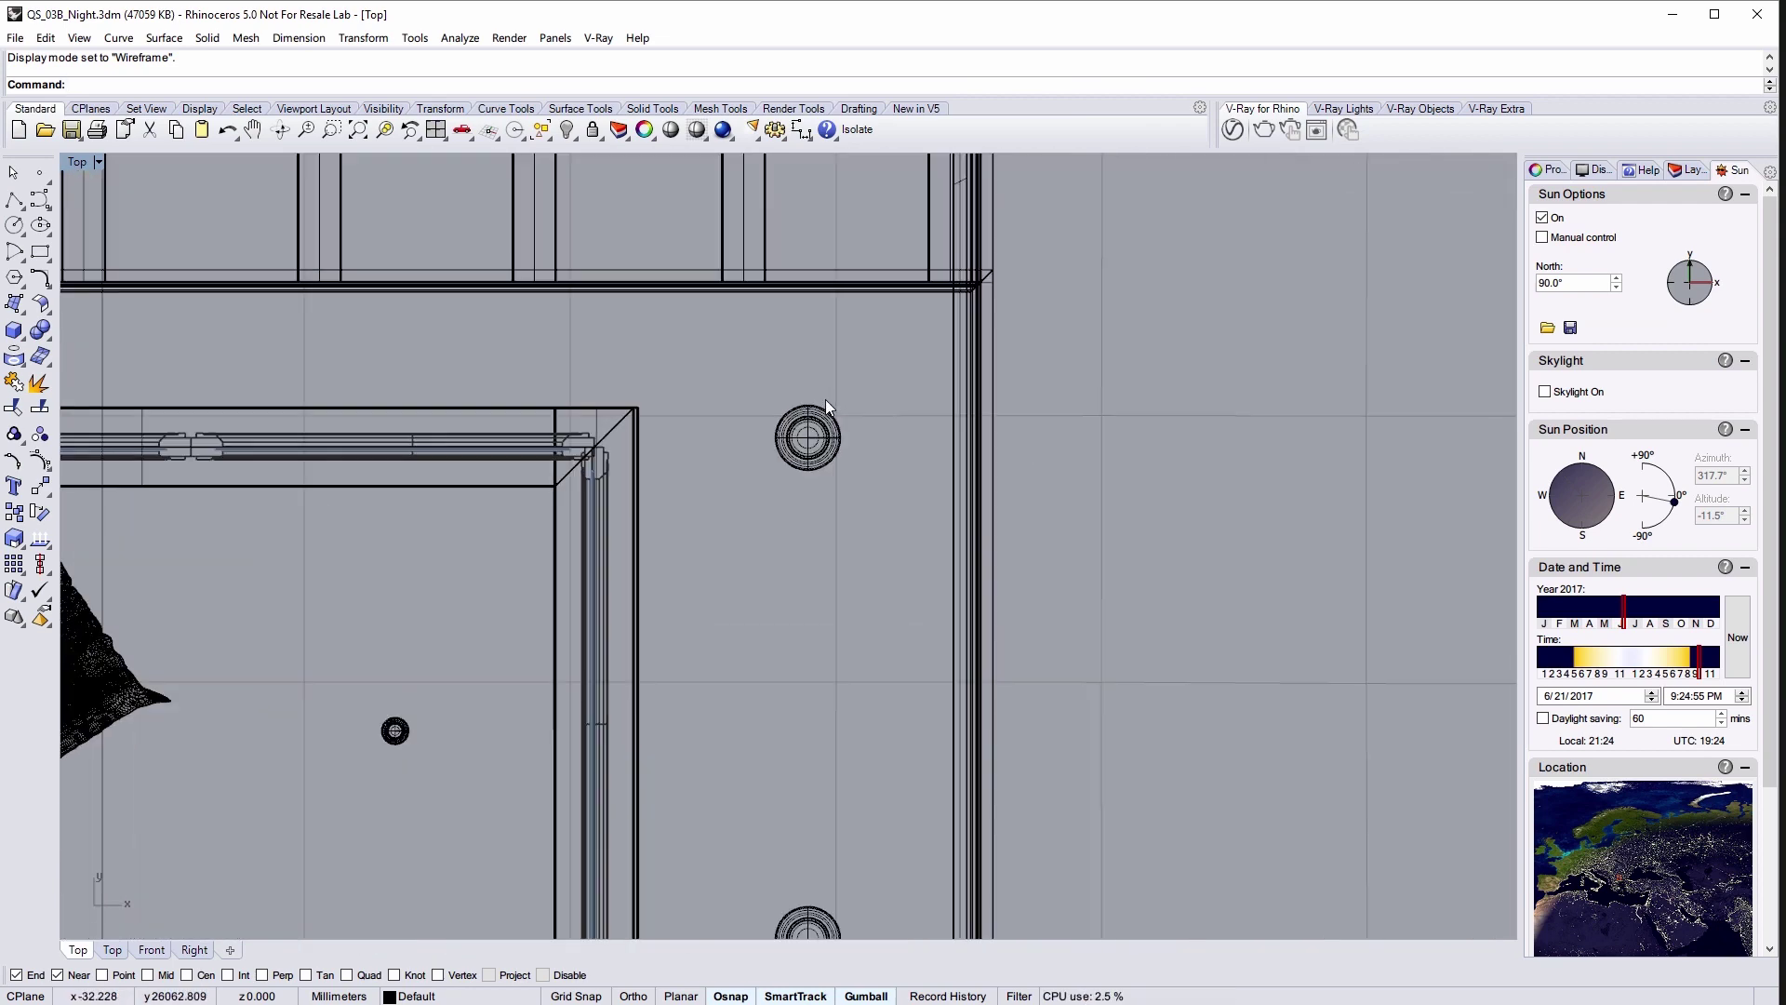
# Start a V-Ray IES light with its cone base centred on the corner fixture and matching the fixture's outer radius.
pyautogui.click(1337, 110)
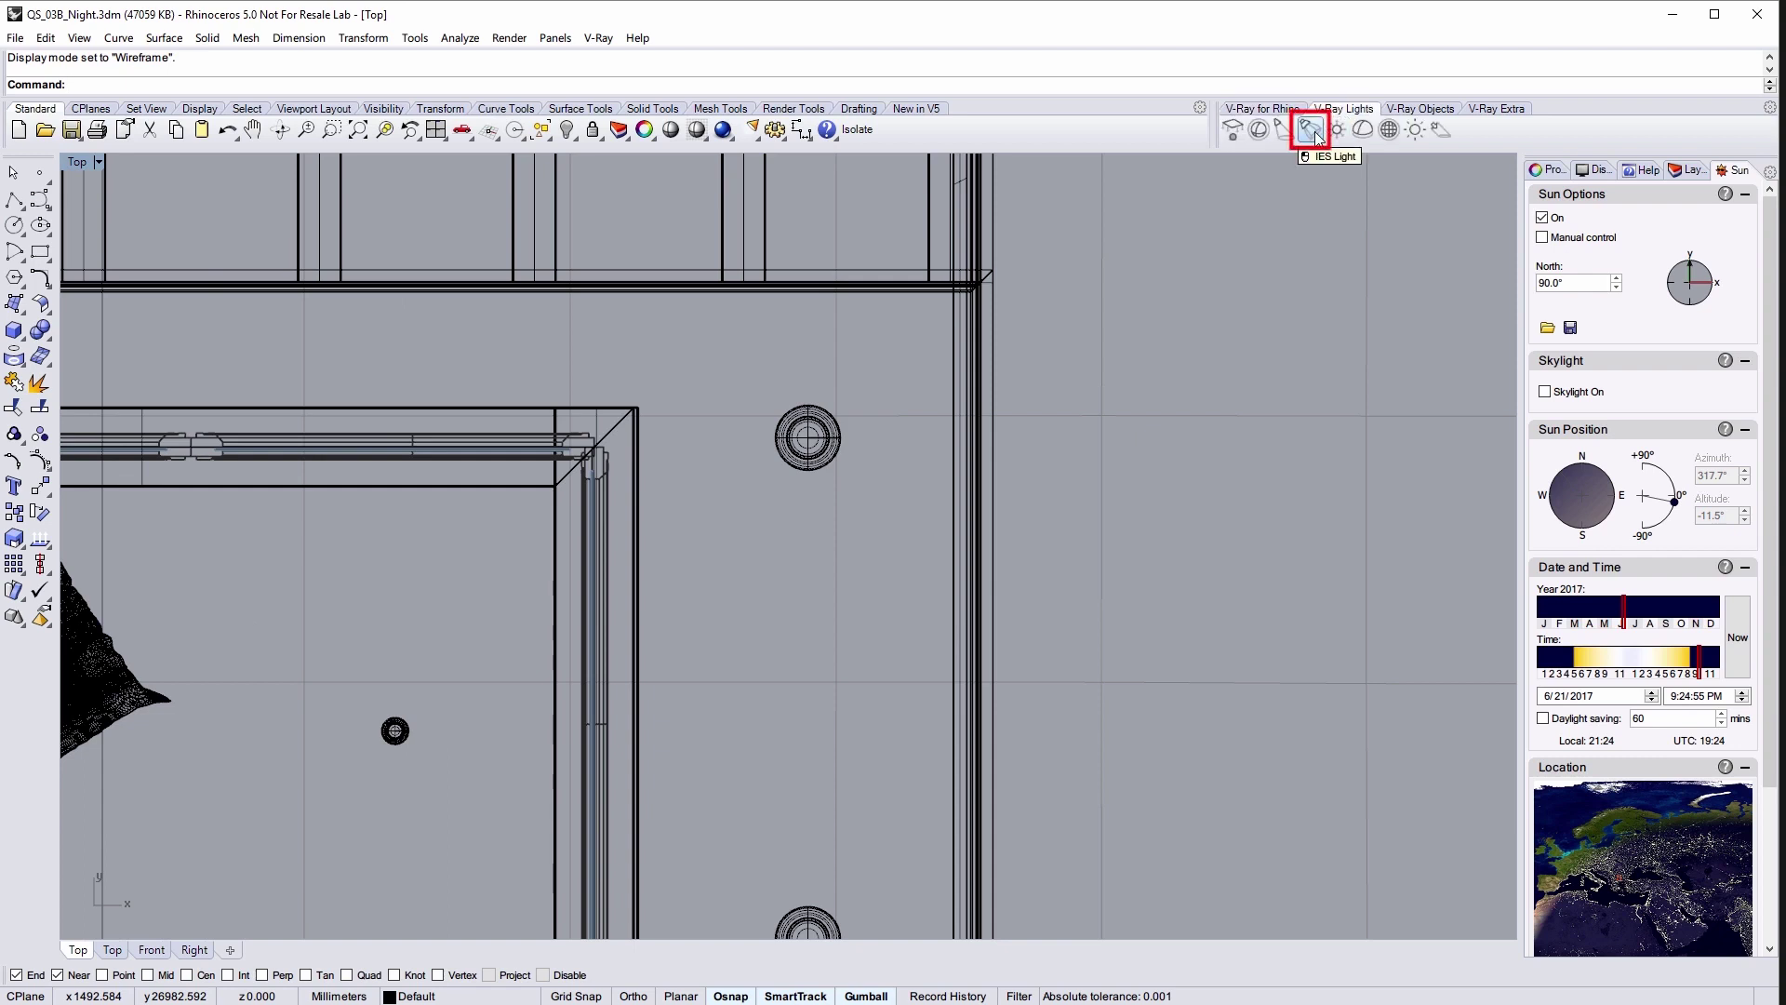
pyautogui.click(1312, 131)
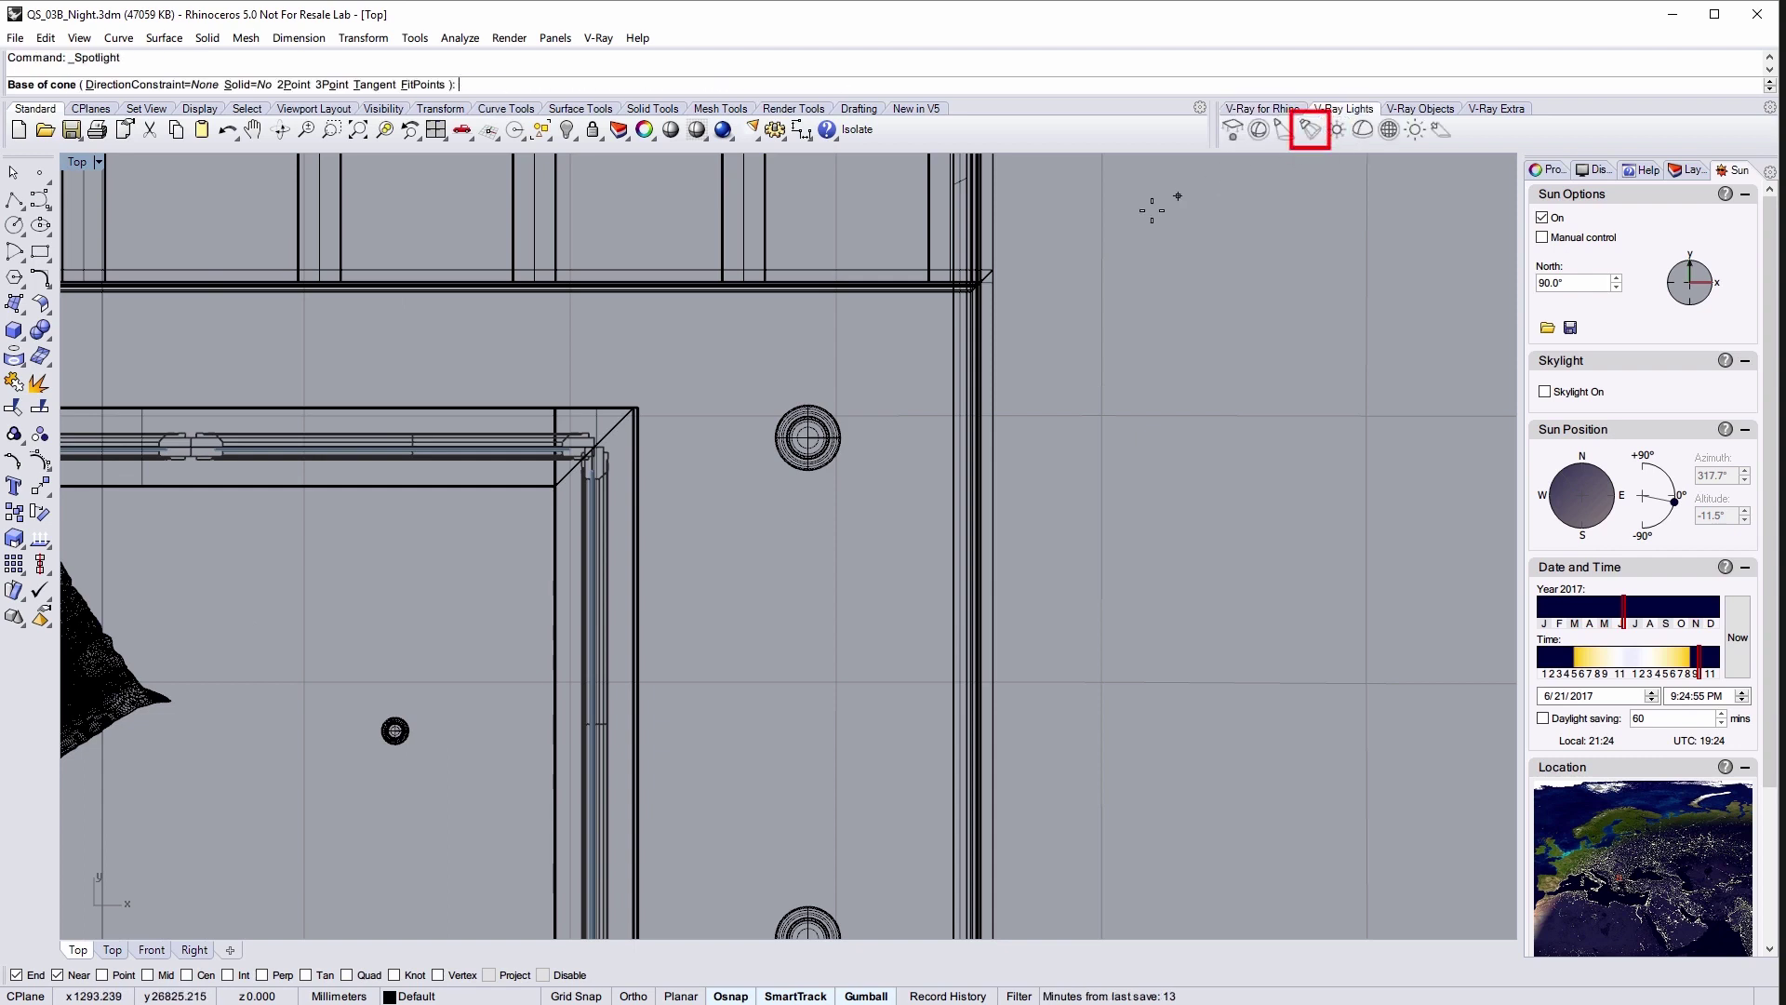
pyautogui.click(808, 437)
pyautogui.click(848, 410)
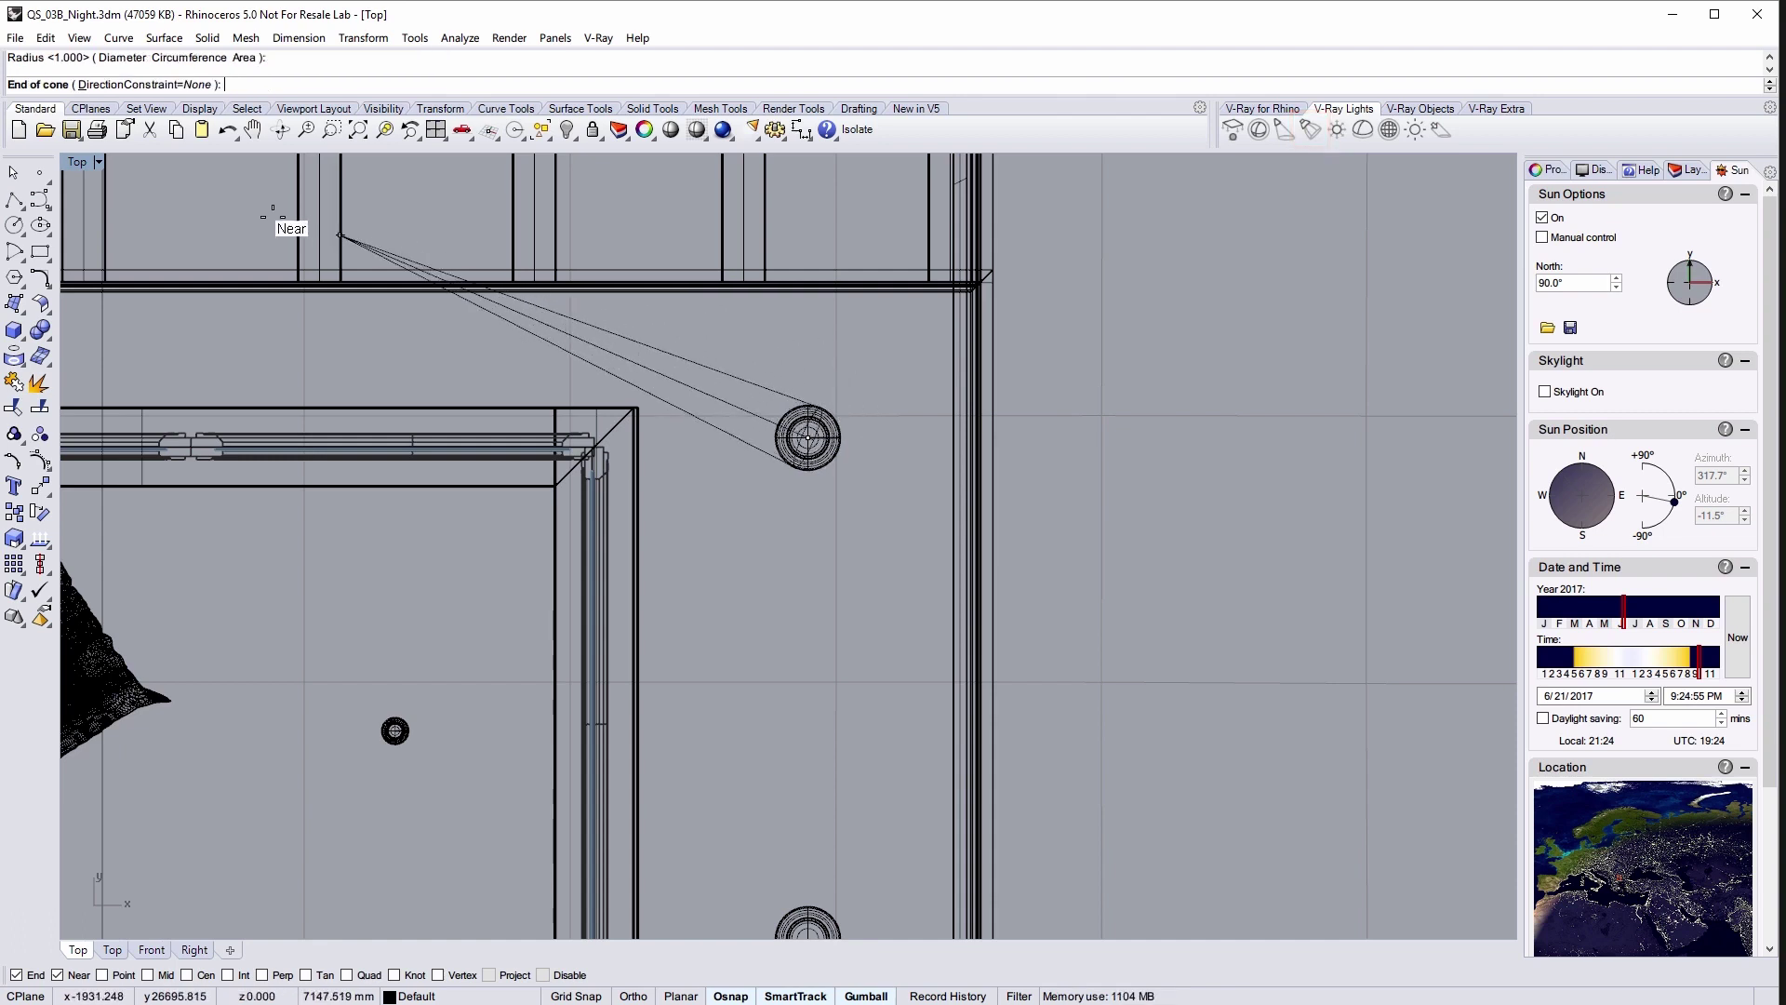
# Finish the IES light's cone straight above the corner fixture in the Right view, and lower the light to just beneath the fixture.
pyautogui.click(98, 163)
pyautogui.moveTo(147, 494)
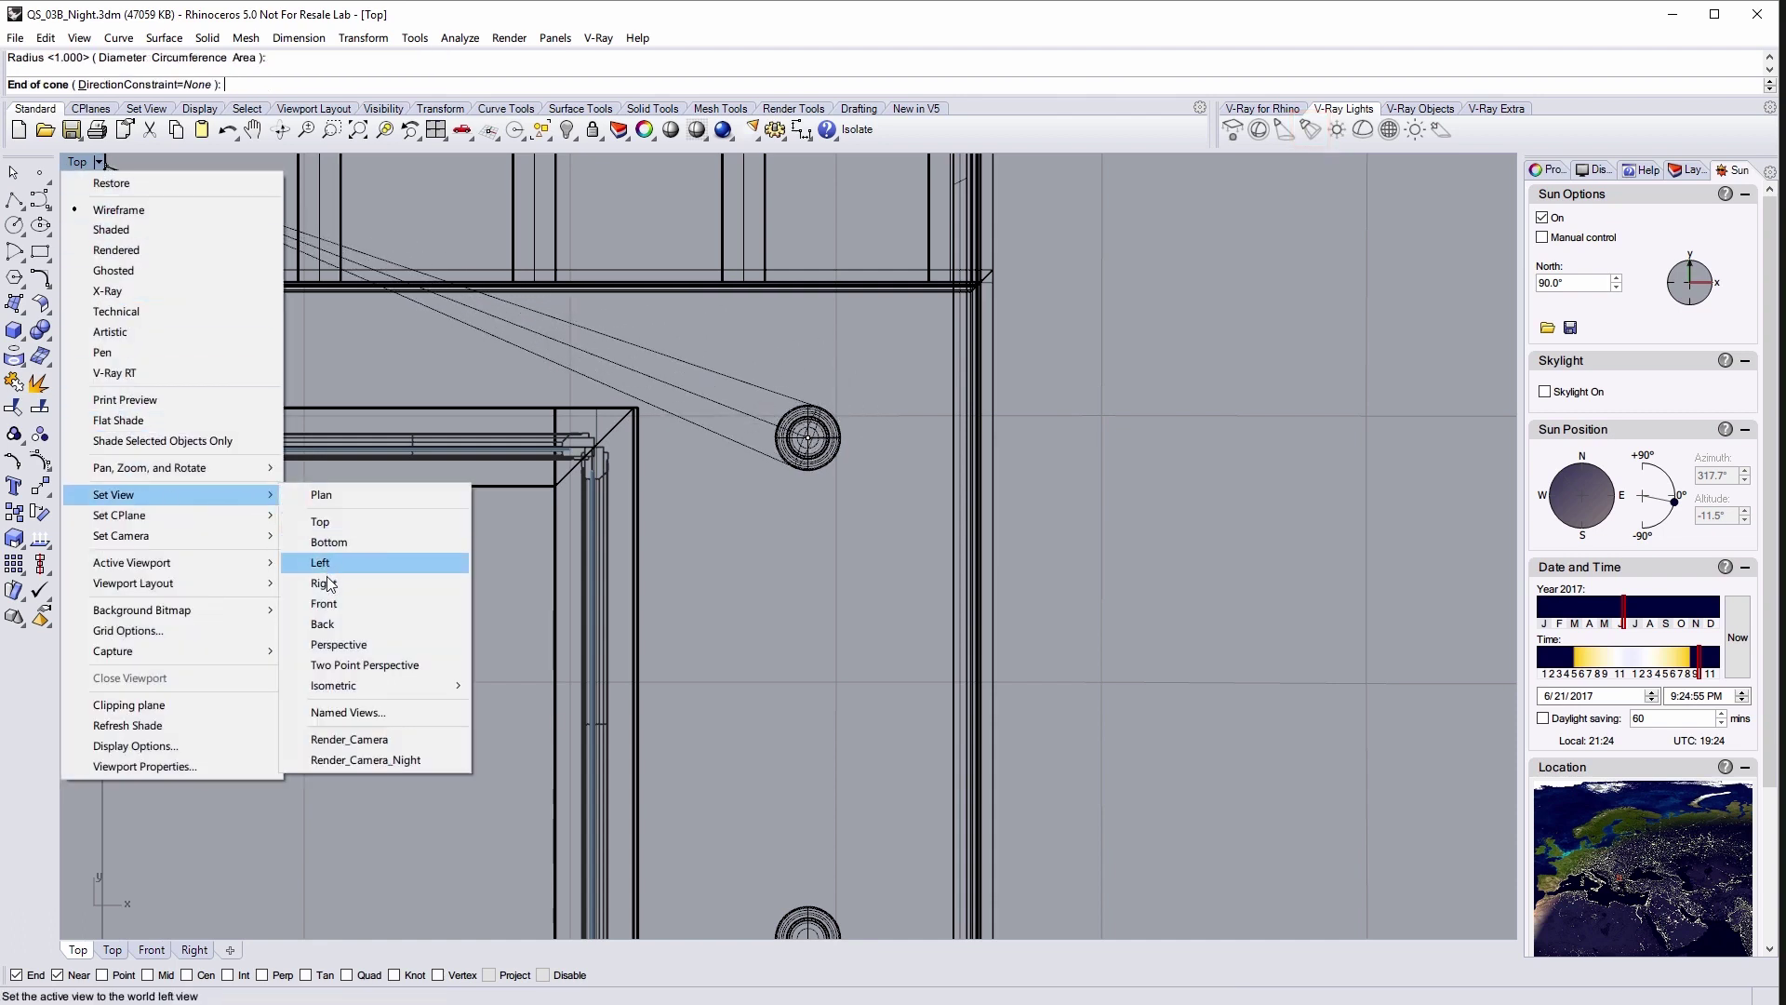
pyautogui.click(354, 587)
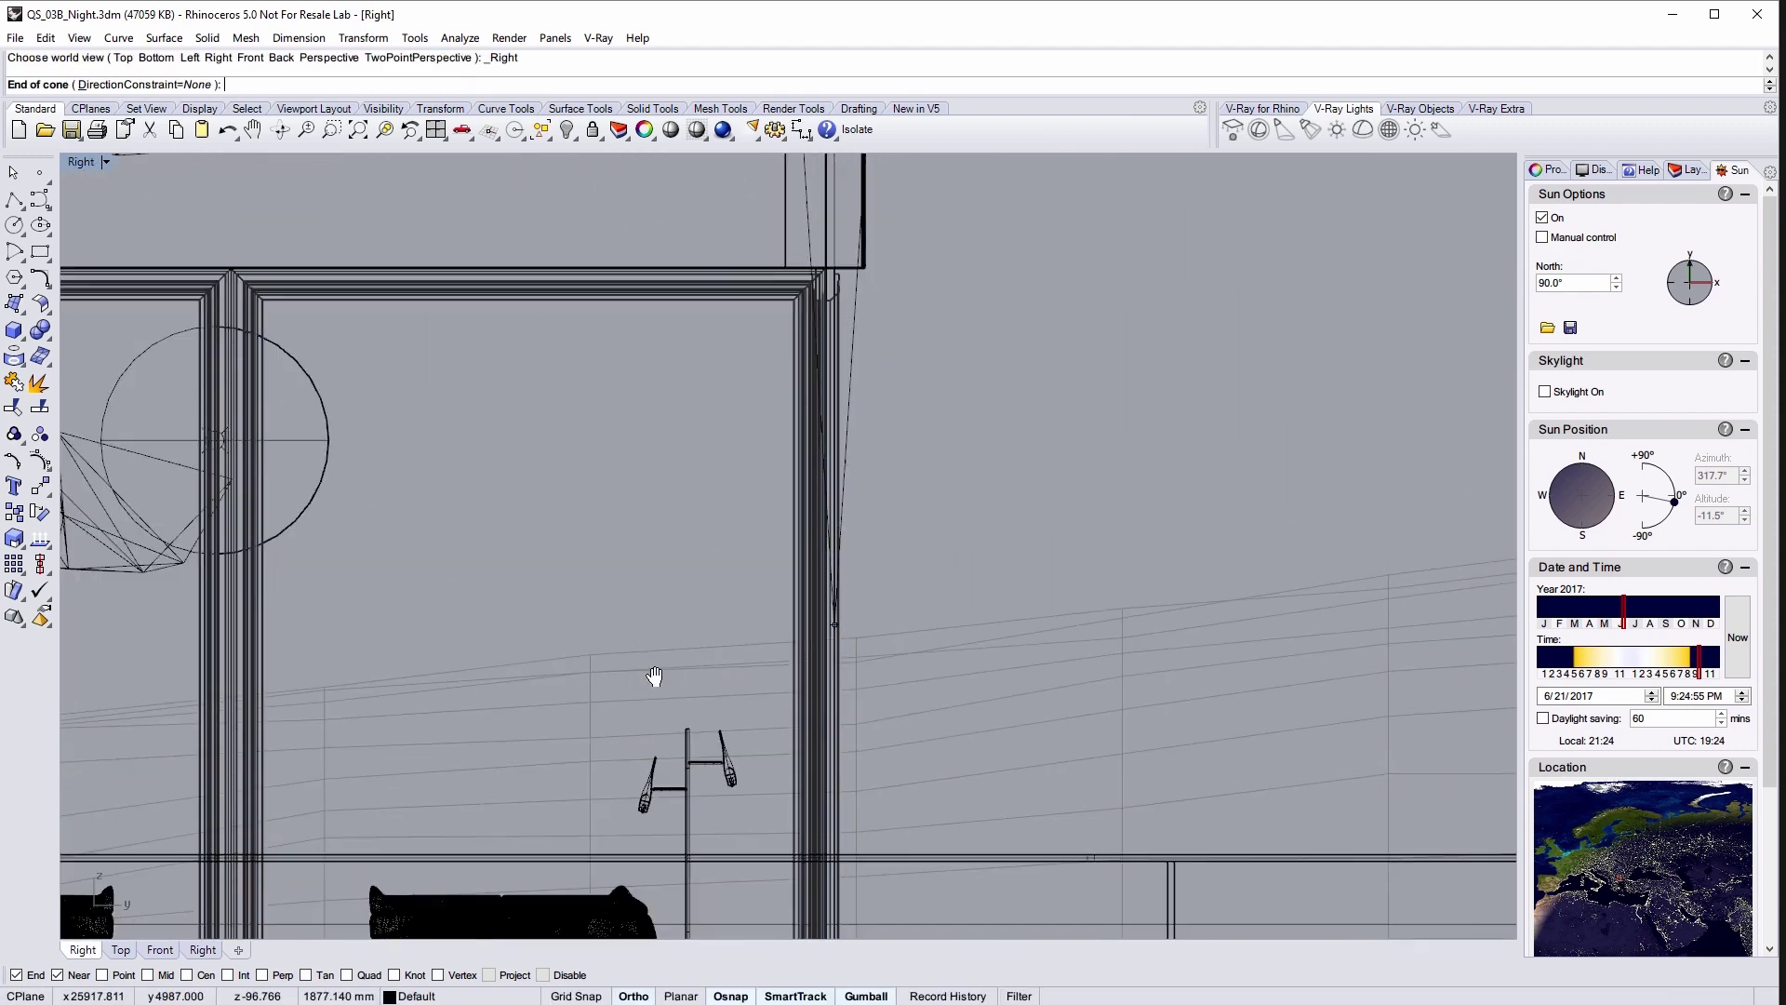
pyautogui.press('F8')
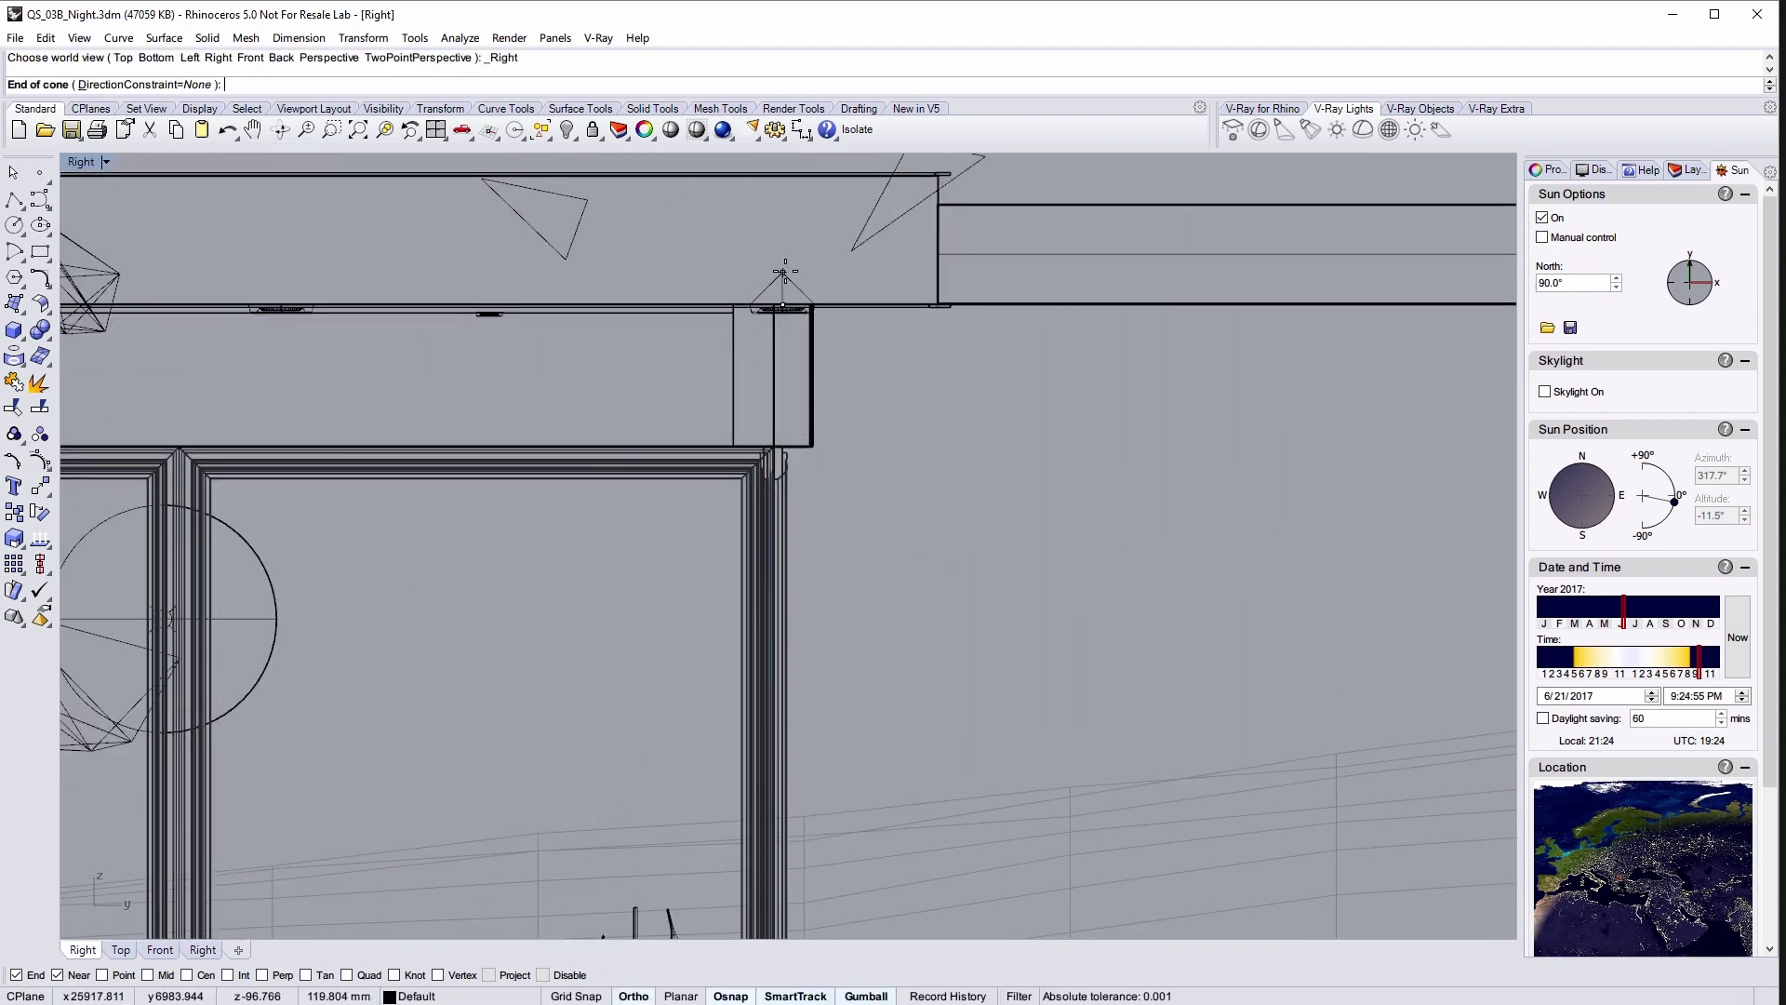
pyautogui.click(785, 270)
pyautogui.click(784, 266)
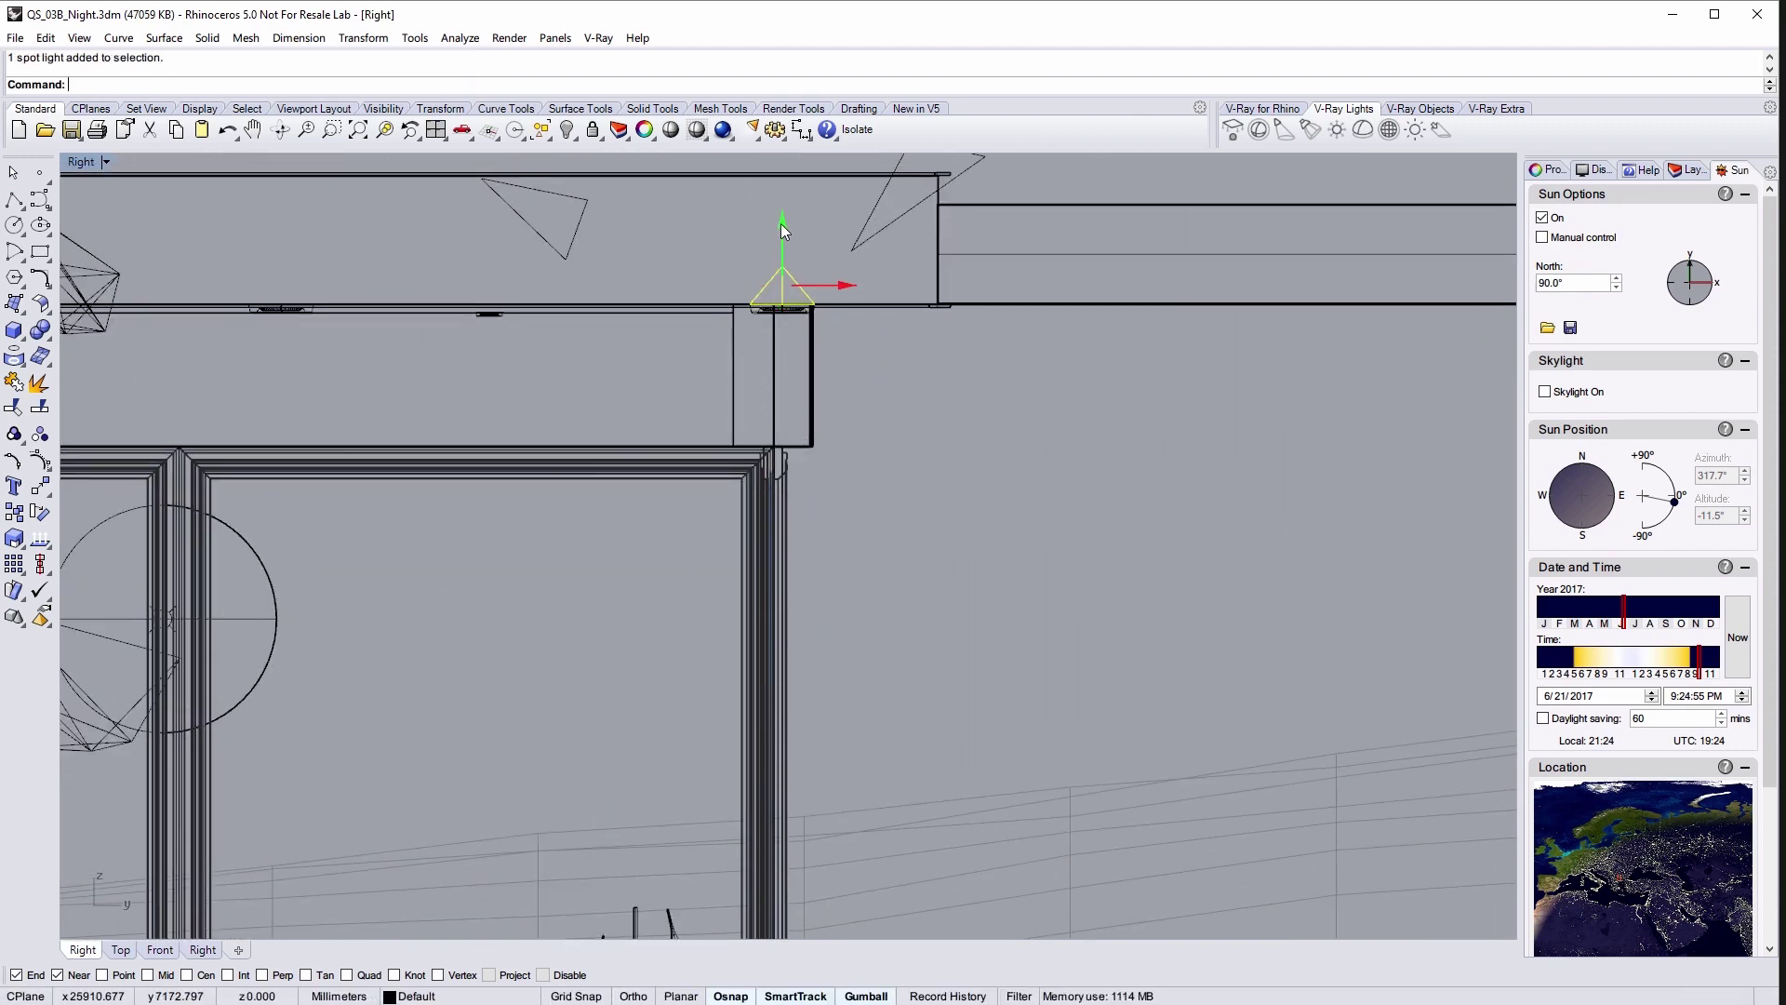
pyautogui.moveTo(780, 226); pyautogui.dragTo(780, 281)
# Copy the IES light to the other two overhang fixtures along the facade and group the three lights.
pyautogui.scroll(-3, 702, 363)
pyautogui.moveTo(646, 387); pyautogui.dragTo(925, 396, button='right')
pyautogui.moveTo(1054, 375); pyautogui.dragTo(410, 370)
pyautogui.keyDown('shift'); pyautogui.click(671, 392); pyautogui.keyUp('shift')
pyautogui.keyDown('shift'); pyautogui.click(1012, 389); pyautogui.keyUp('shift')
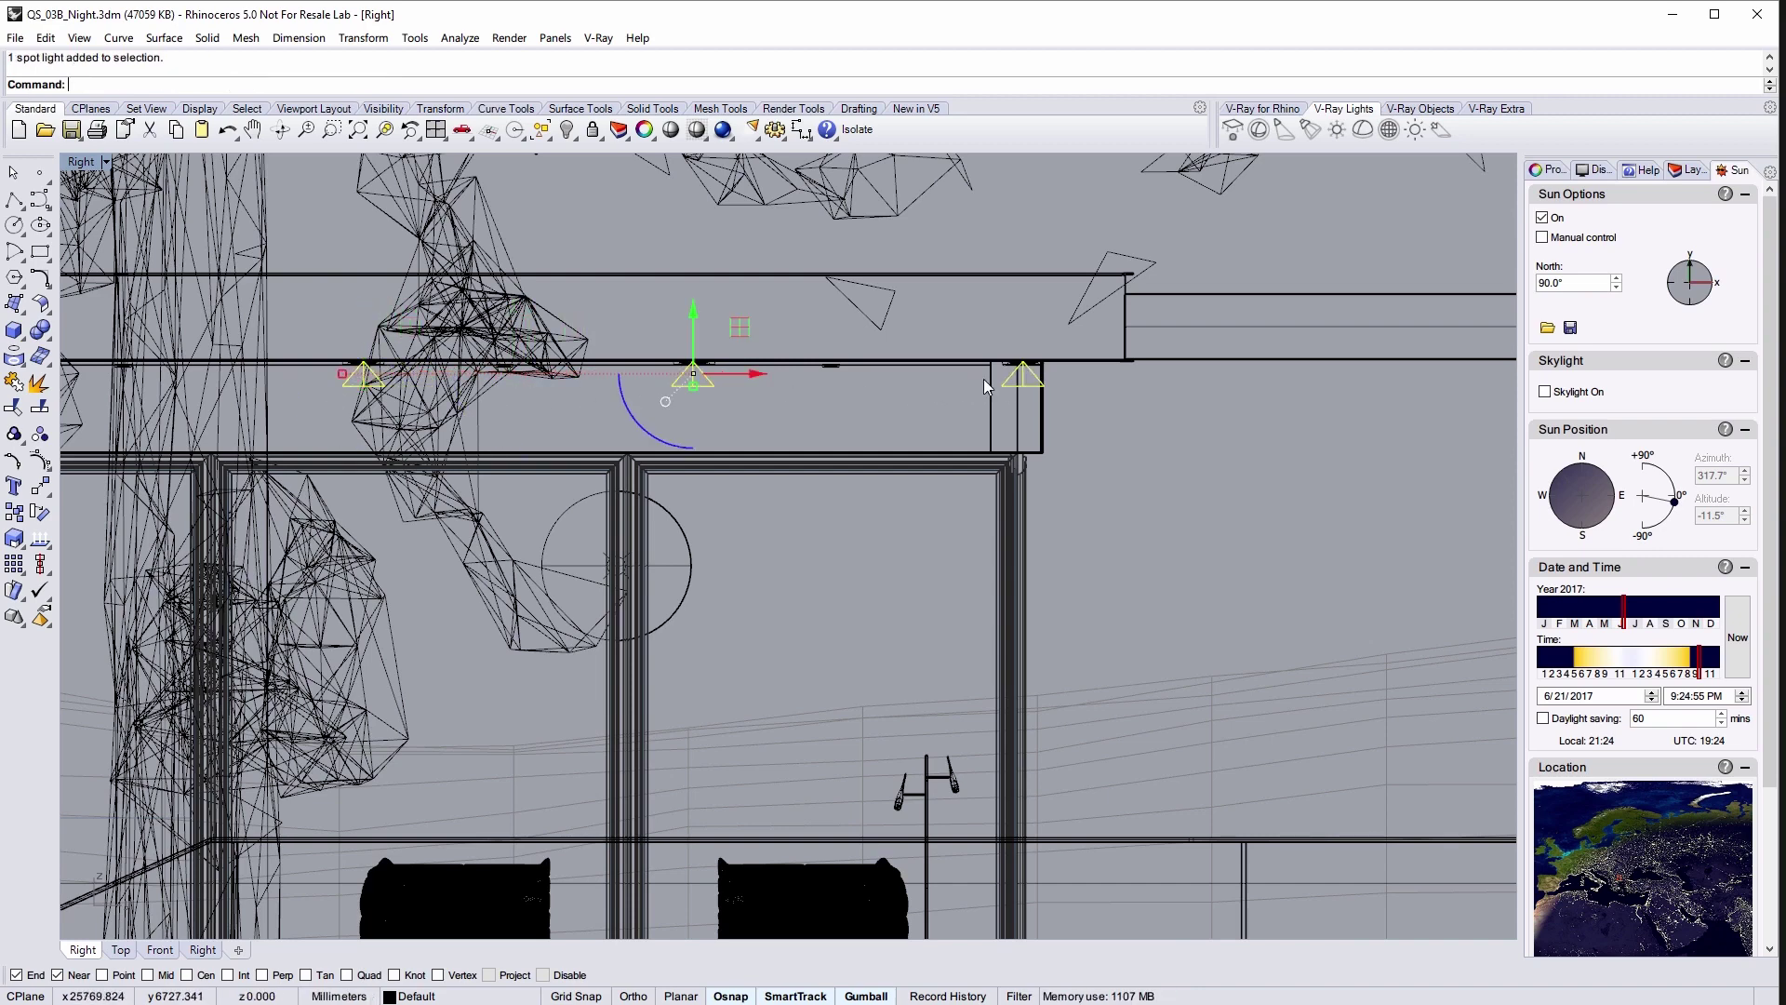
pyautogui.click(45, 38)
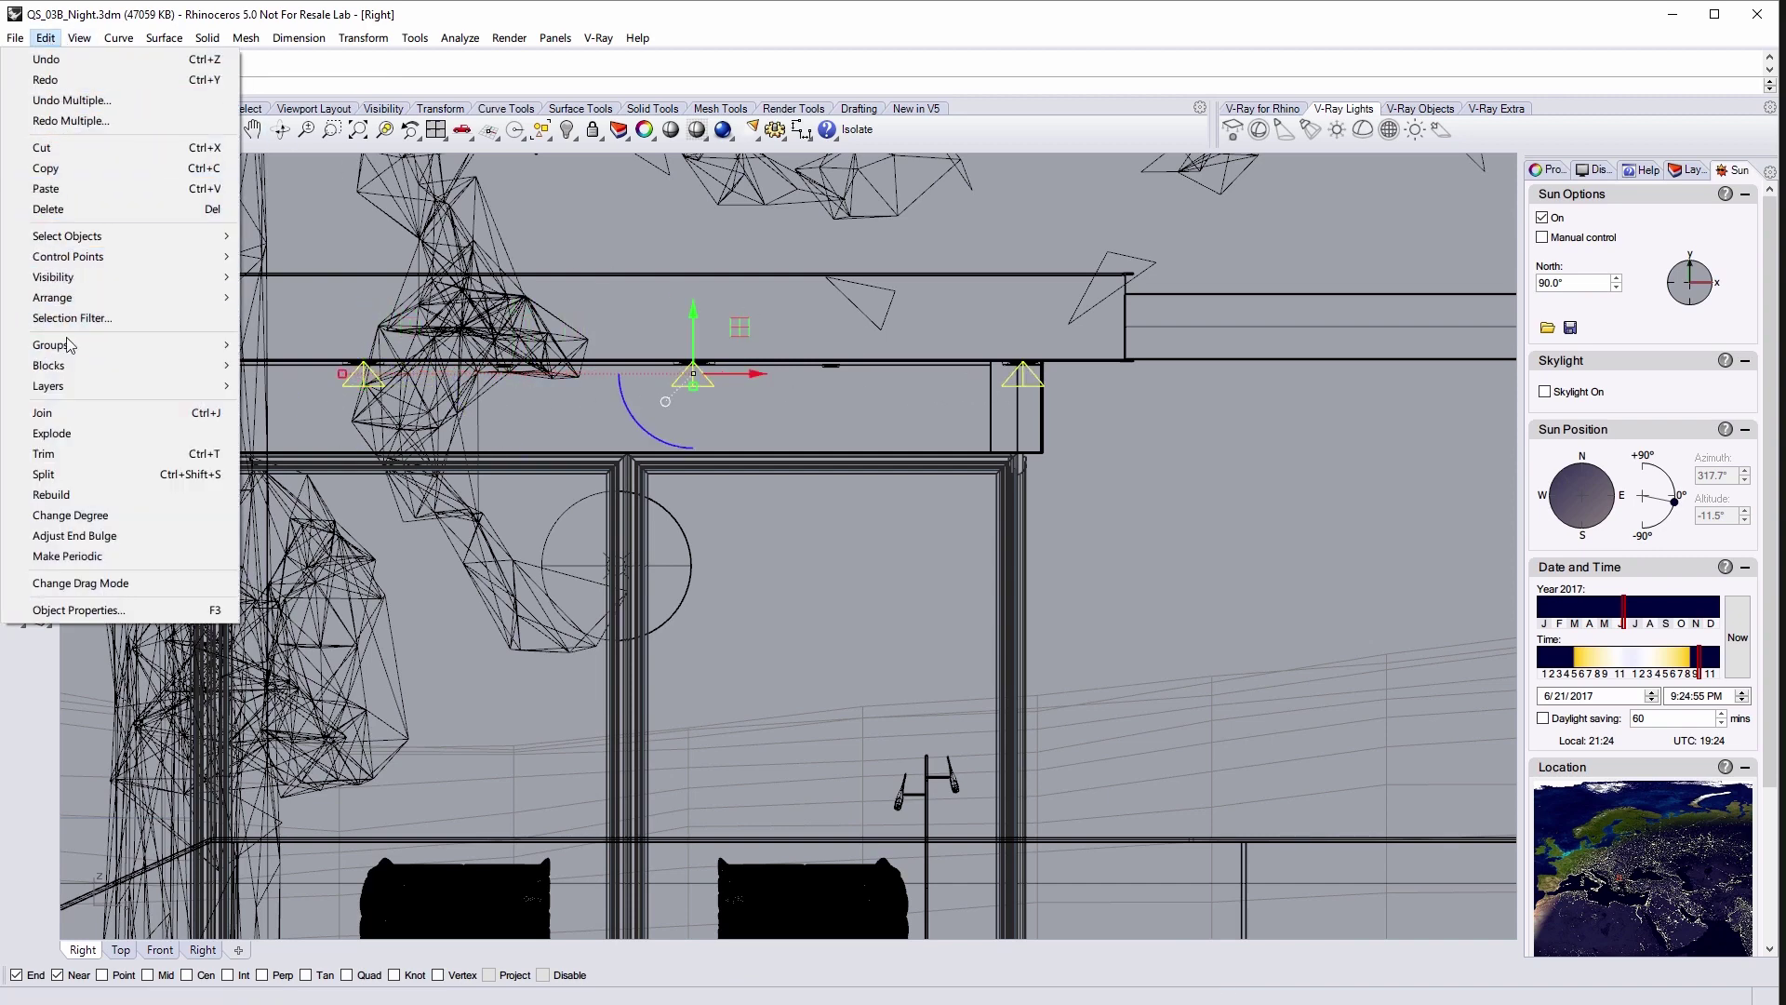
pyautogui.moveTo(68, 349)
pyautogui.click(317, 353)
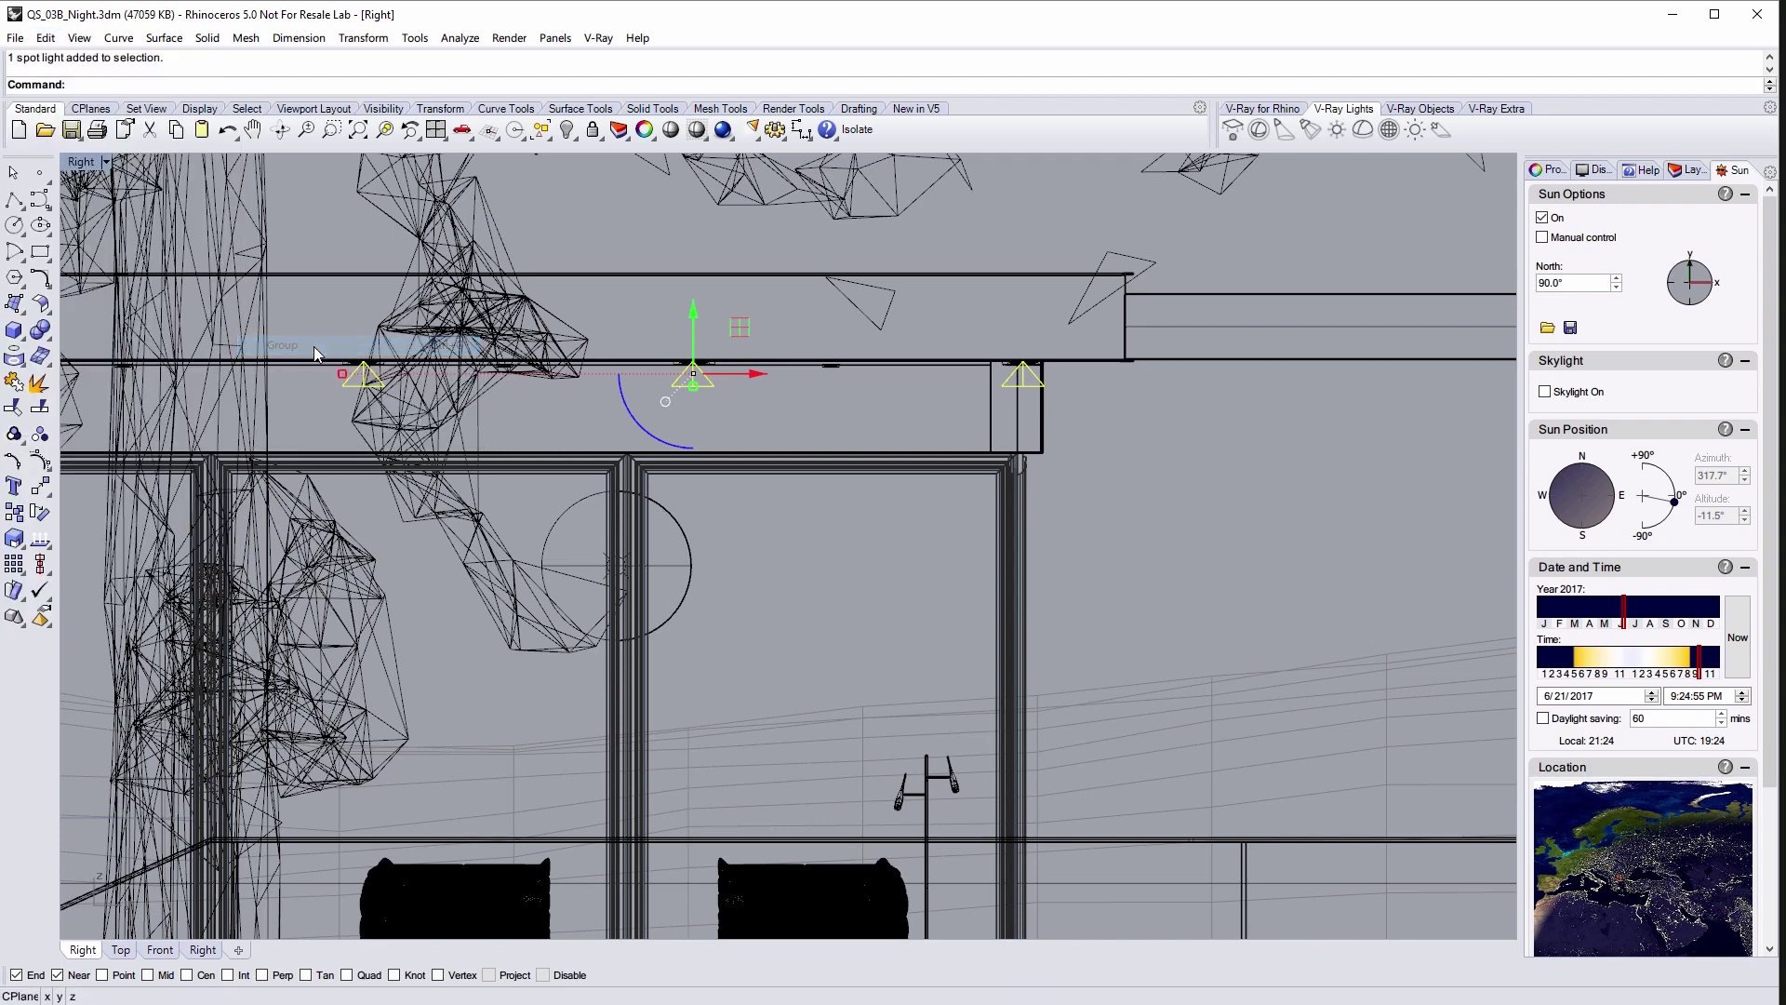
# Override the intensity of Light IES in the V-Ray Asset Editor with 1000 lm.
pyautogui.click(1263, 109)
pyautogui.click(1234, 131)
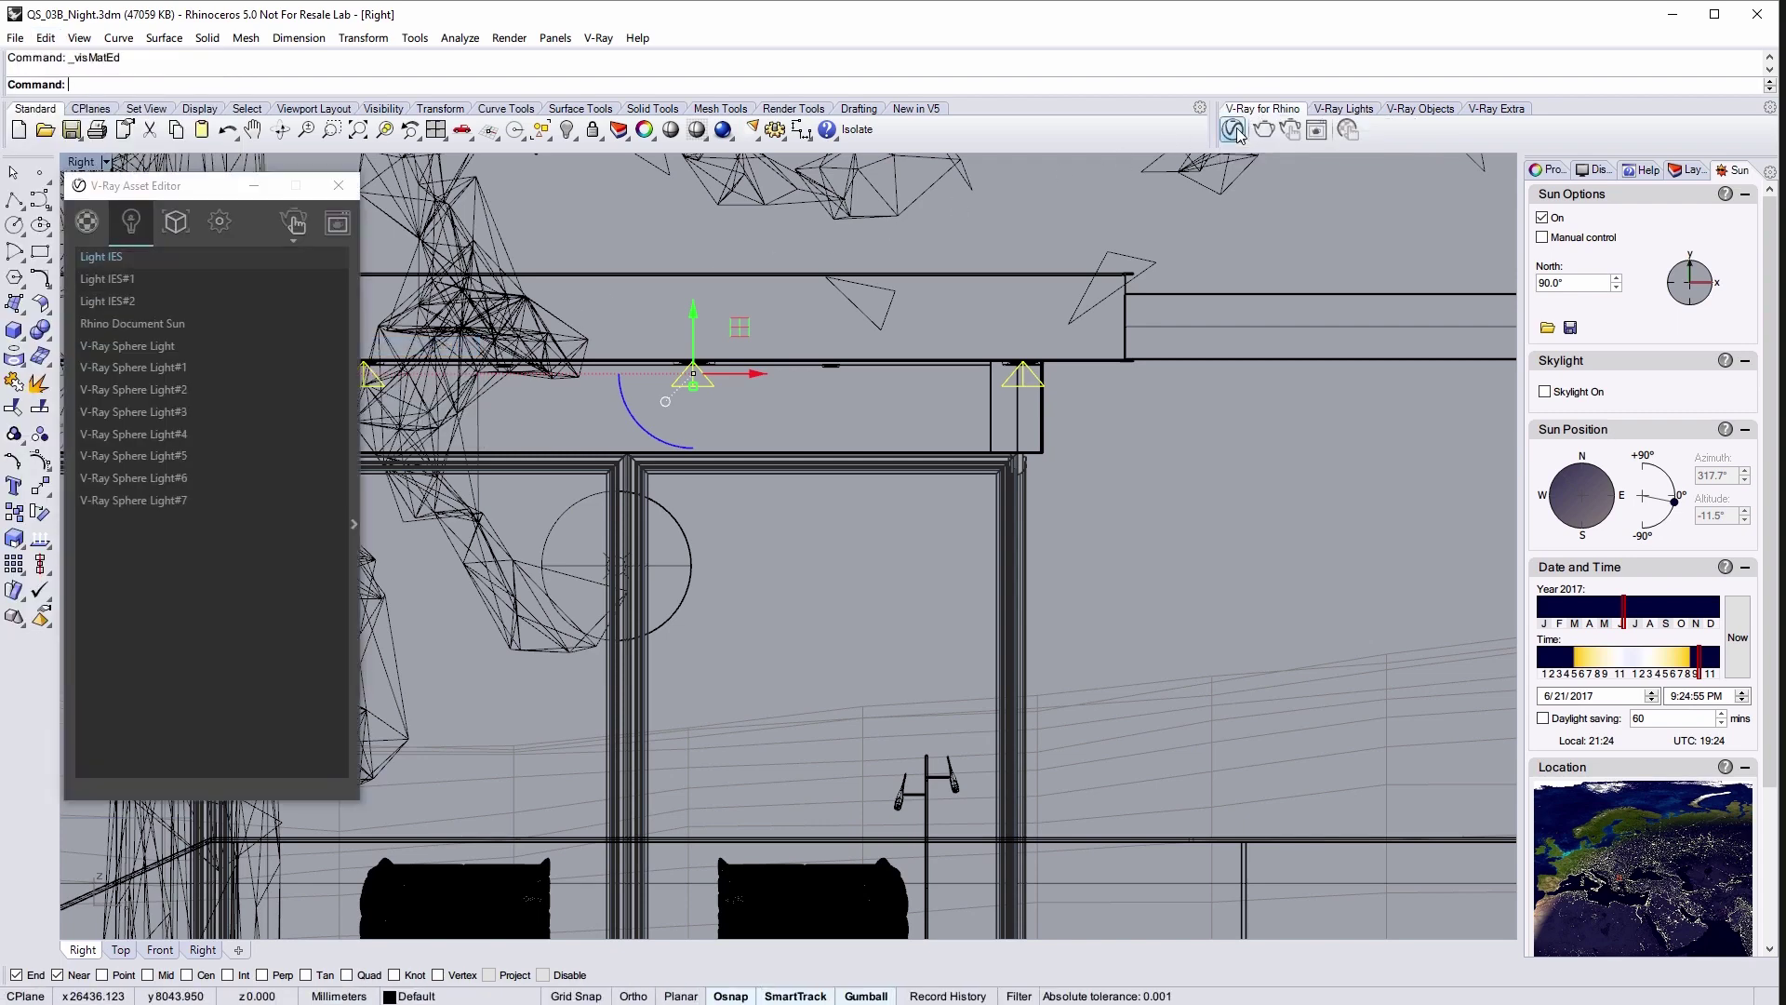
pyautogui.click(355, 274)
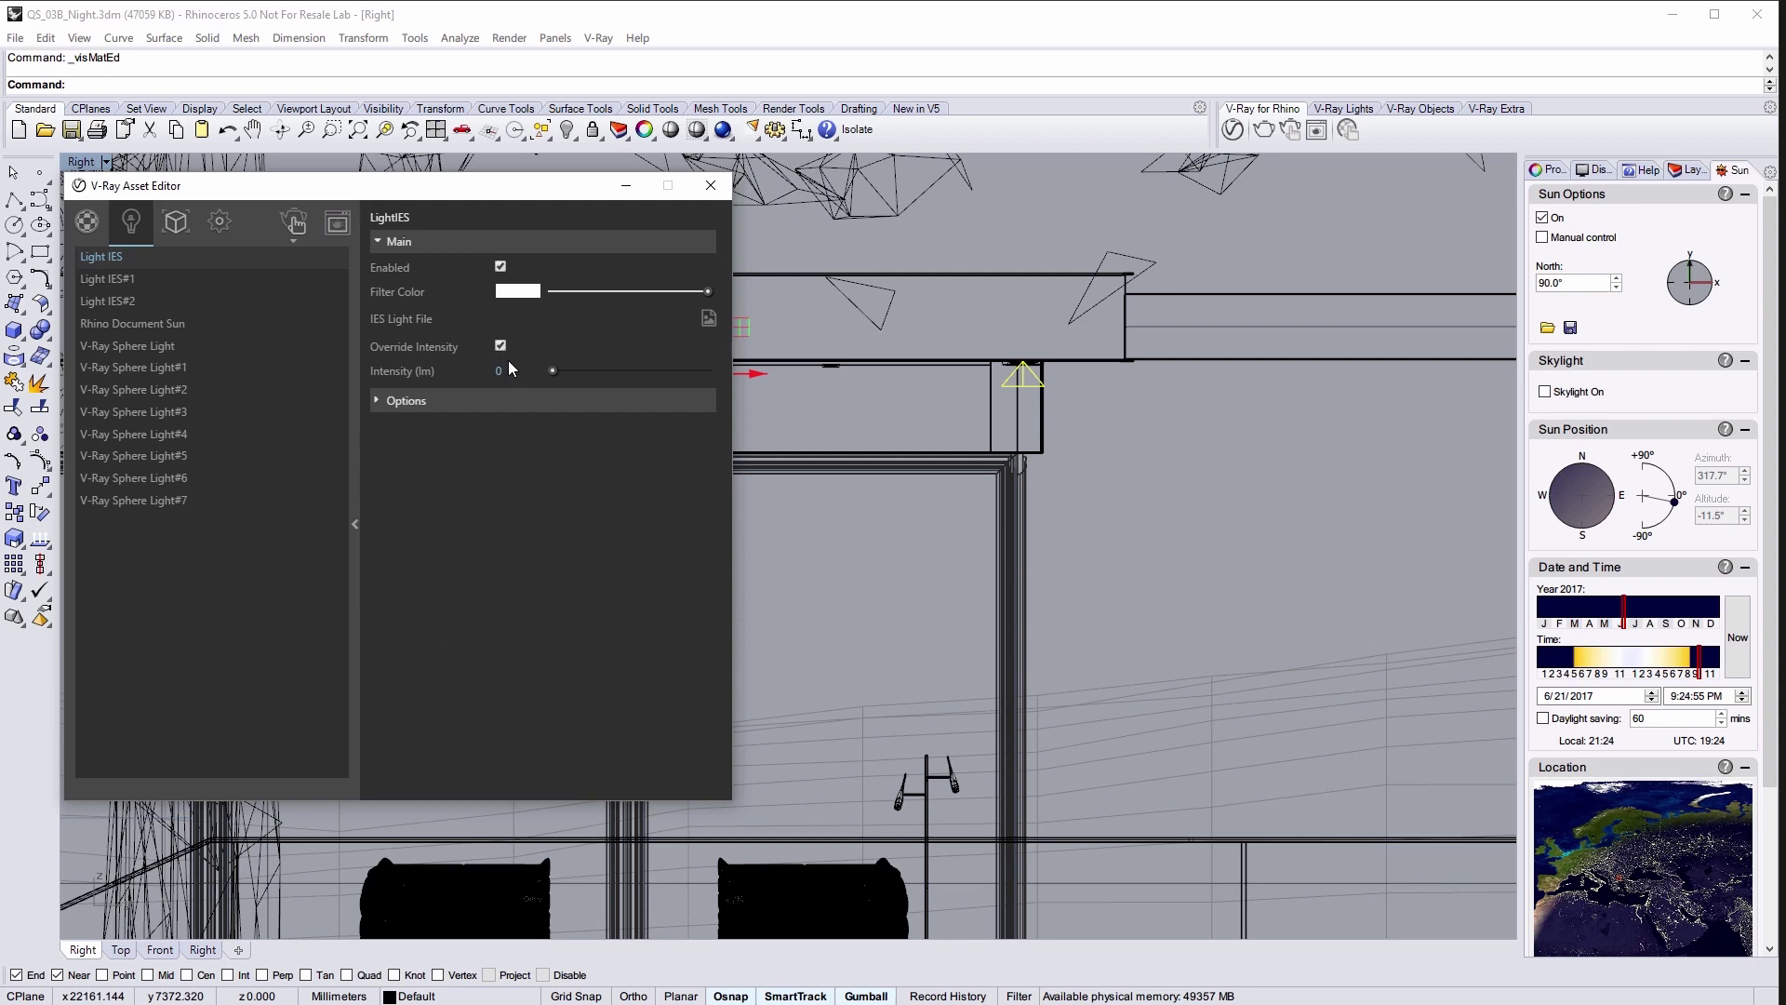
pyautogui.doubleClick(490, 369)
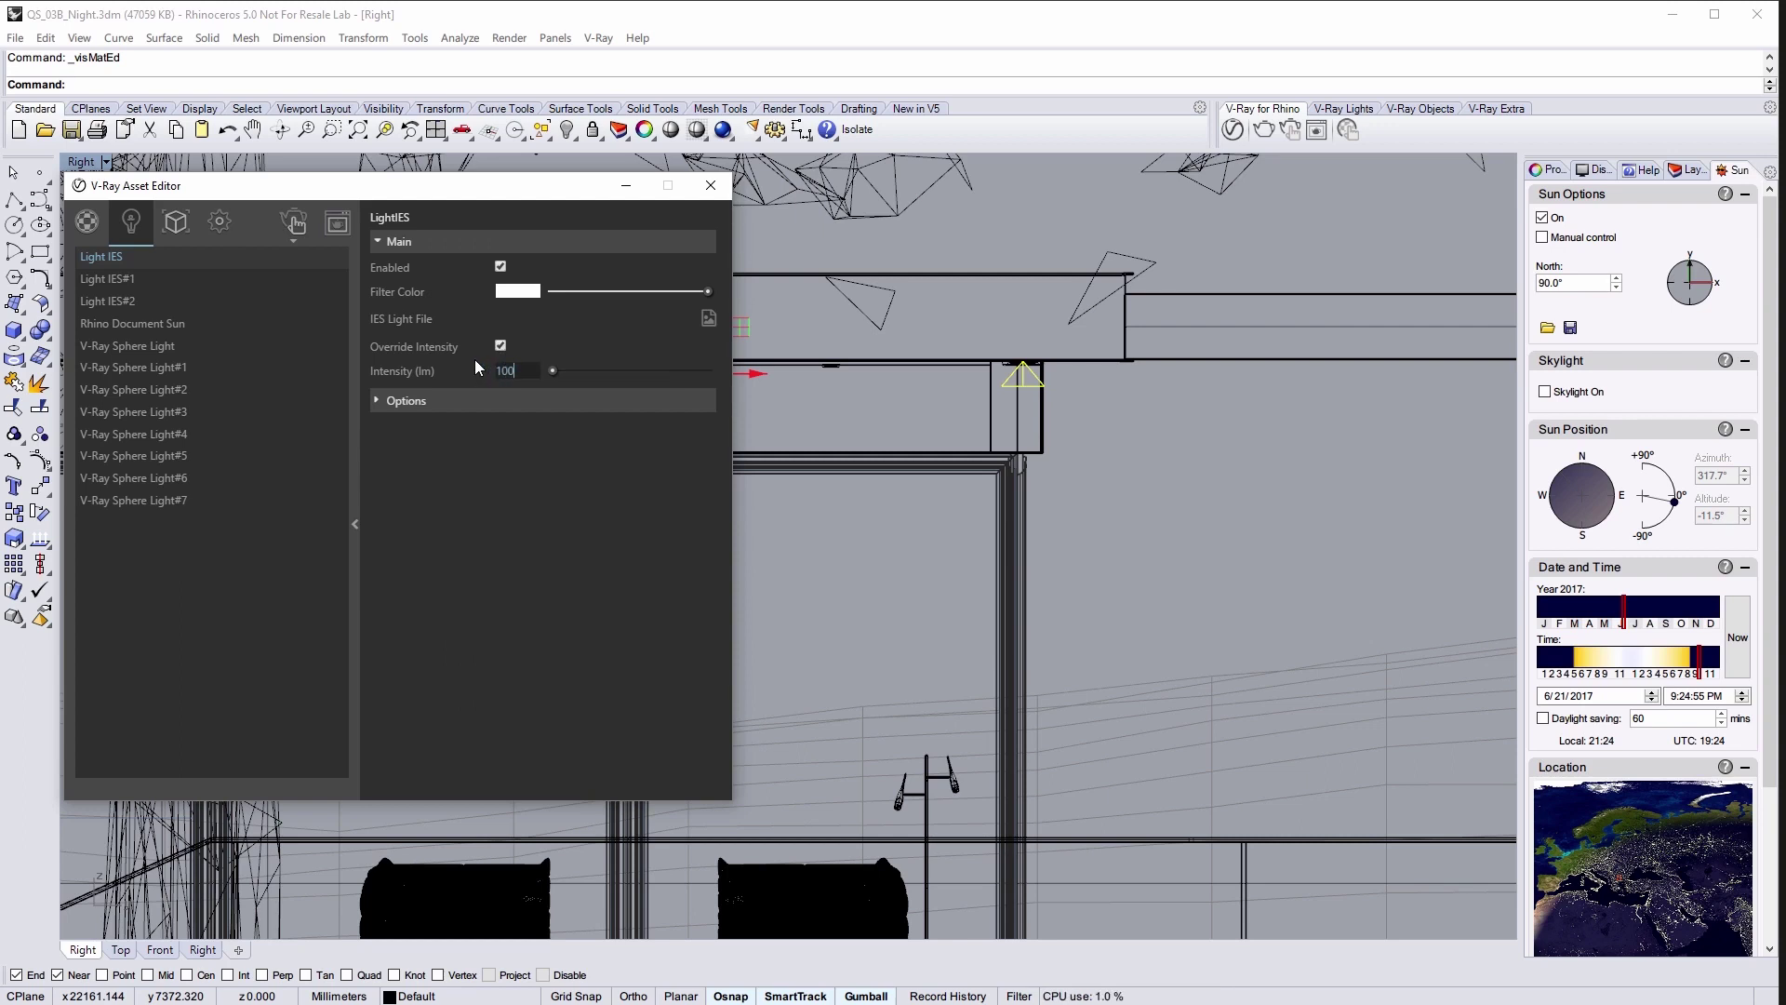
pyautogui.write('1000')
pyautogui.press('Return')
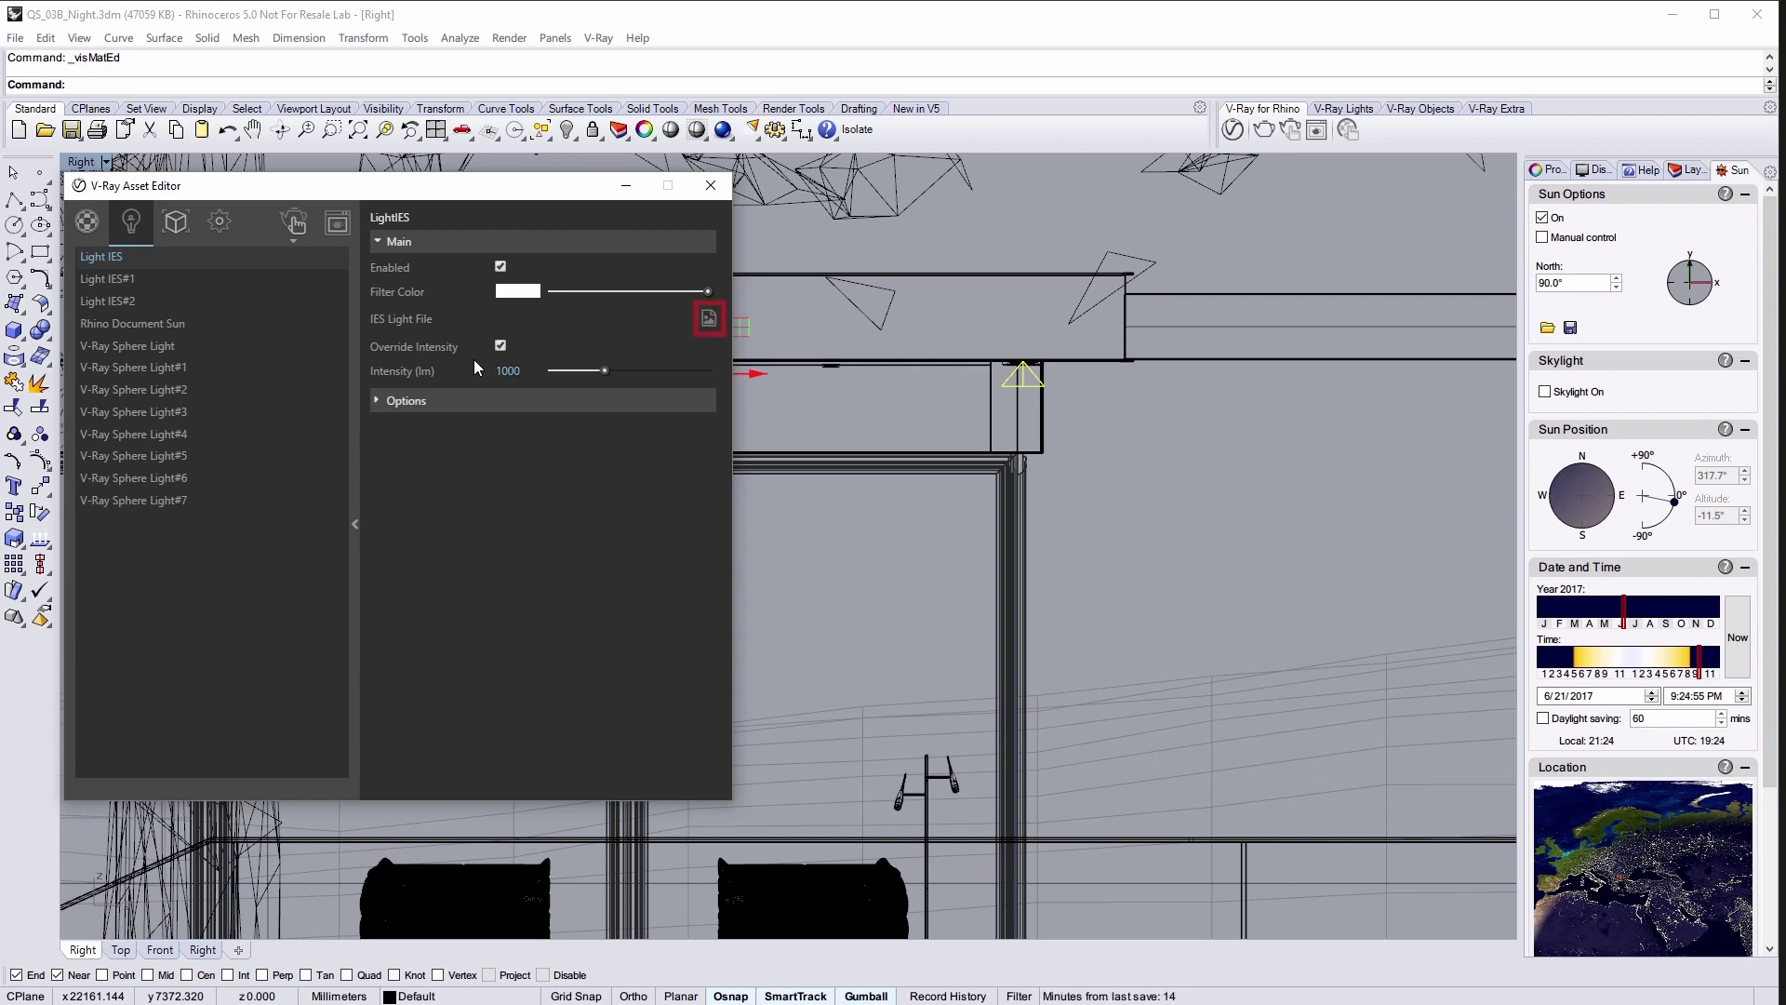
# Load IES_TS_01.ies from the Assets folder as the IES light file of Light IES.
pyautogui.click(709, 320)
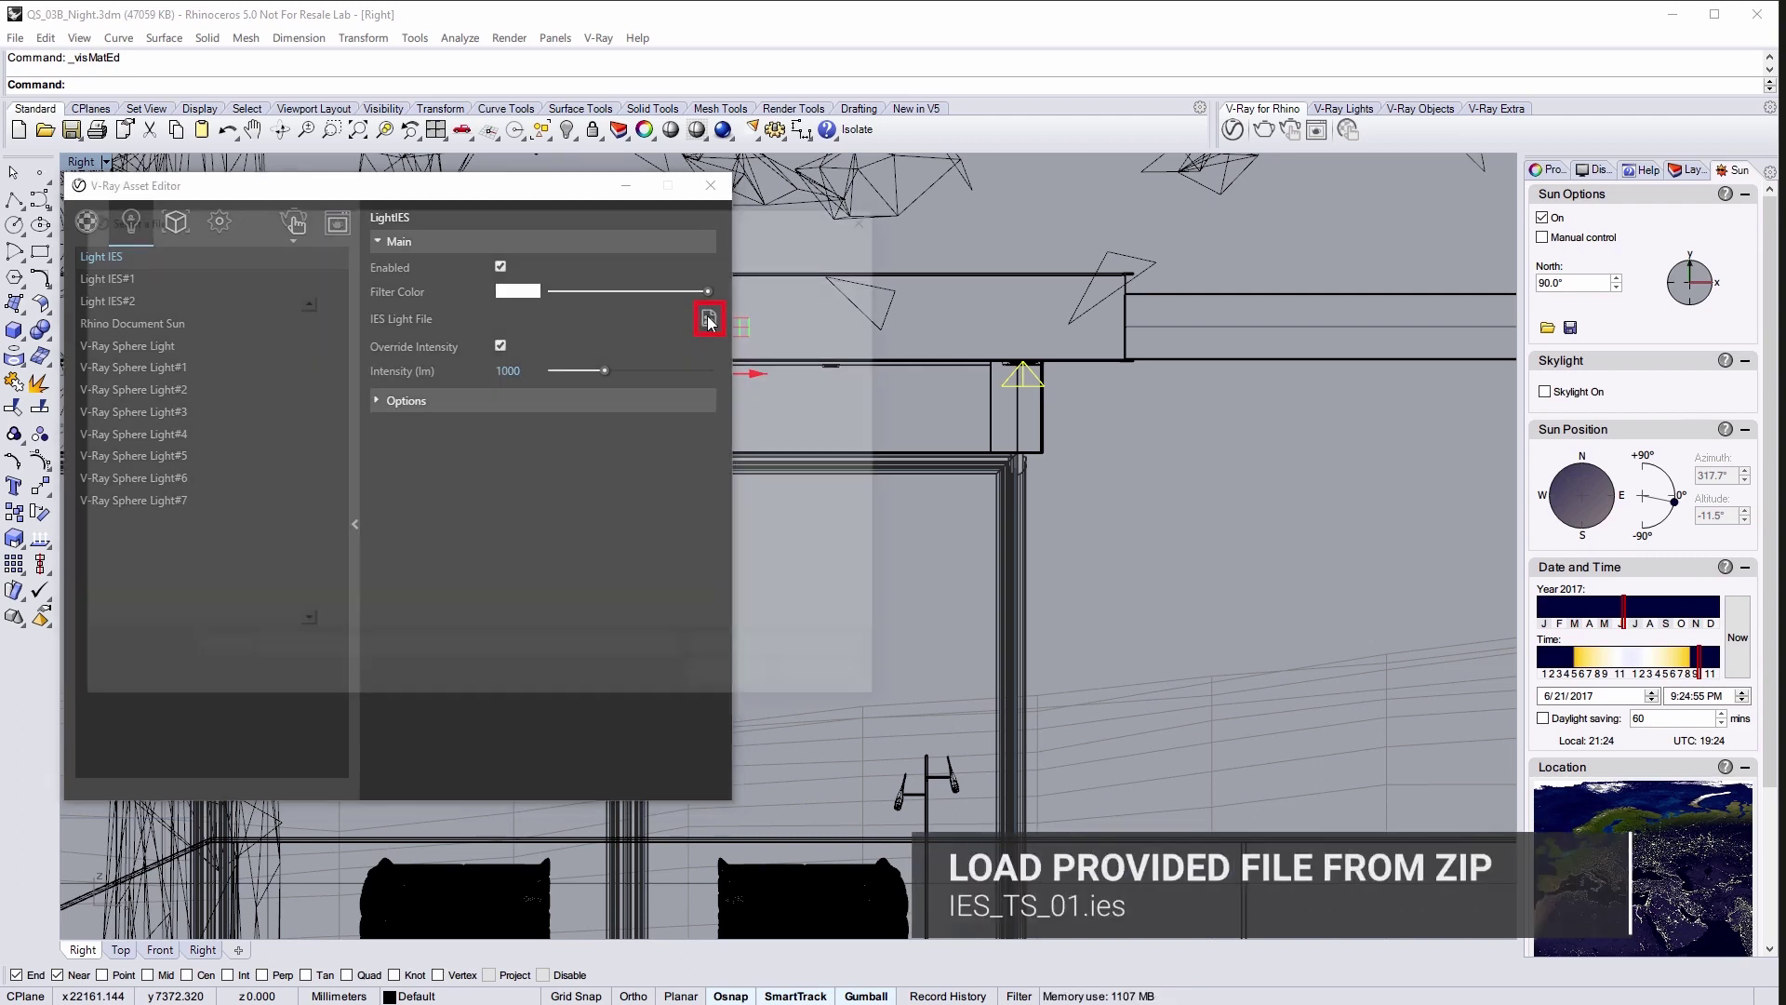
pyautogui.click(415, 331)
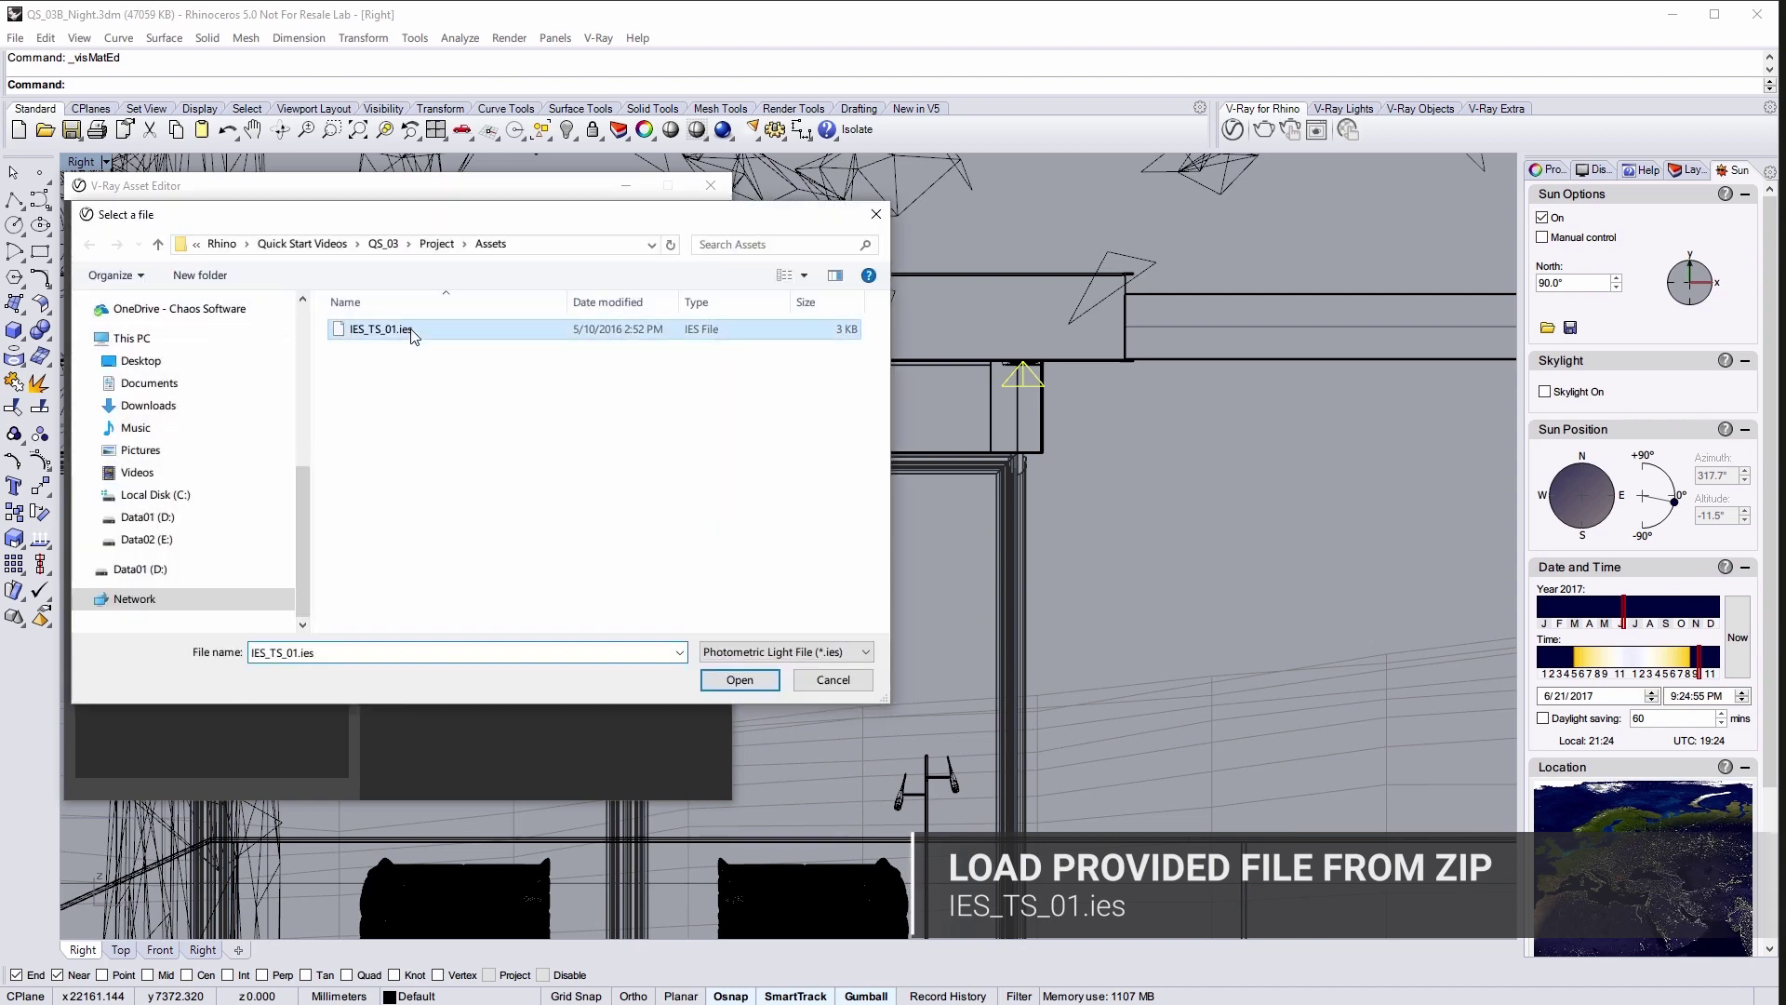
pyautogui.click(745, 681)
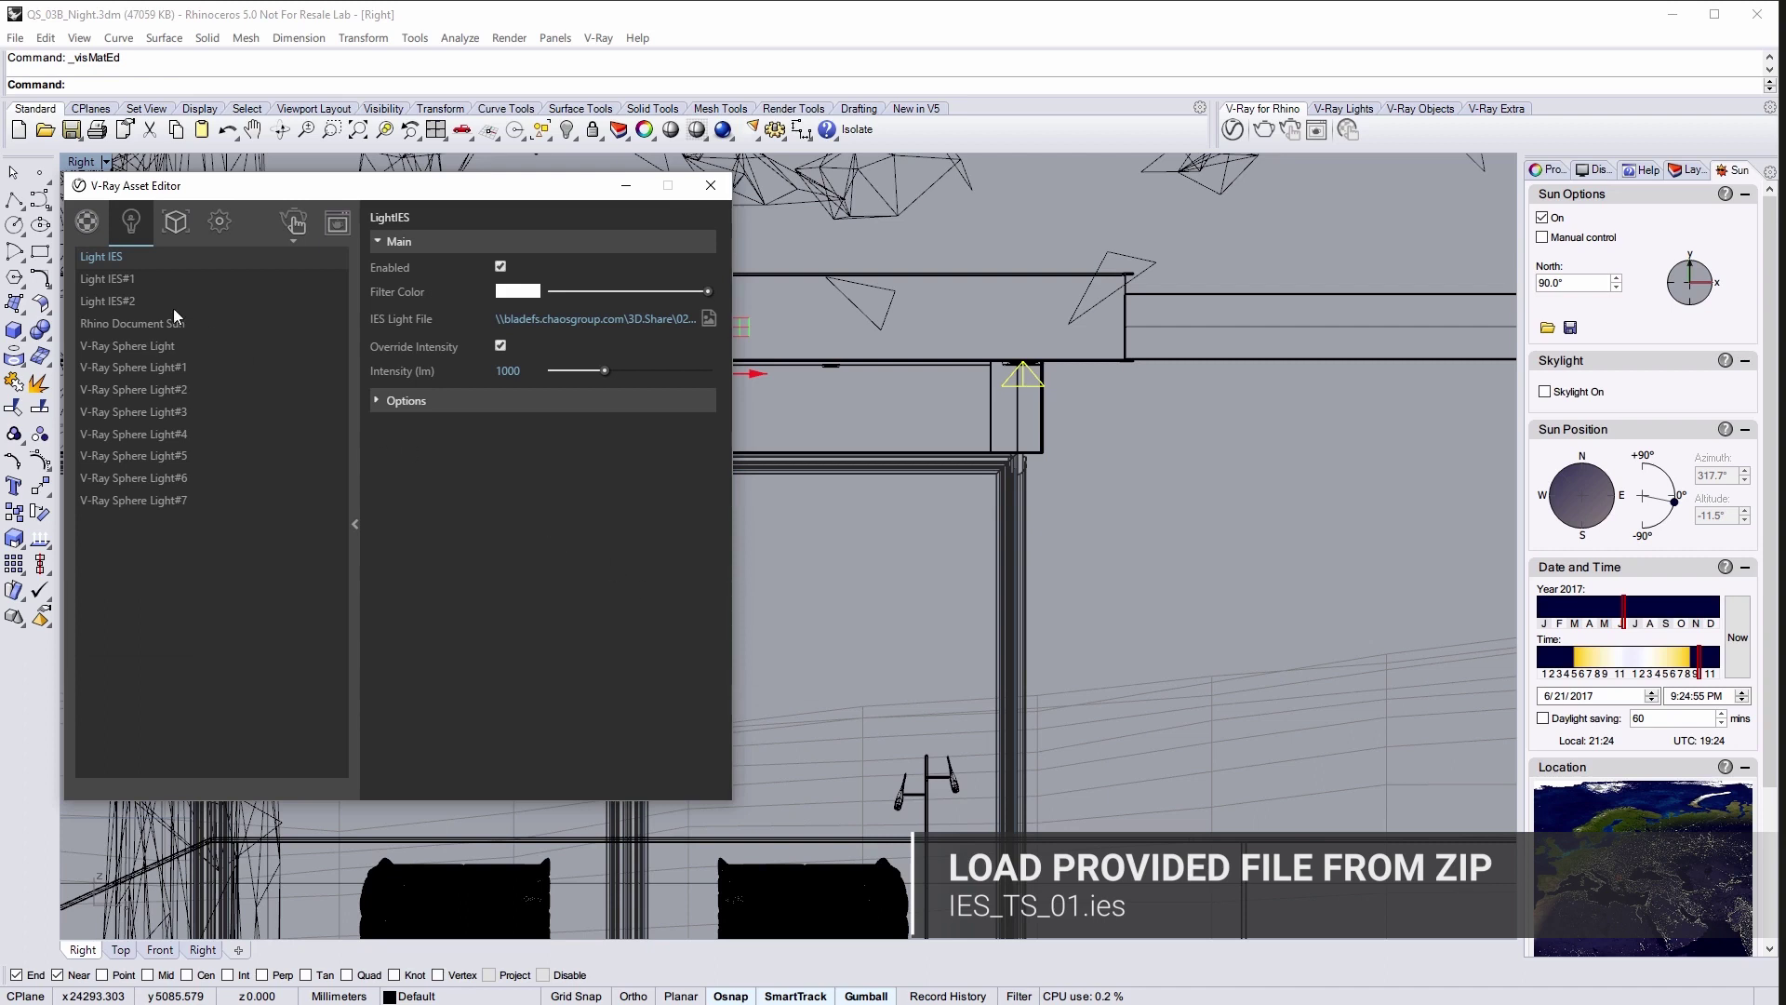
pyautogui.click(125, 281)
pyautogui.click(123, 257)
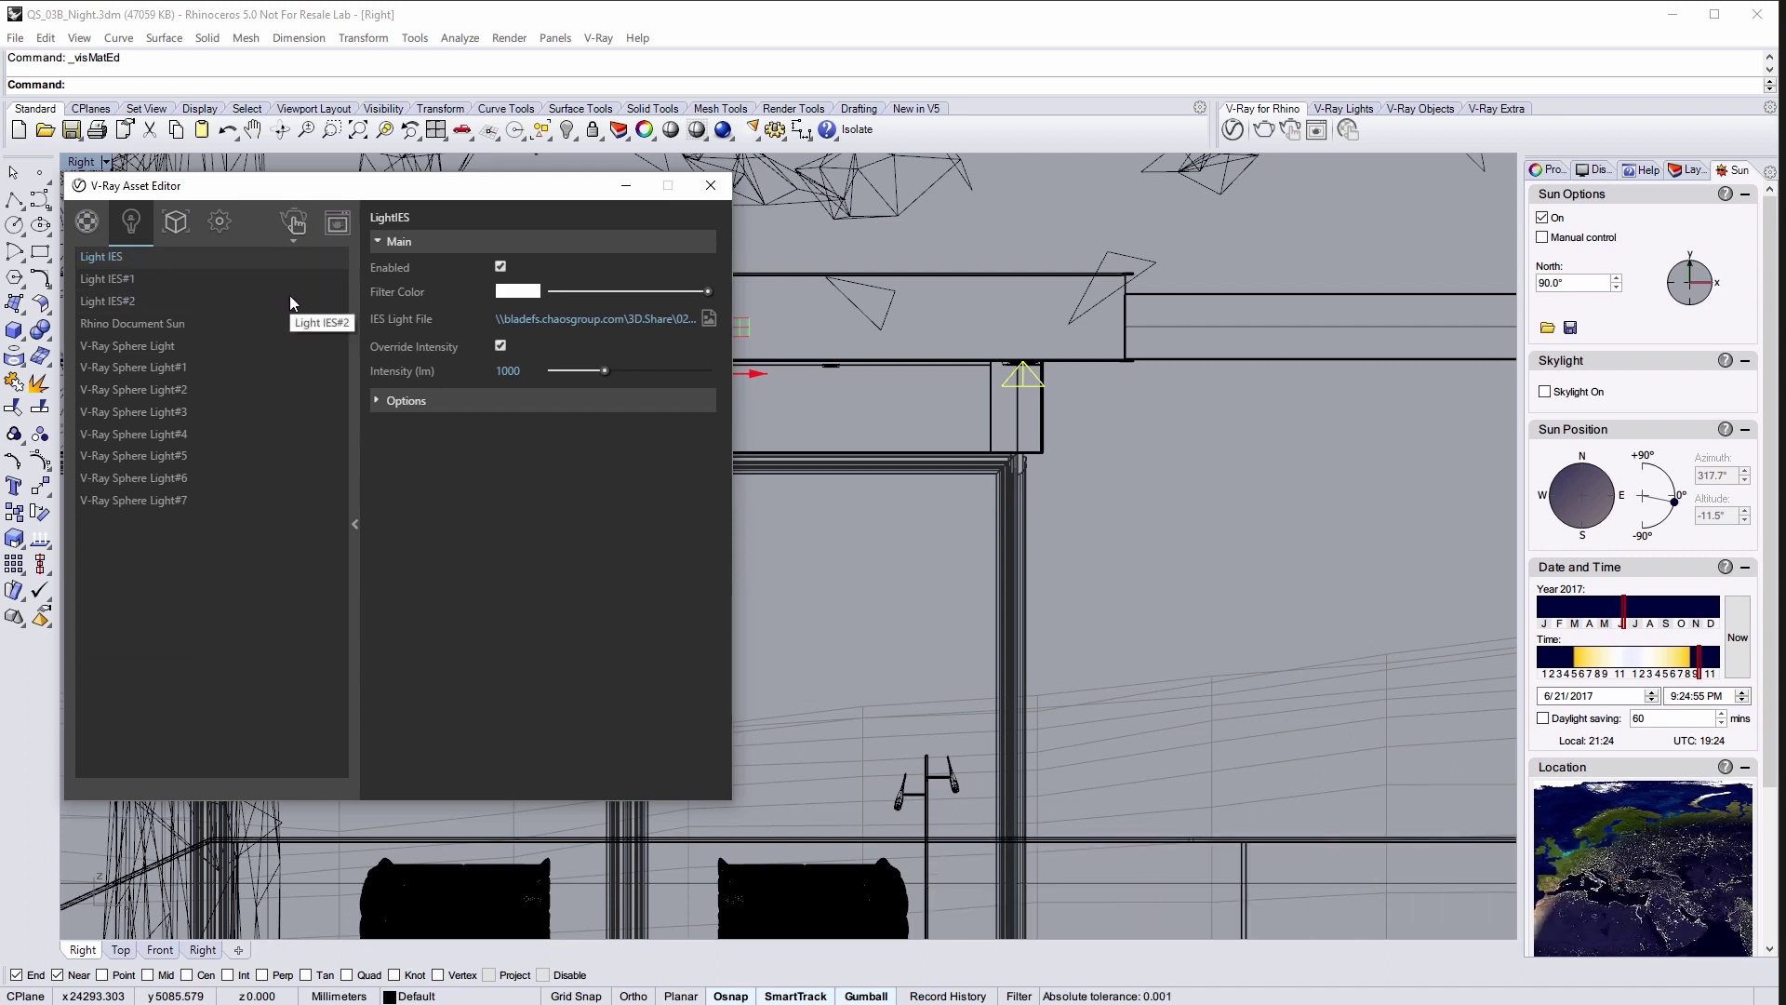
# Start an interactive render from the Render_Camera_Night view and raise the intensity of Light IES to 100000 lm.
pyautogui.click(82, 162)
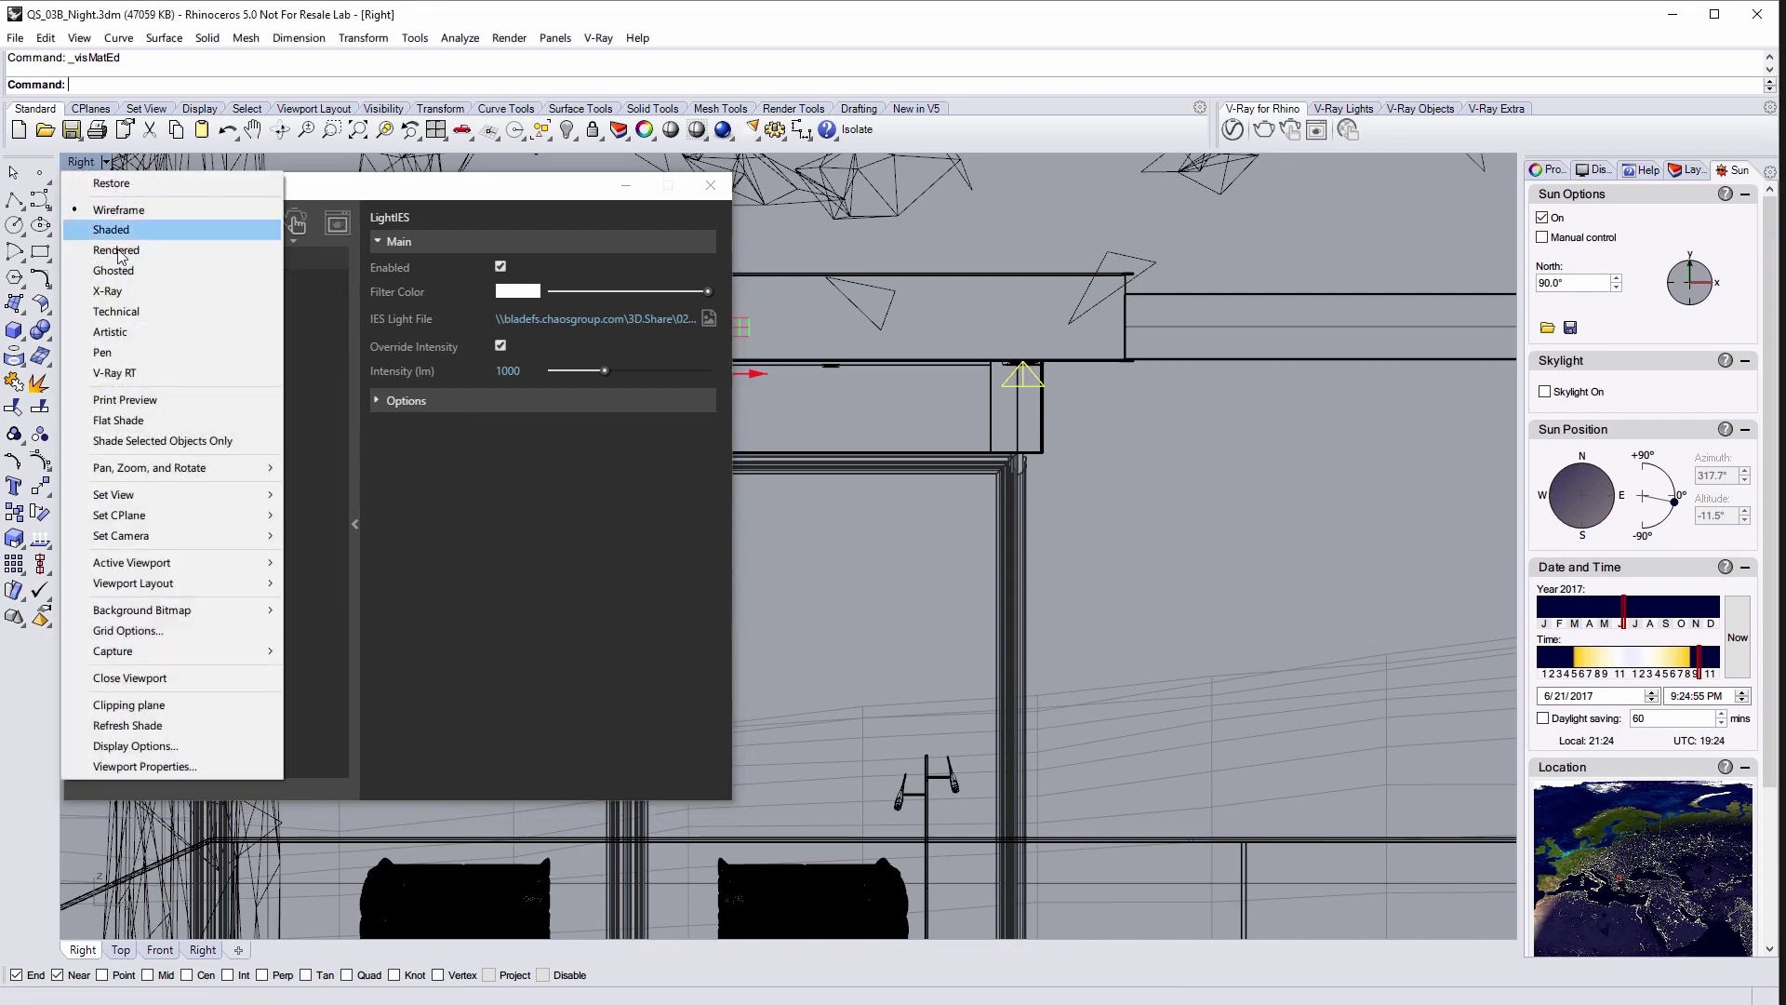
pyautogui.moveTo(167, 502)
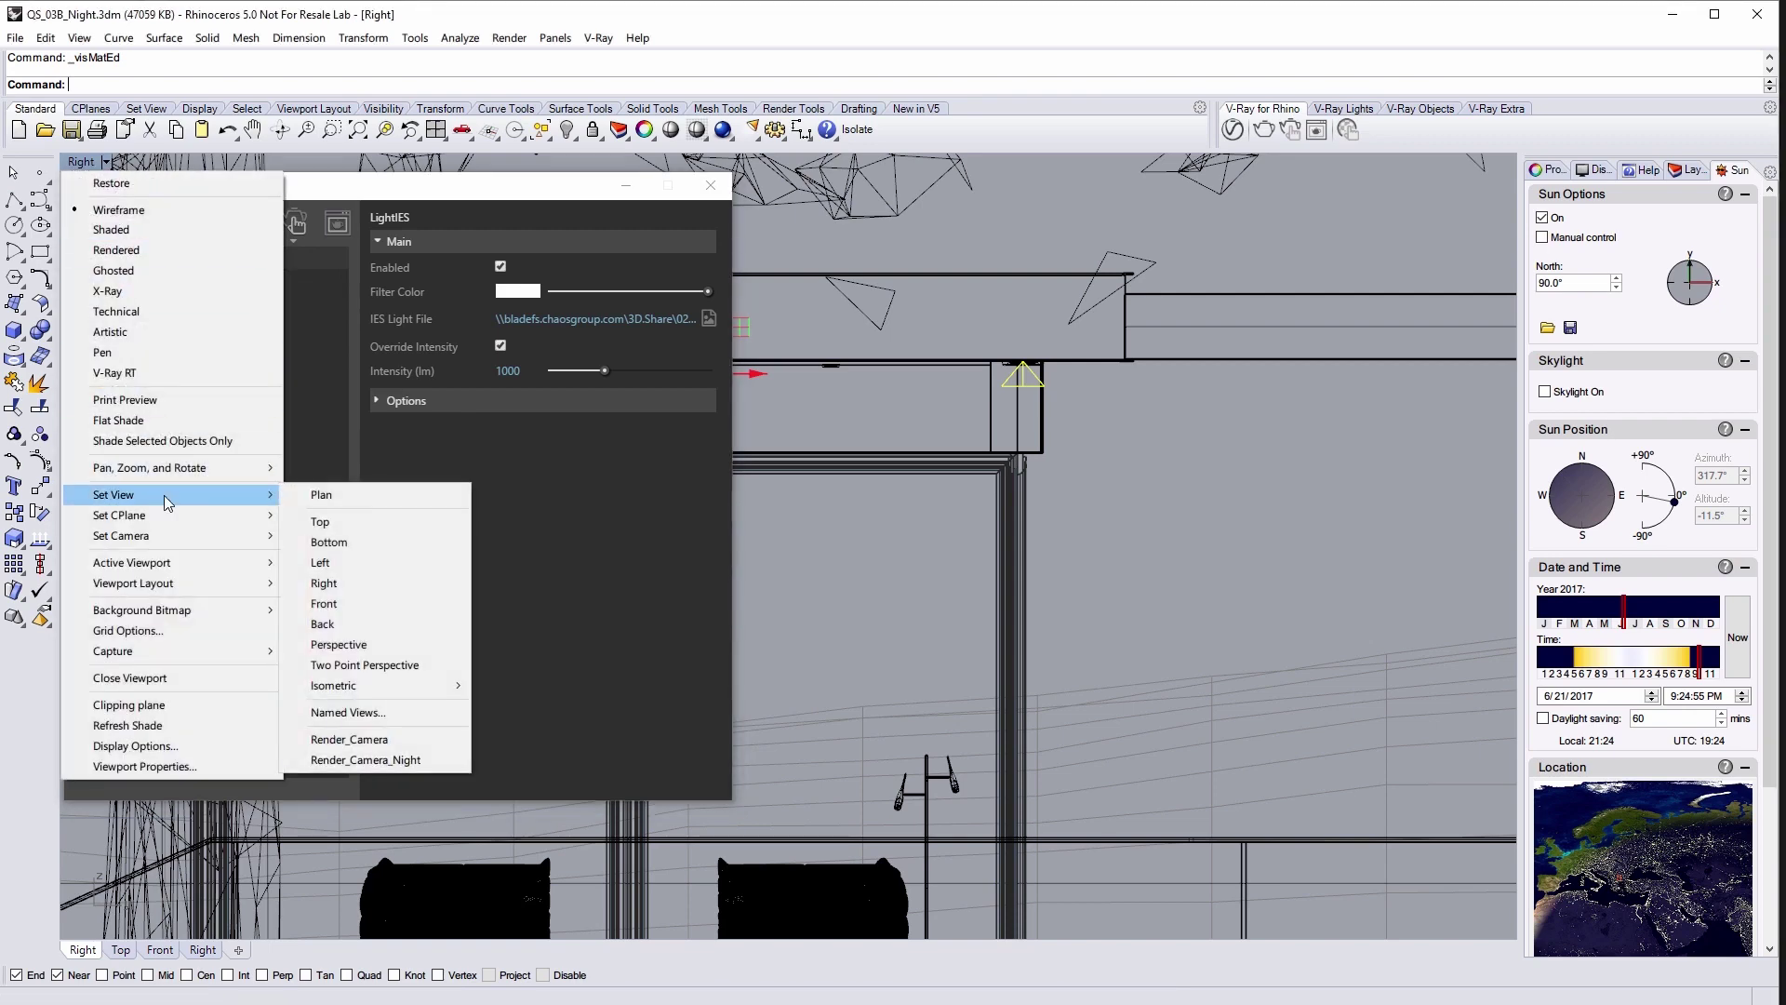
pyautogui.click(421, 760)
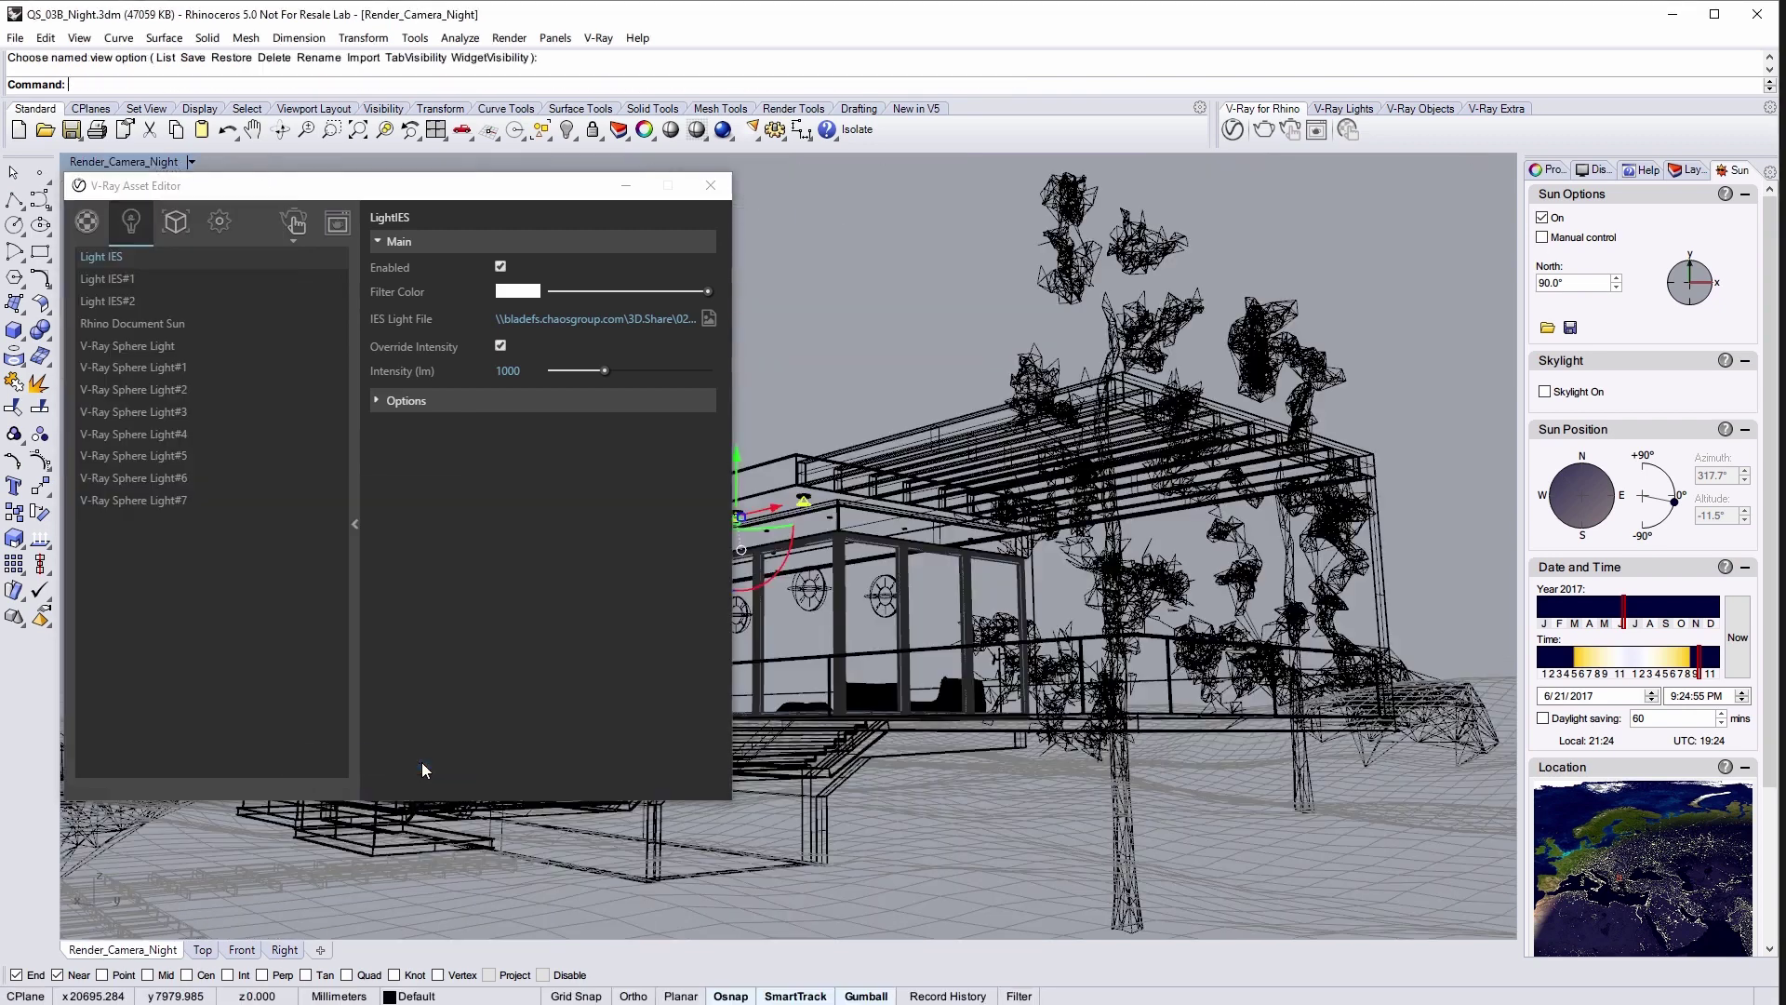
pyautogui.click(1288, 135)
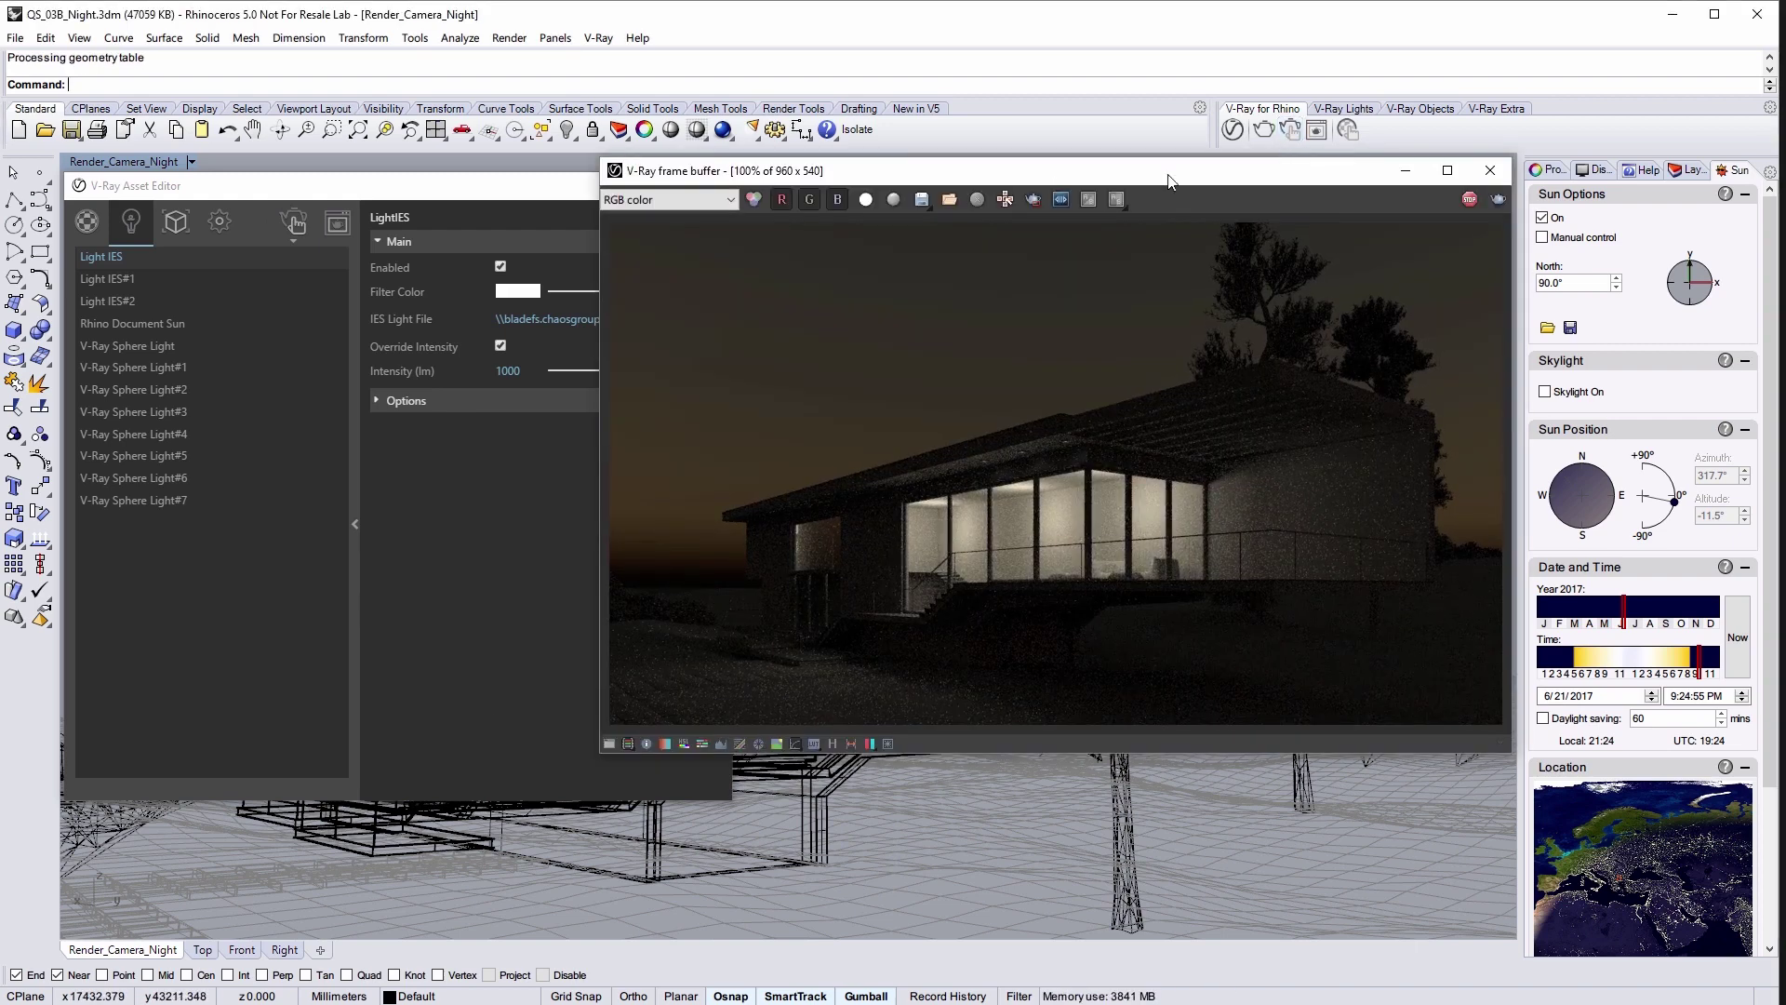
pyautogui.click(525, 370)
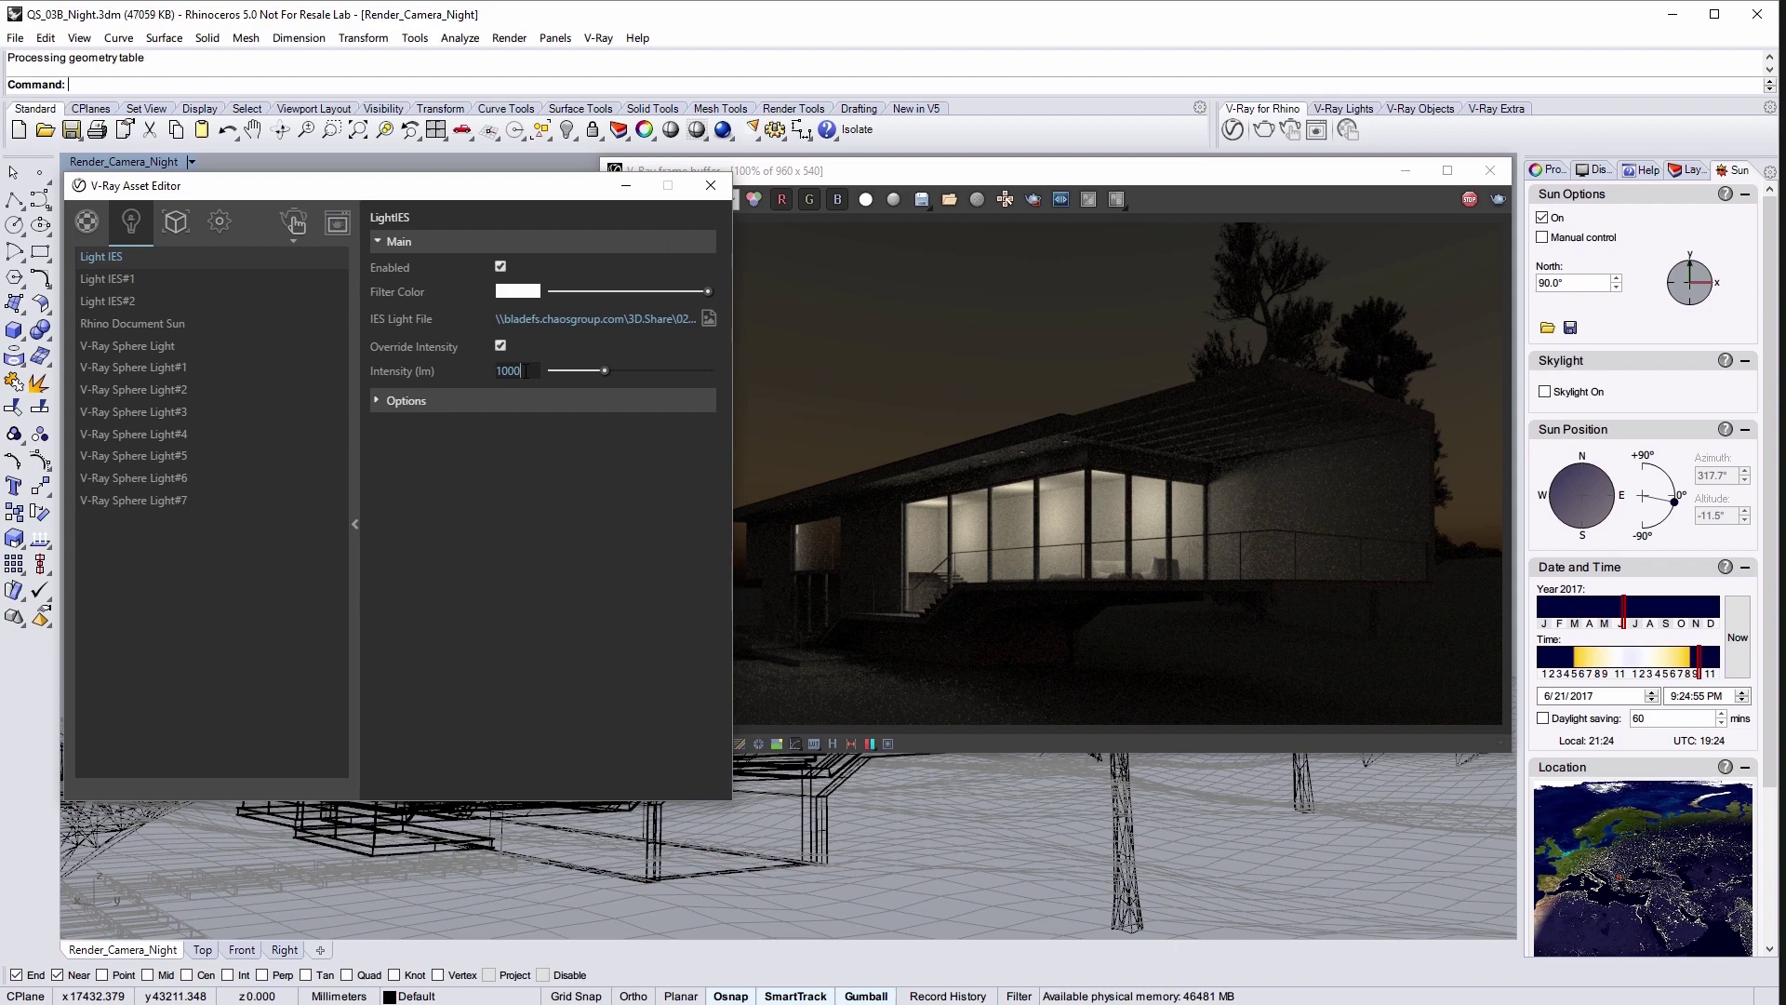
pyautogui.press('Return')
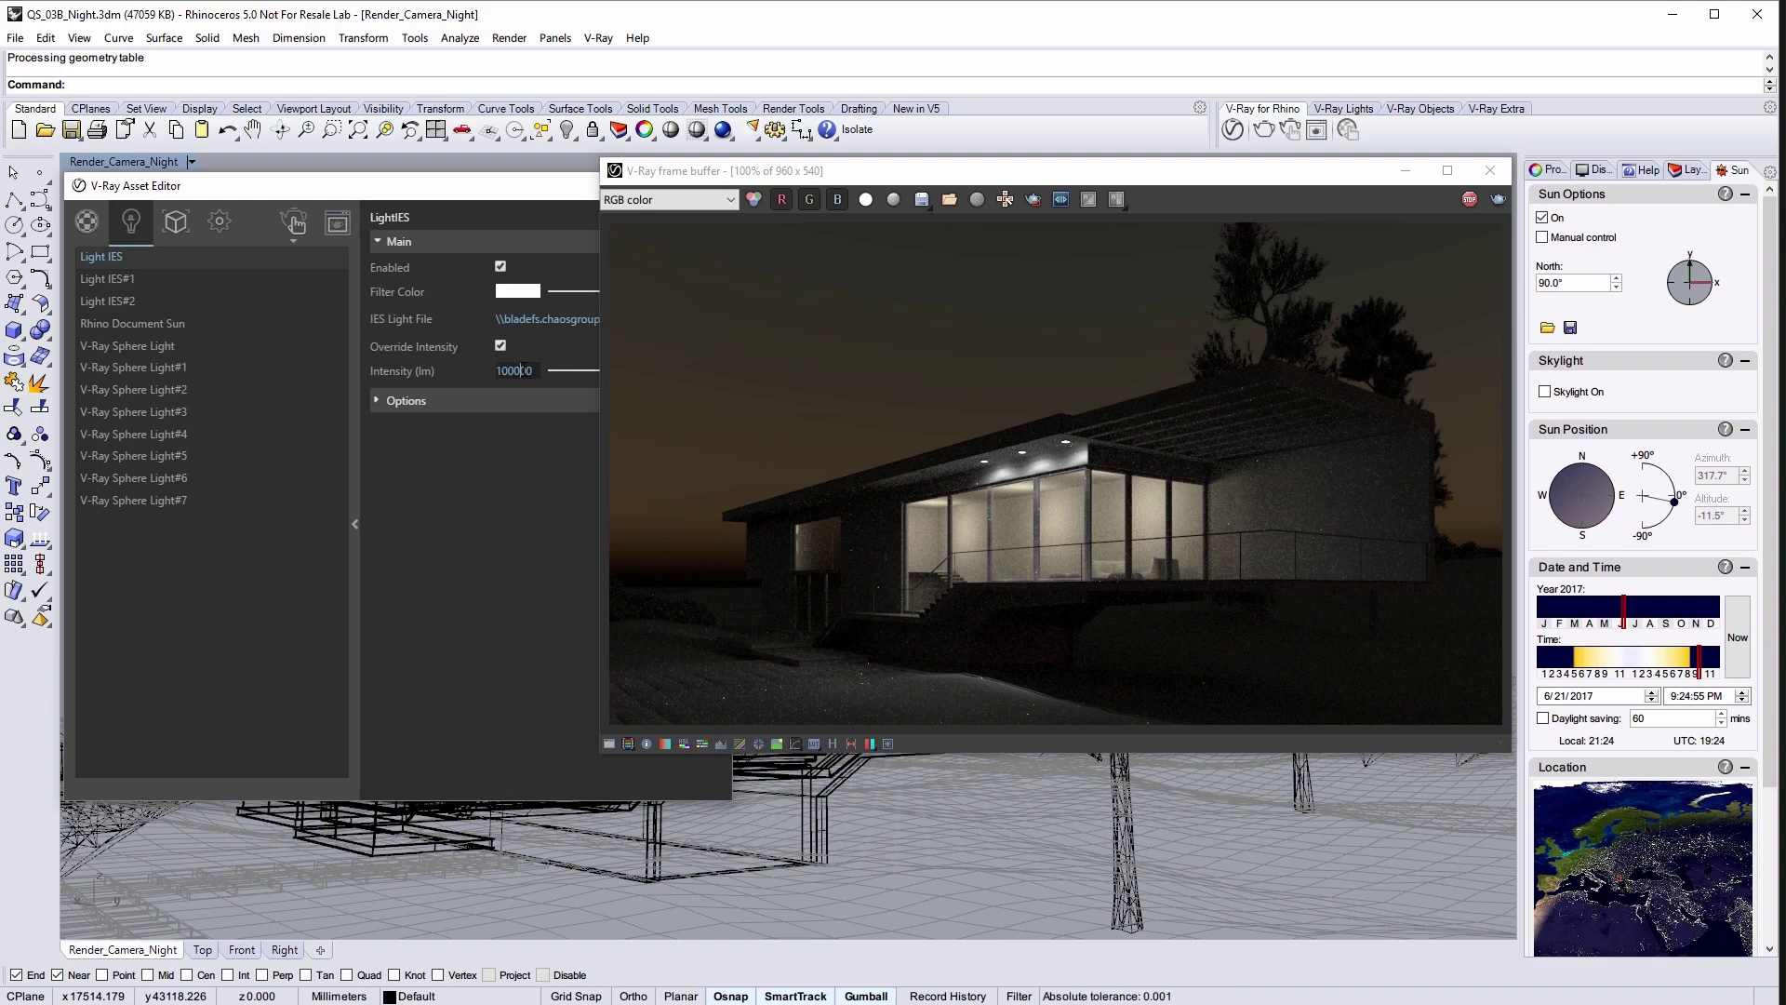
# Close the frame buffer and turn on the BG_Plate layer.
pyautogui.click(1489, 171)
pyautogui.click(1689, 171)
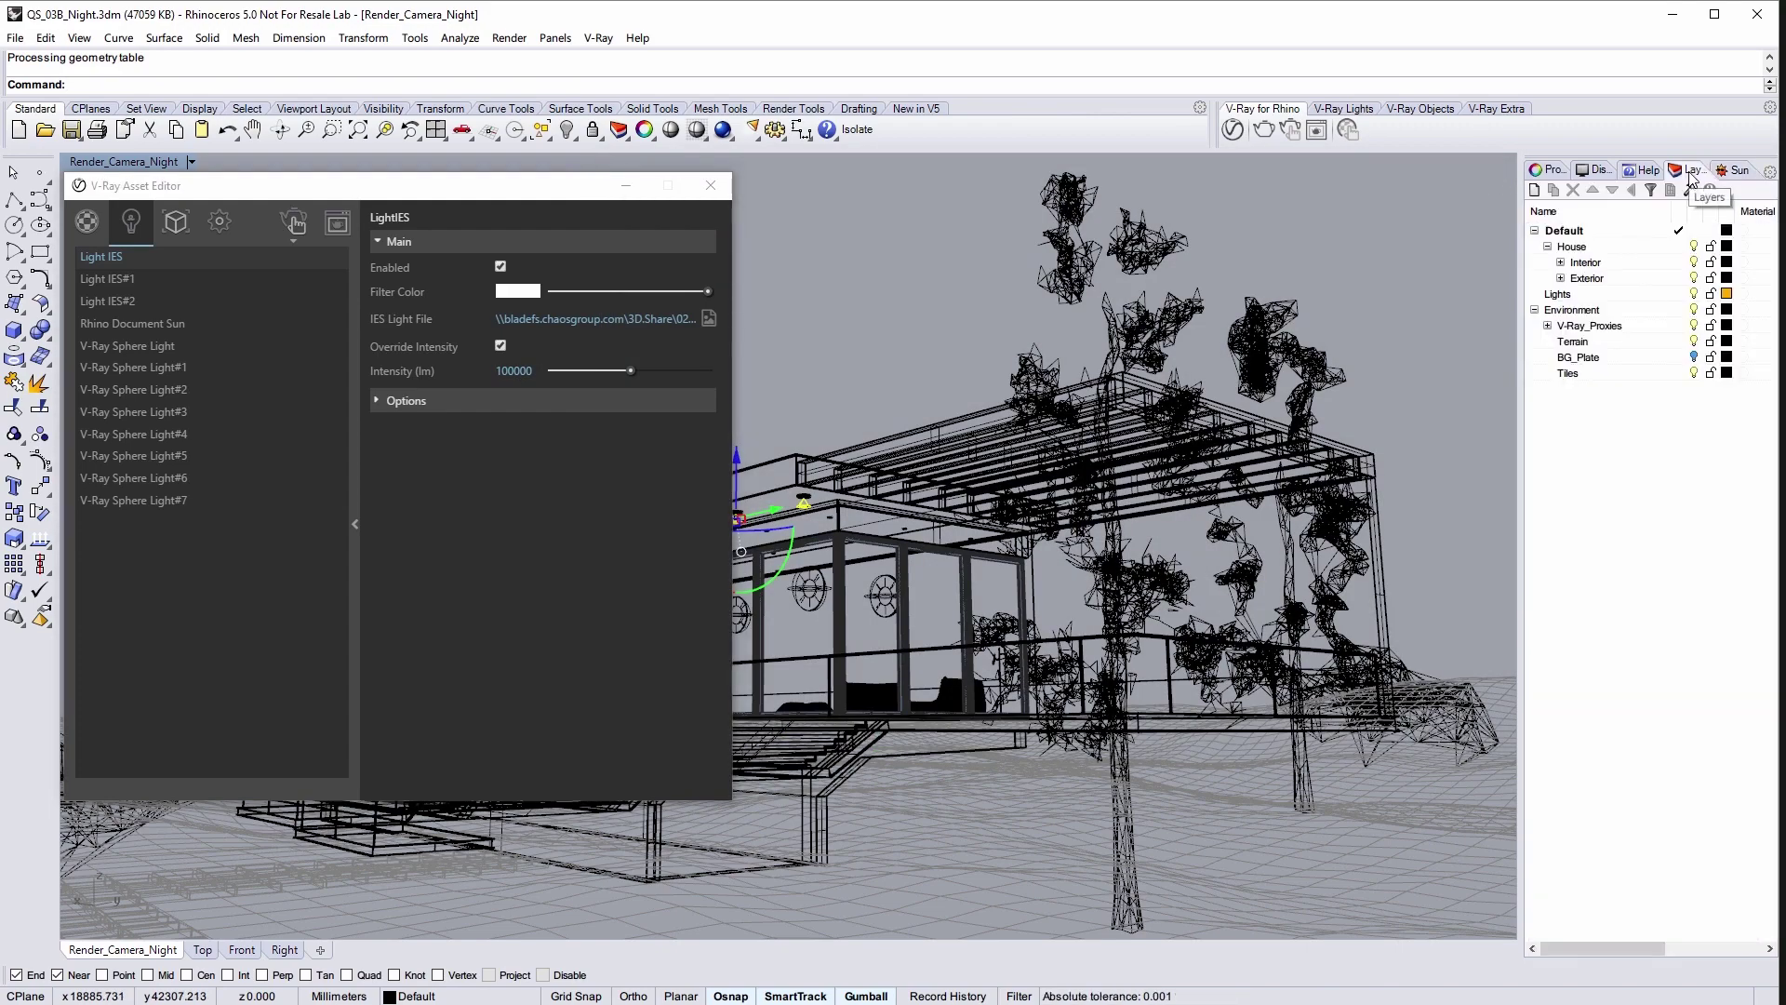
pyautogui.click(1575, 361)
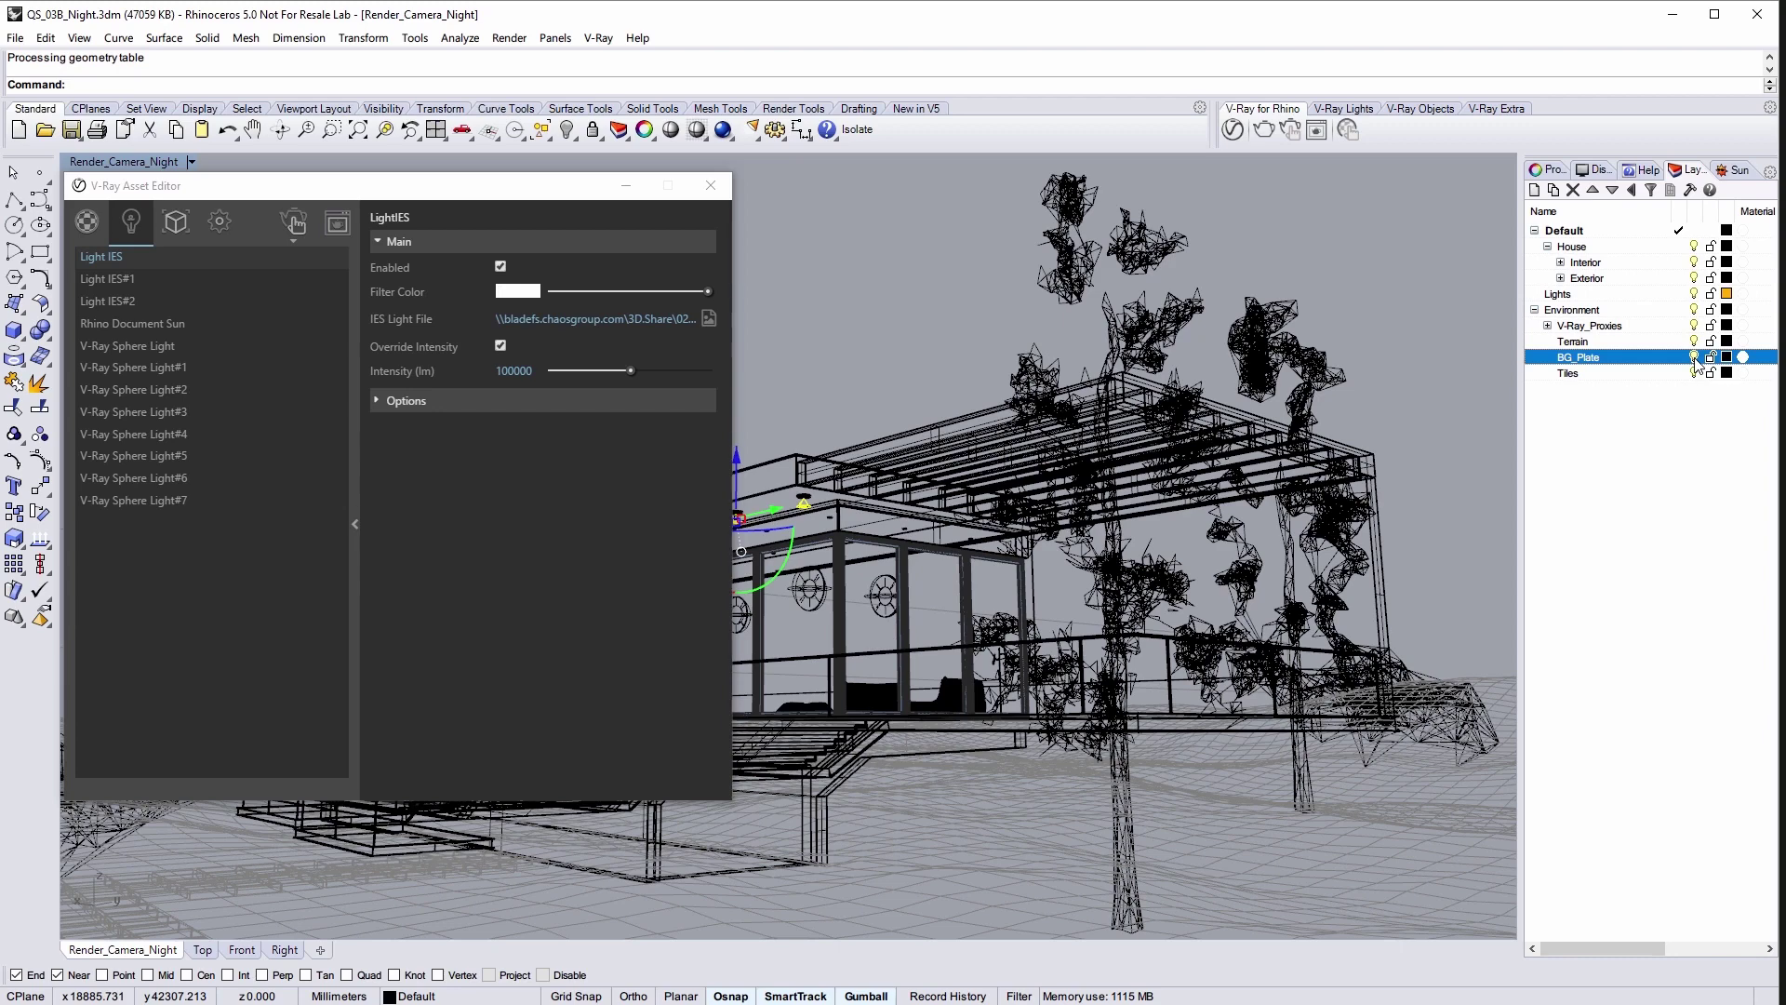
# Set the Grass fur's per-area distribution to 0.005 in the asset editor's geometry section.
pyautogui.click(176, 225)
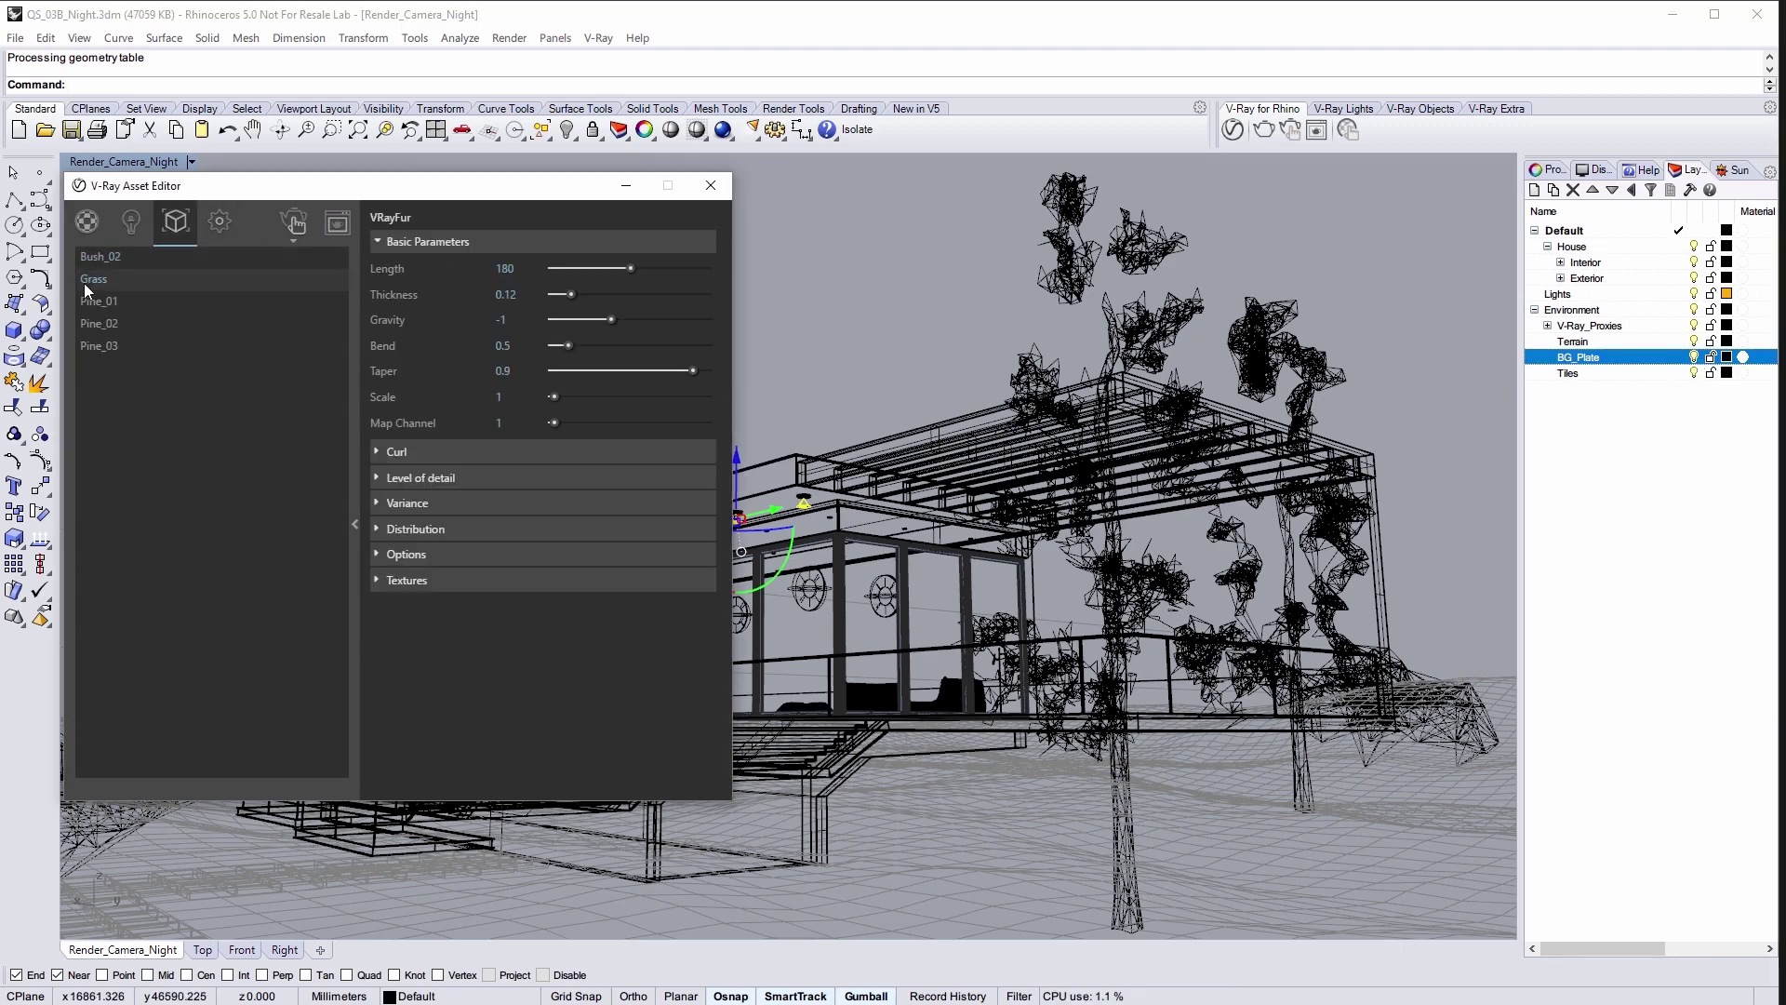
pyautogui.click(400, 530)
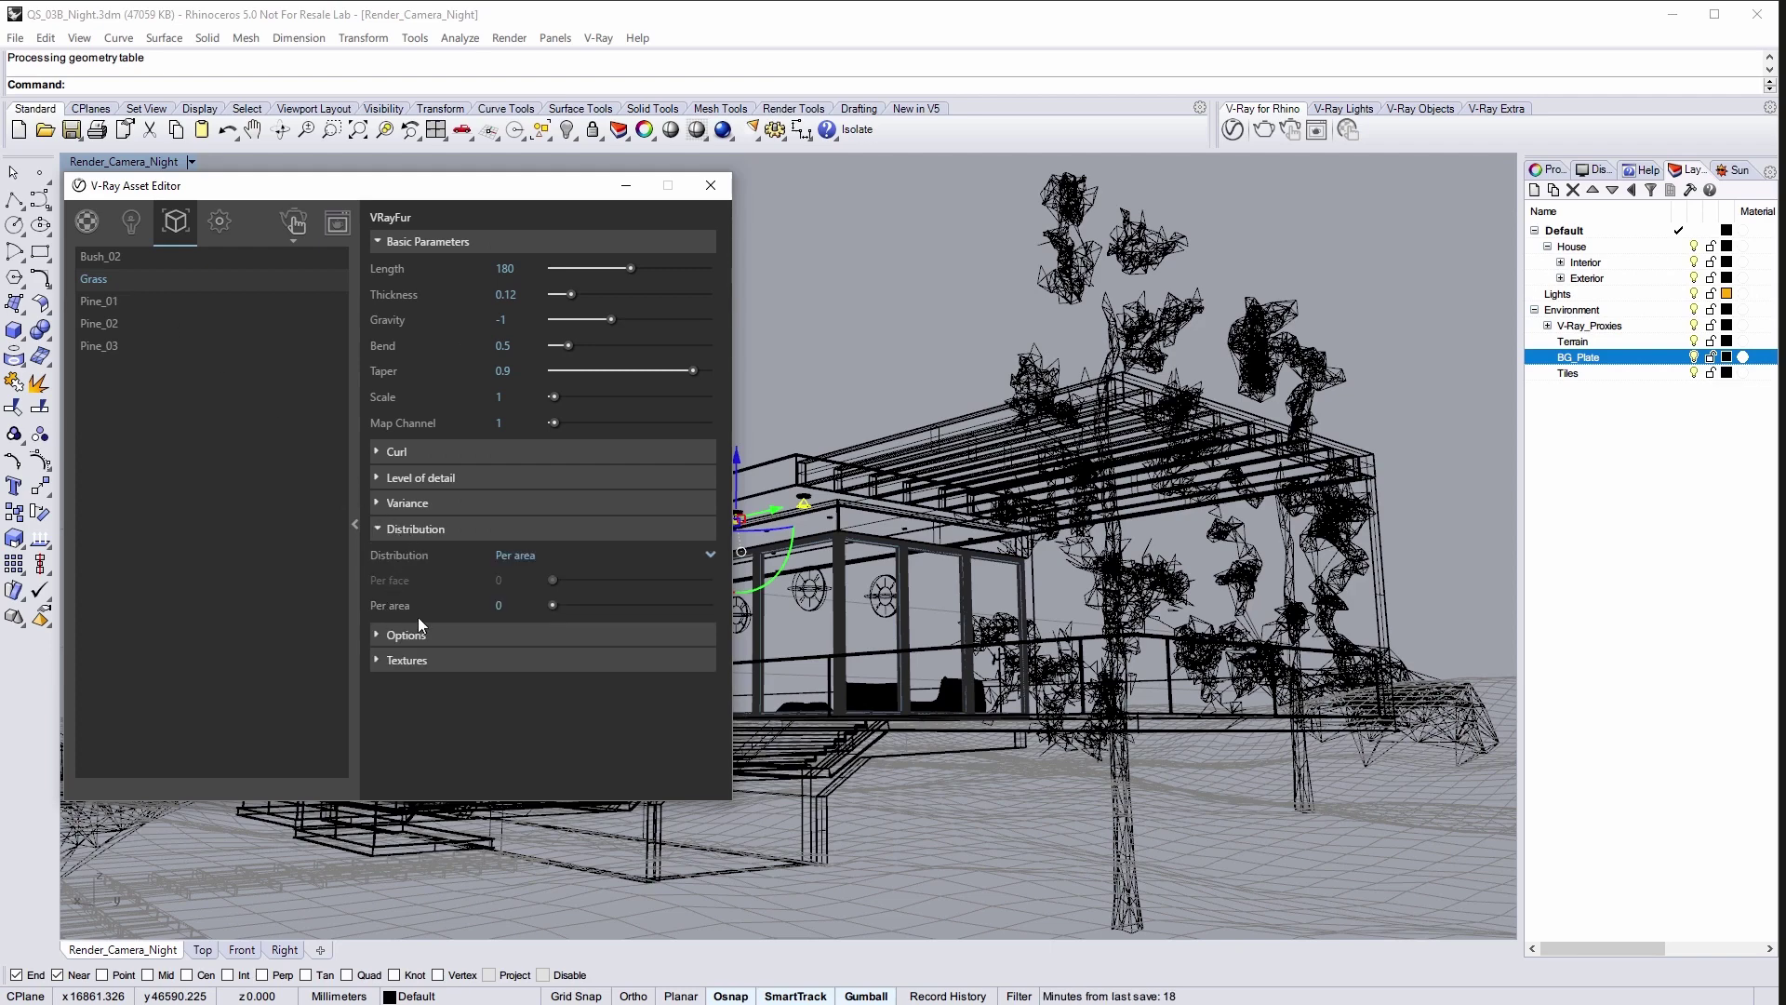
pyautogui.click(515, 606)
pyautogui.write('.005')
pyautogui.click(357, 435)
# Set the render output's image width to 1280 in the V-Ray settings.
pyautogui.click(219, 224)
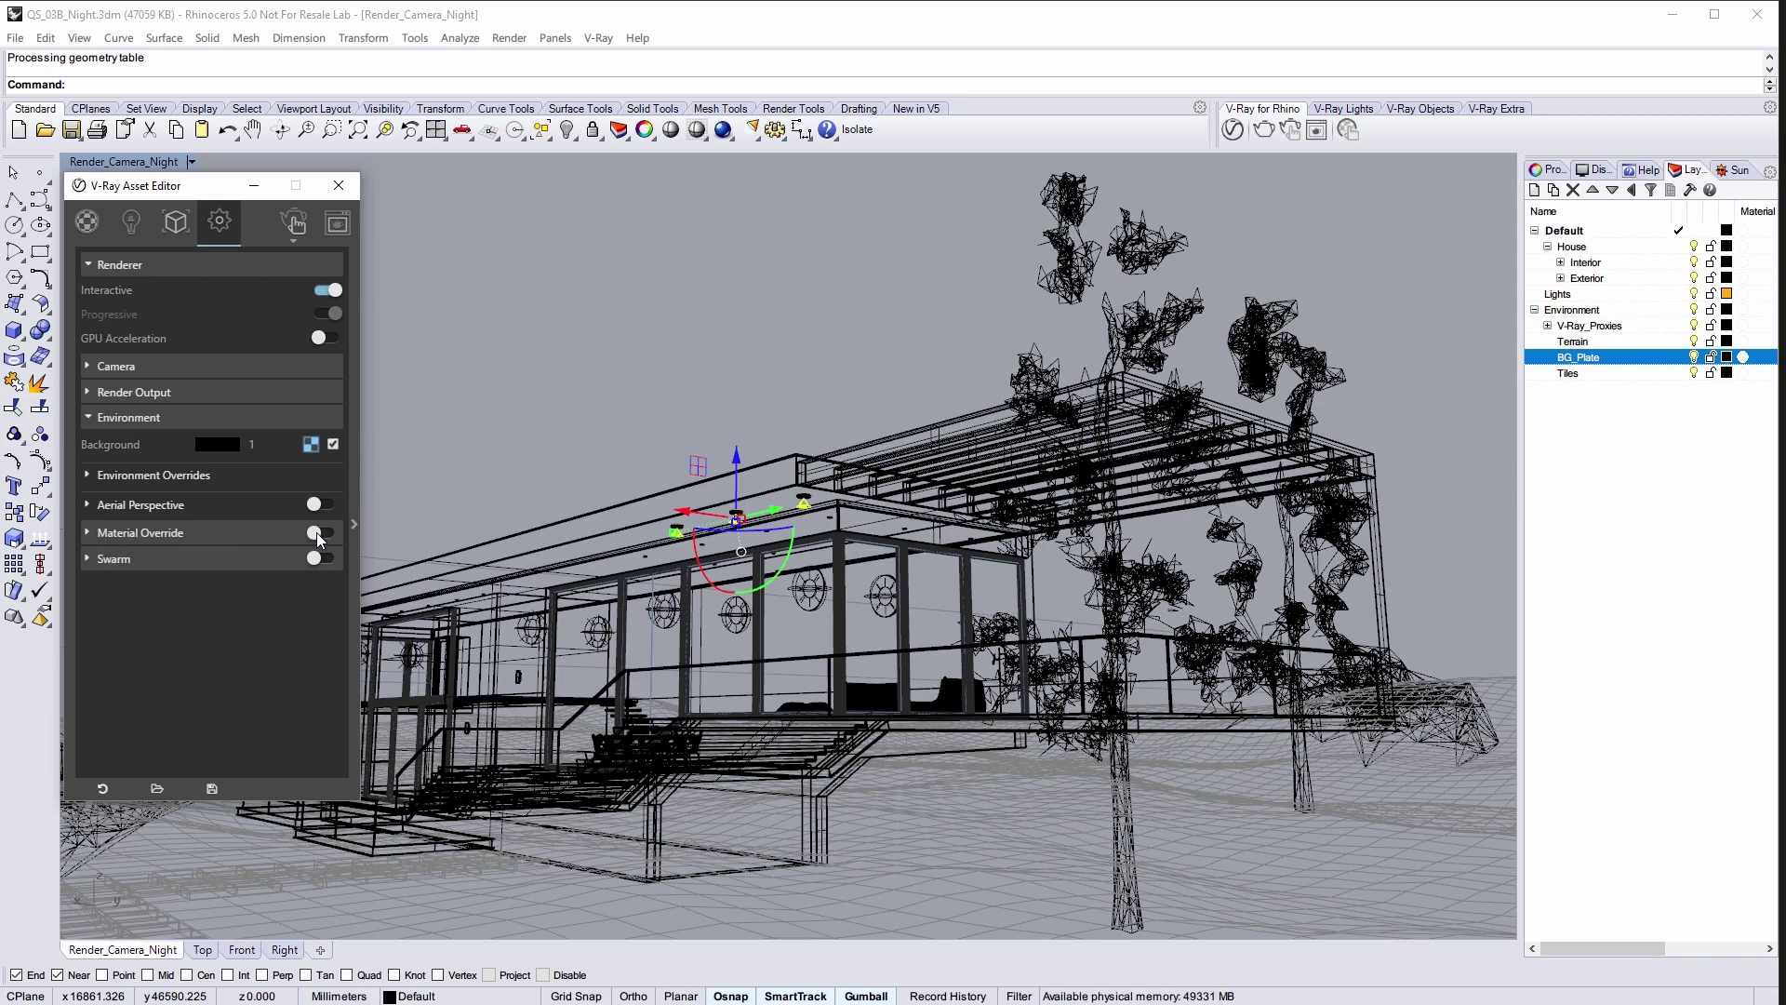
pyautogui.click(211, 416)
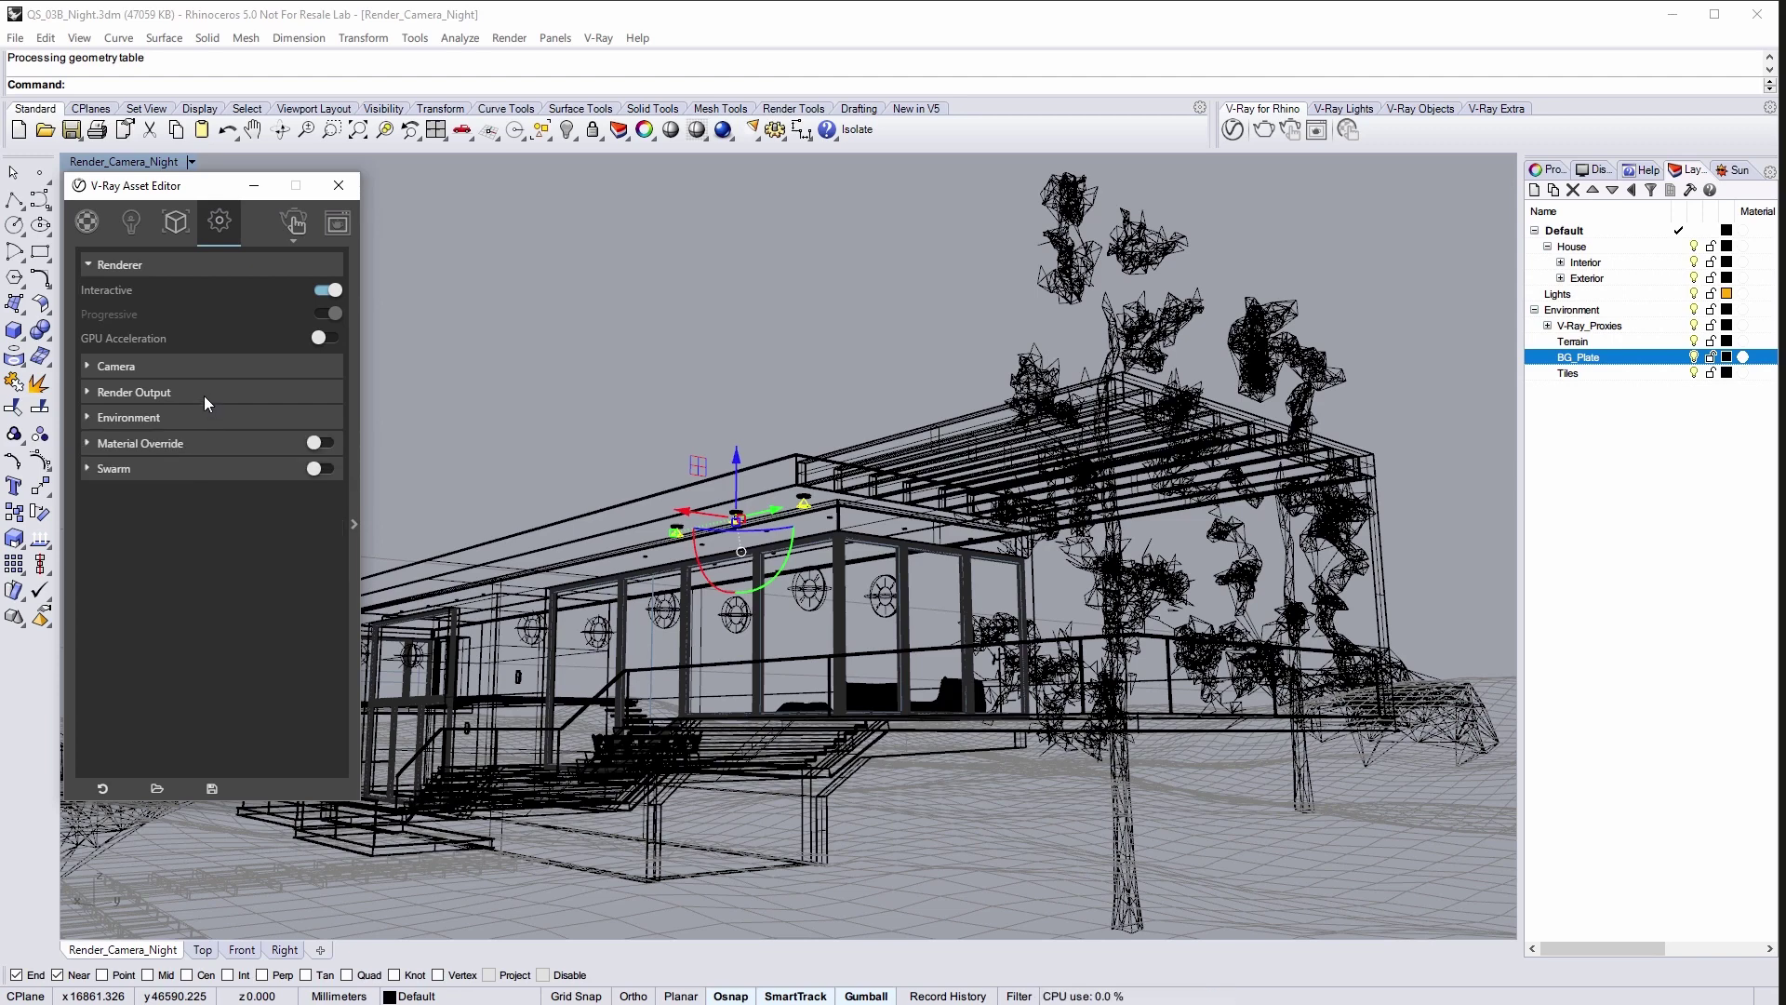
pyautogui.click(204, 393)
pyautogui.doubleClick(238, 462)
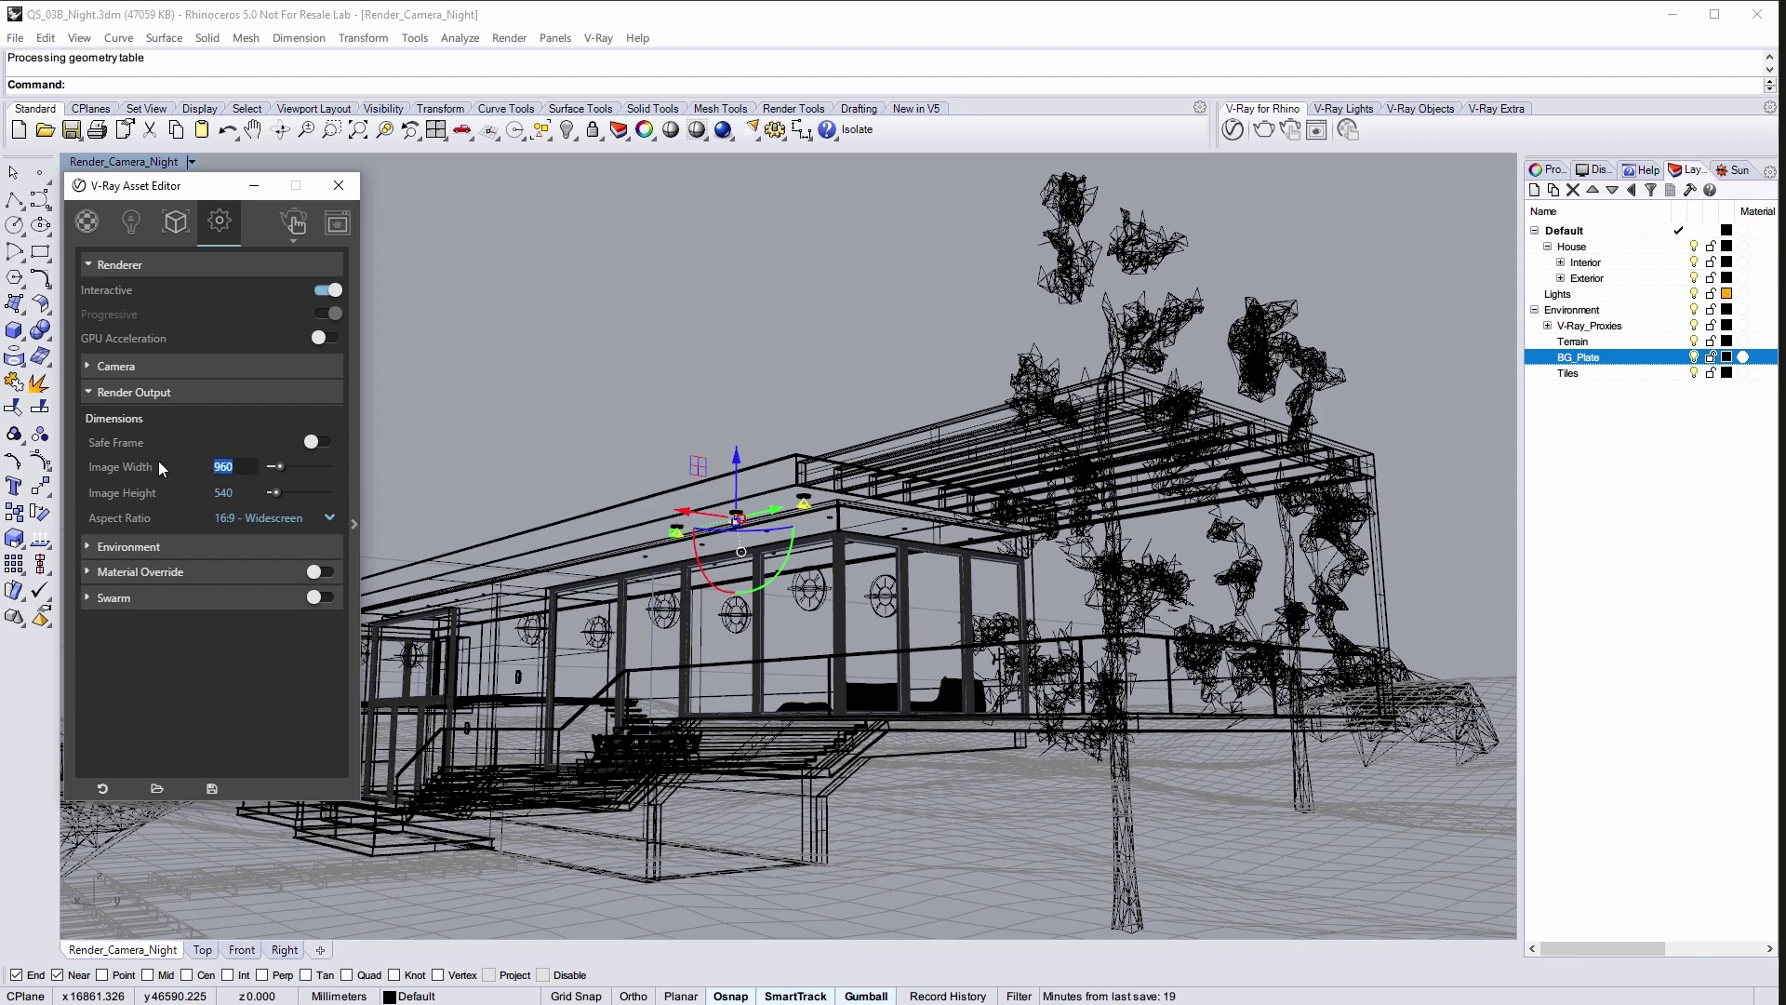
pyautogui.write('1280')
pyautogui.press('Return')
# Turn off the Interactive and Progressive modes and start a V-Ray production render.
pyautogui.click(320, 290)
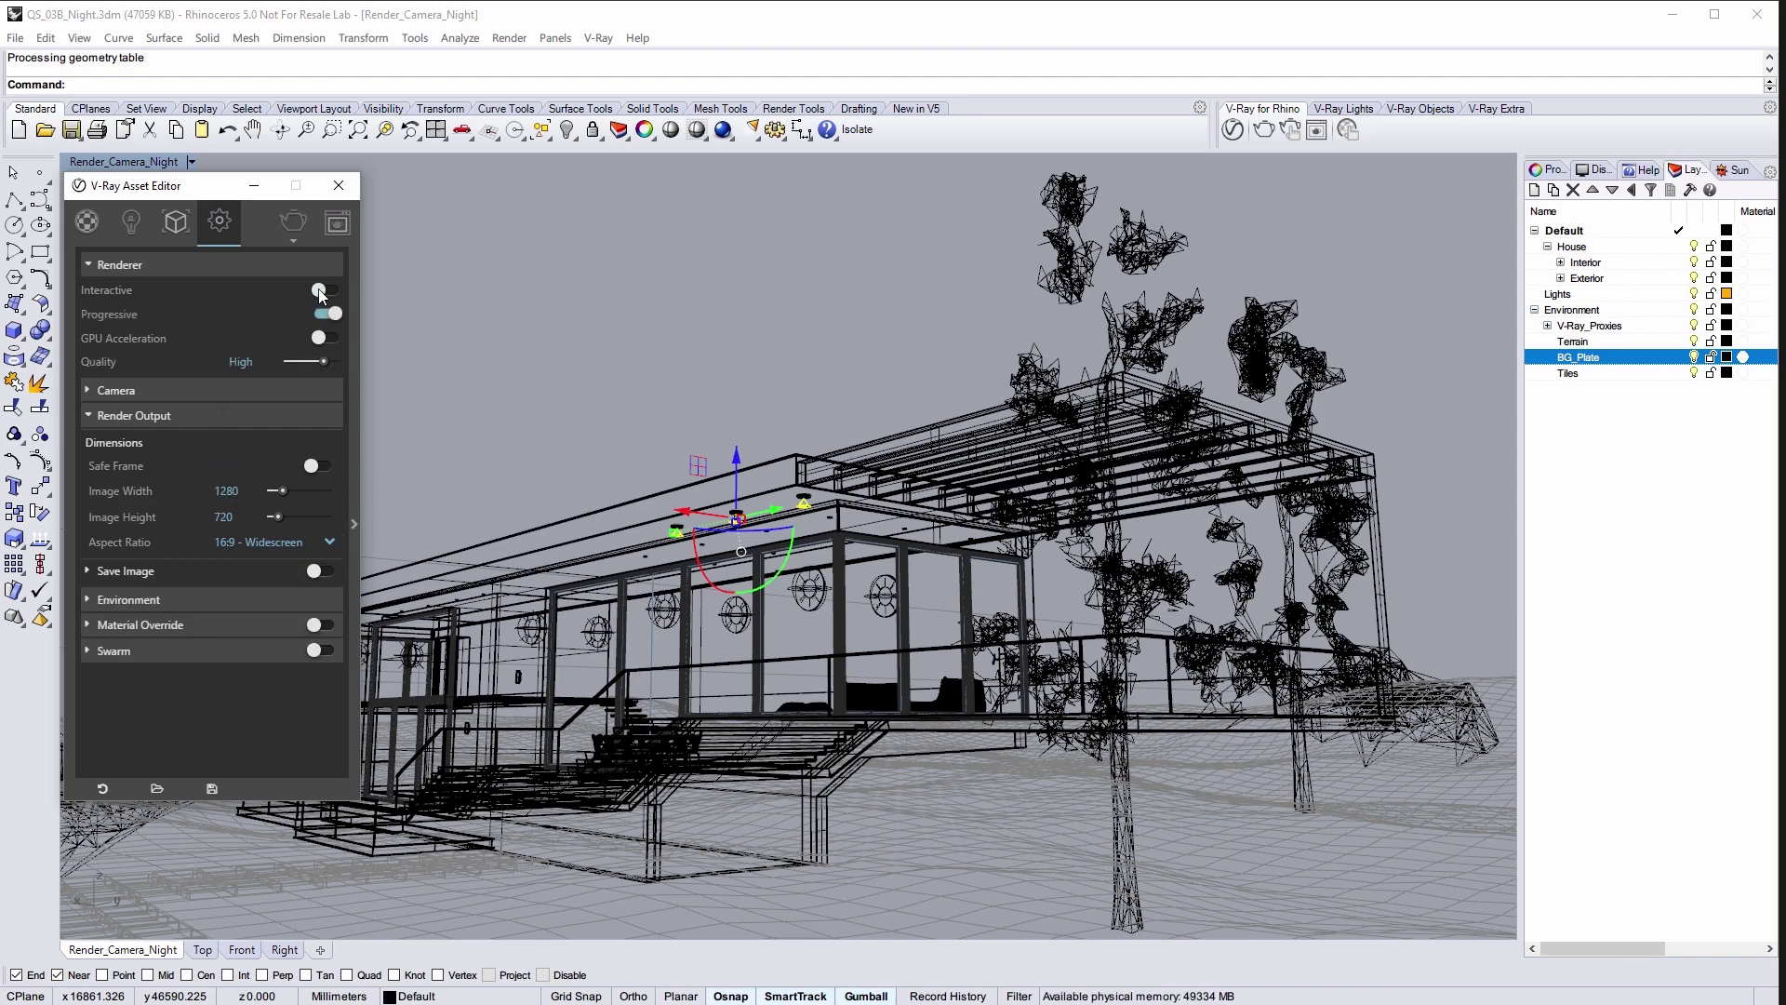
pyautogui.click(326, 315)
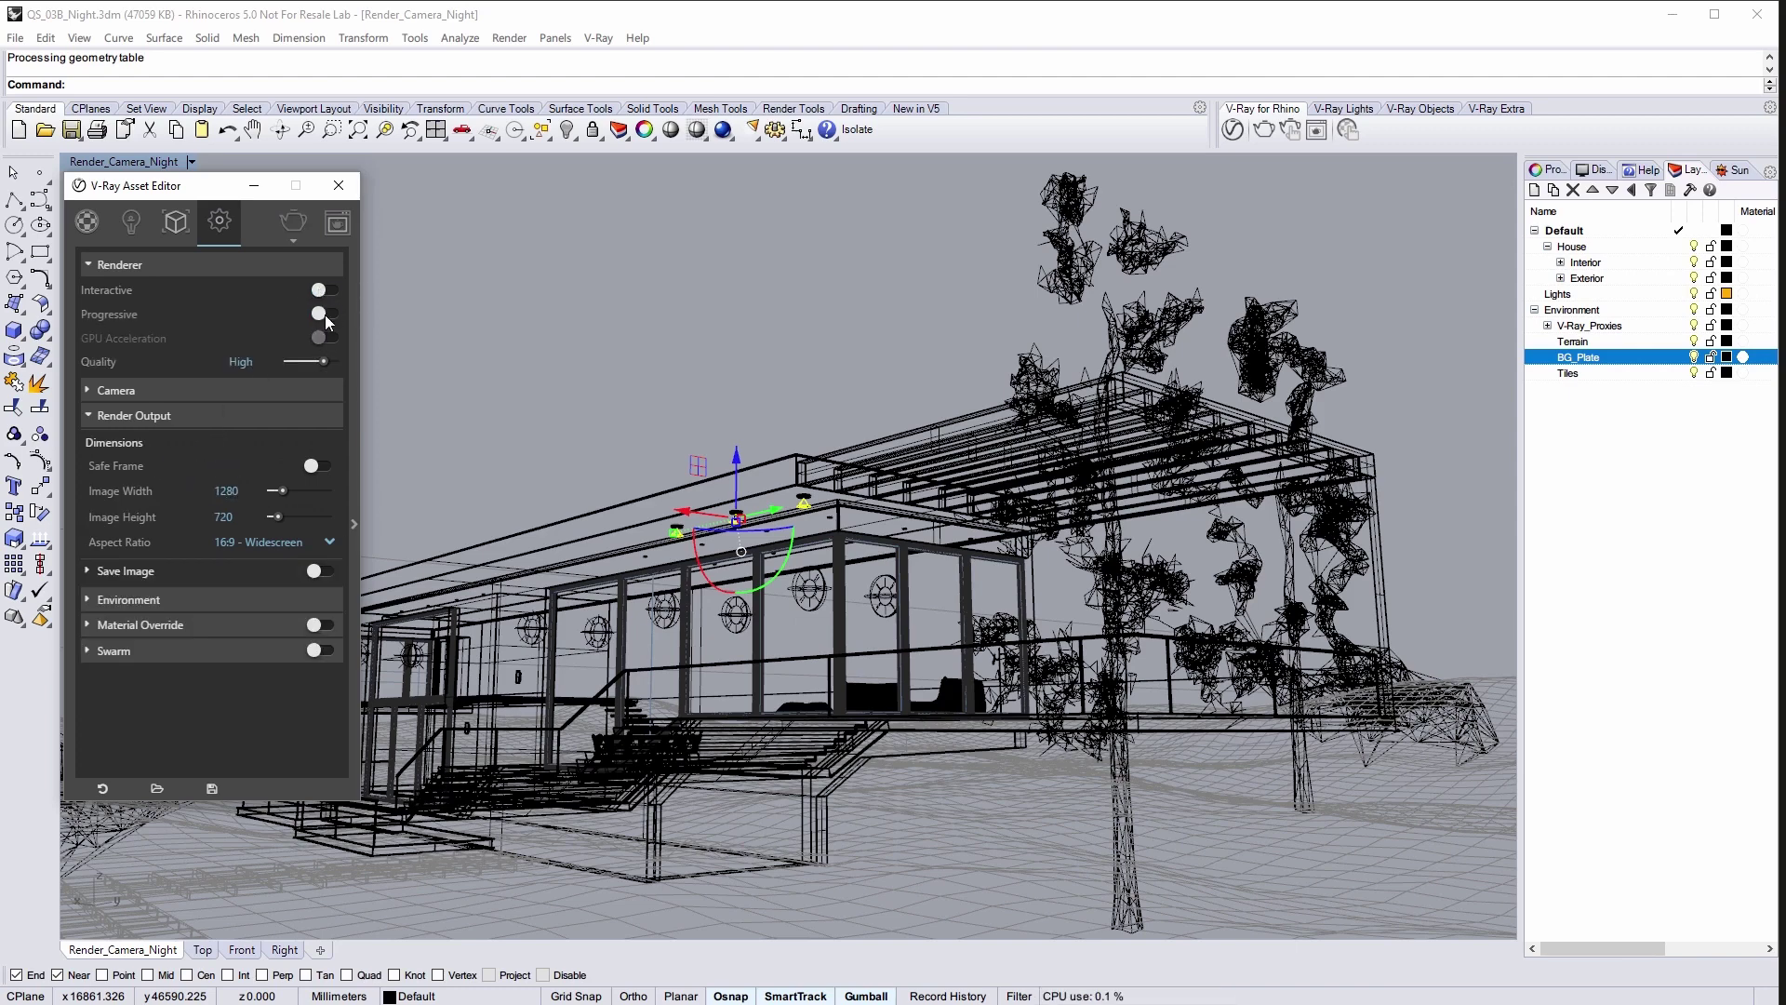
pyautogui.click(291, 242)
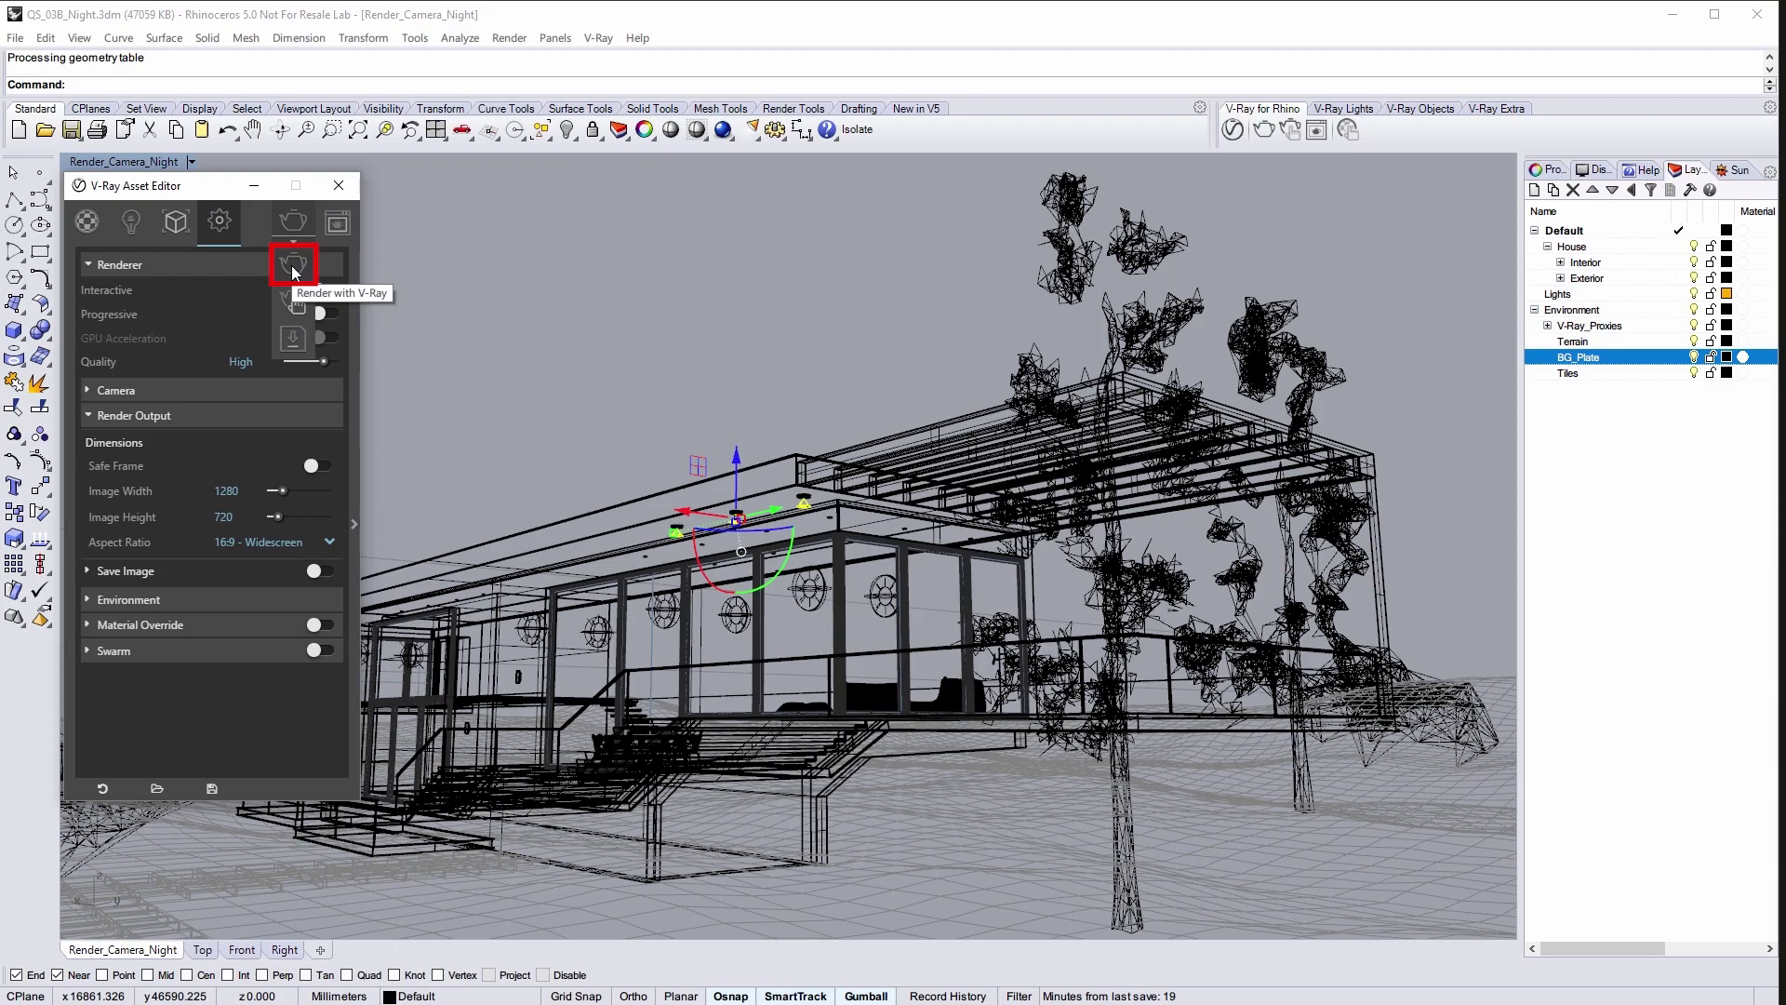
pyautogui.click(292, 267)
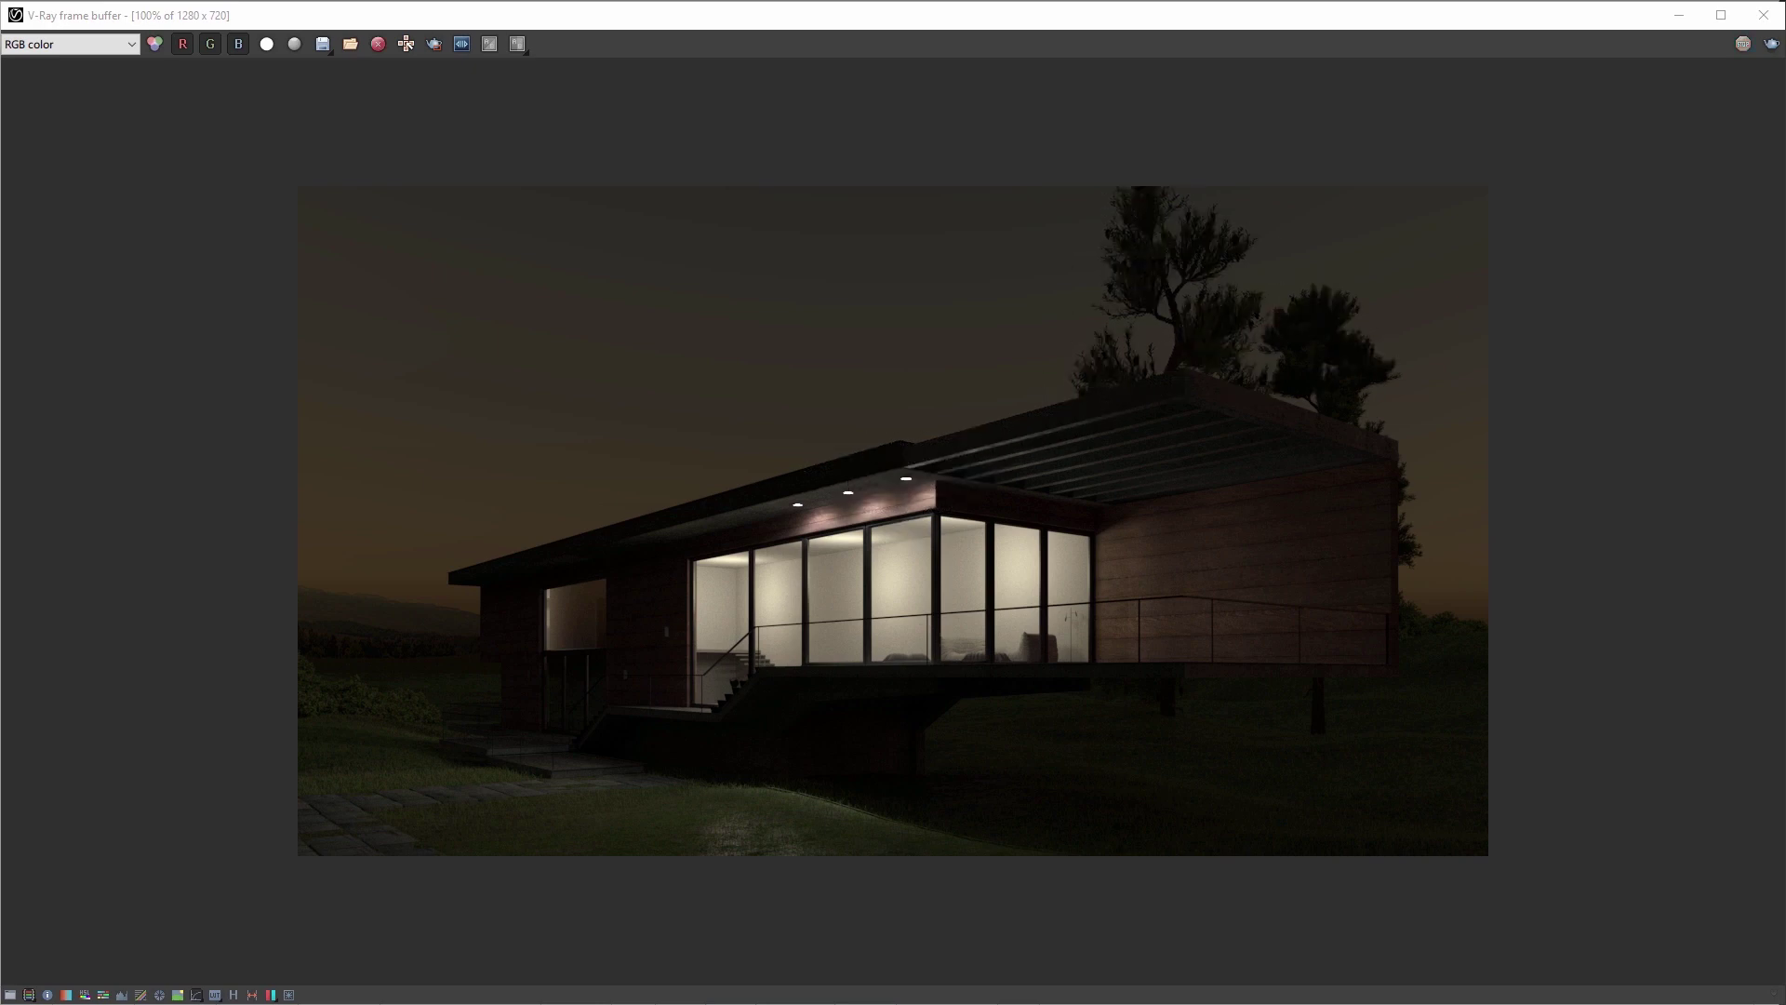
# Maximise the frame buffer, enable the Curve colour correction and bend the curve to darken the shadows slightly and strongly brighten the highlights.
pyautogui.press('super+Up')
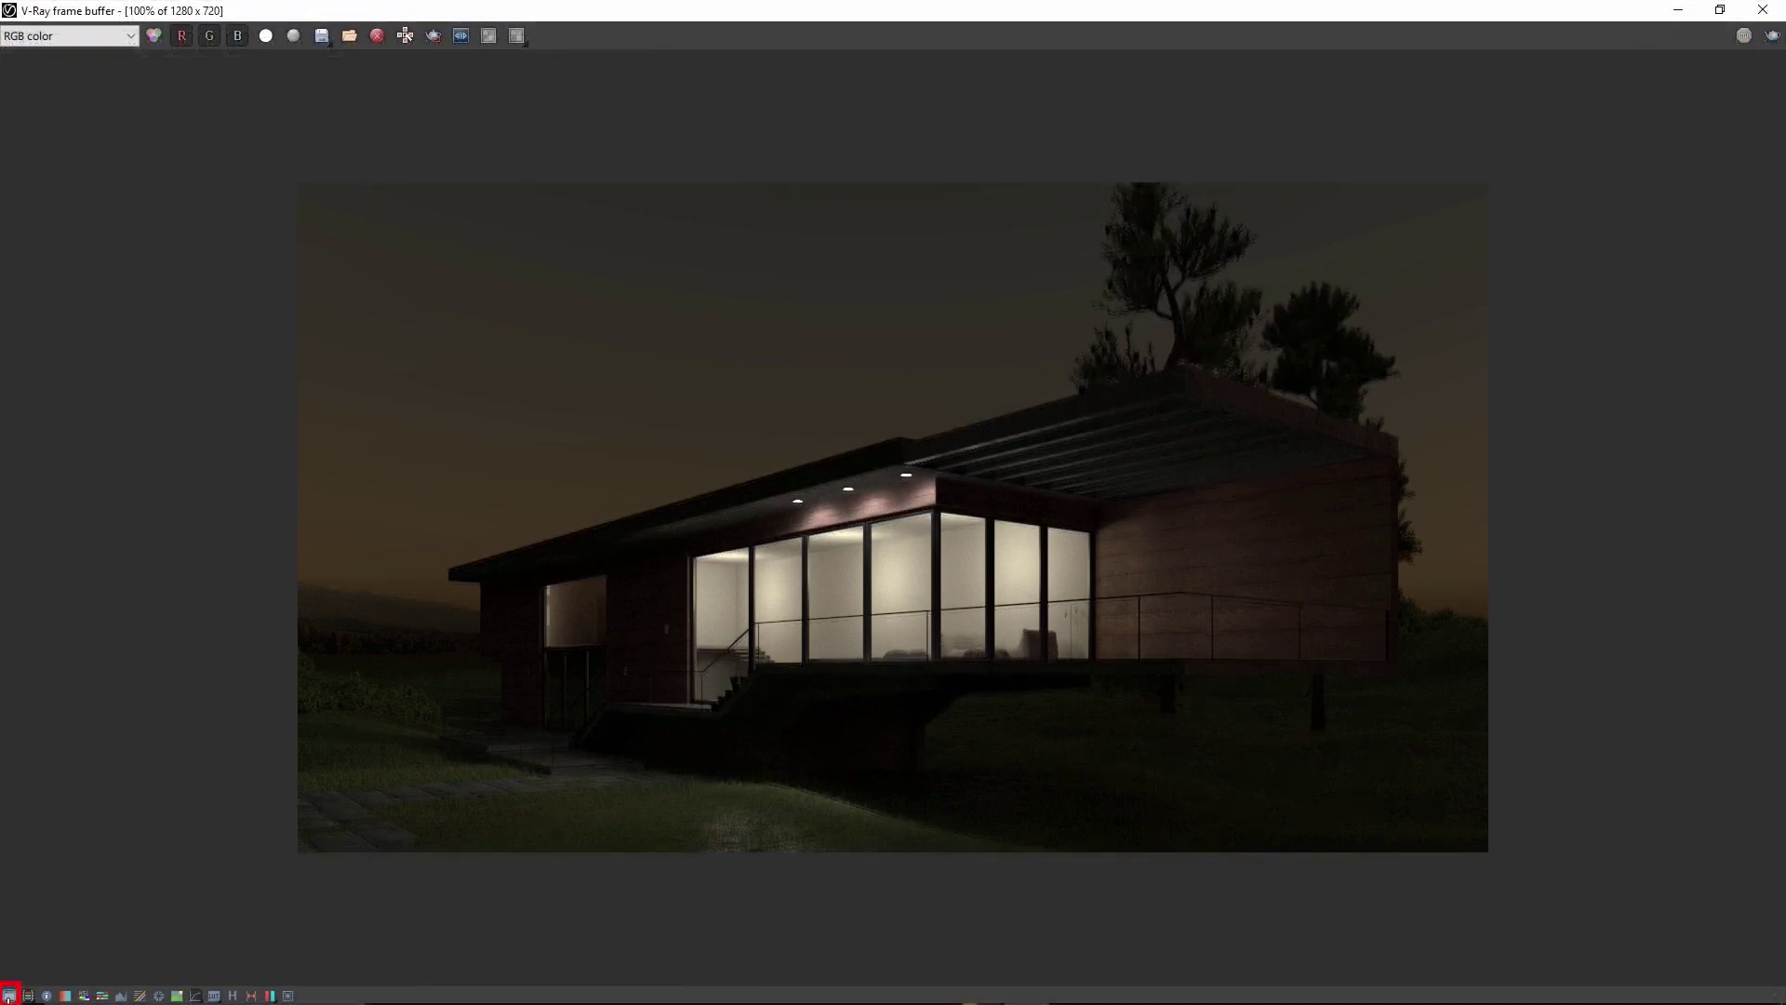
pyautogui.click(9, 995)
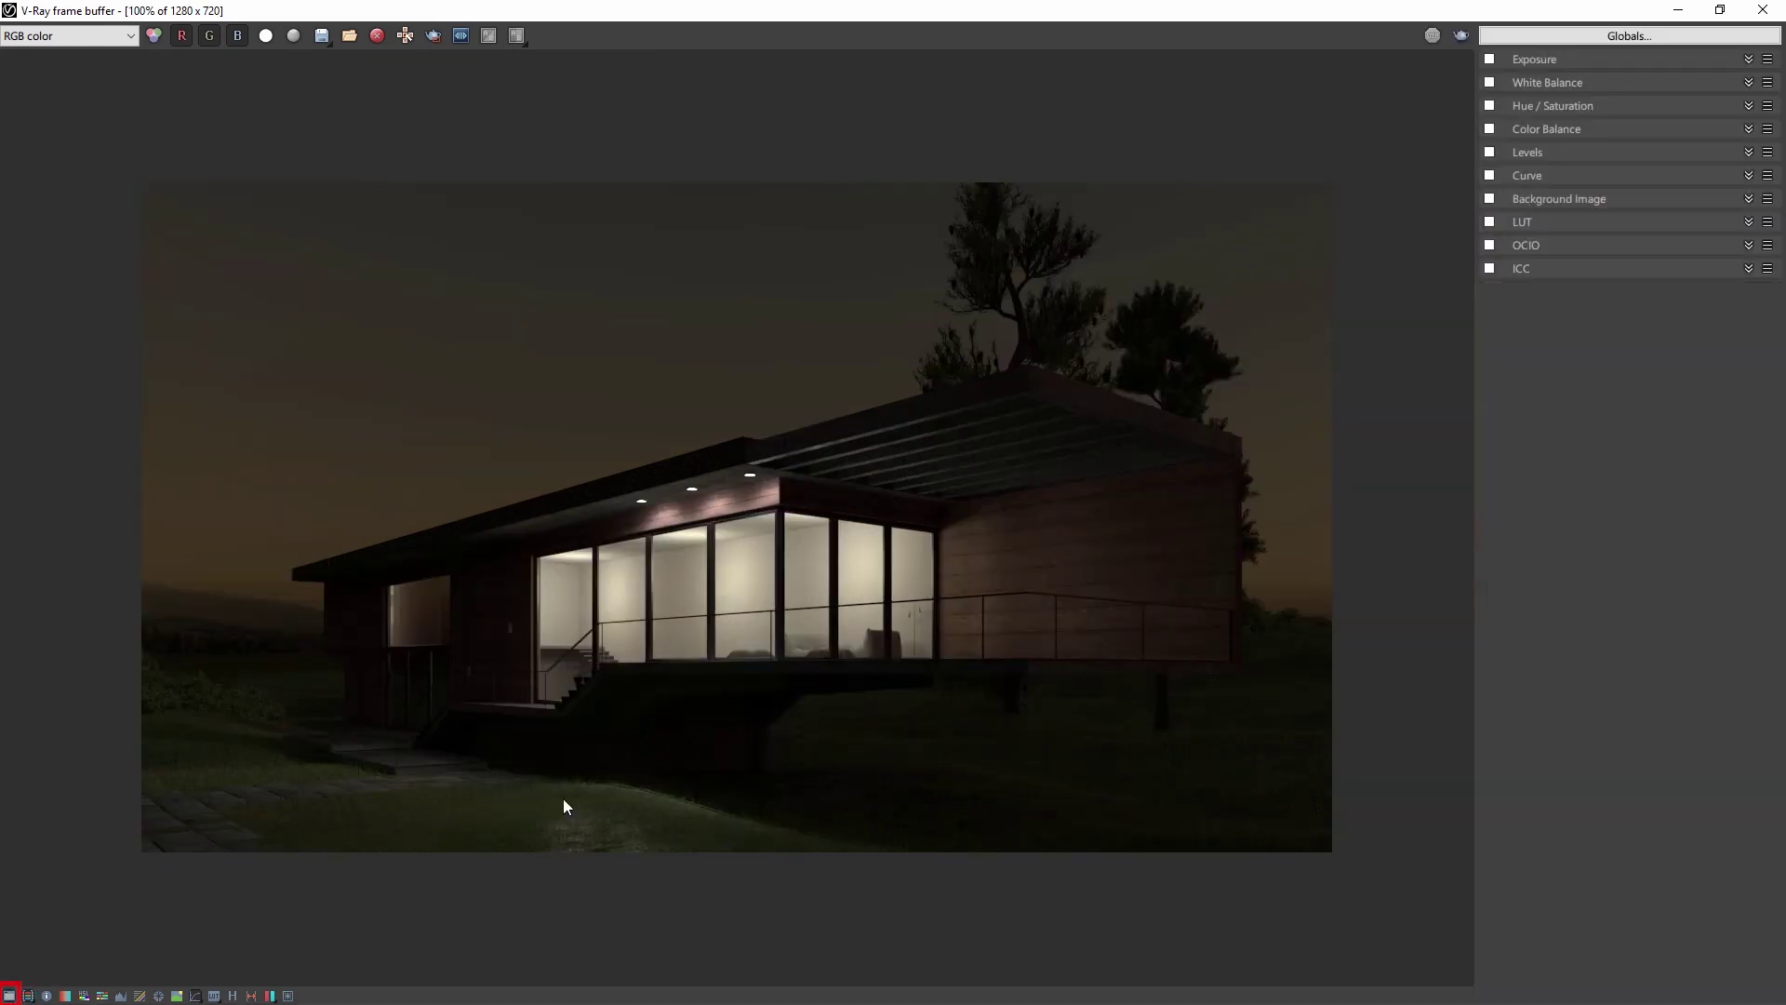
pyautogui.click(1541, 186)
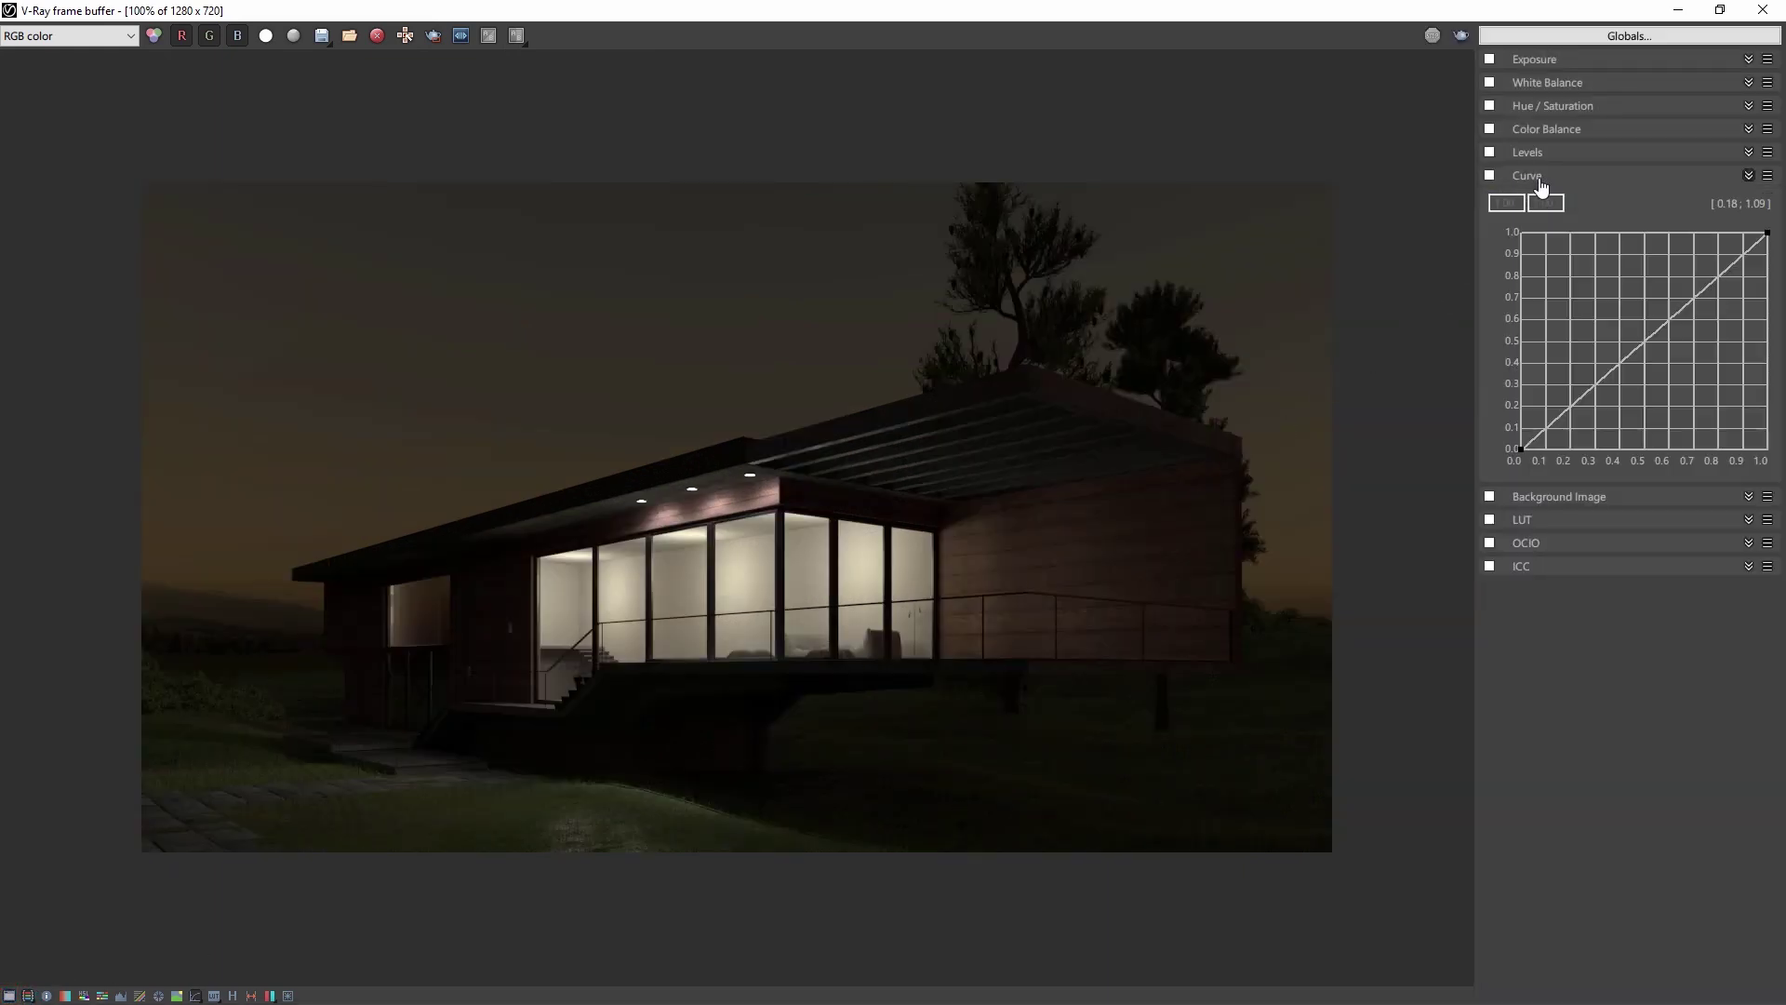
pyautogui.click(1491, 176)
pyautogui.click(1517, 447)
pyautogui.moveTo(1591, 393); pyautogui.dragTo(1595, 402)
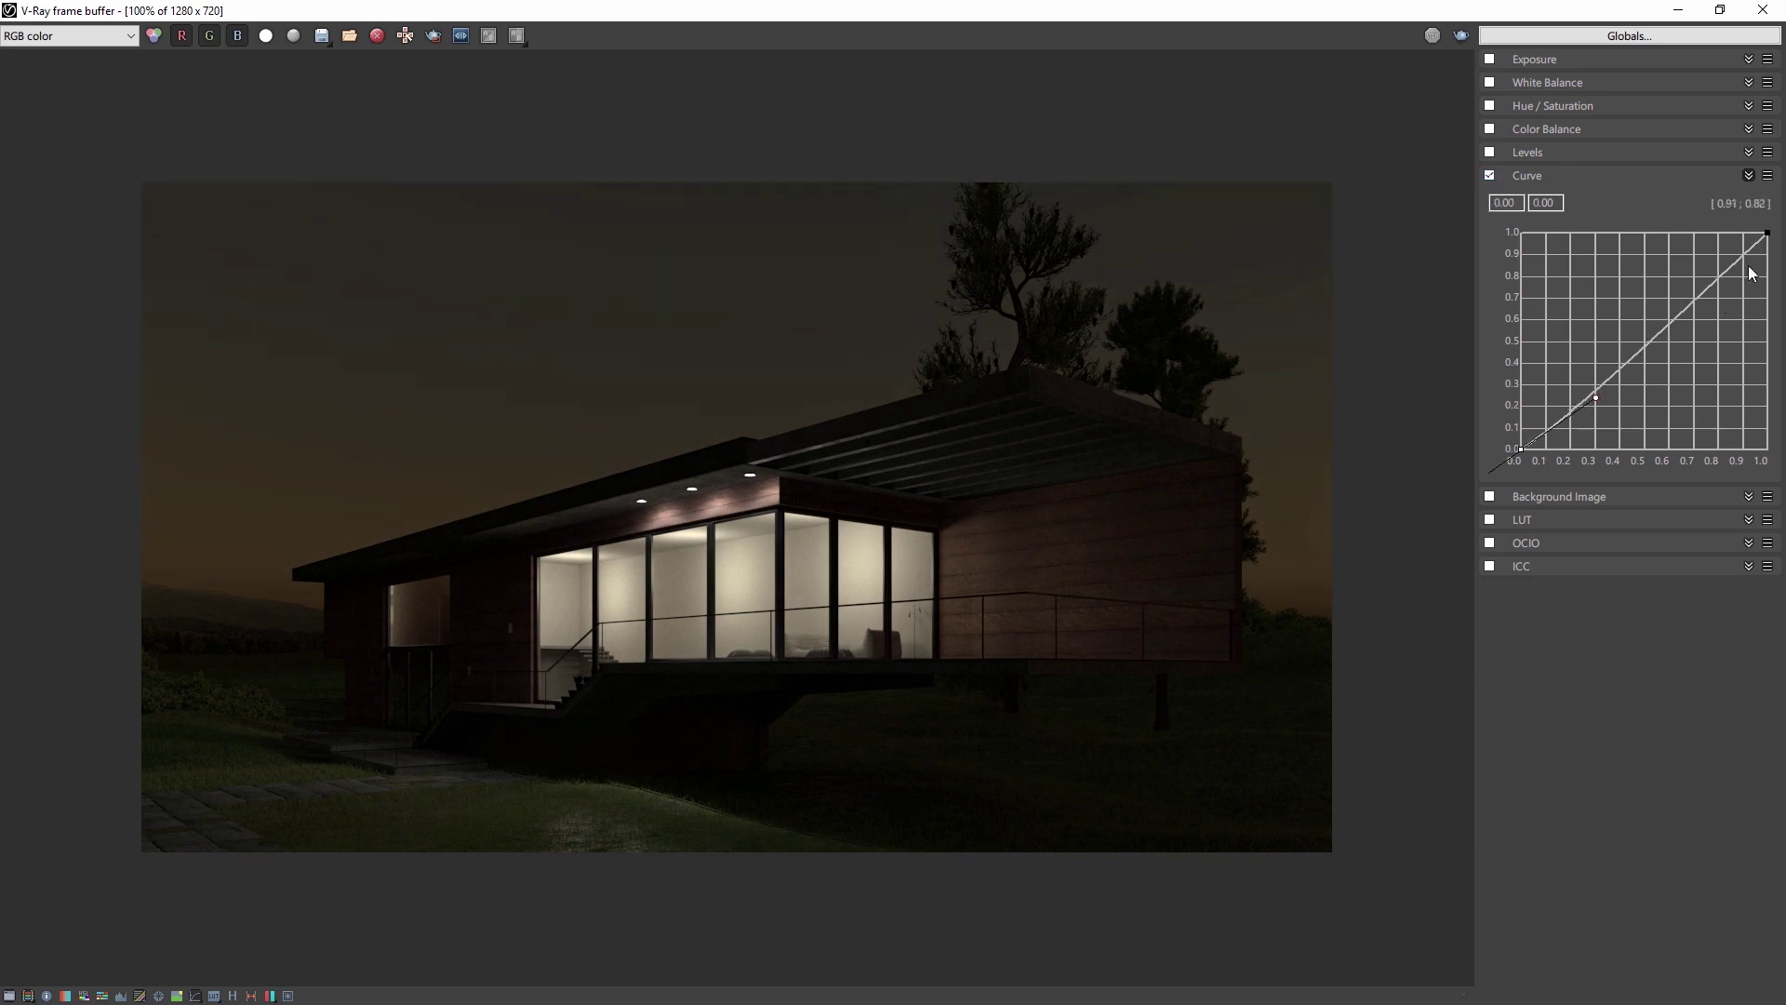
pyautogui.click(1764, 236)
pyautogui.moveTo(1701, 294); pyautogui.dragTo(1568, 238)
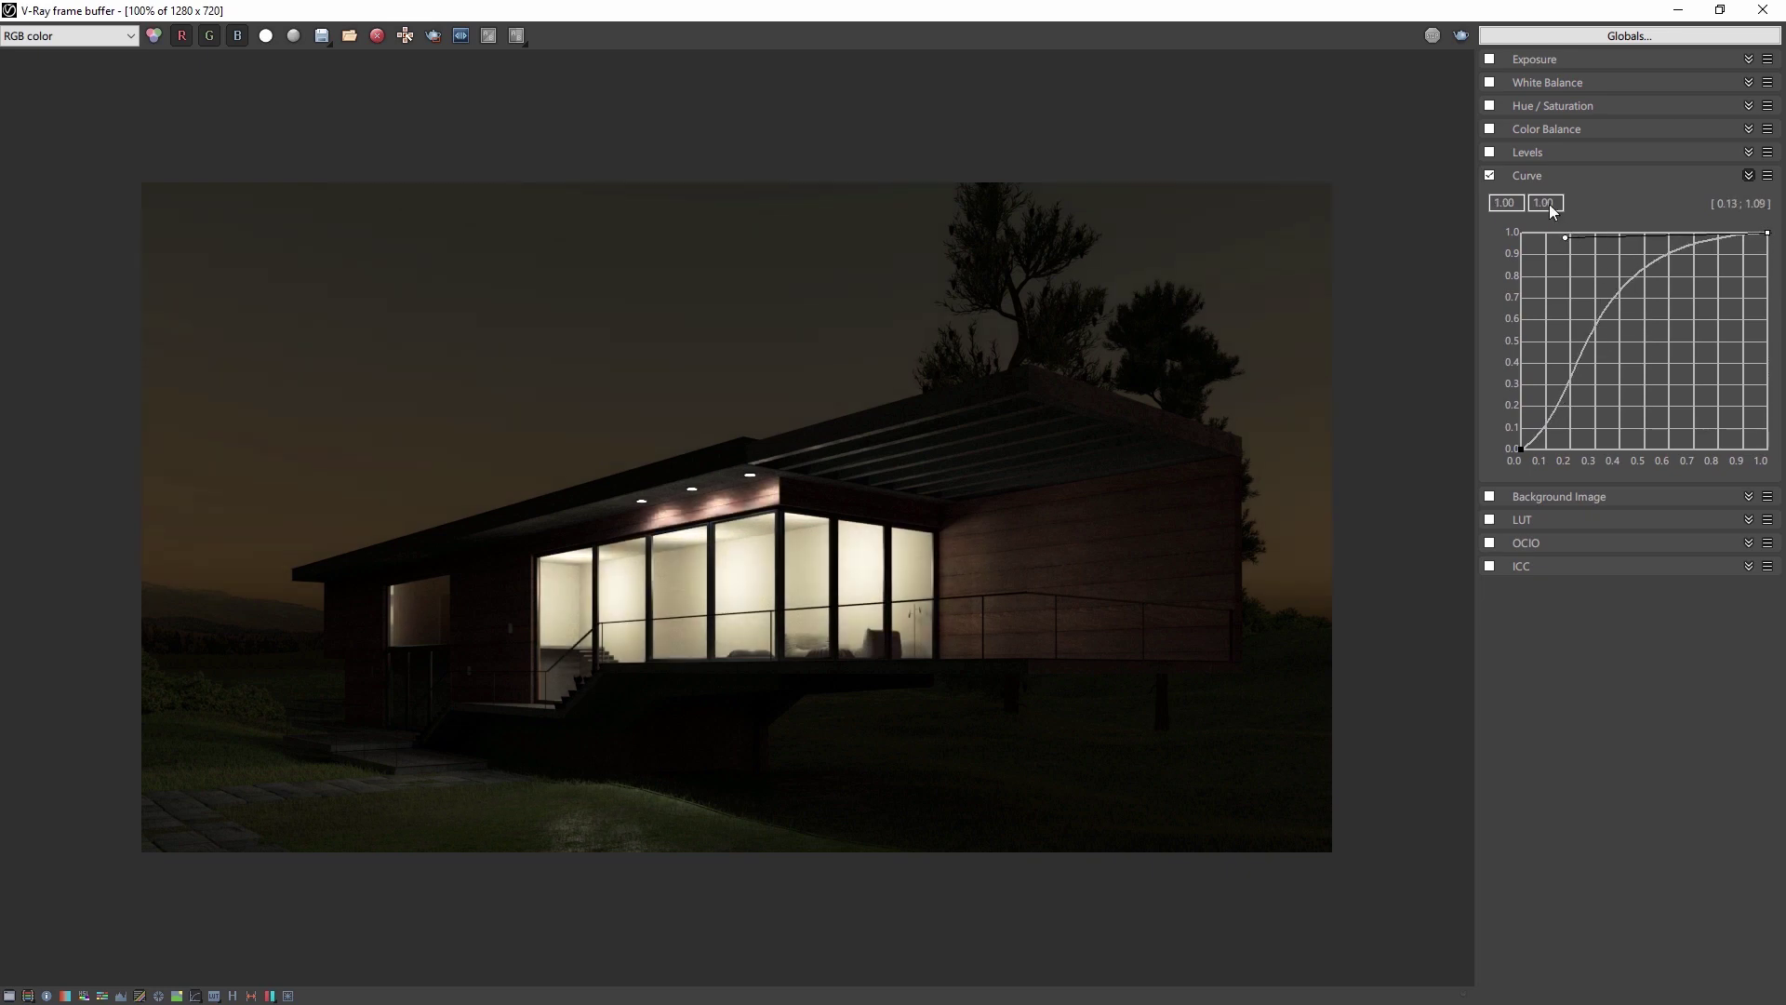
# Enable Color Balance, set the shadows to -0.21 on cyan-red and 0.15 on yellow-blue, and adjust the highlights' balance.
pyautogui.click(1533, 176)
pyautogui.click(1537, 130)
pyautogui.click(1491, 128)
pyautogui.moveTo(1612, 189); pyautogui.dragTo(1581, 198)
pyautogui.moveTo(1613, 260)
pyautogui.mouseDown()
pyautogui.moveTo(1654, 277)
pyautogui.moveTo(1632, 273)
pyautogui.mouseUp()
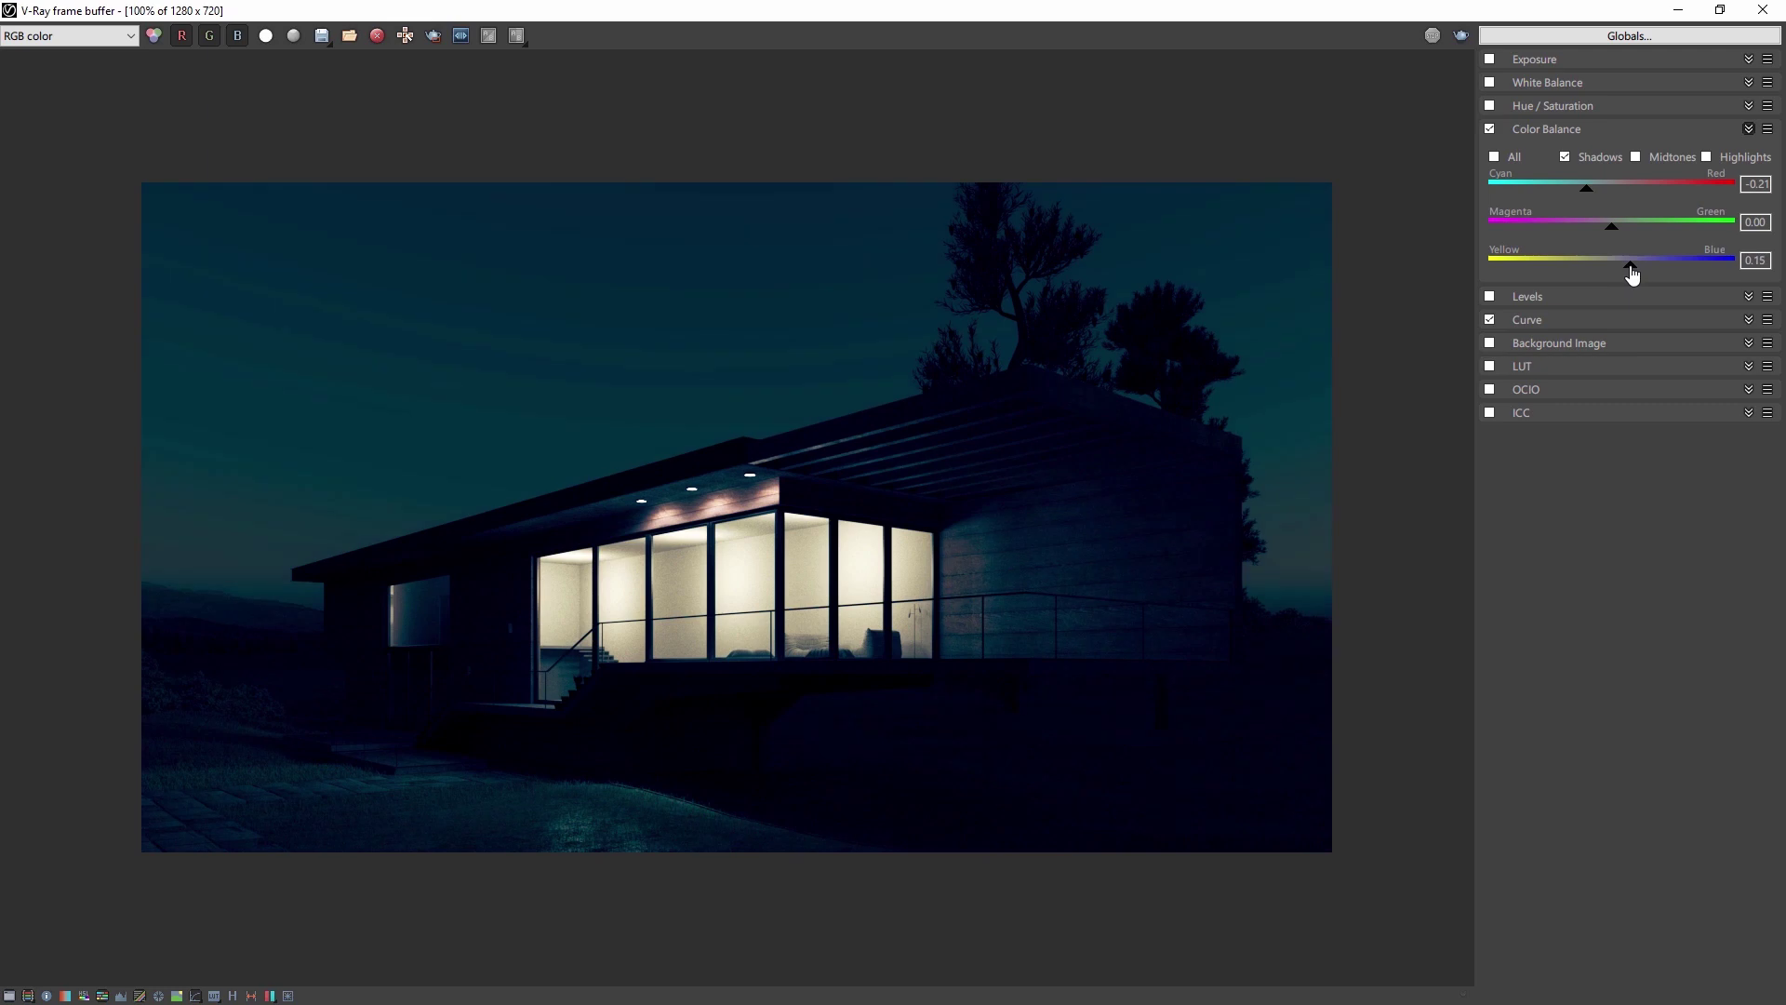
pyautogui.click(1708, 157)
pyautogui.moveTo(1619, 188); pyautogui.dragTo(1630, 273)
pyautogui.click(1585, 130)
# Enable the Hue / Saturation correction and raise the saturation considerably.
pyautogui.click(1577, 107)
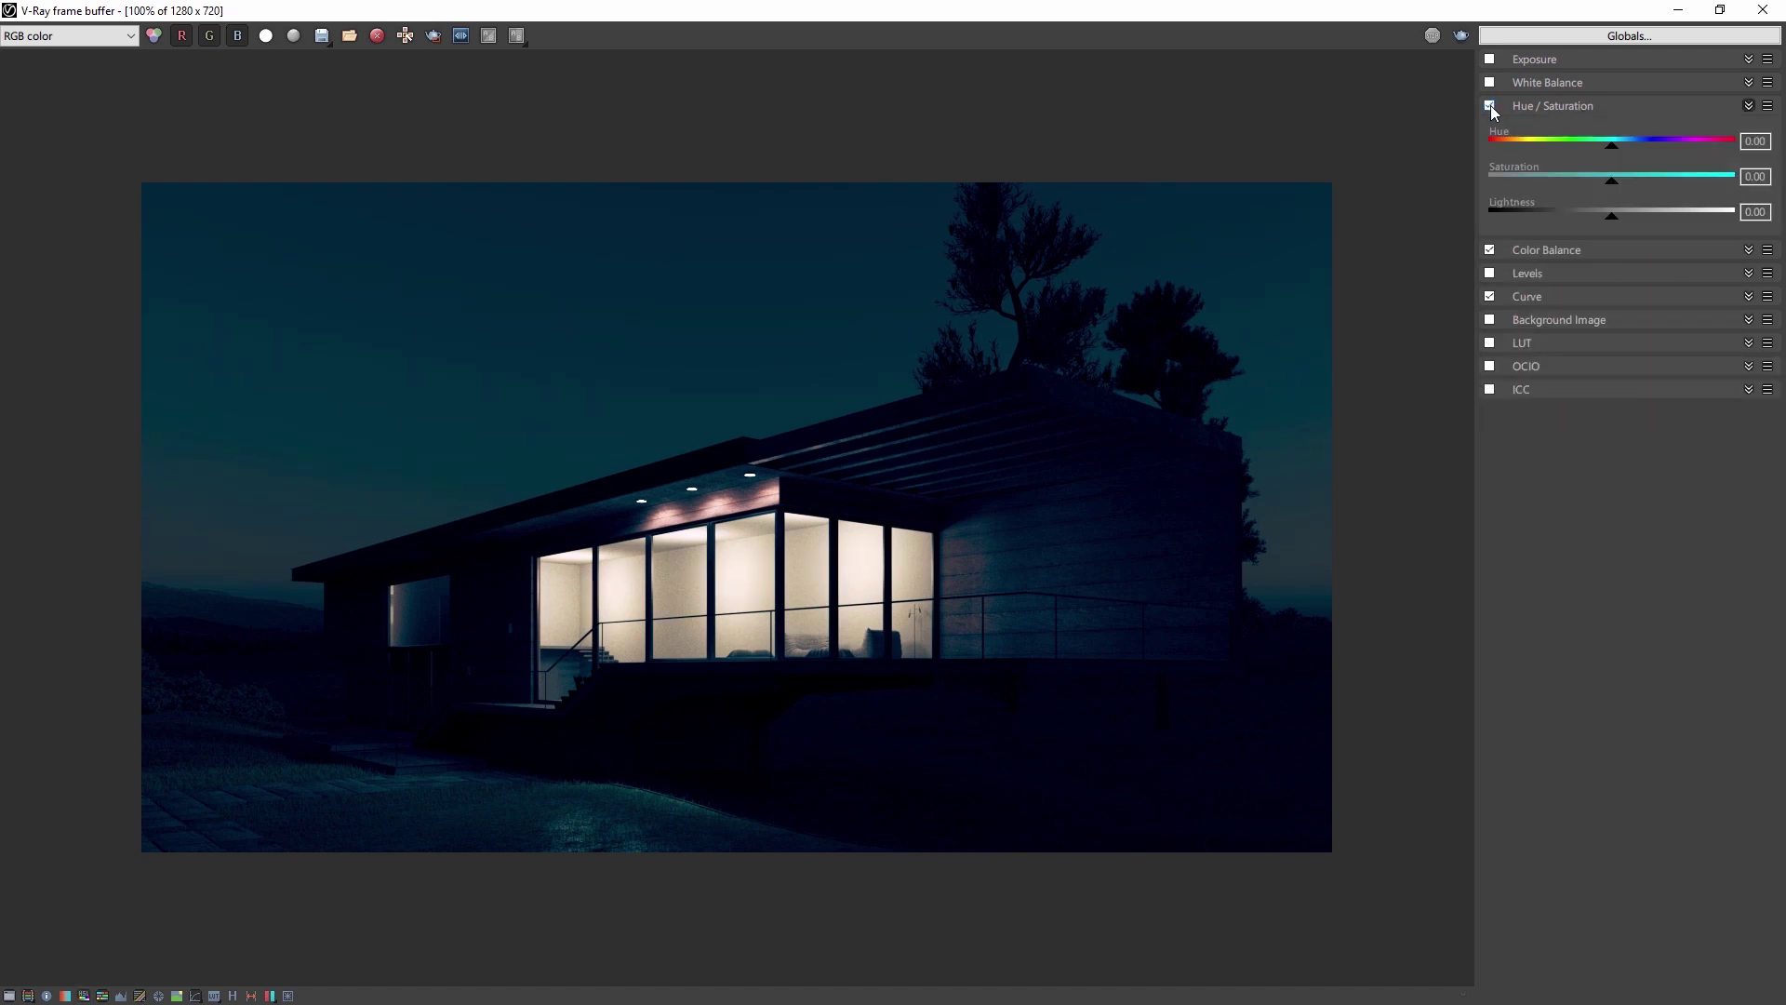
pyautogui.moveTo(1612, 180); pyautogui.dragTo(1695, 189)
pyautogui.click(1592, 112)
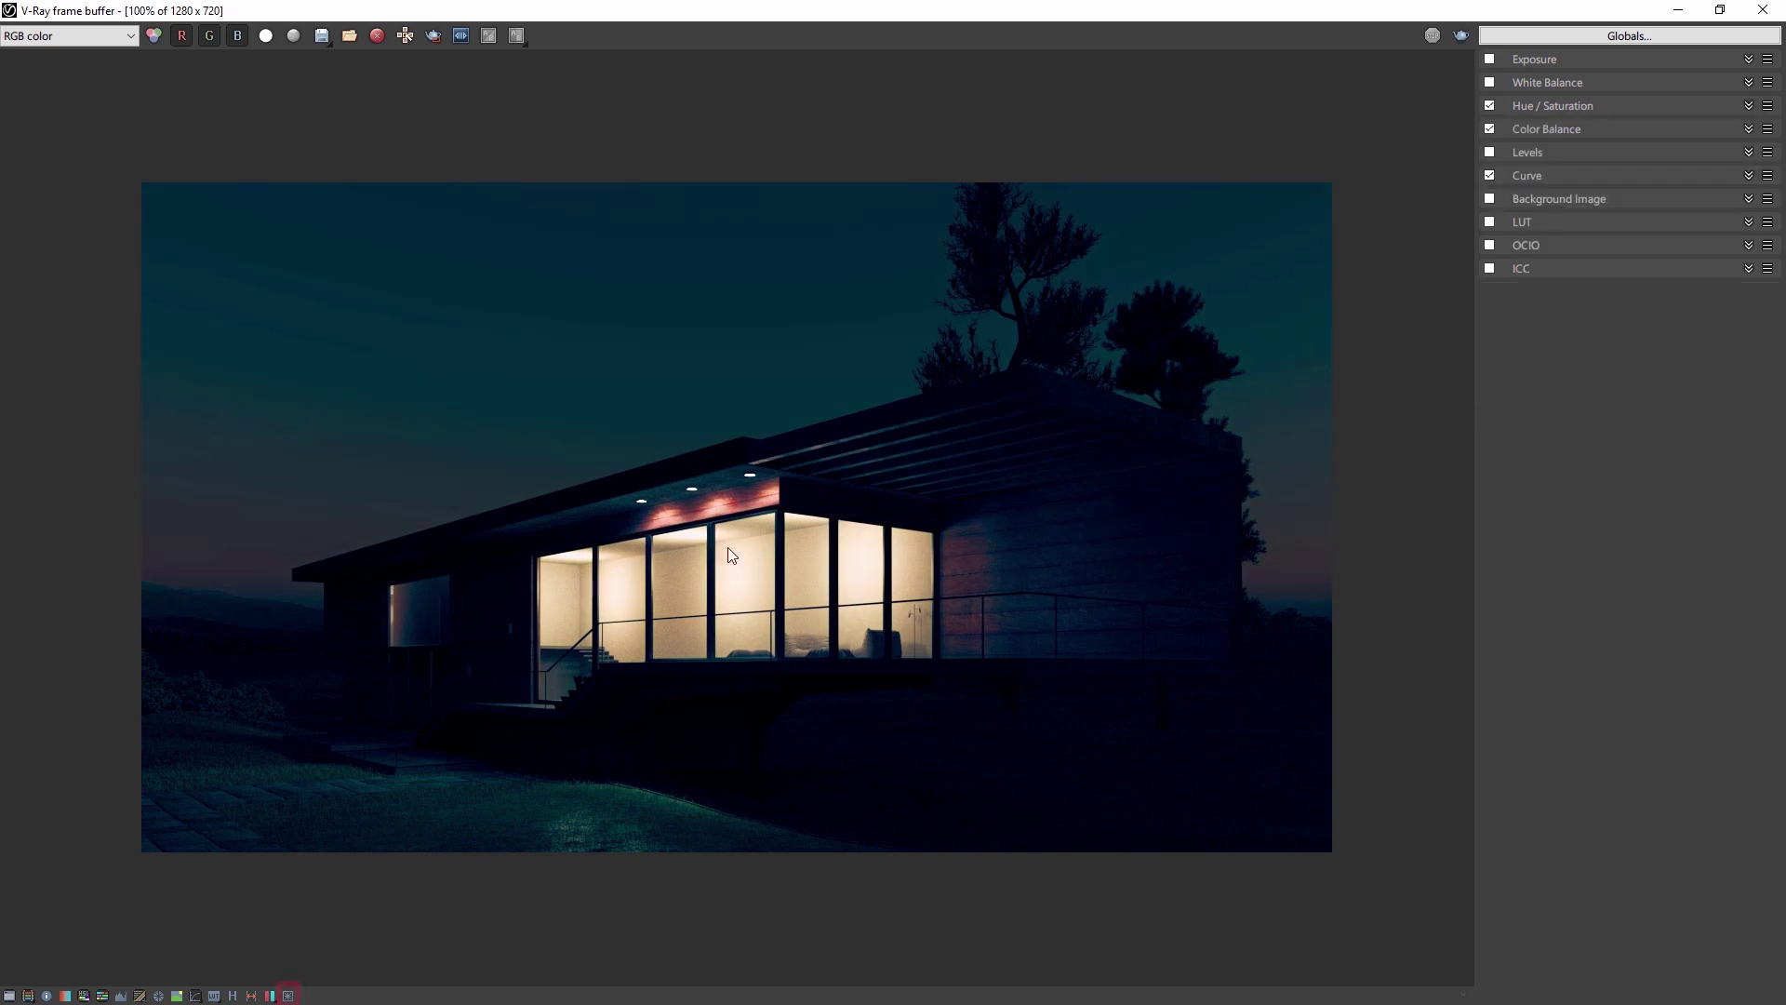
# Turn on the Bloom effect with size 37.42 and shape 9.09, and hide the lens effects and colour correction settings.
pyautogui.click(288, 996)
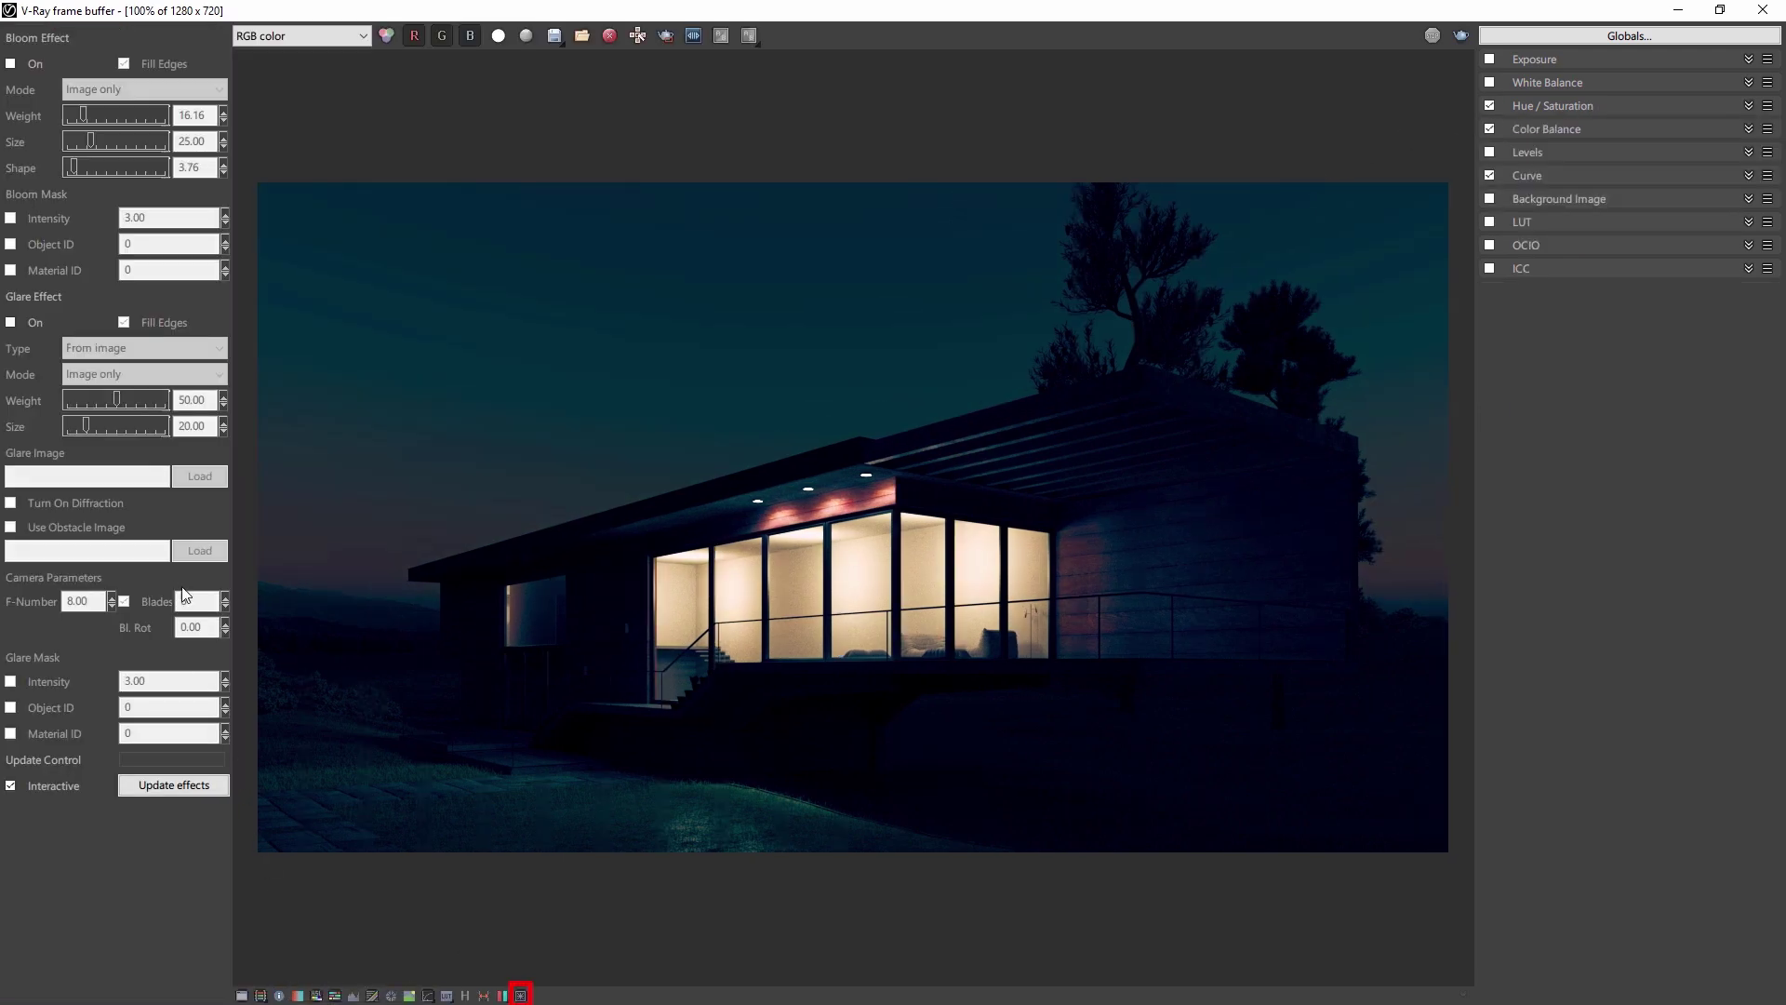
pyautogui.click(11, 63)
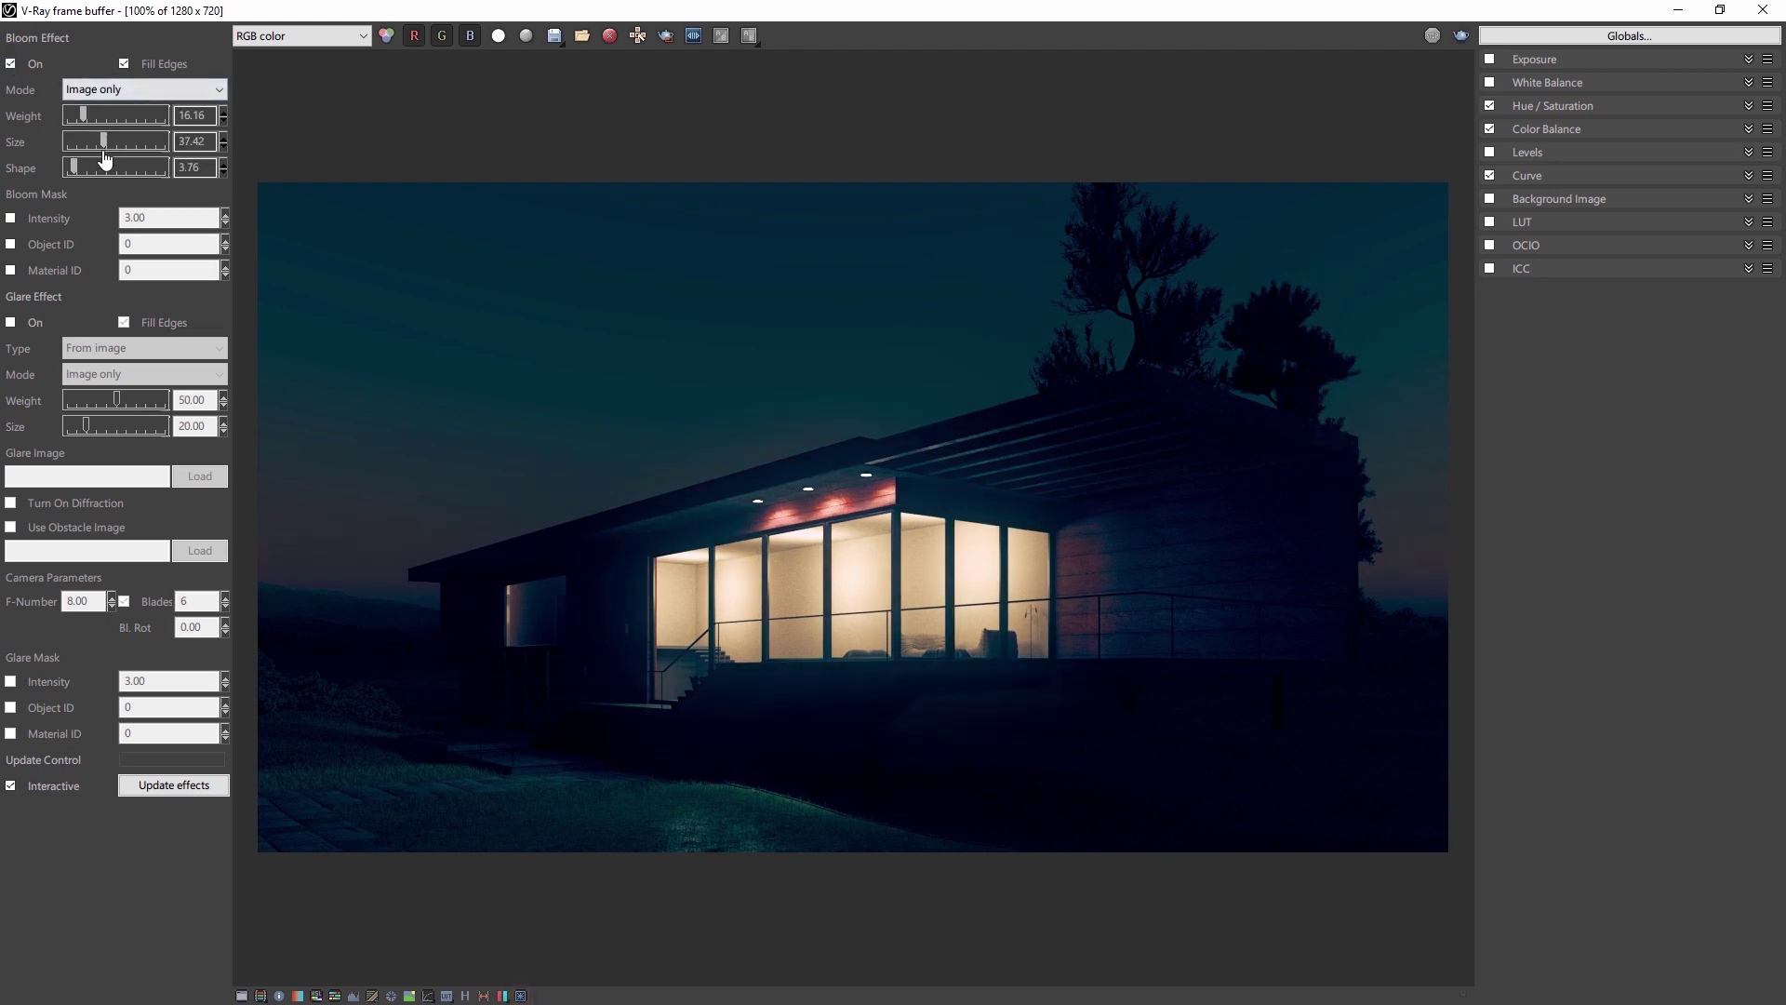
pyautogui.moveTo(83, 175); pyautogui.dragTo(97, 176)
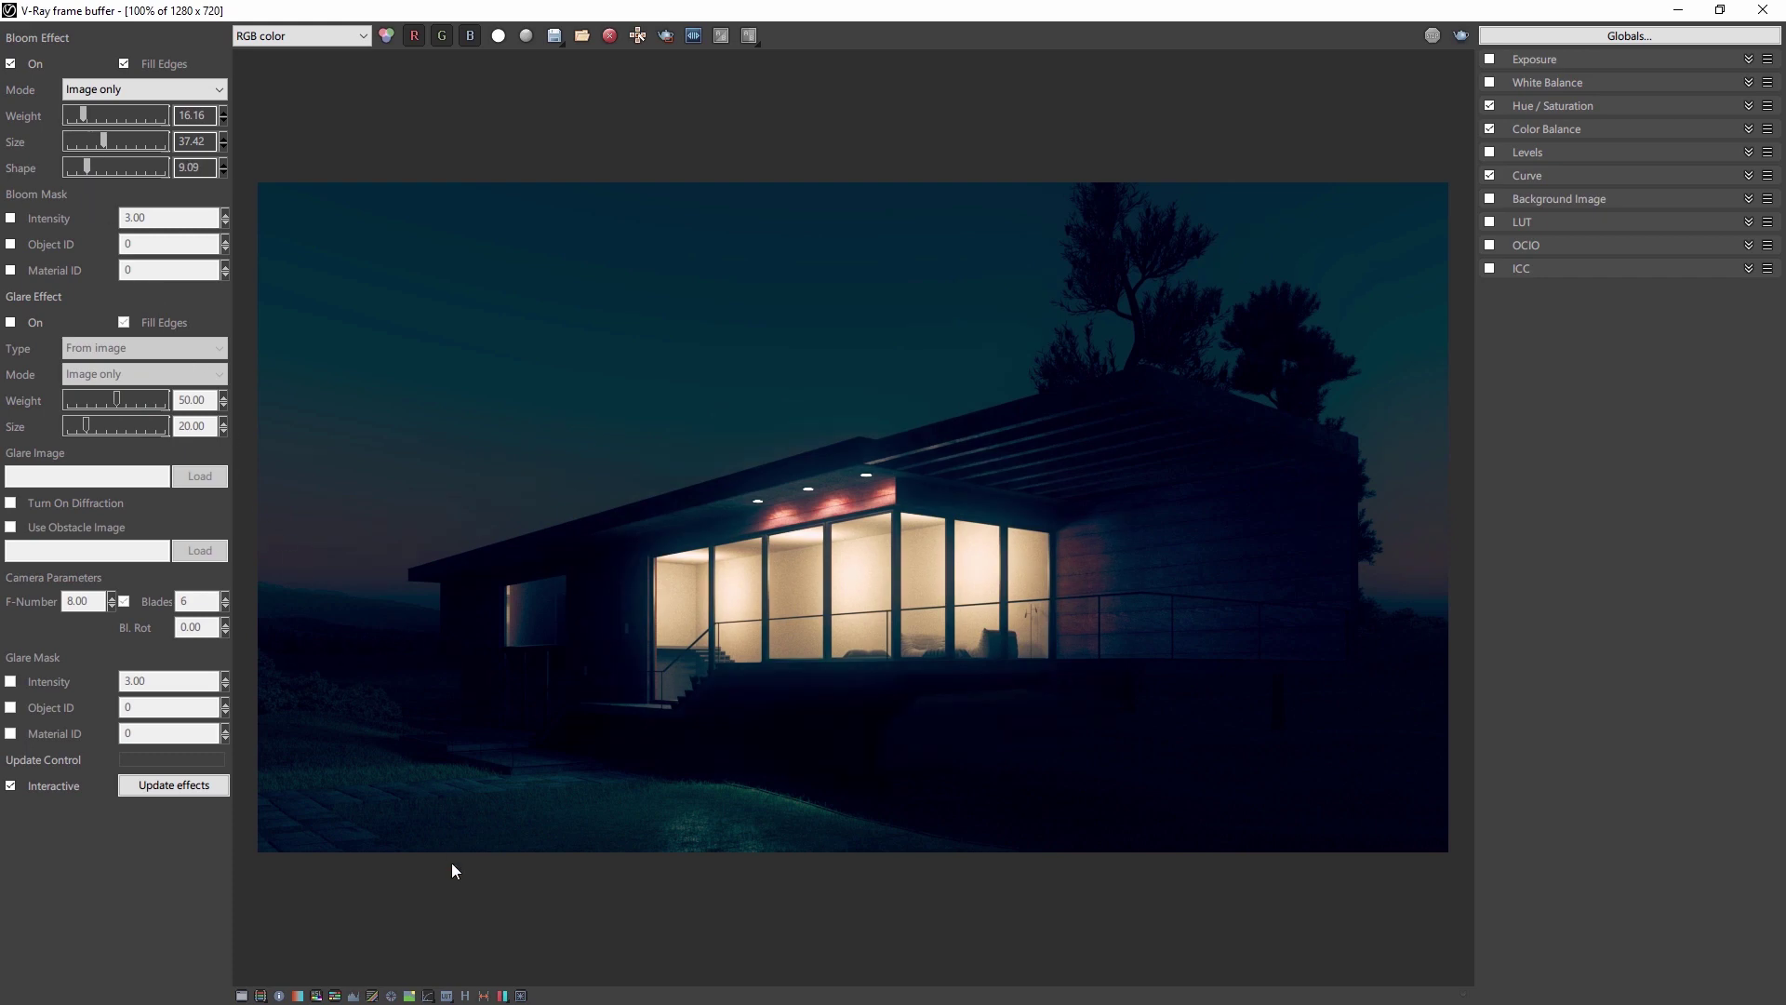
pyautogui.click(522, 994)
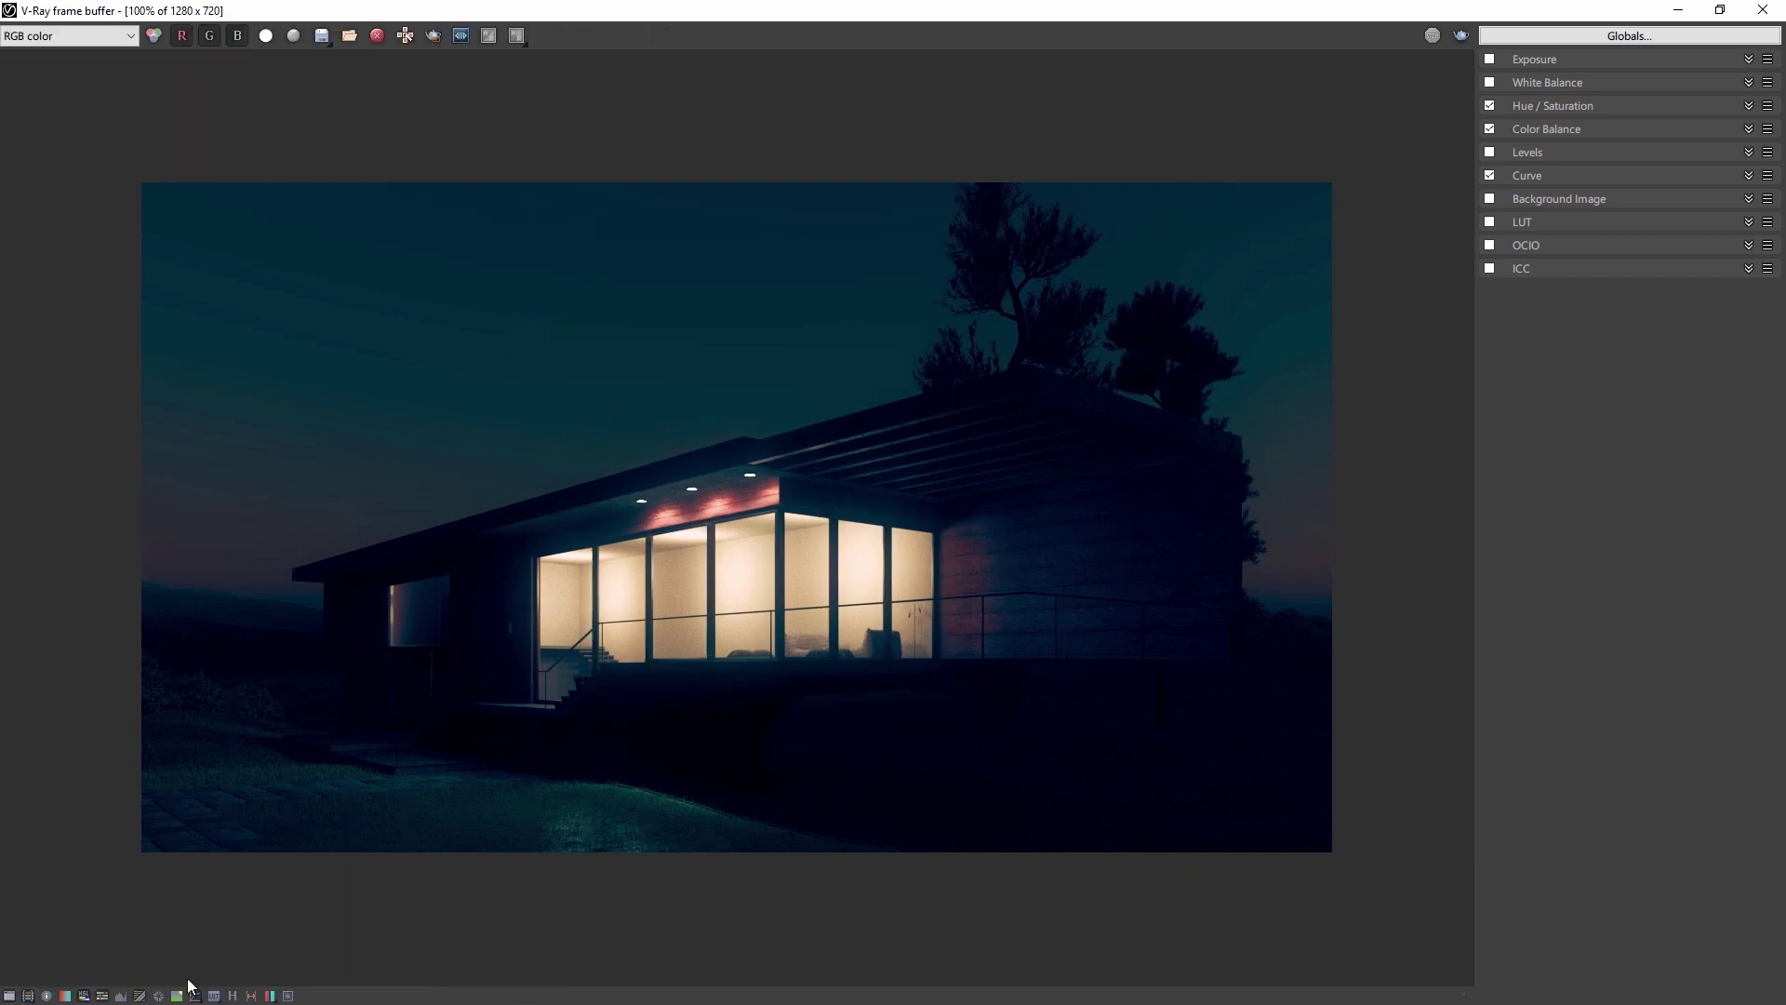
pyautogui.click(9, 995)
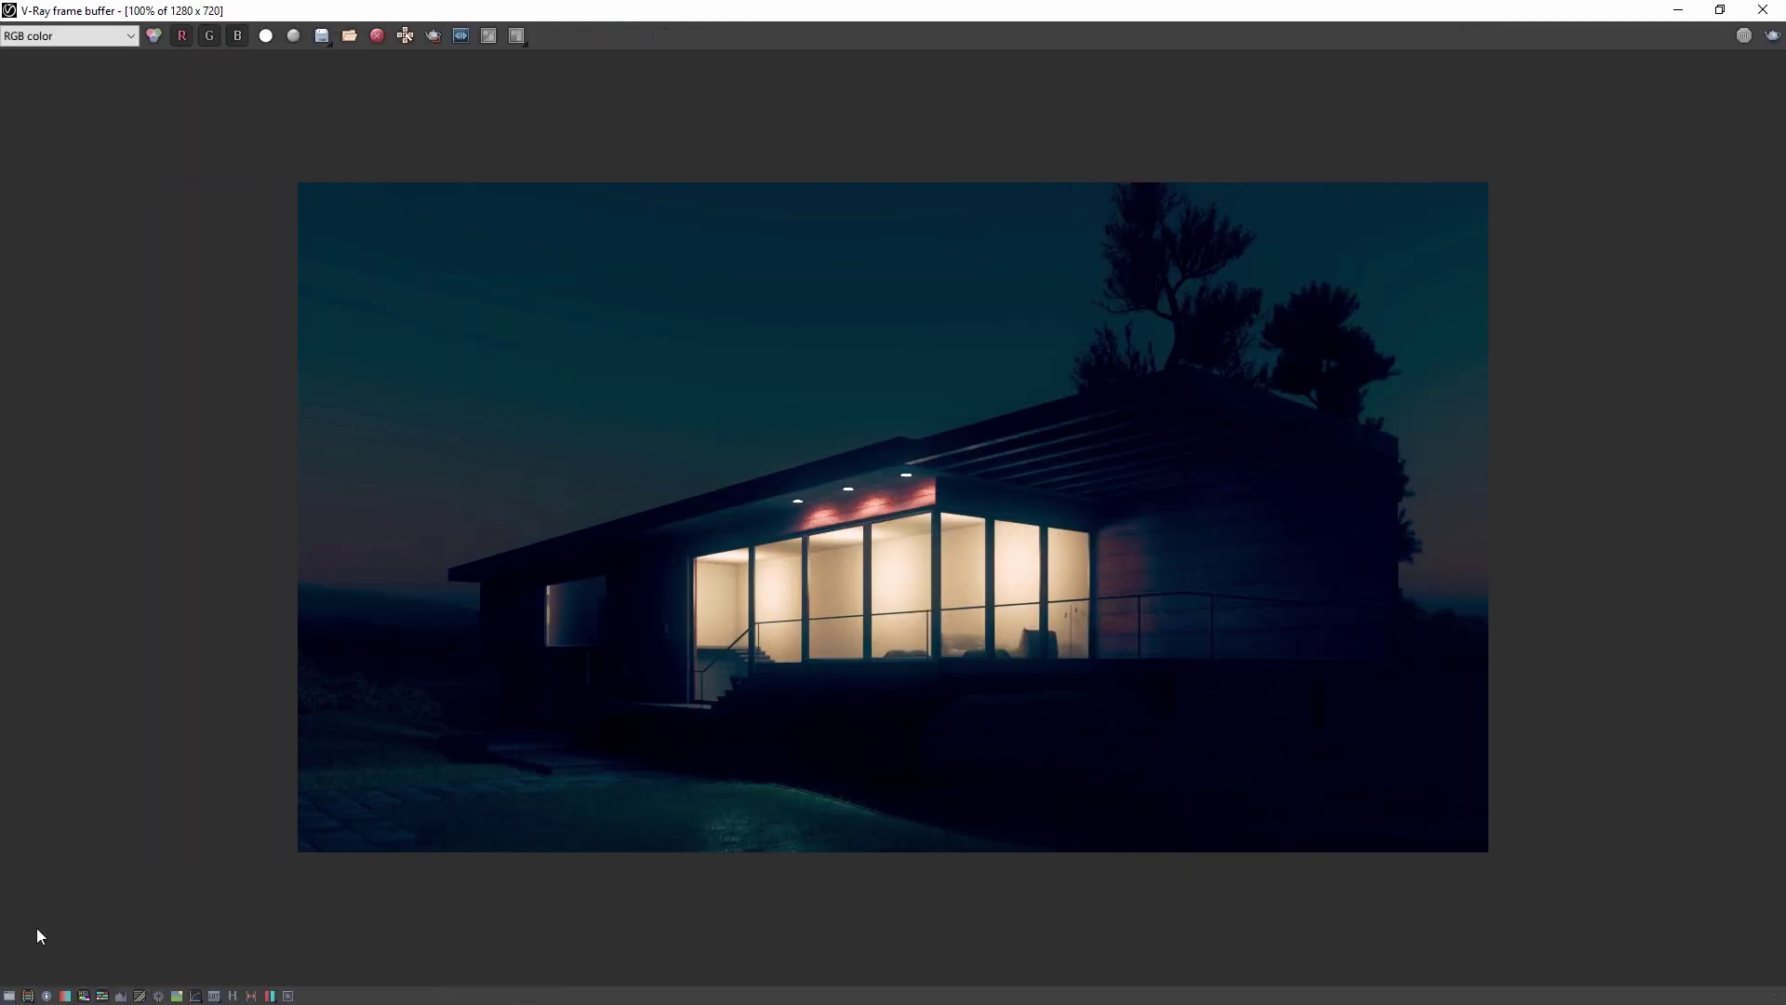
# Restore the frame buffer window, turn off its Curve, Color Balance and Hue / Saturation corrections, and close it.
pyautogui.moveTo(1056, 9); pyautogui.dragTo(1056, 166)
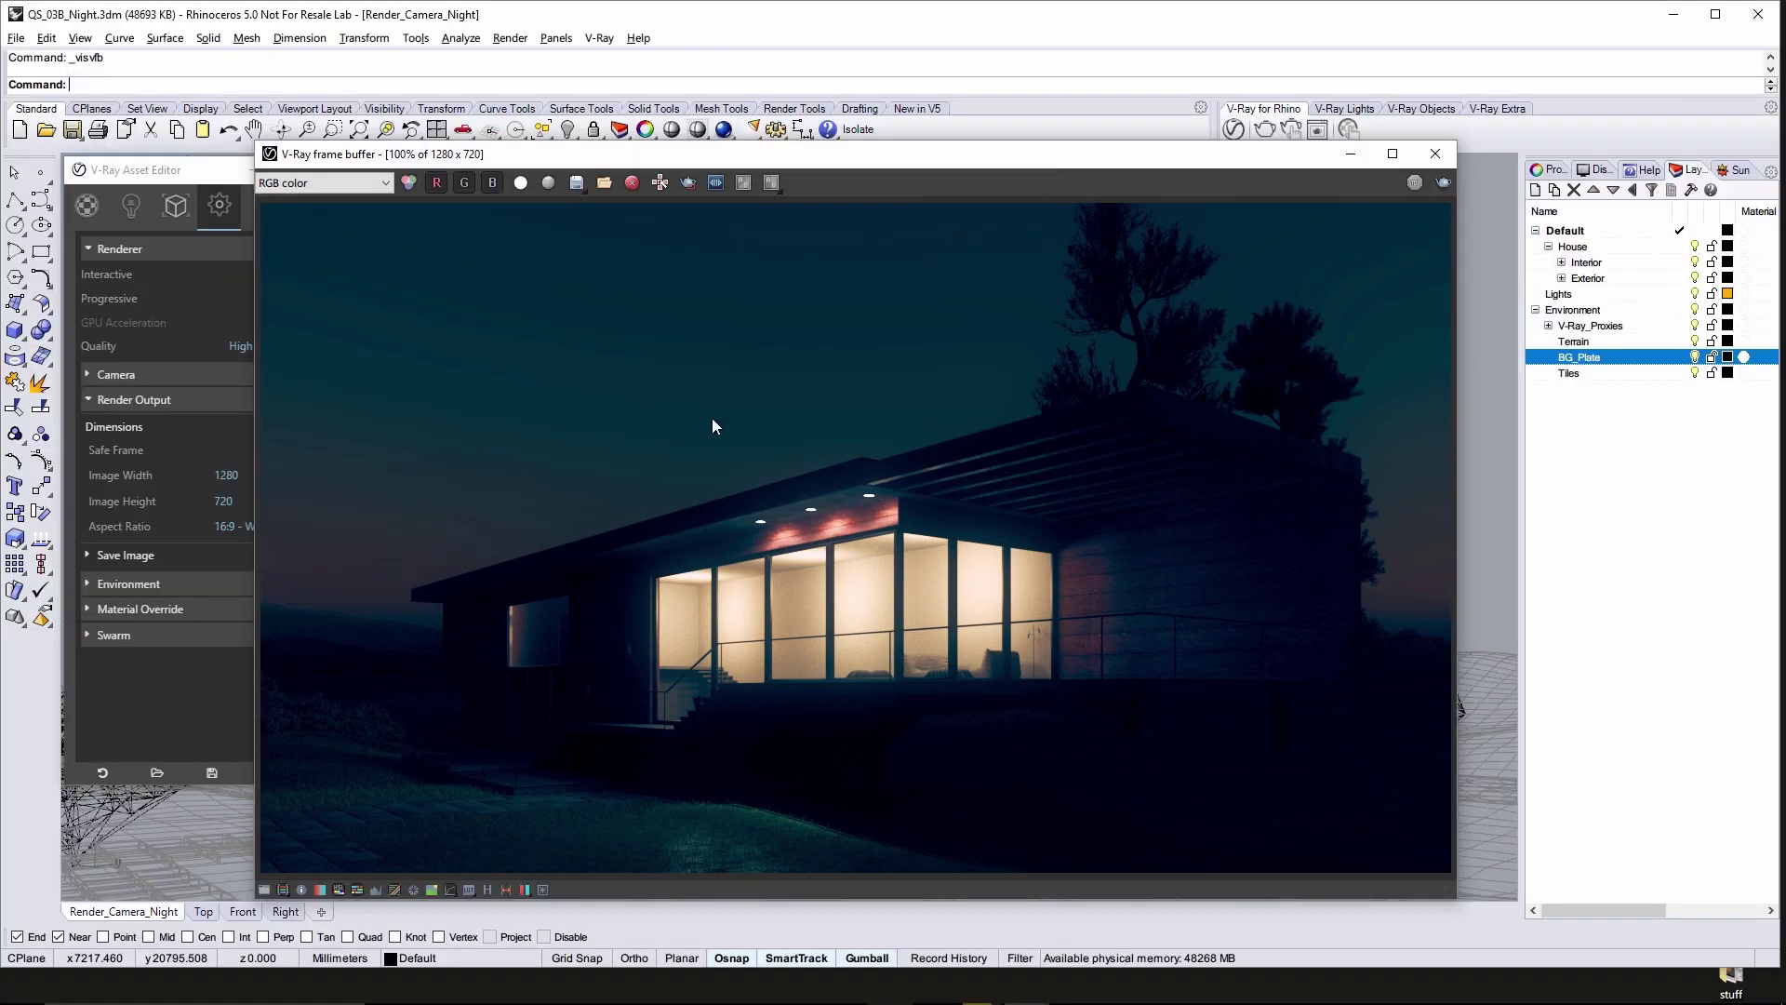
pyautogui.click(264, 890)
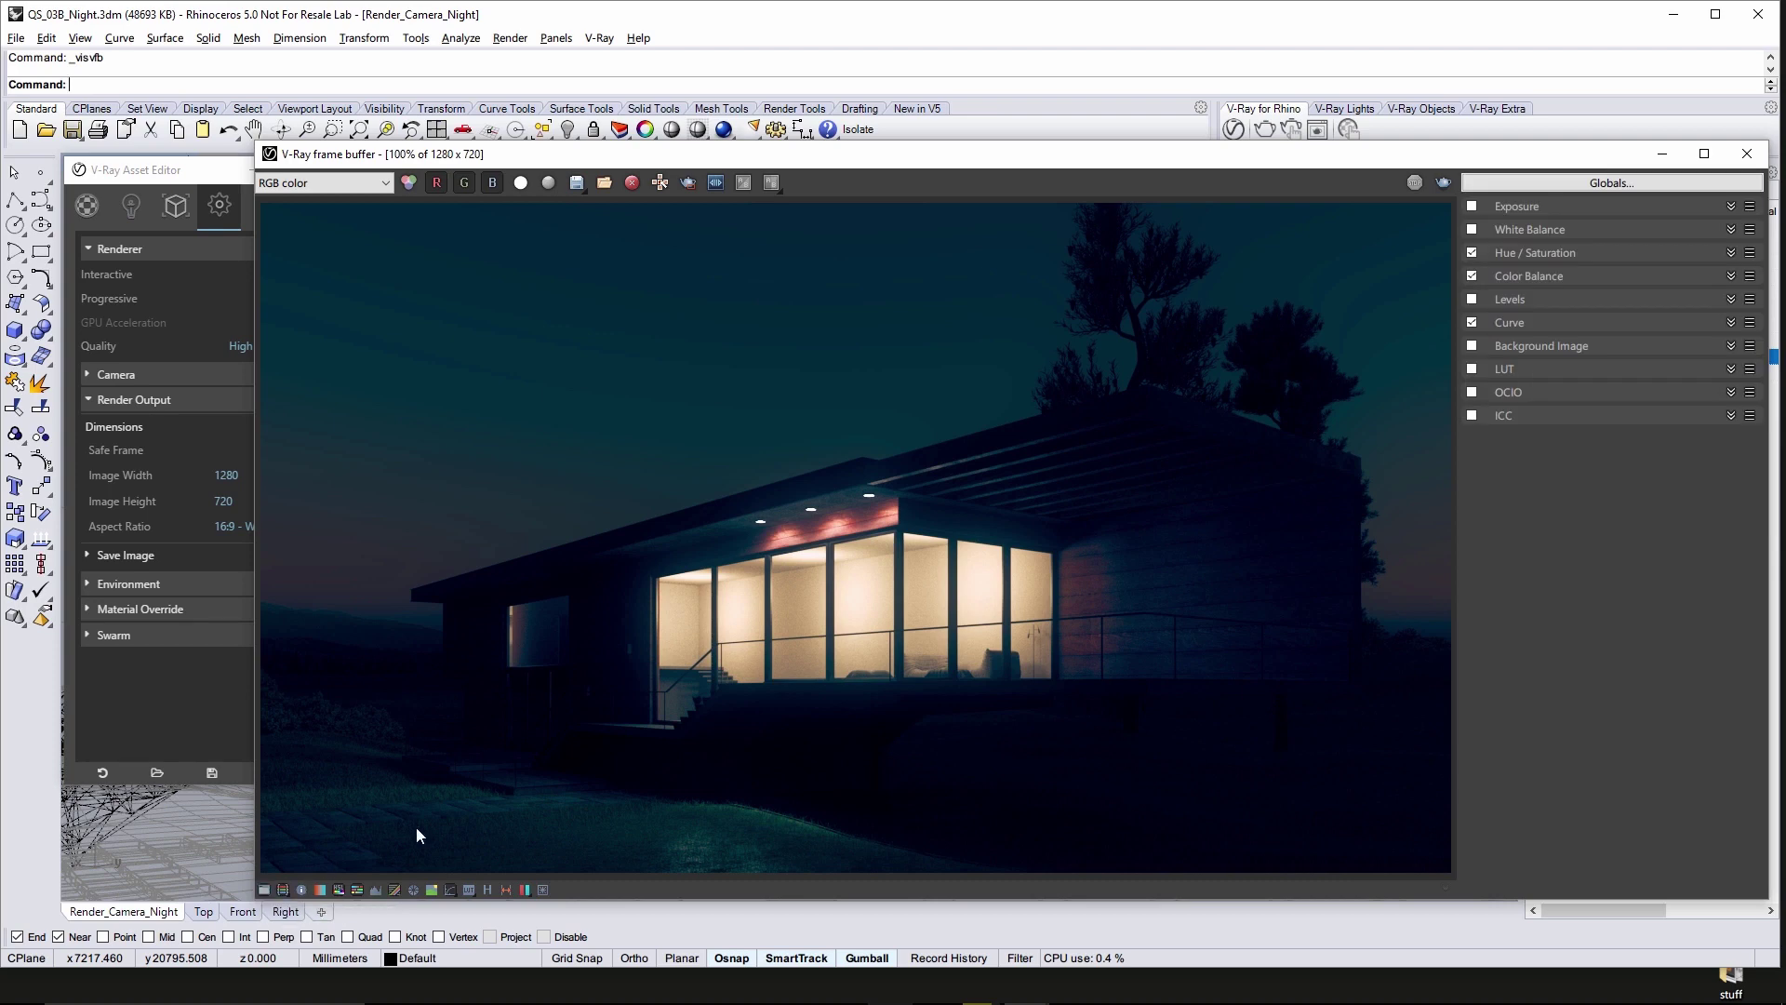
pyautogui.click(1471, 323)
pyautogui.click(1471, 275)
pyautogui.click(1471, 253)
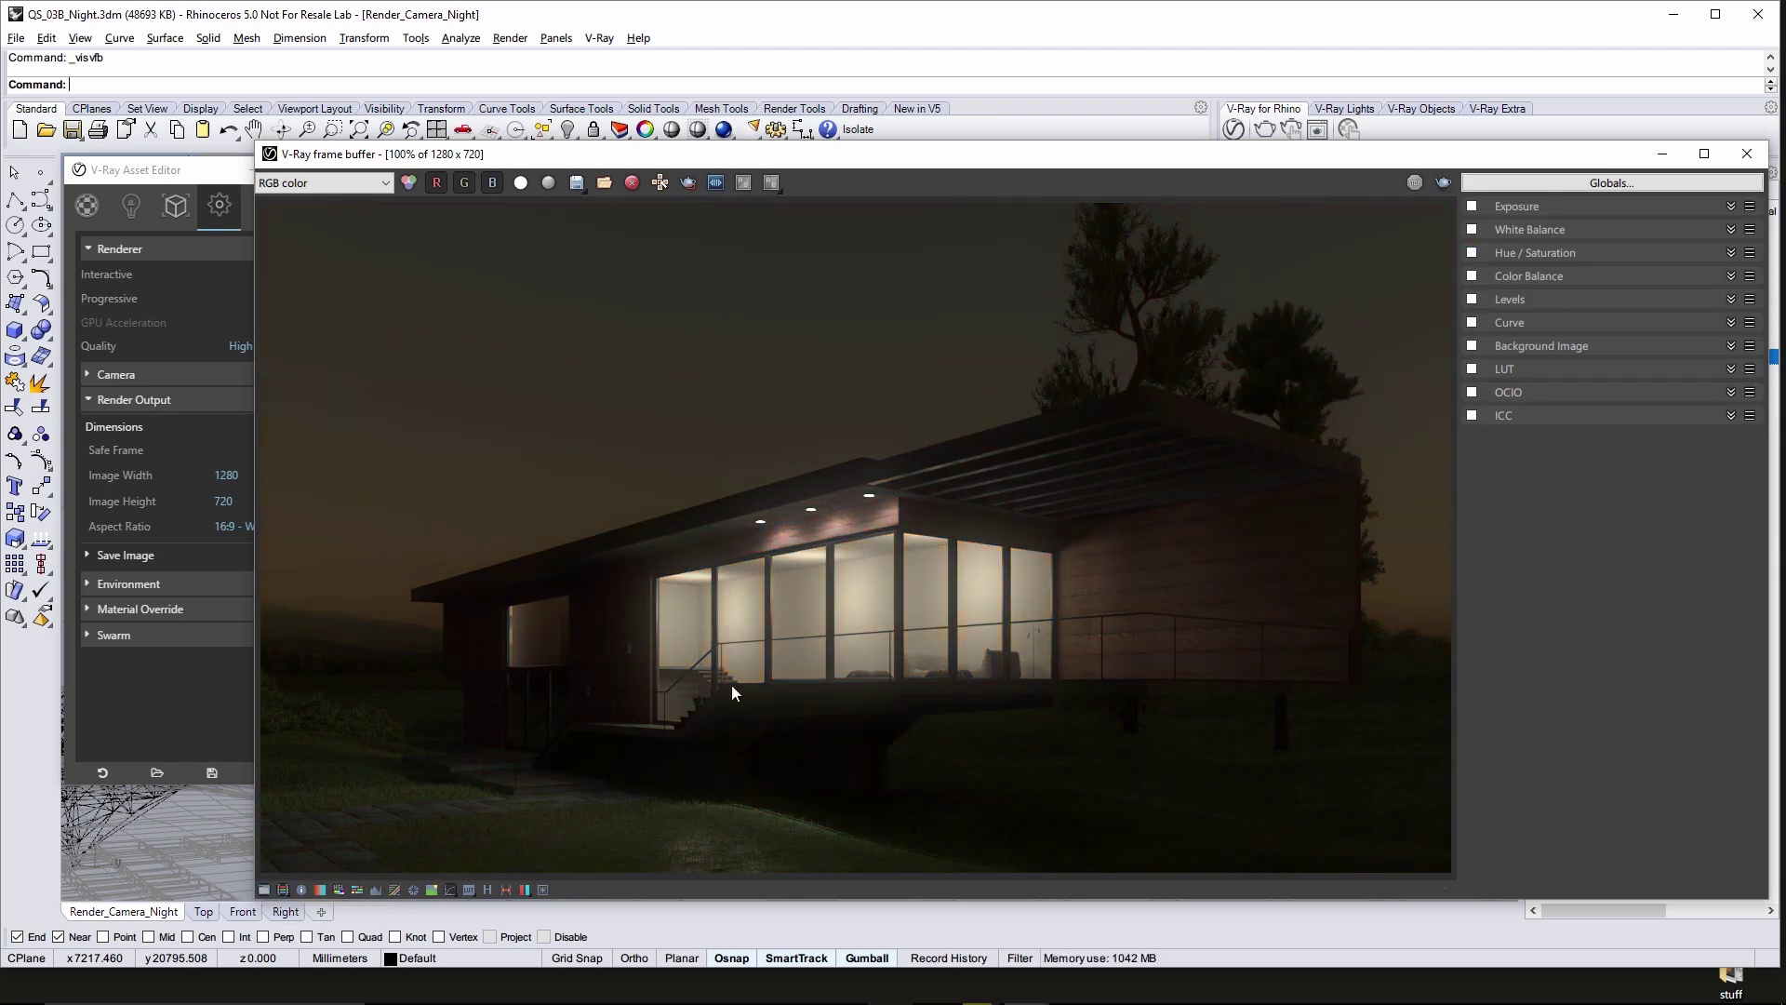
pyautogui.click(264, 889)
pyautogui.click(1436, 154)
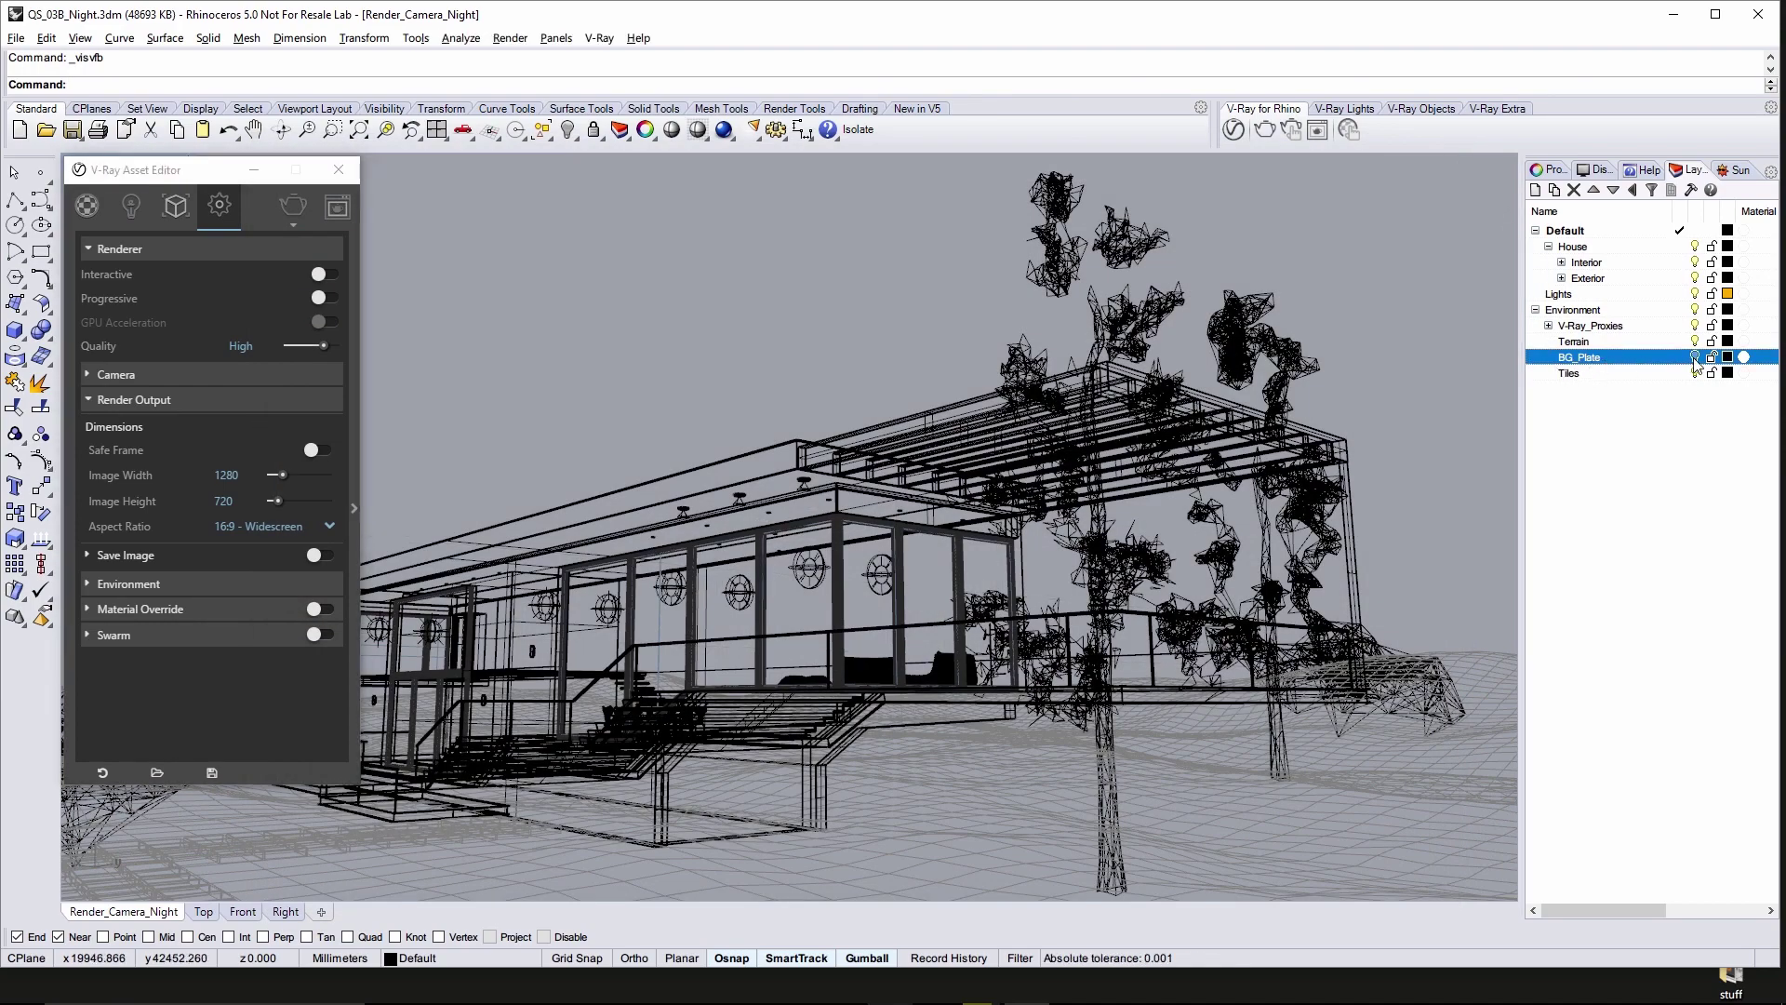
# Set the Grass fur's per-area distribution to 0.
pyautogui.click(175, 205)
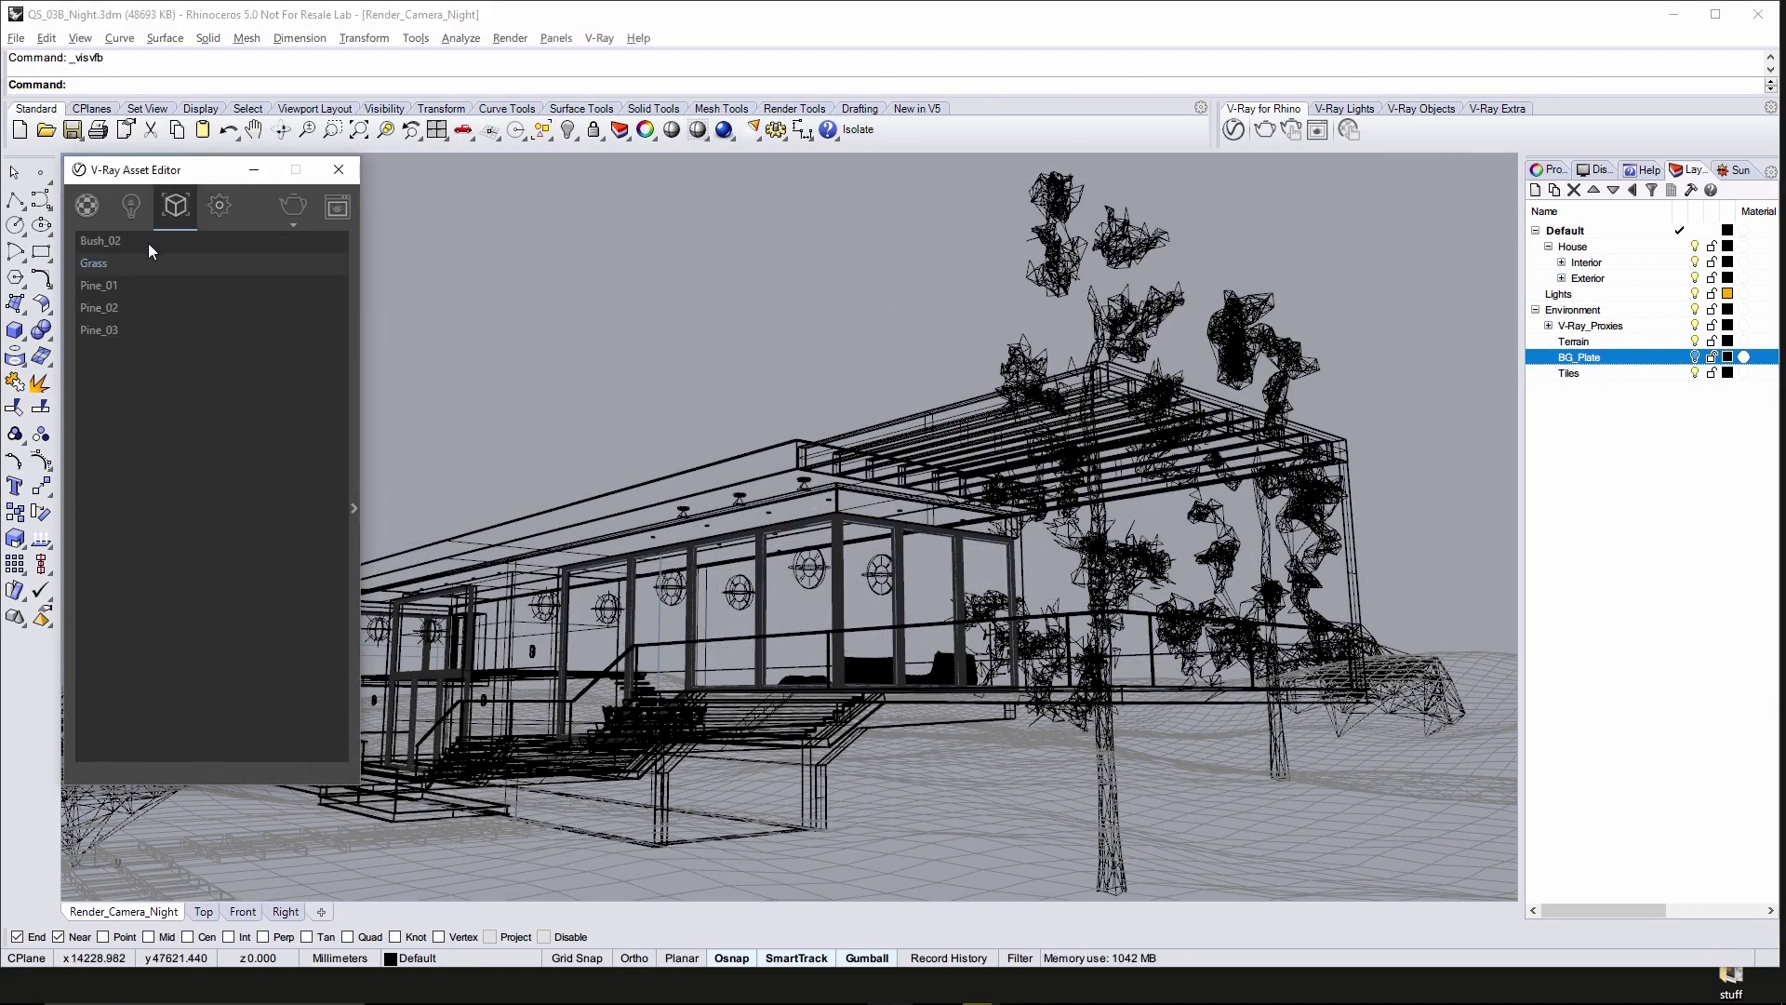
pyautogui.doubleClick(112, 269)
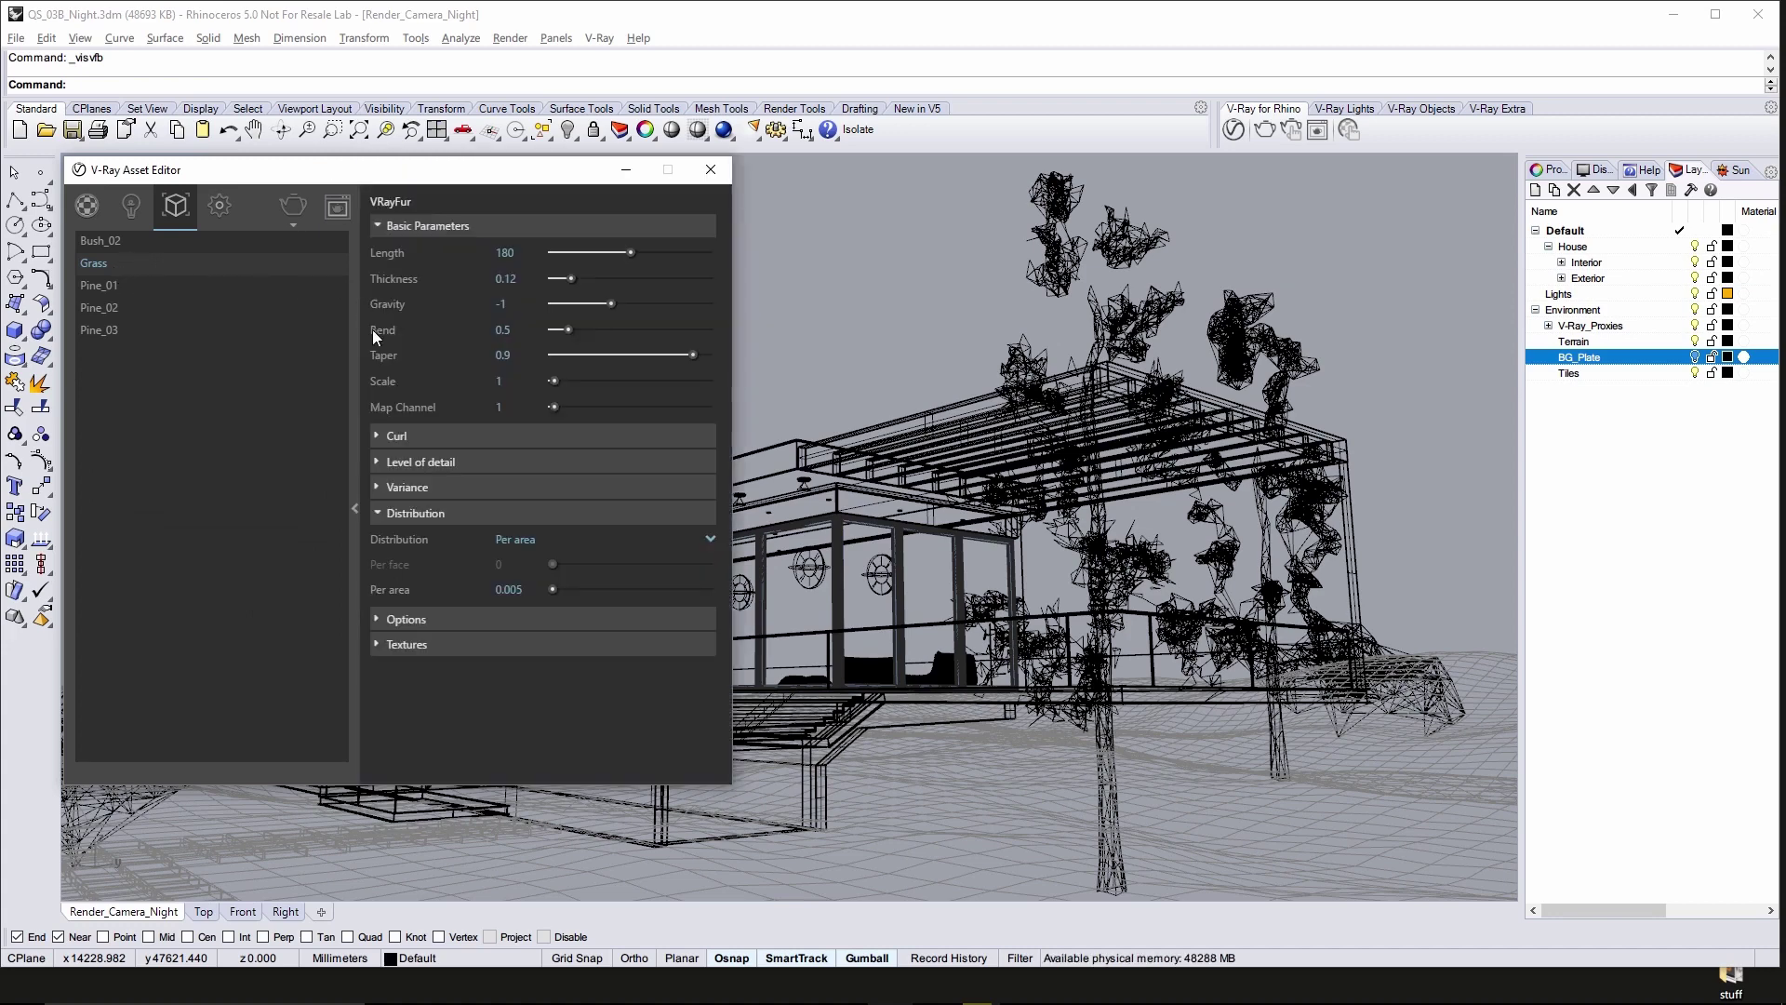
pyautogui.click(513, 589)
pyautogui.write('0')
pyautogui.press('Return')
pyautogui.click(354, 507)
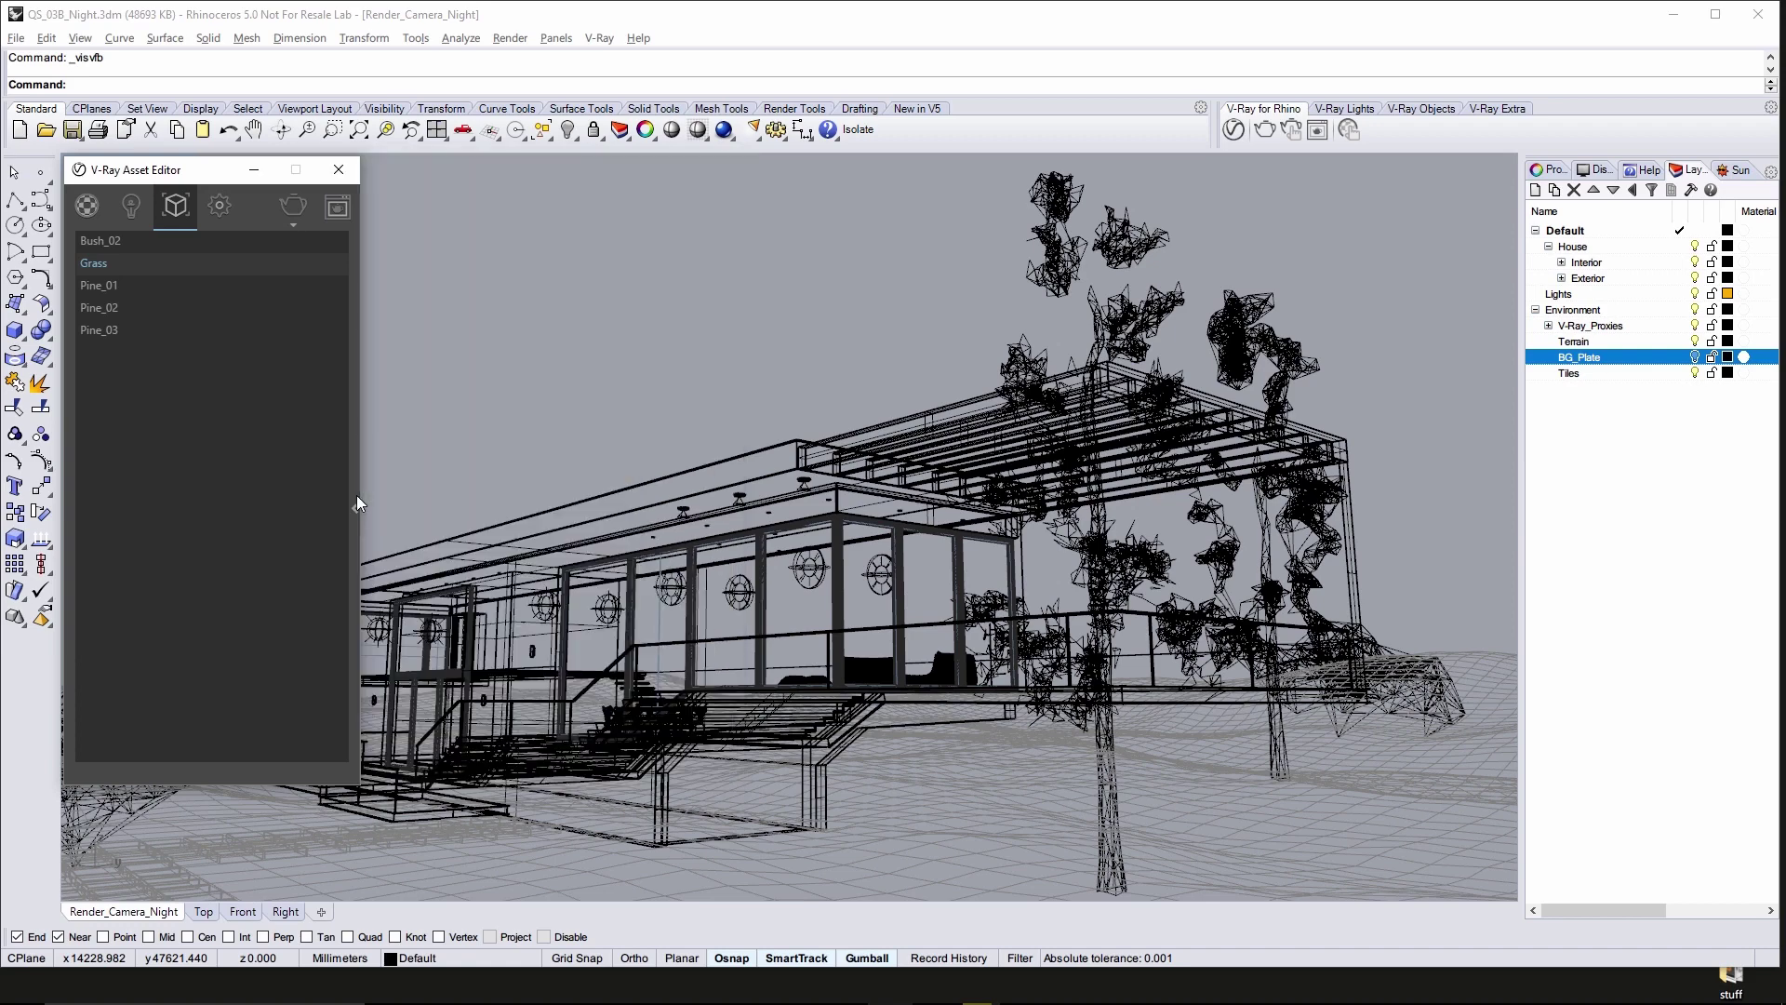
# Set the render output's image width to 960 and turn on Material Override.
pyautogui.click(220, 207)
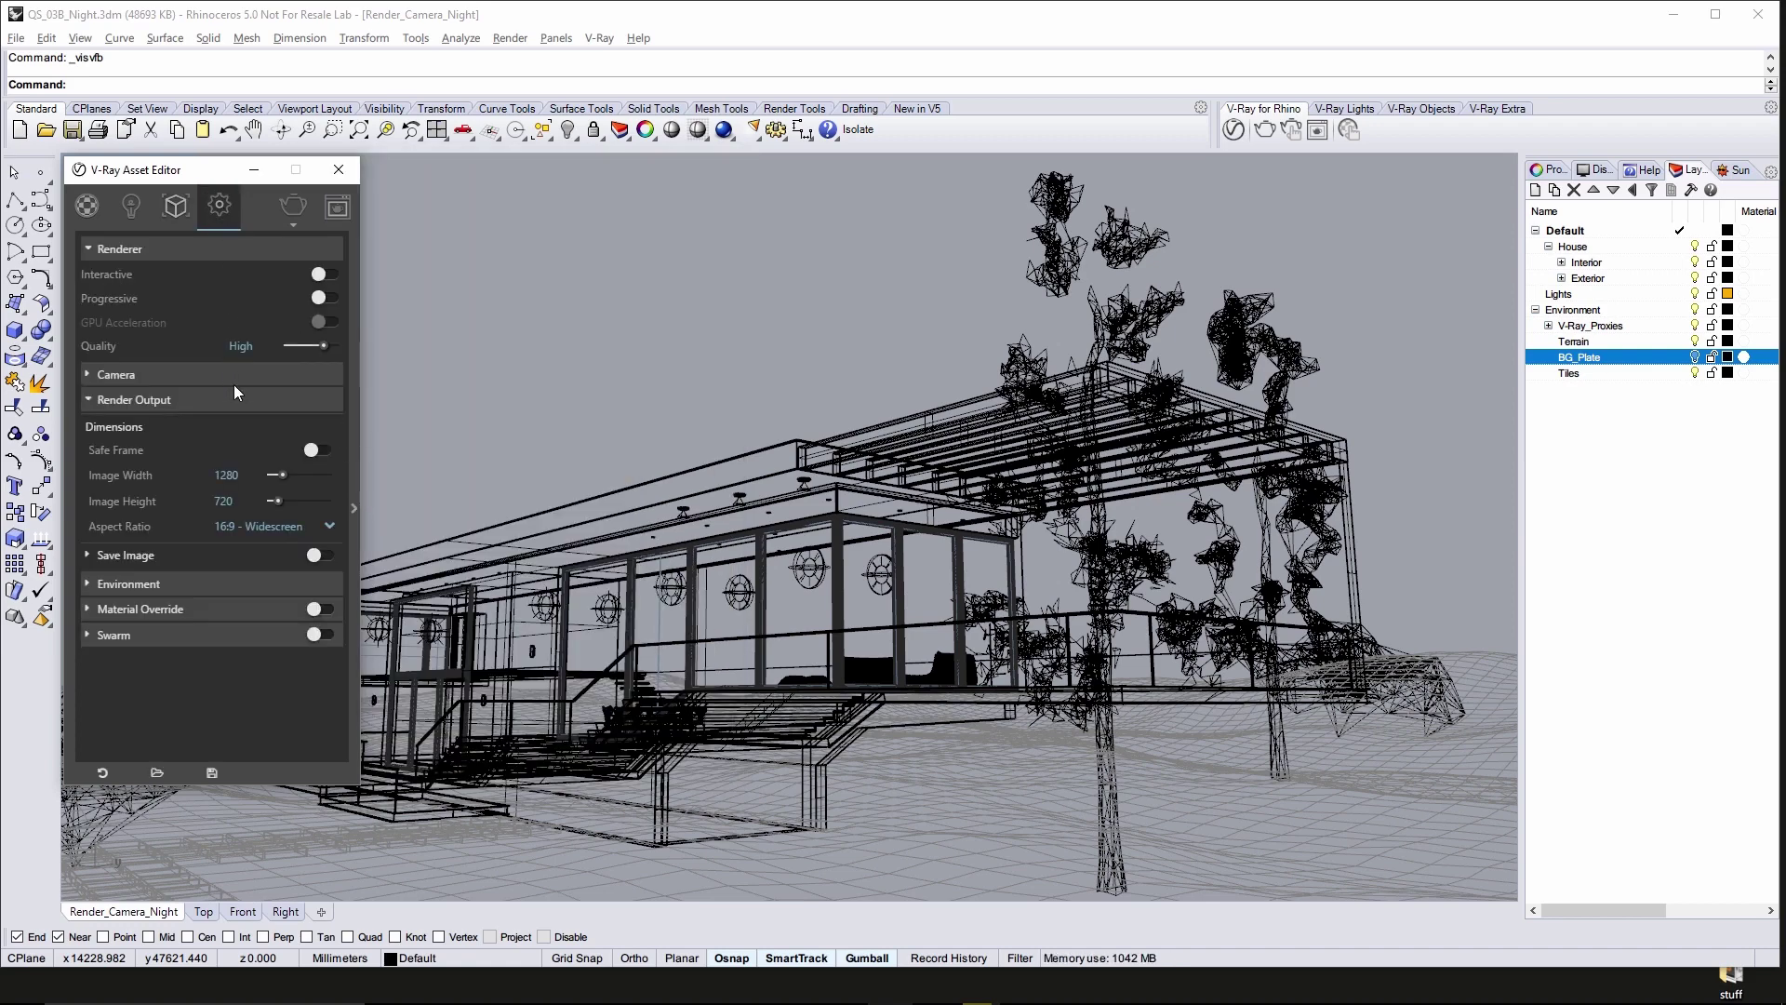
pyautogui.click(250, 475)
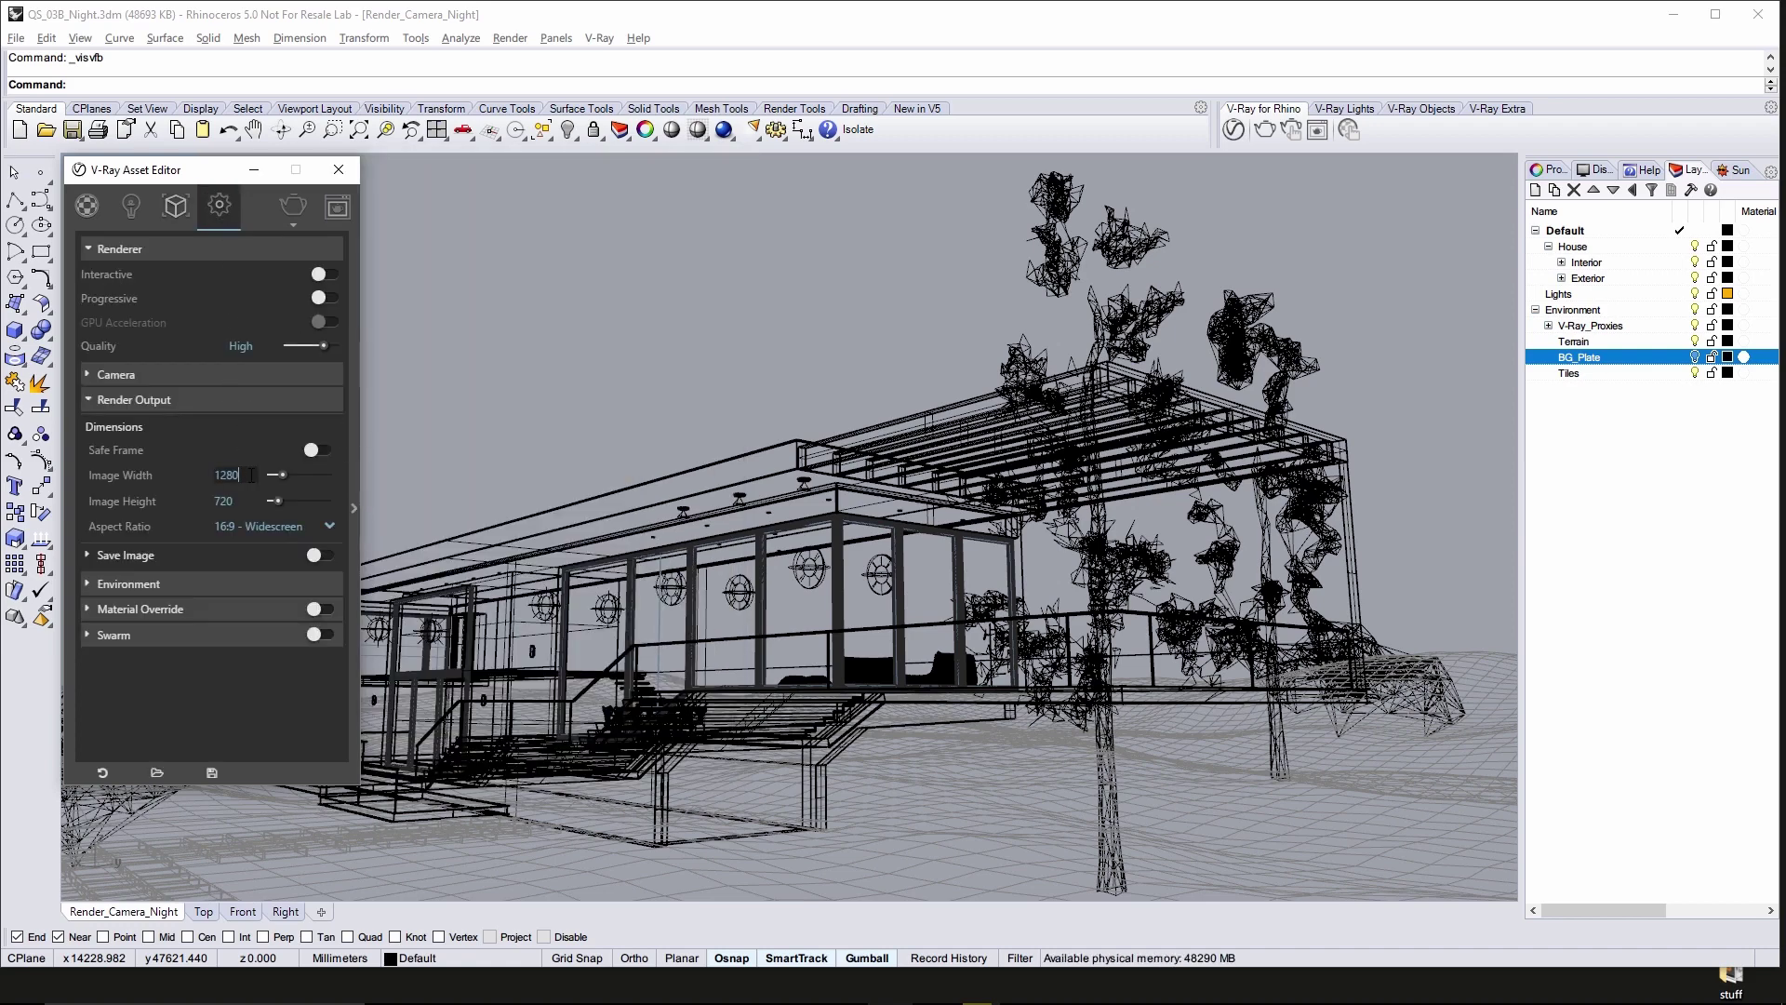
pyautogui.click(192, 399)
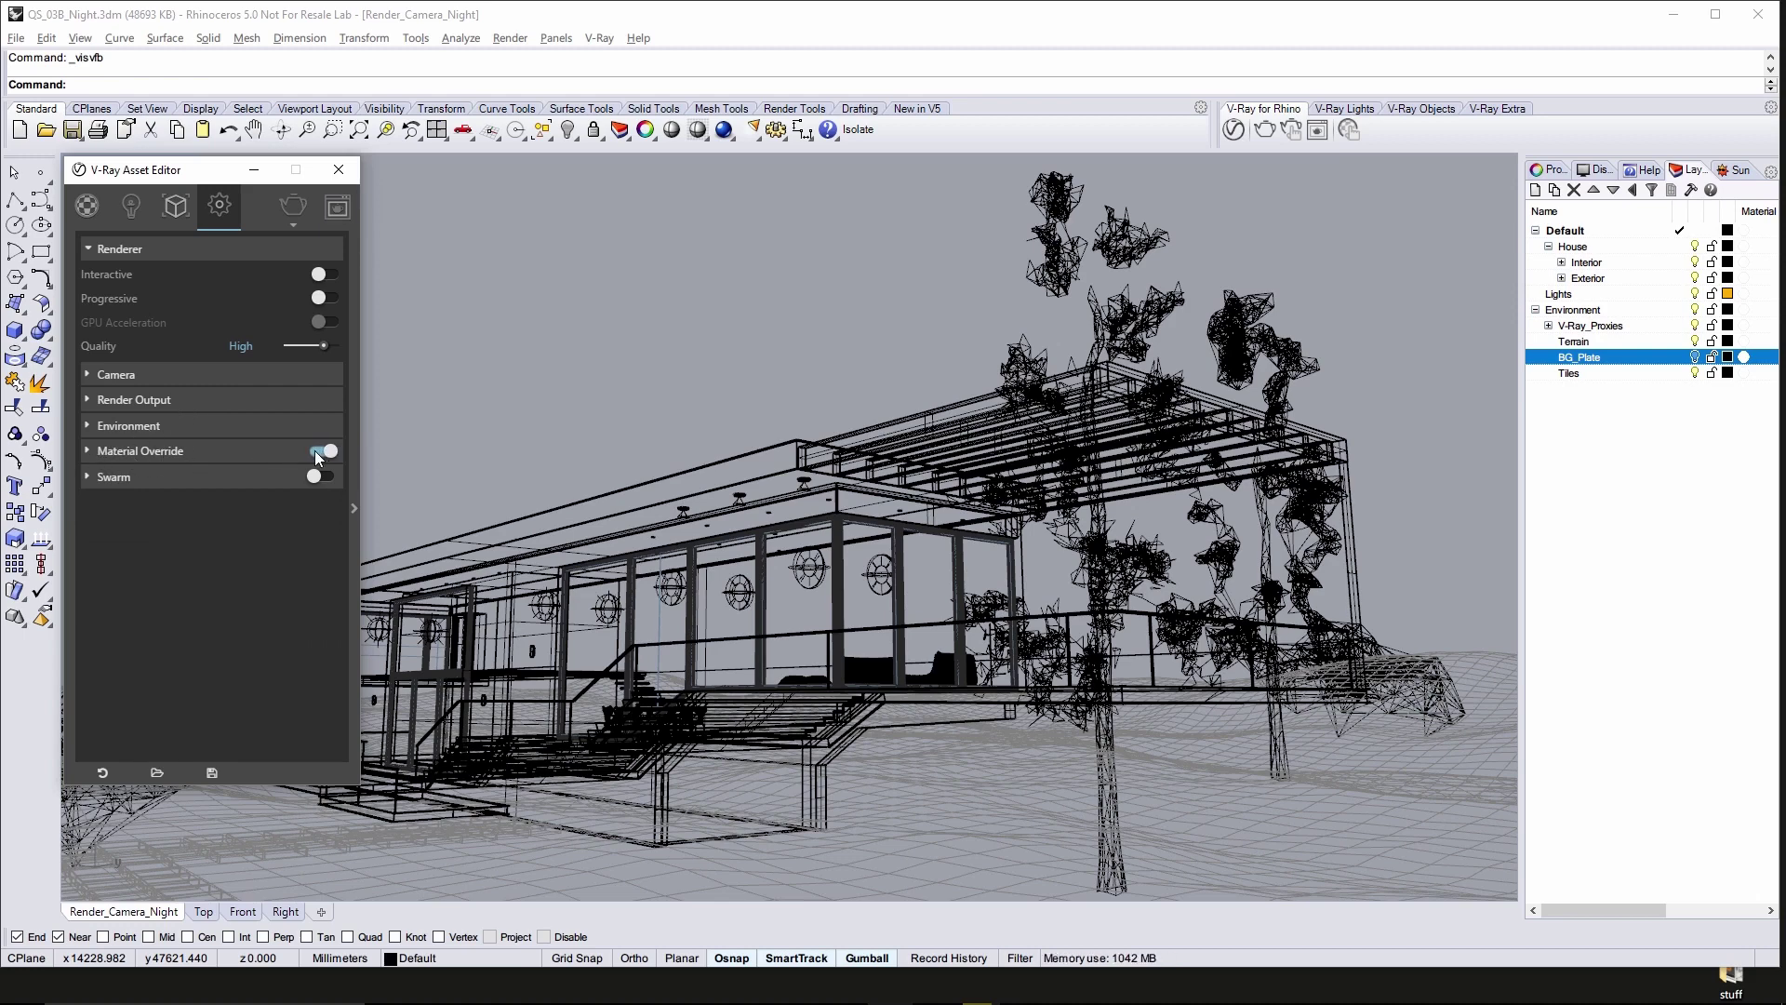
# Start an interactive V-Ray render and move the frame buffer clear of the asset editor.
pyautogui.click(293, 226)
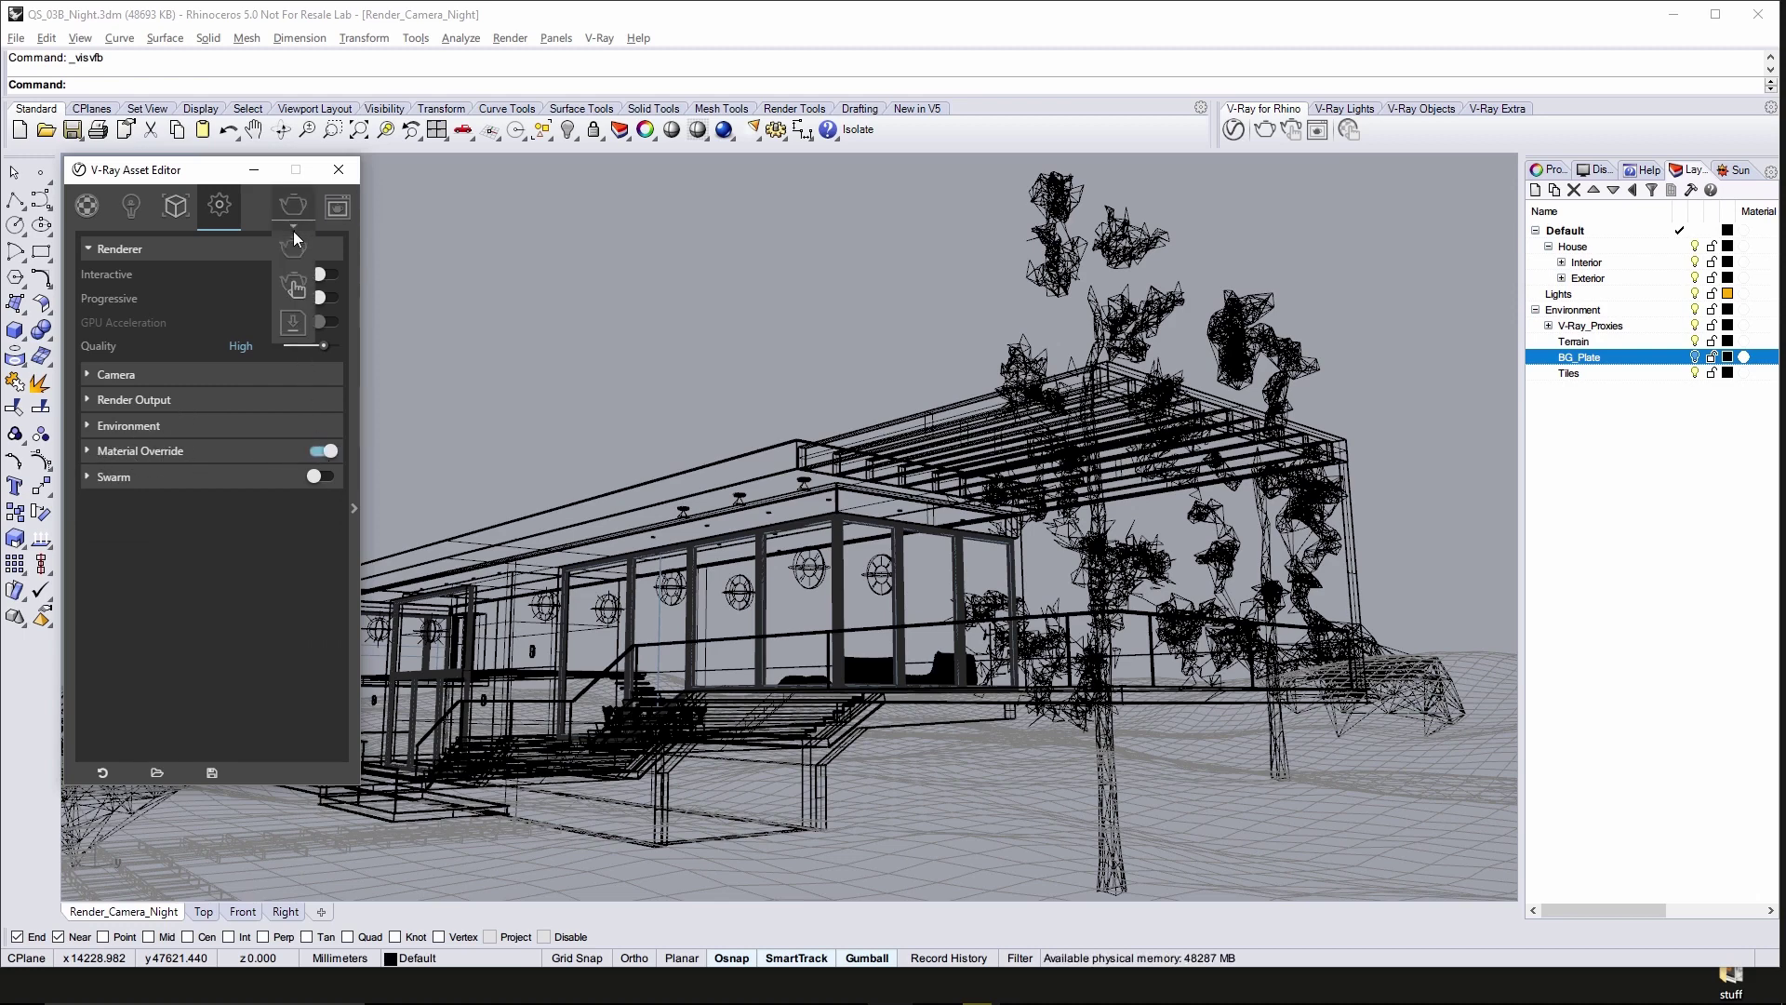
pyautogui.click(295, 284)
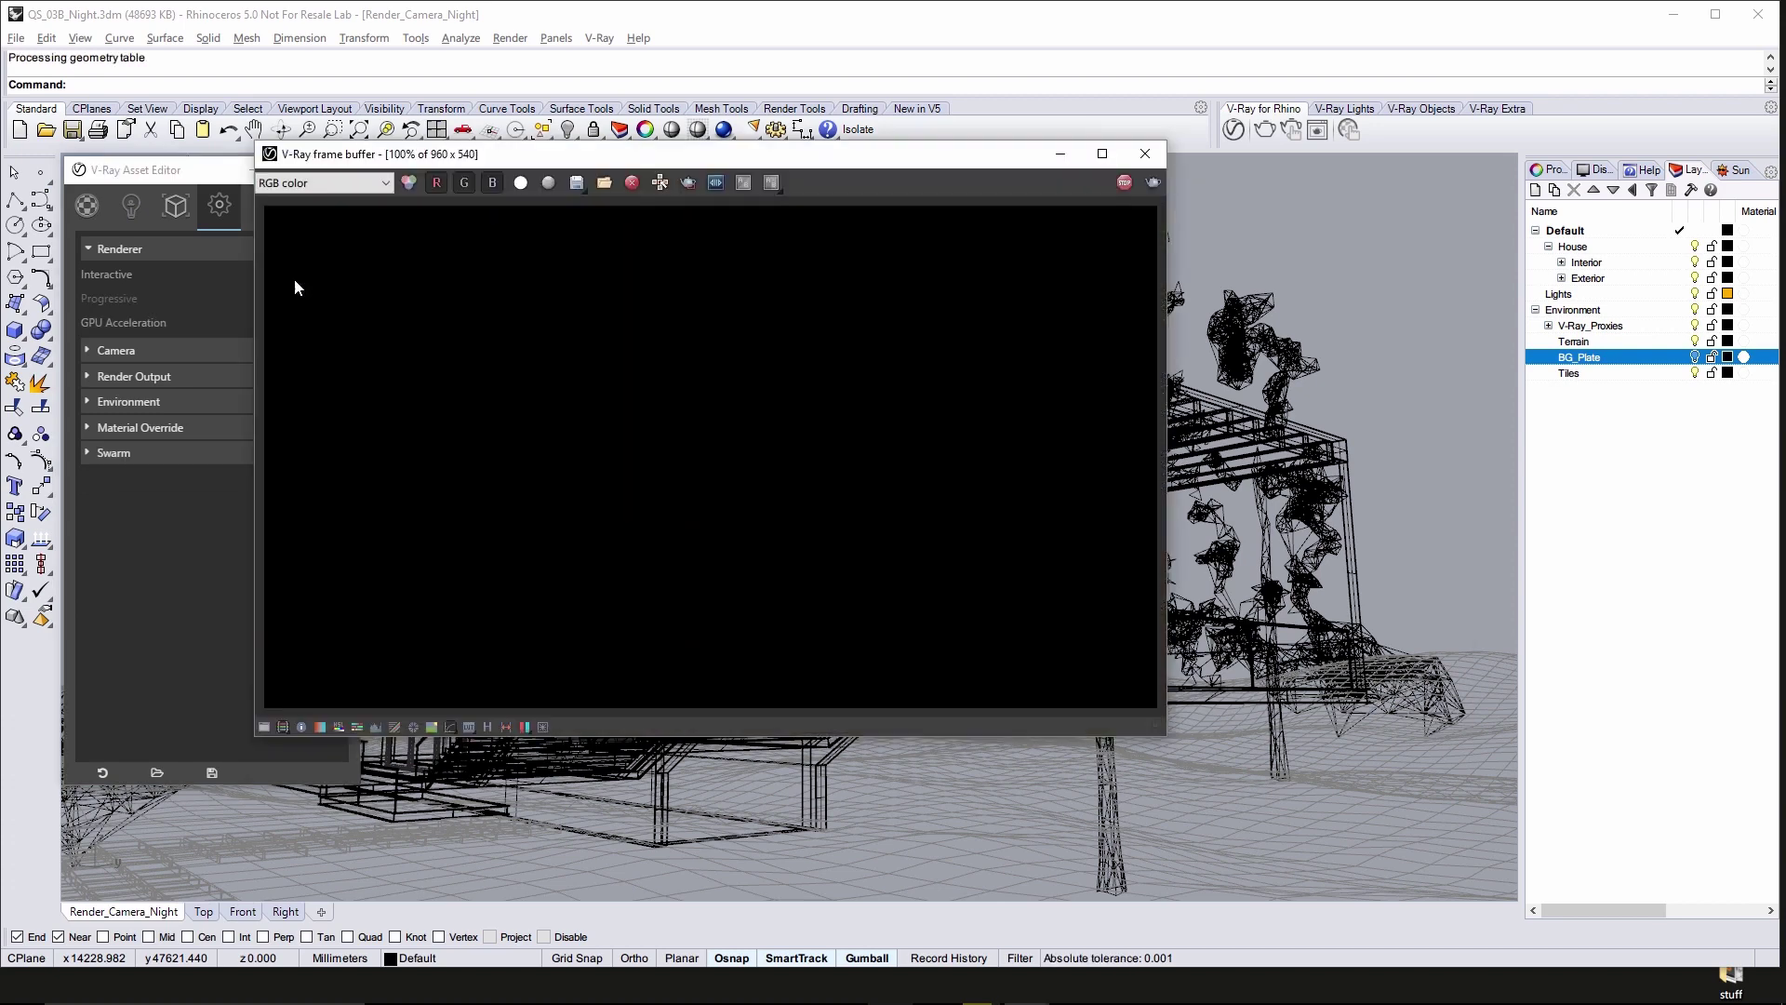
pyautogui.moveTo(541, 165); pyautogui.dragTo(885, 183)
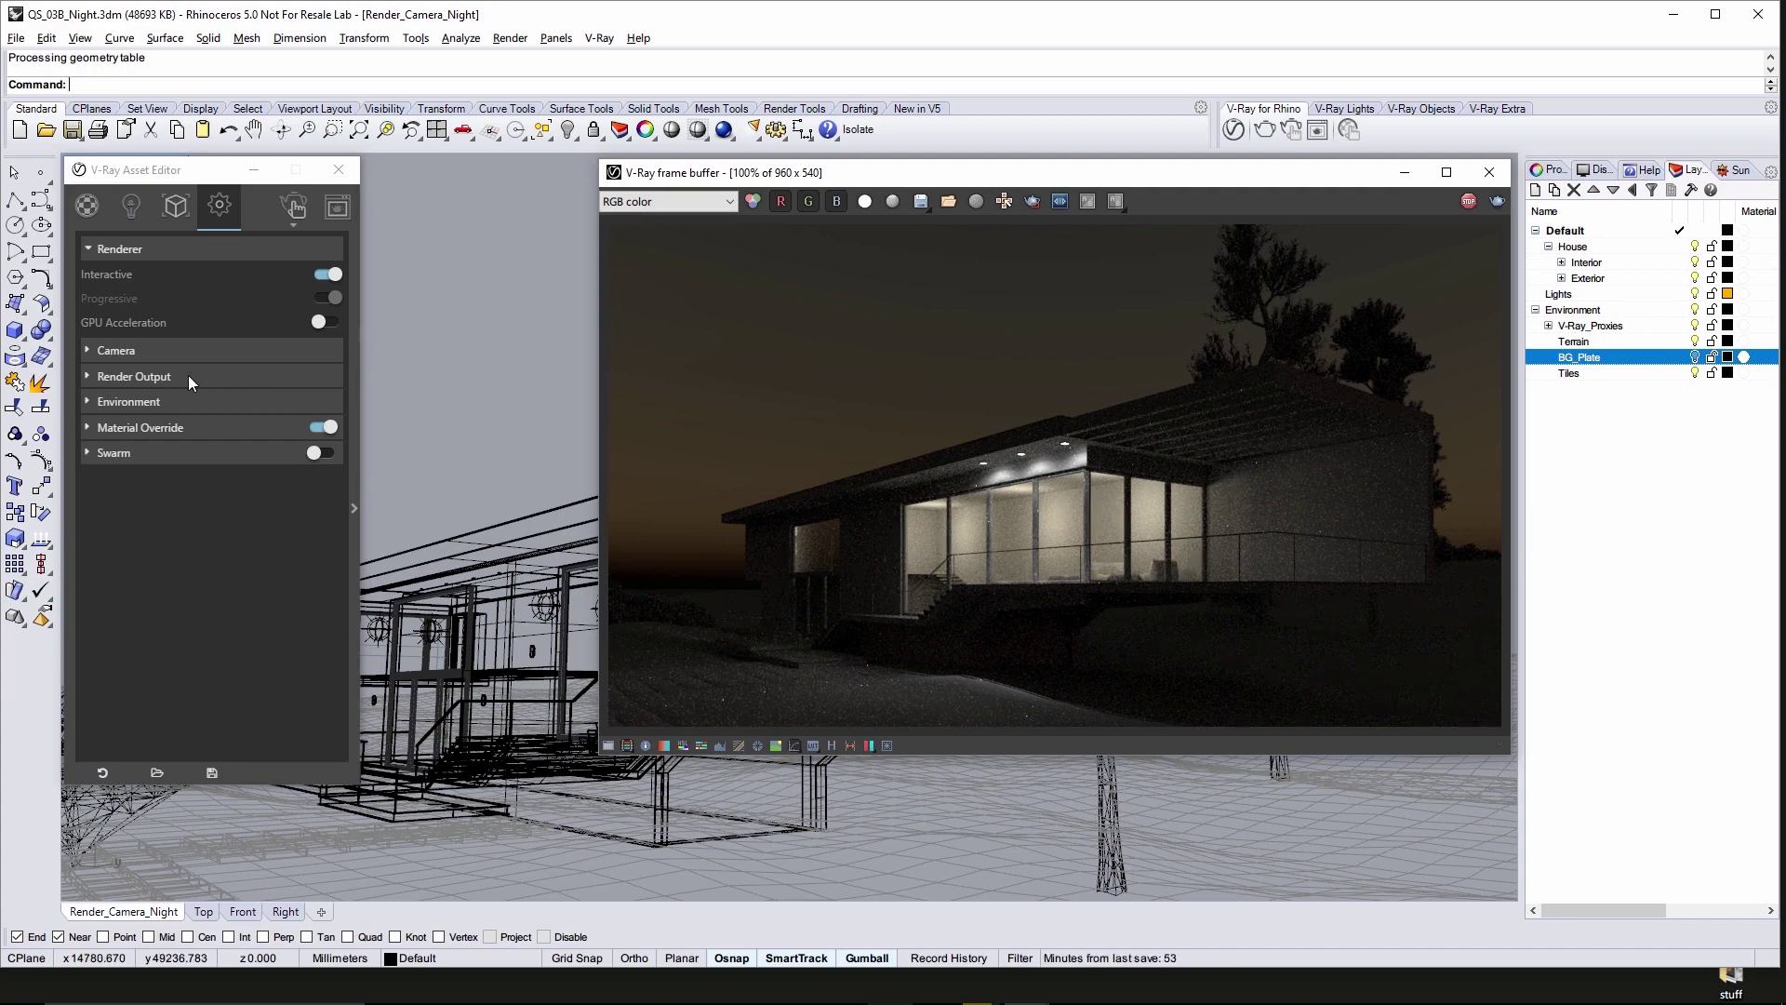
# Turn off the environment background texture and disable the Rhino Document Sun.
pyautogui.click(176, 411)
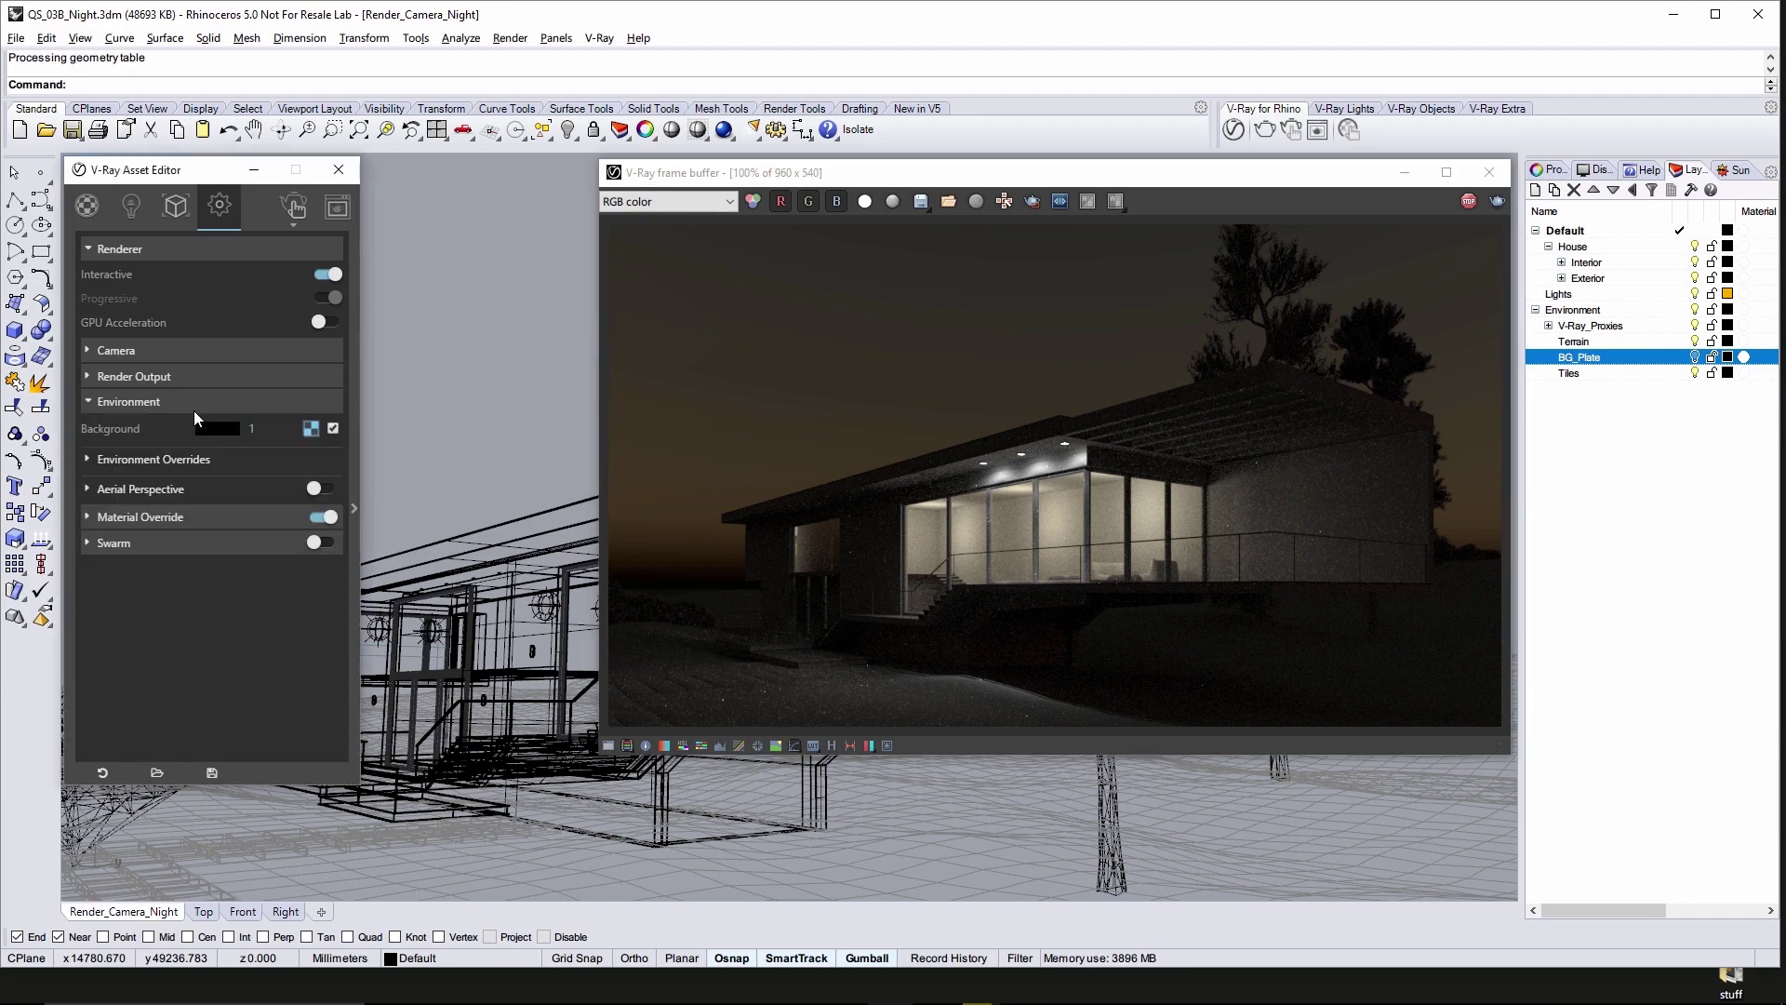
pyautogui.click(333, 428)
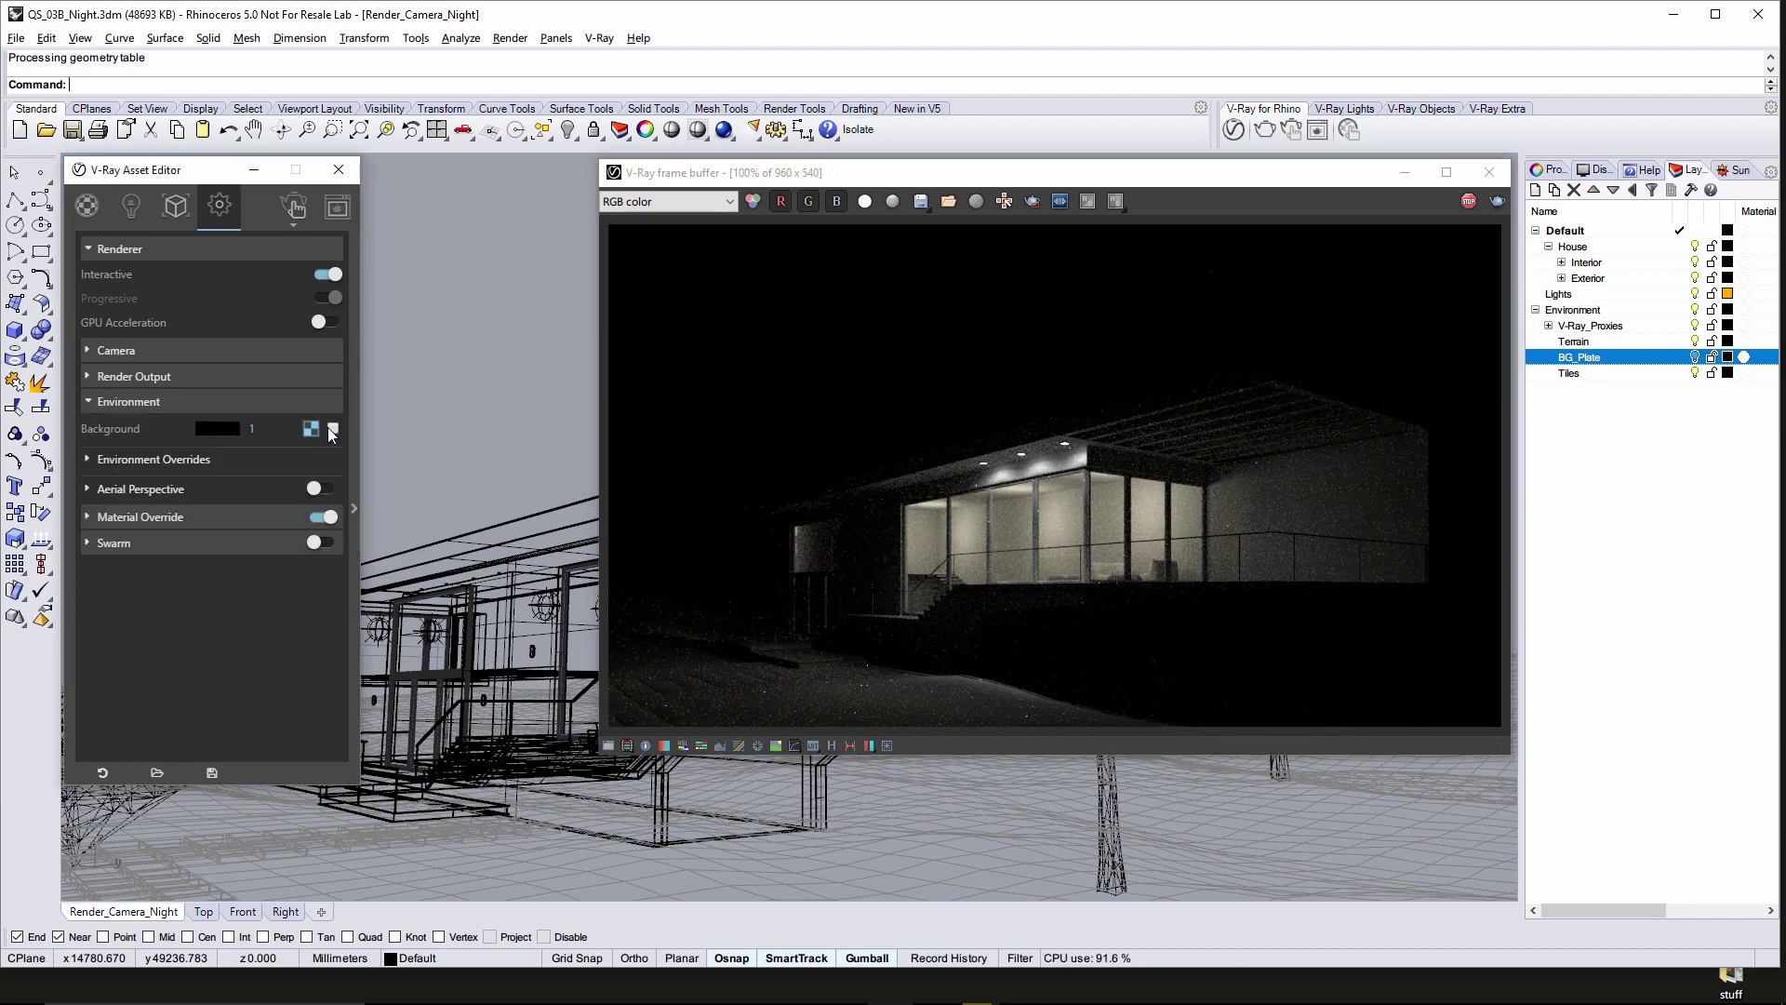
pyautogui.click(131, 206)
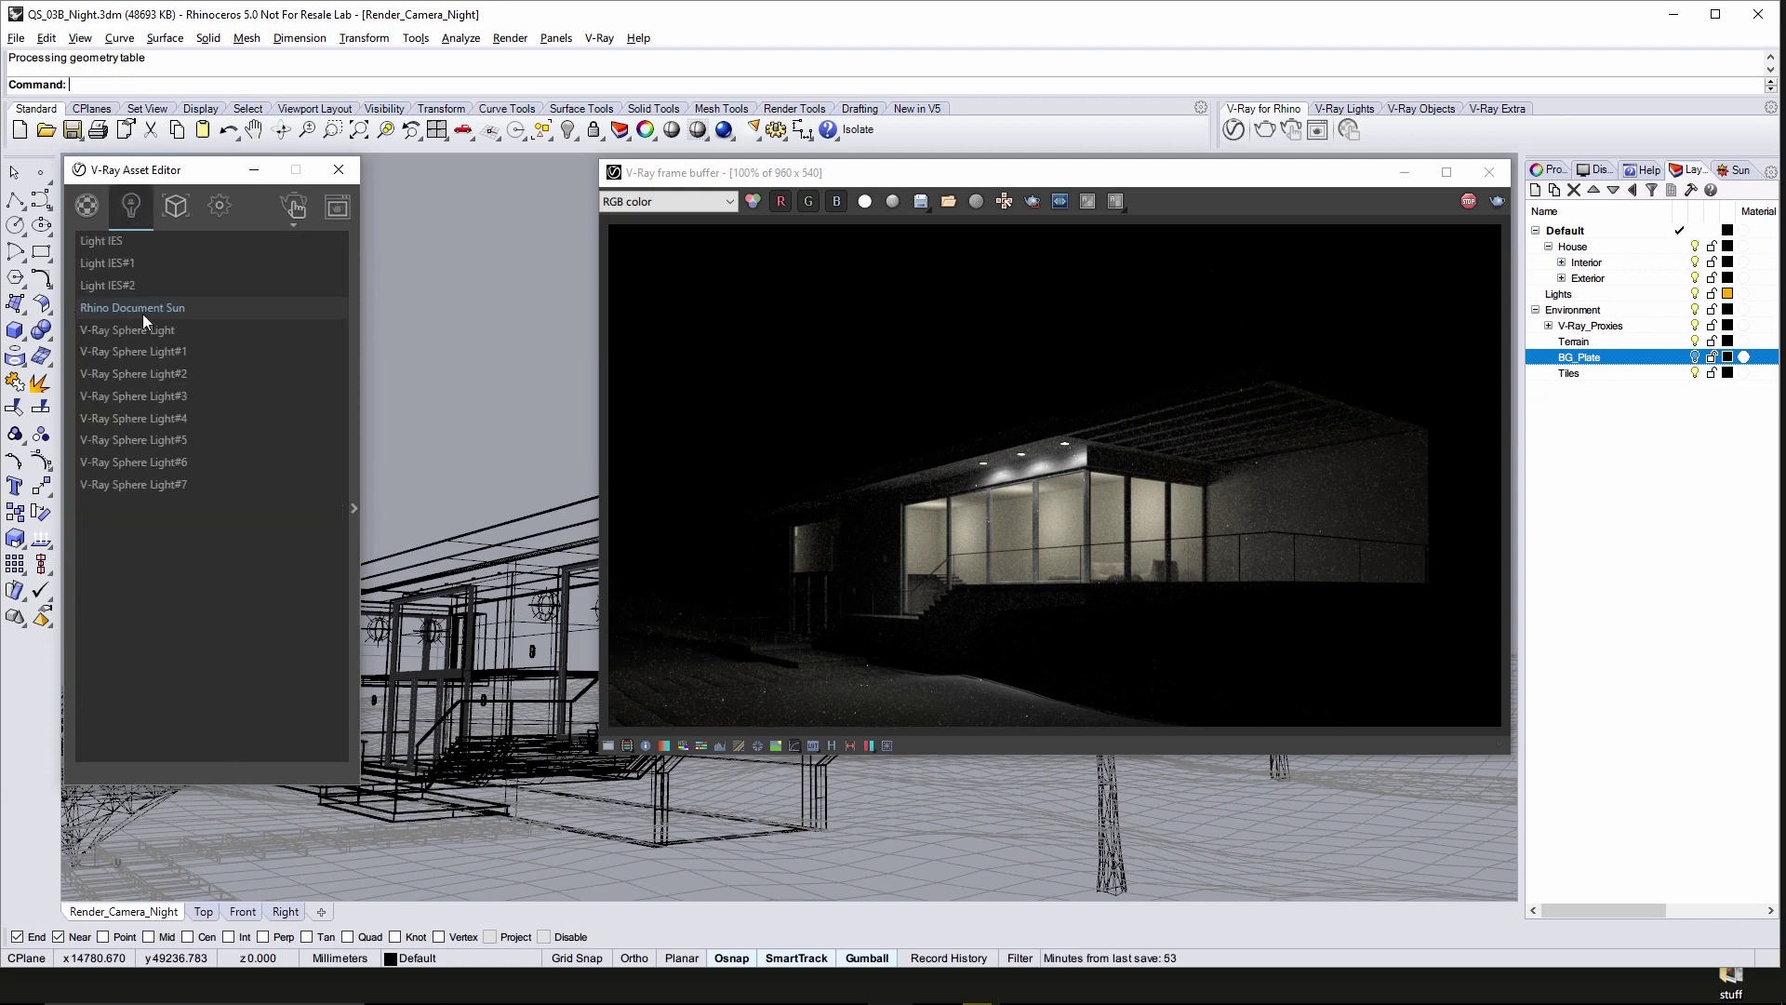
pyautogui.click(350, 335)
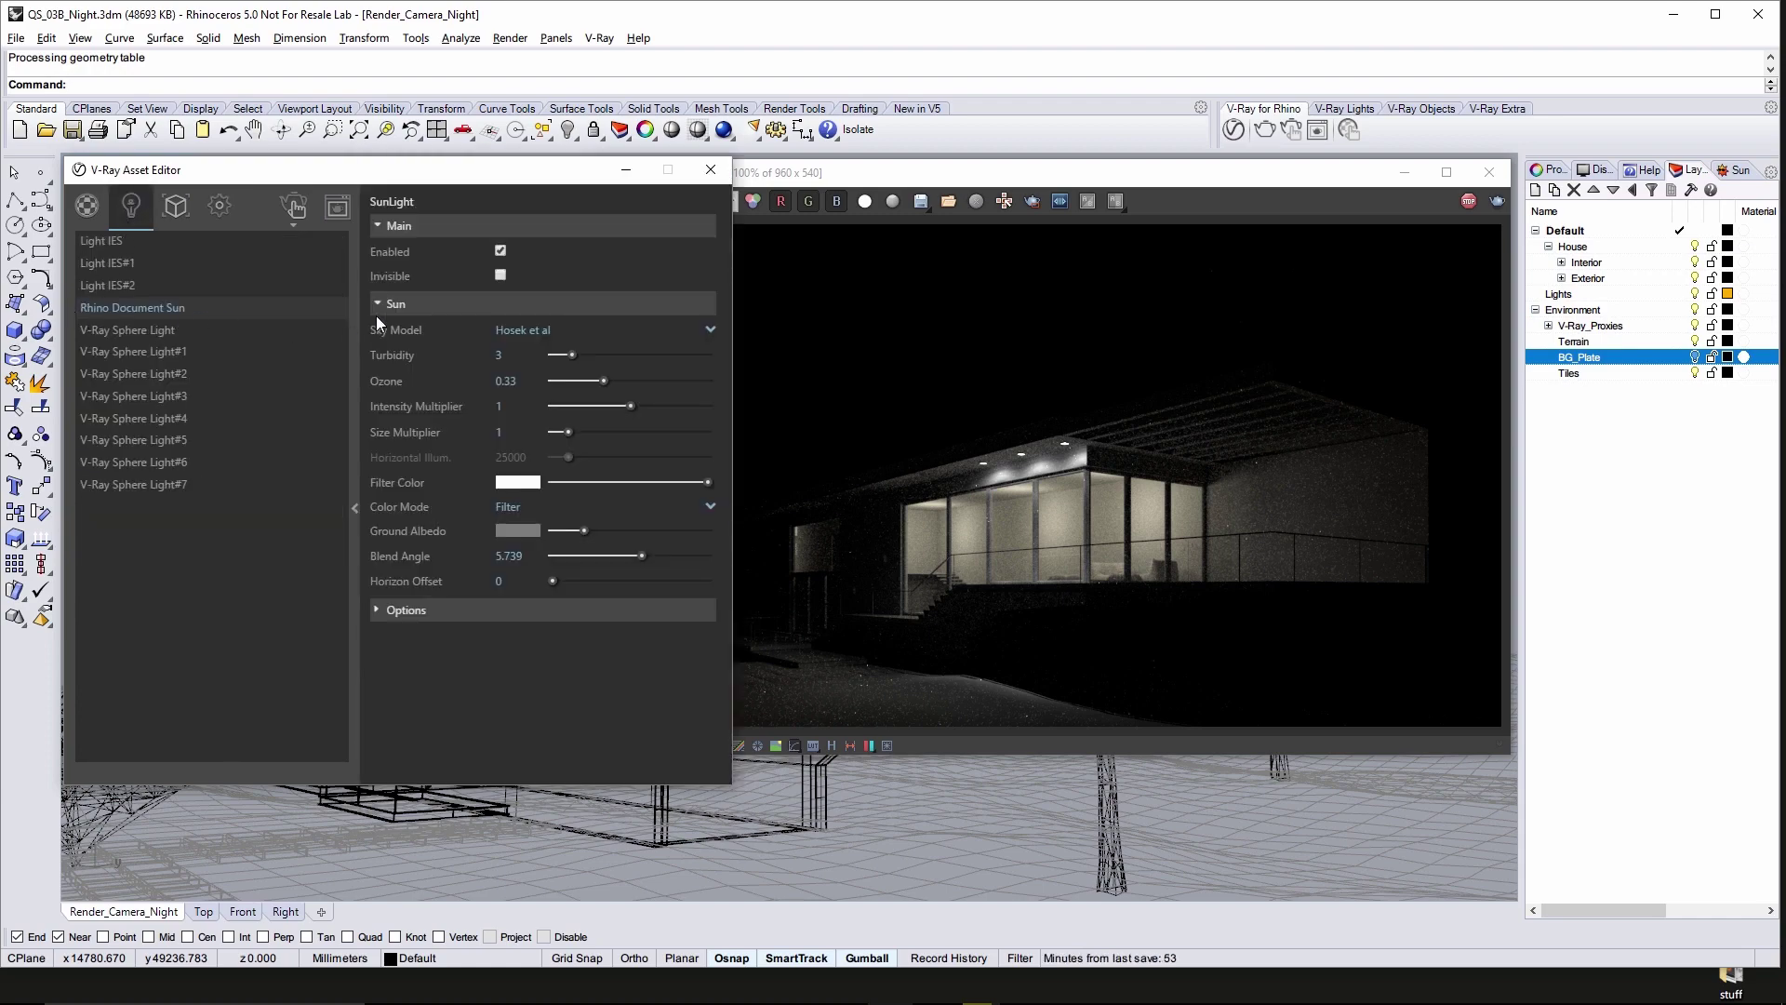
pyautogui.click(500, 250)
pyautogui.click(356, 323)
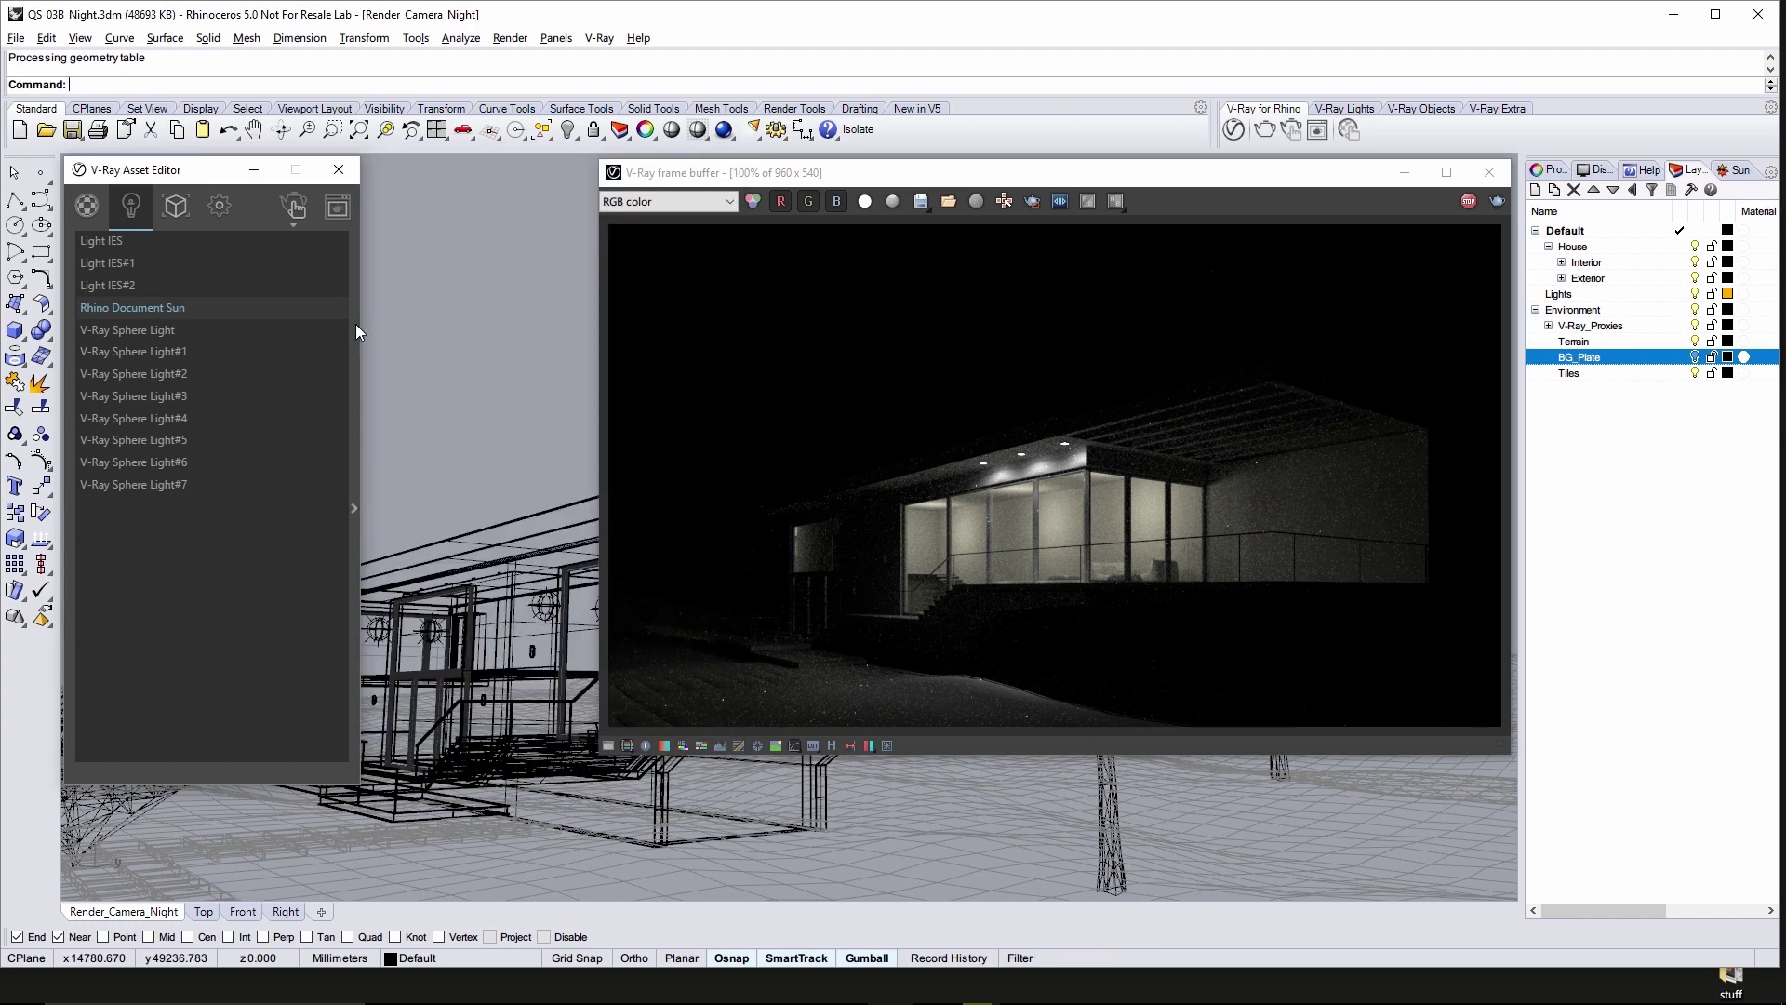
# Place a V-Ray dome light on the ground in front of the house, using Default Dome Light Texture.exr as its texture.
pyautogui.click(1343, 112)
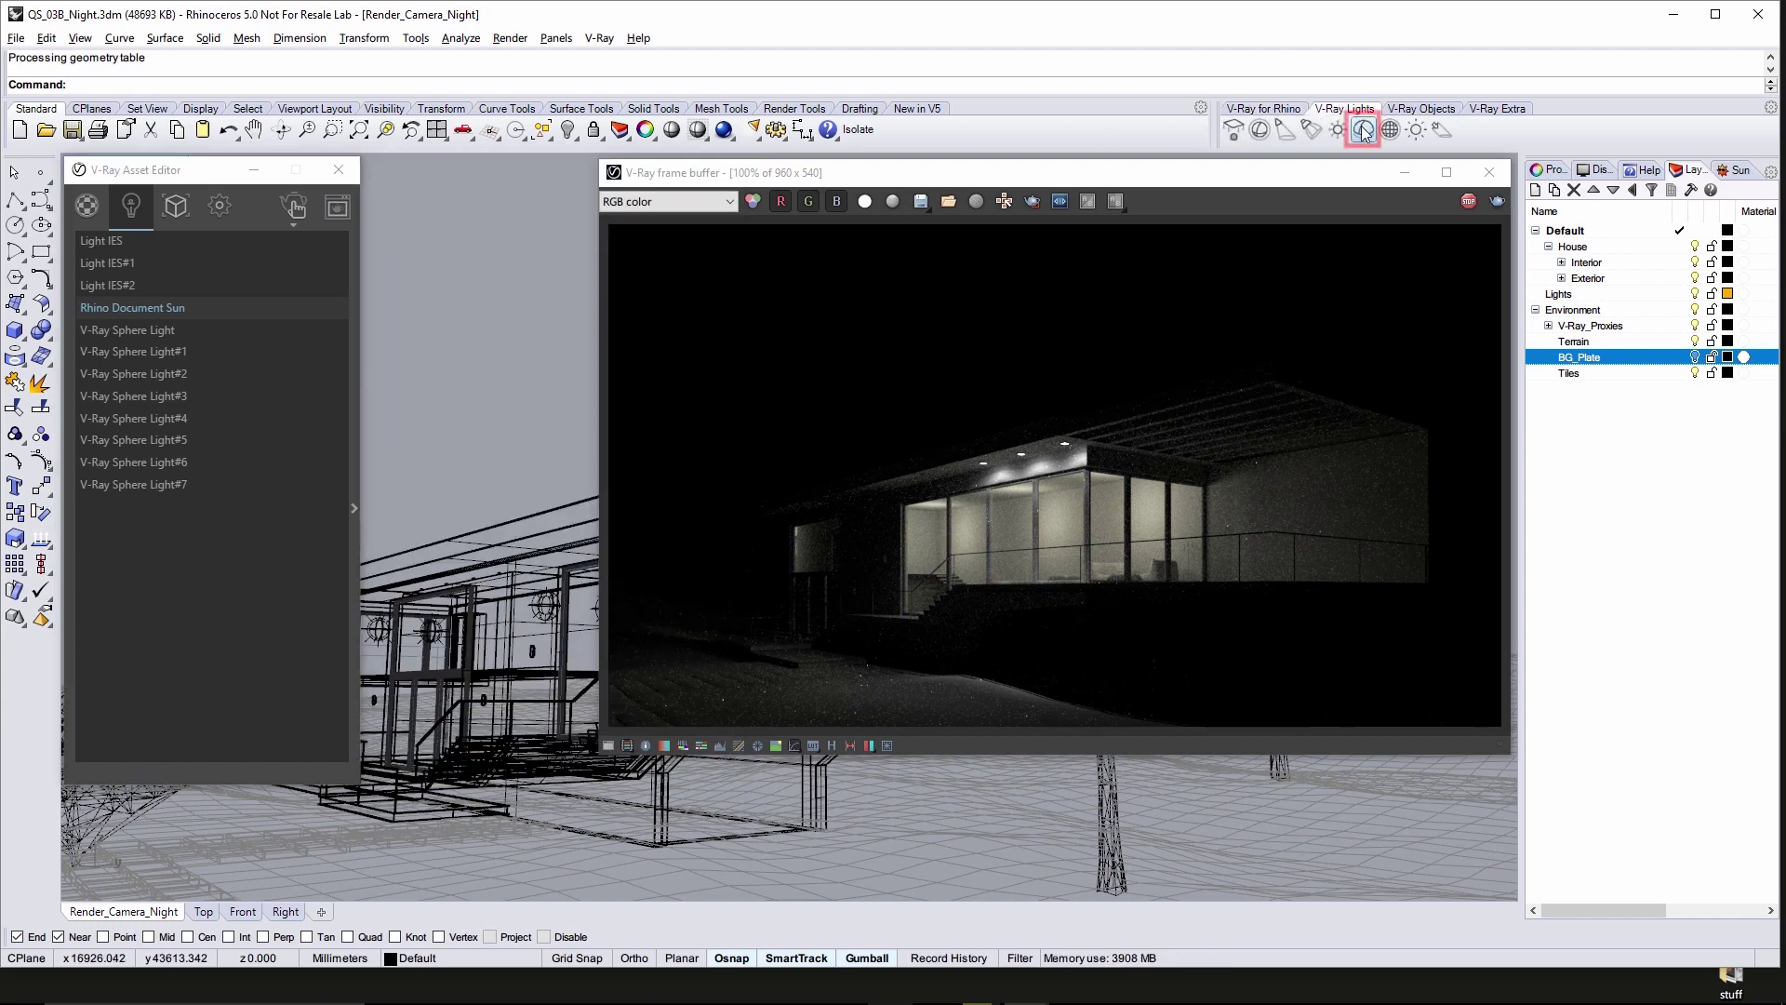
pyautogui.click(1360, 135)
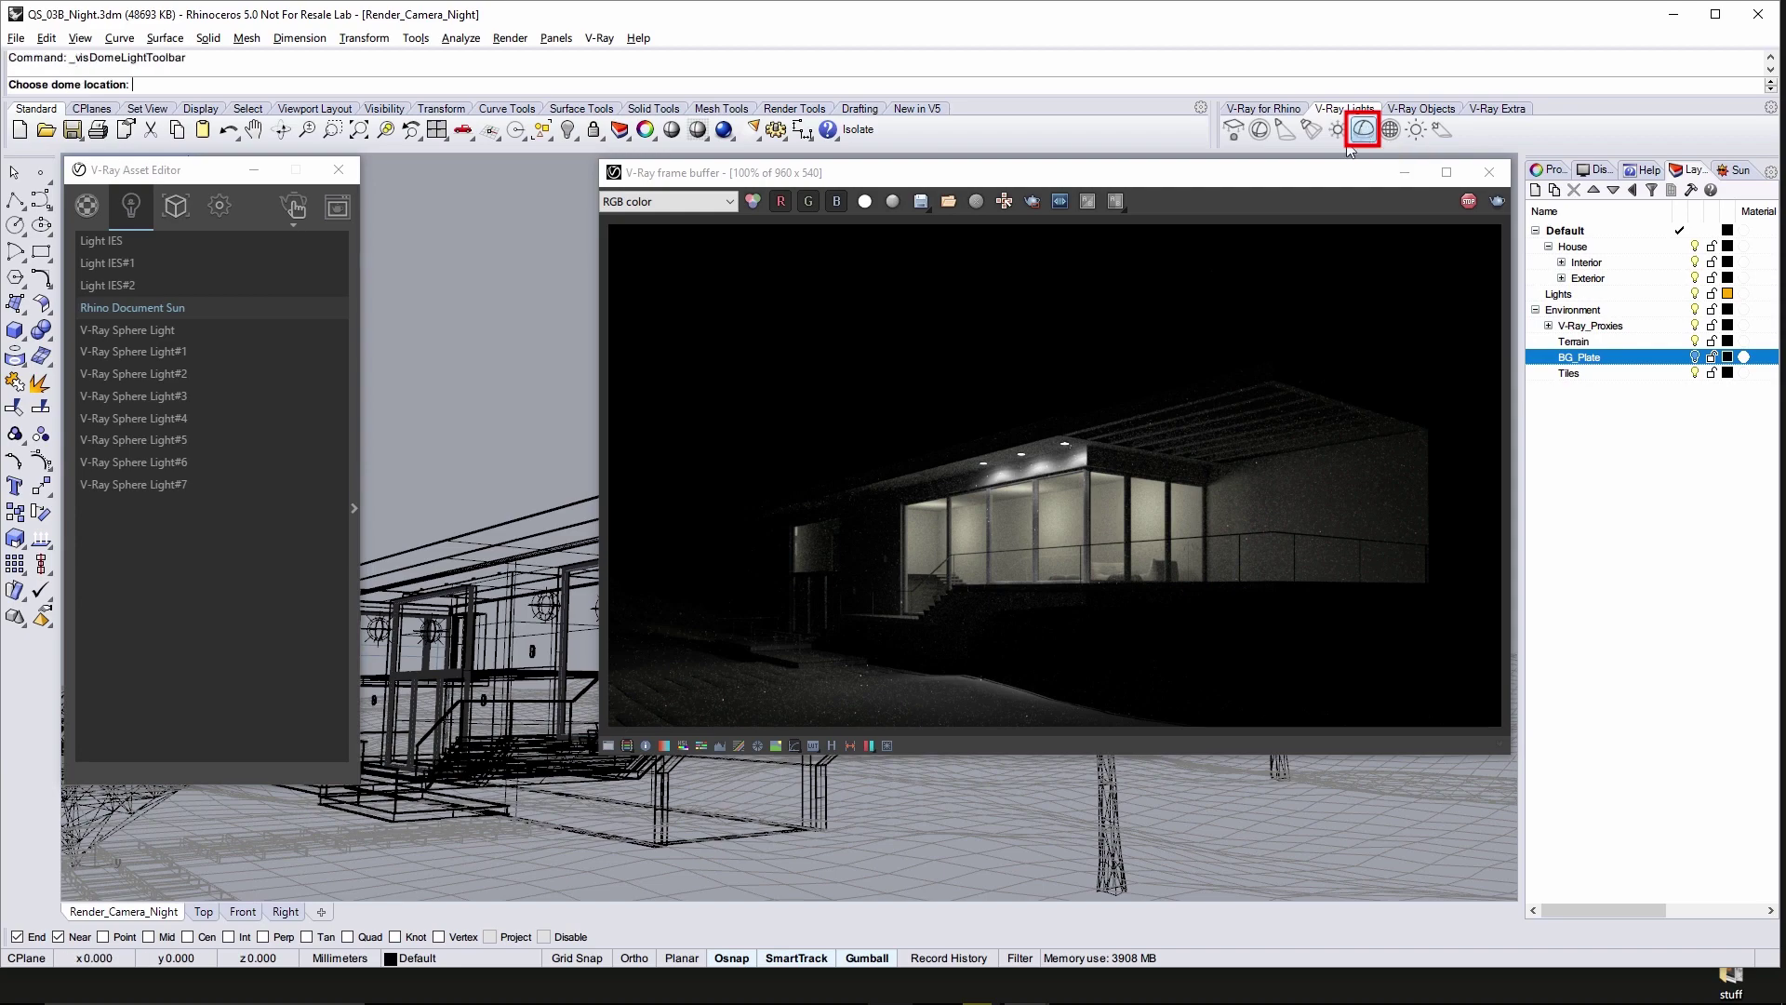
pyautogui.click(551, 861)
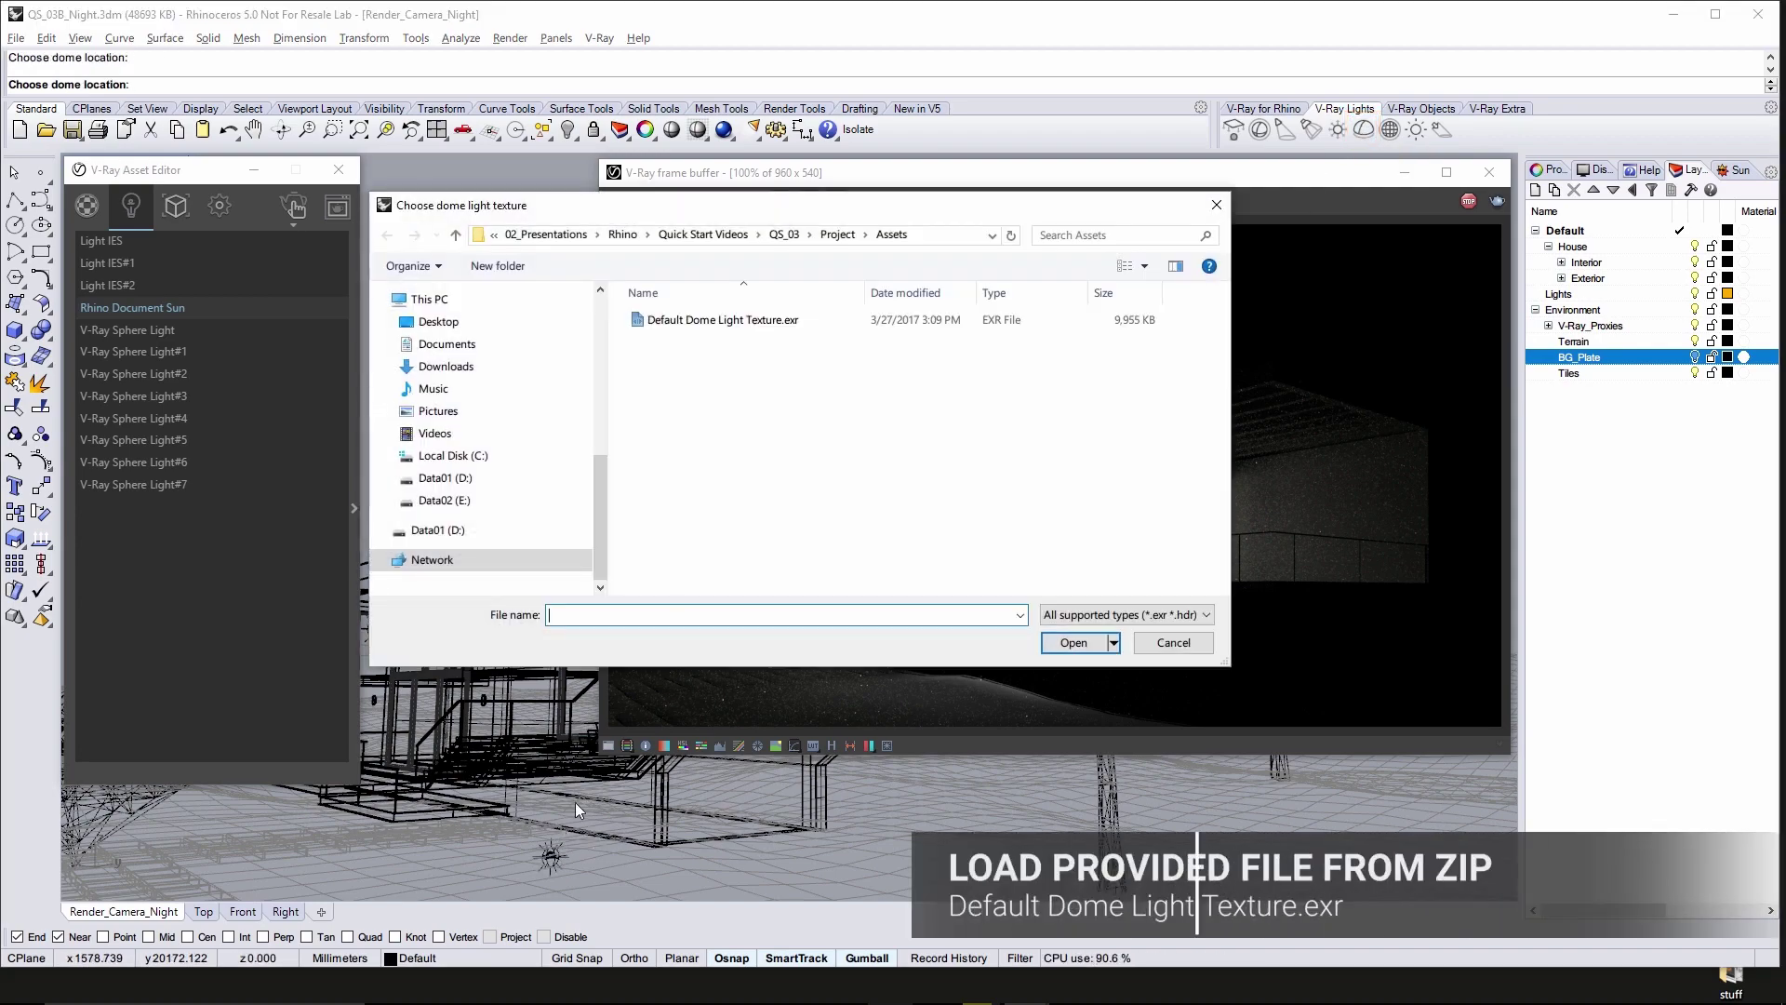
pyautogui.click(745, 321)
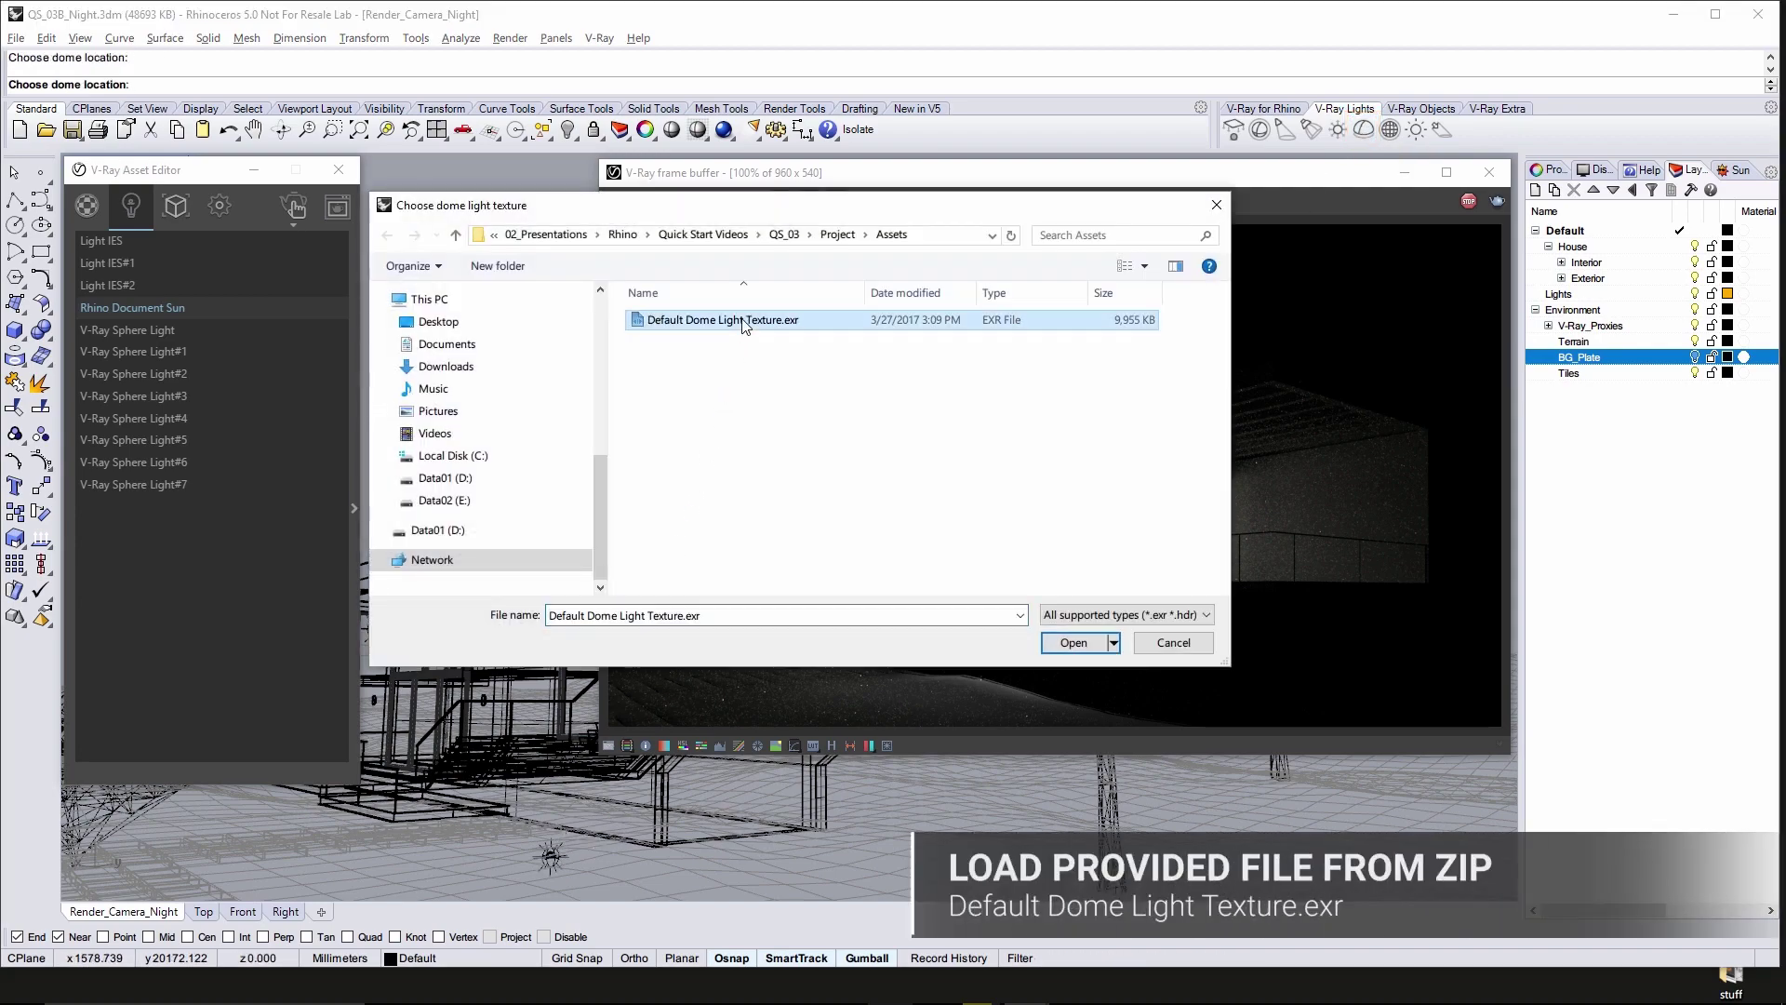
pyautogui.click(1073, 642)
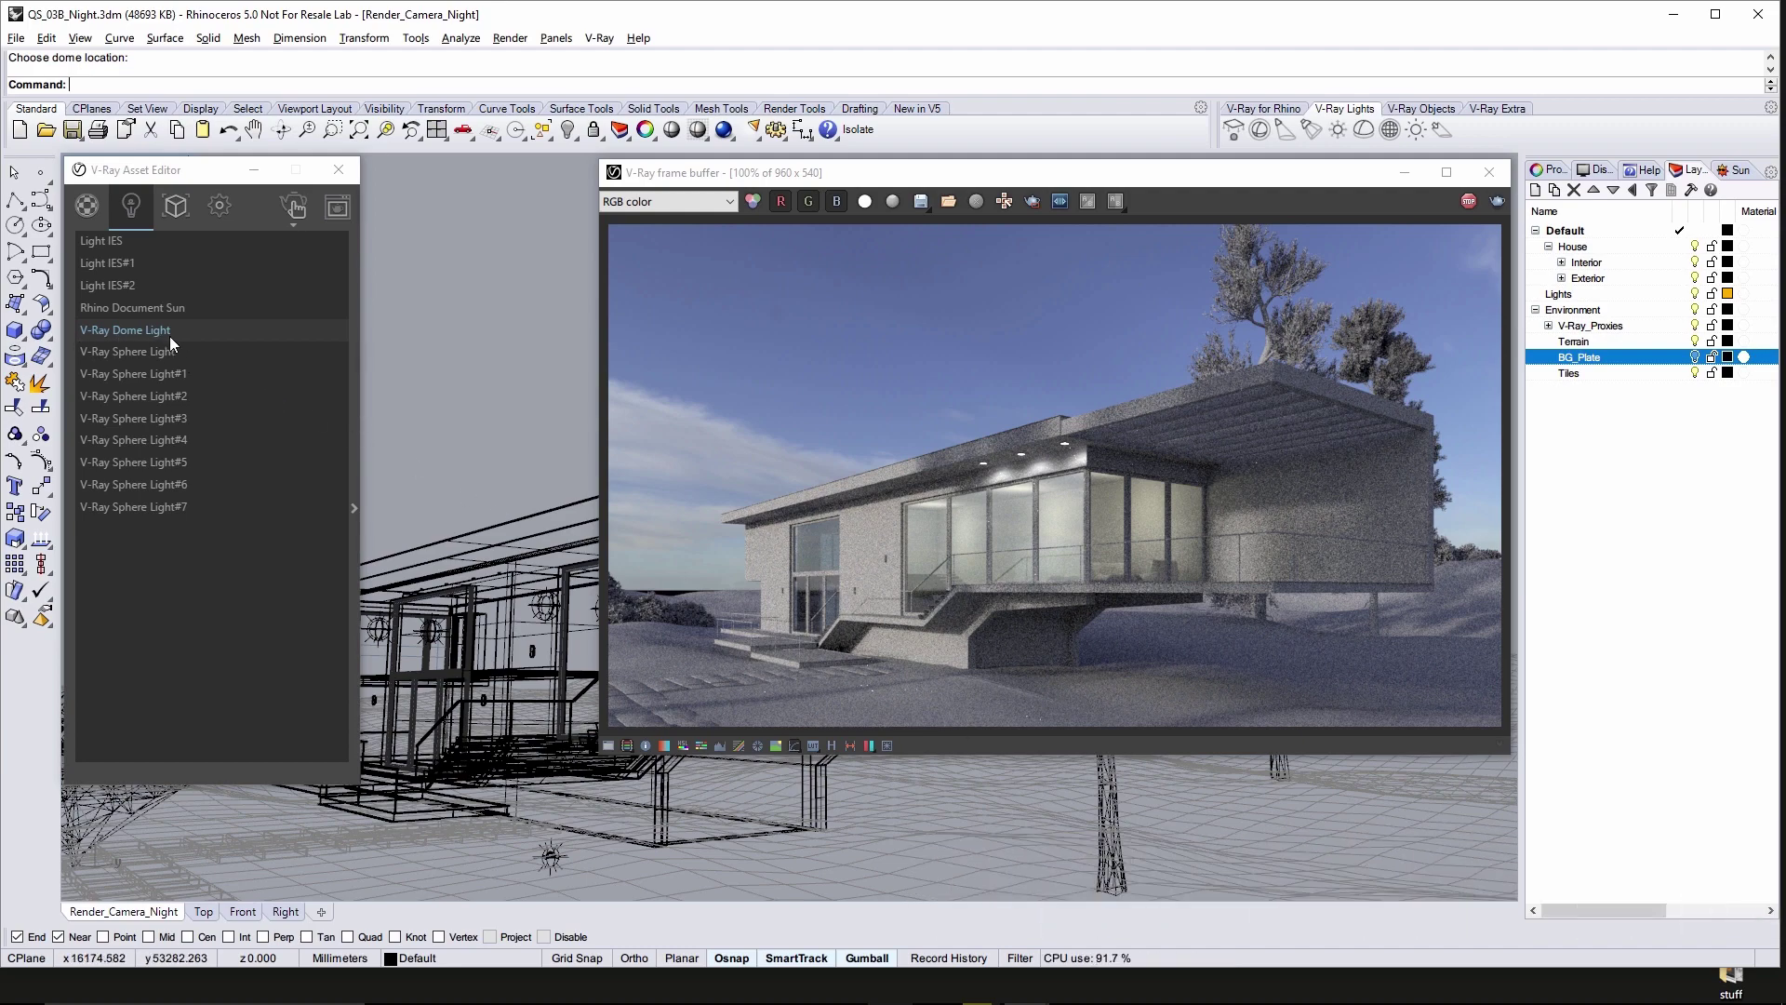
# Try the V-Ray Dome Light at intensity 0.5 in the interactive render and settle on an intensity of 0.05.
pyautogui.click(350, 358)
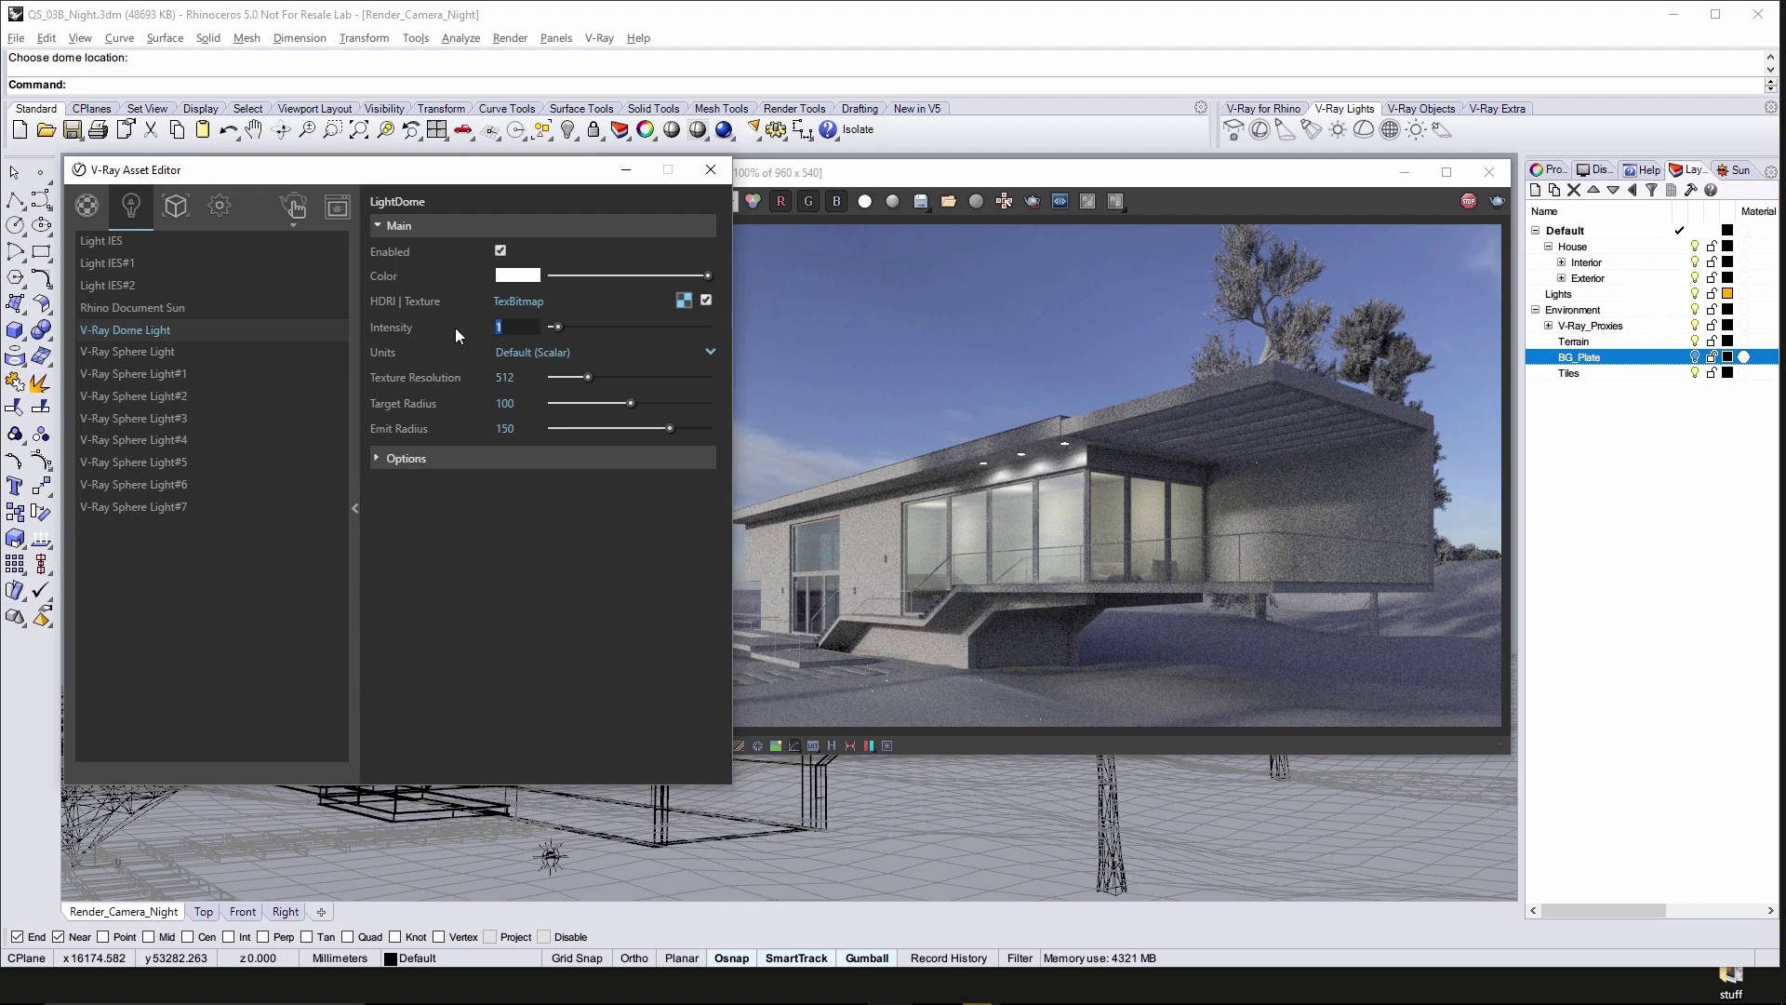
pyautogui.write('0.5')
pyautogui.click(874, 177)
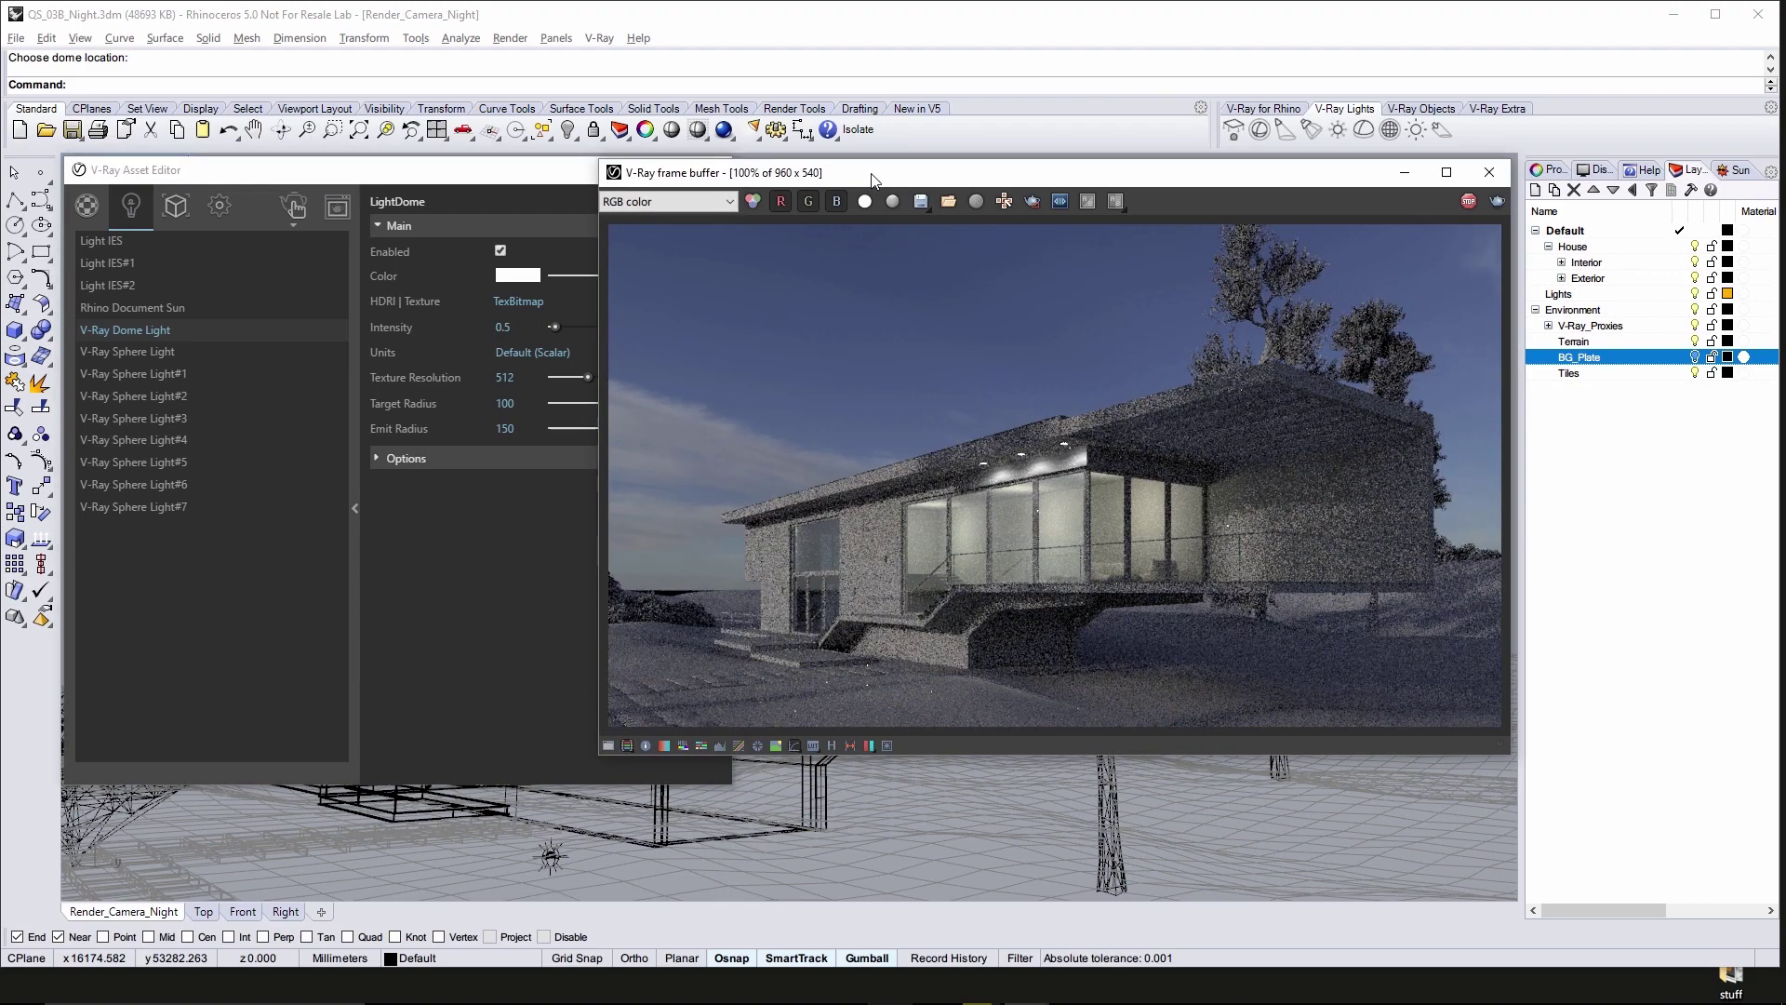
pyautogui.click(537, 327)
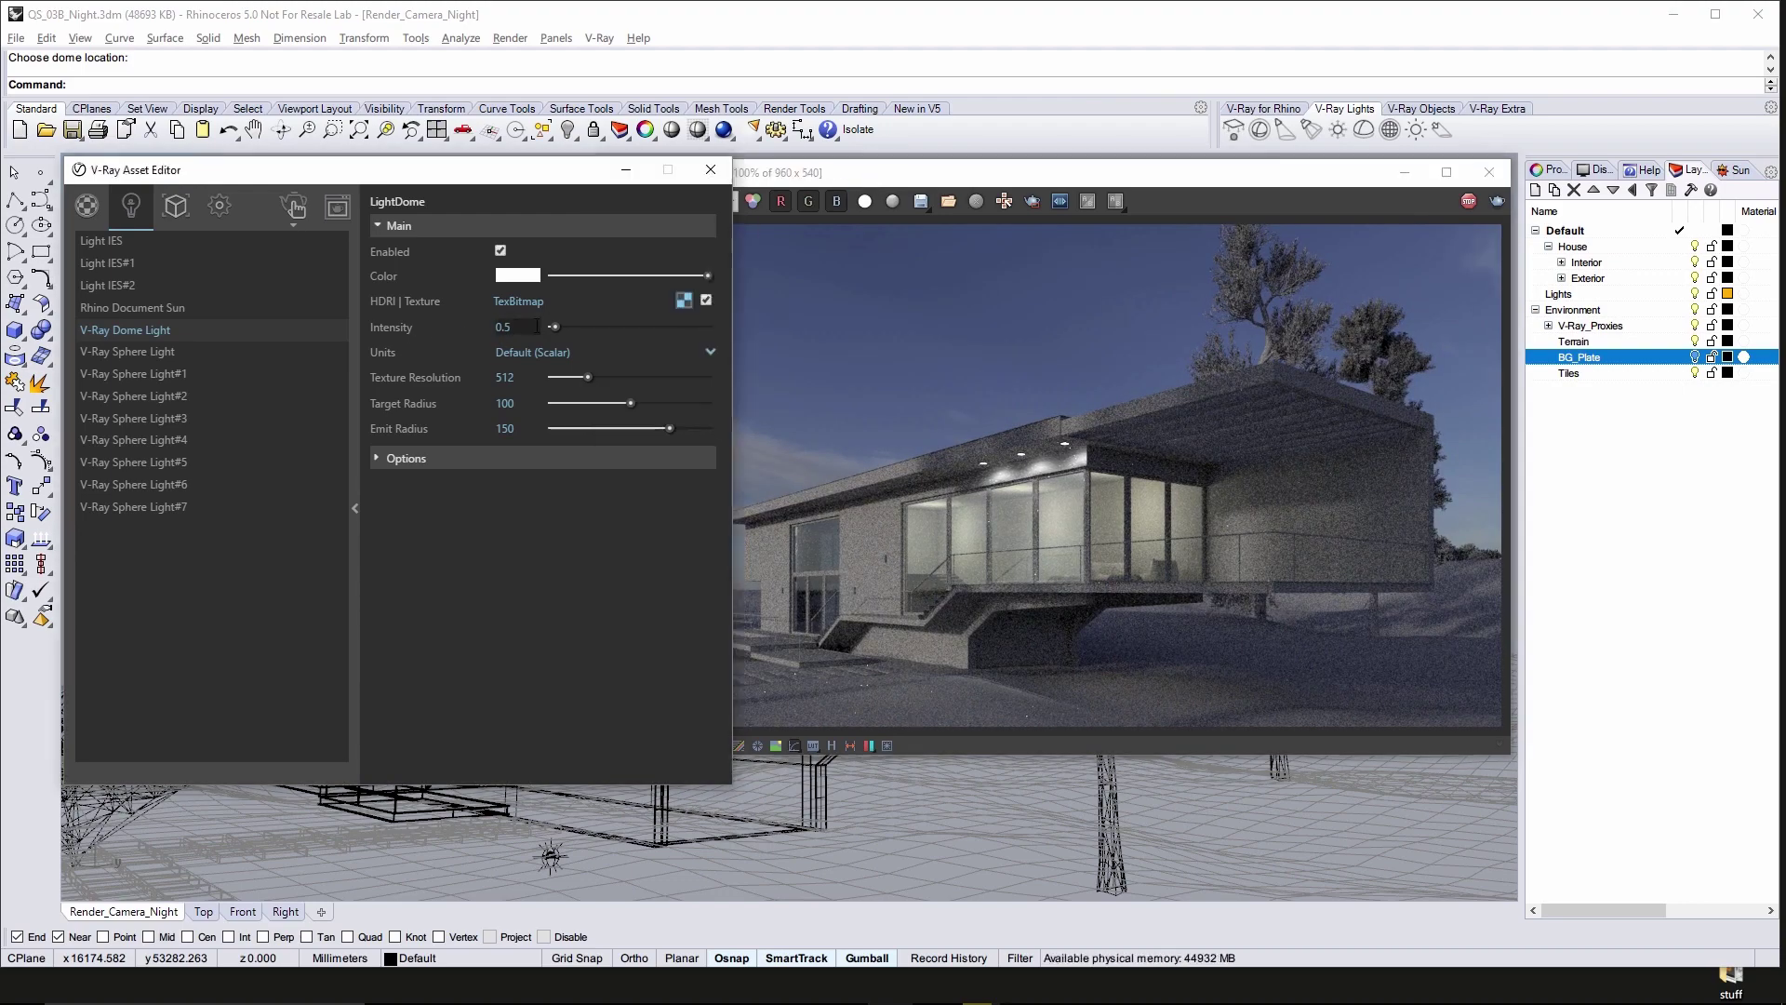
pyautogui.click(874, 177)
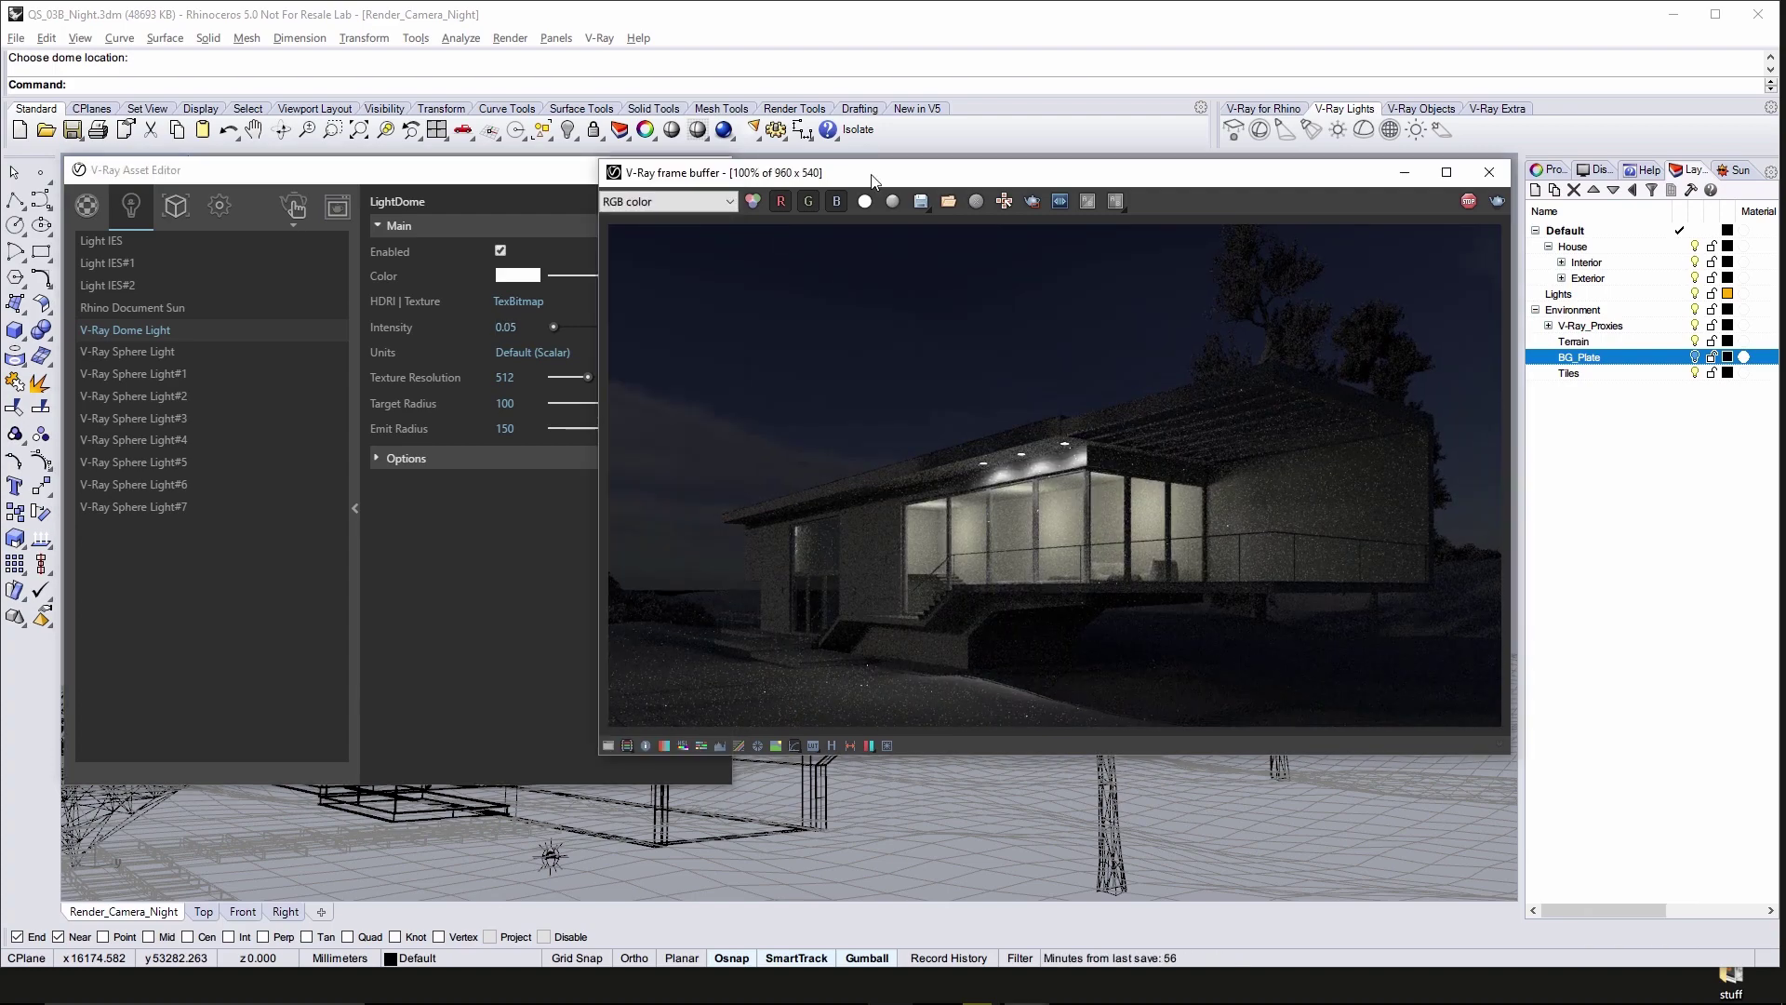
pyautogui.click(355, 388)
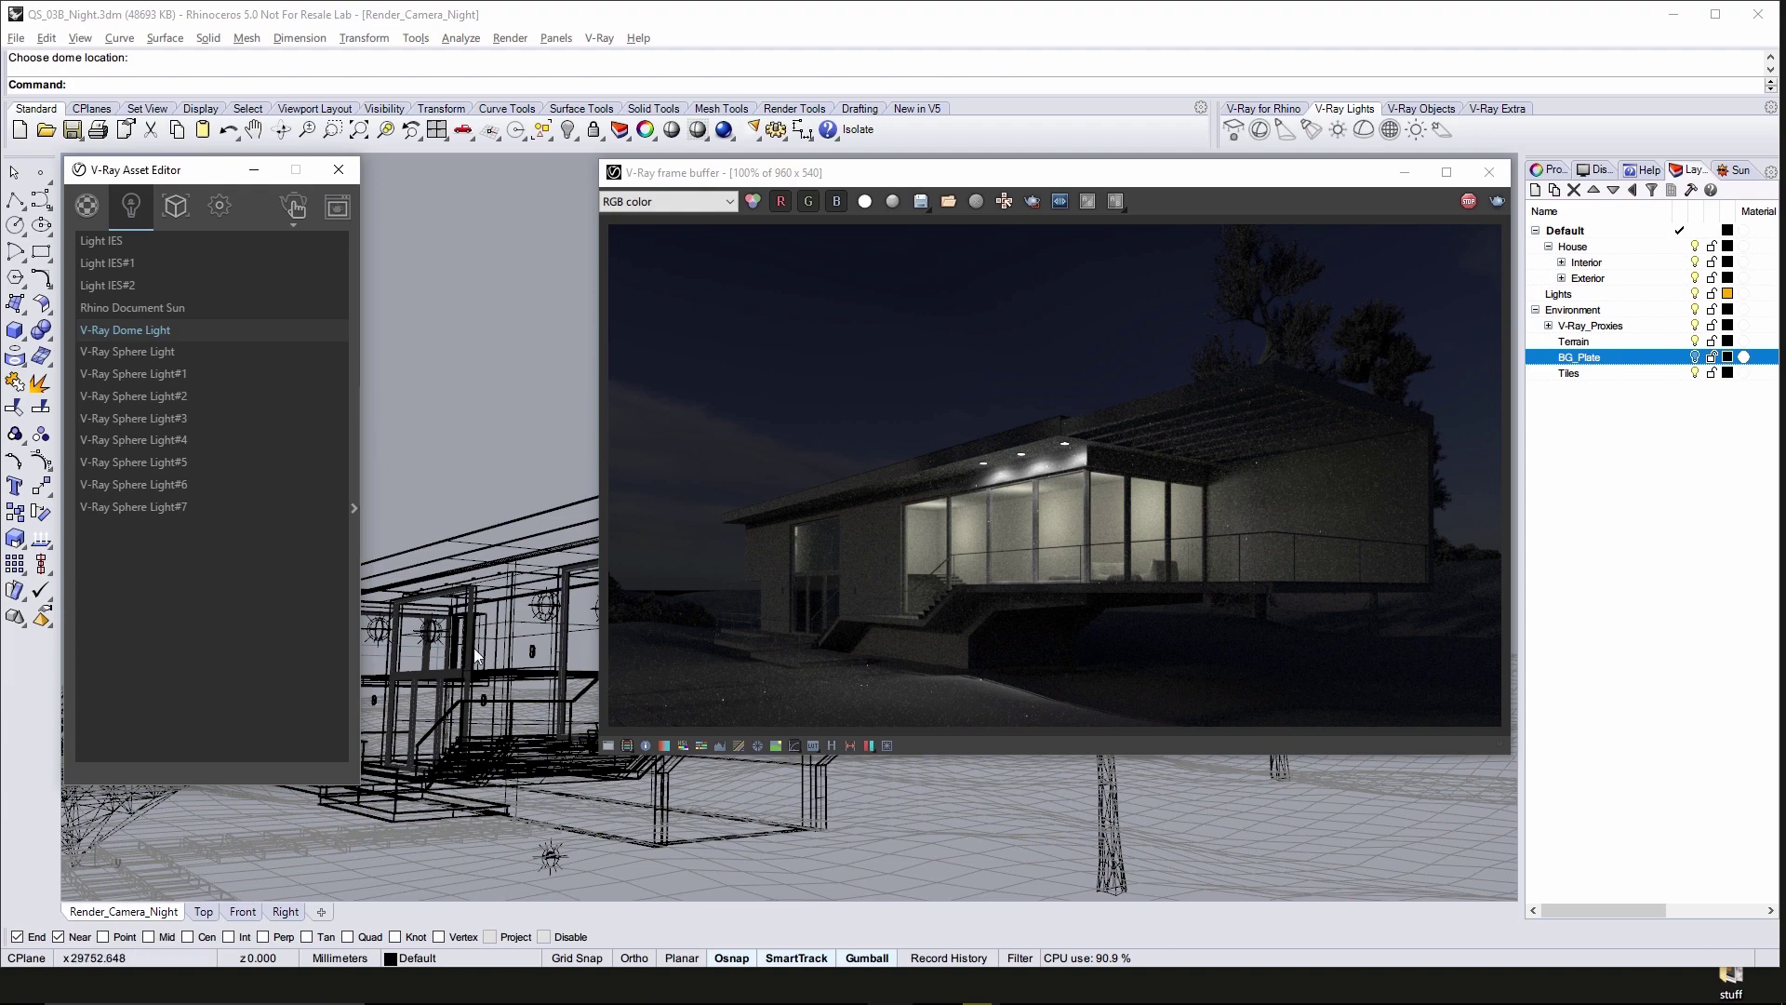
# Rotate the dome light about its vertical axis to reorient the sky texture behind the house.
pyautogui.click(551, 858)
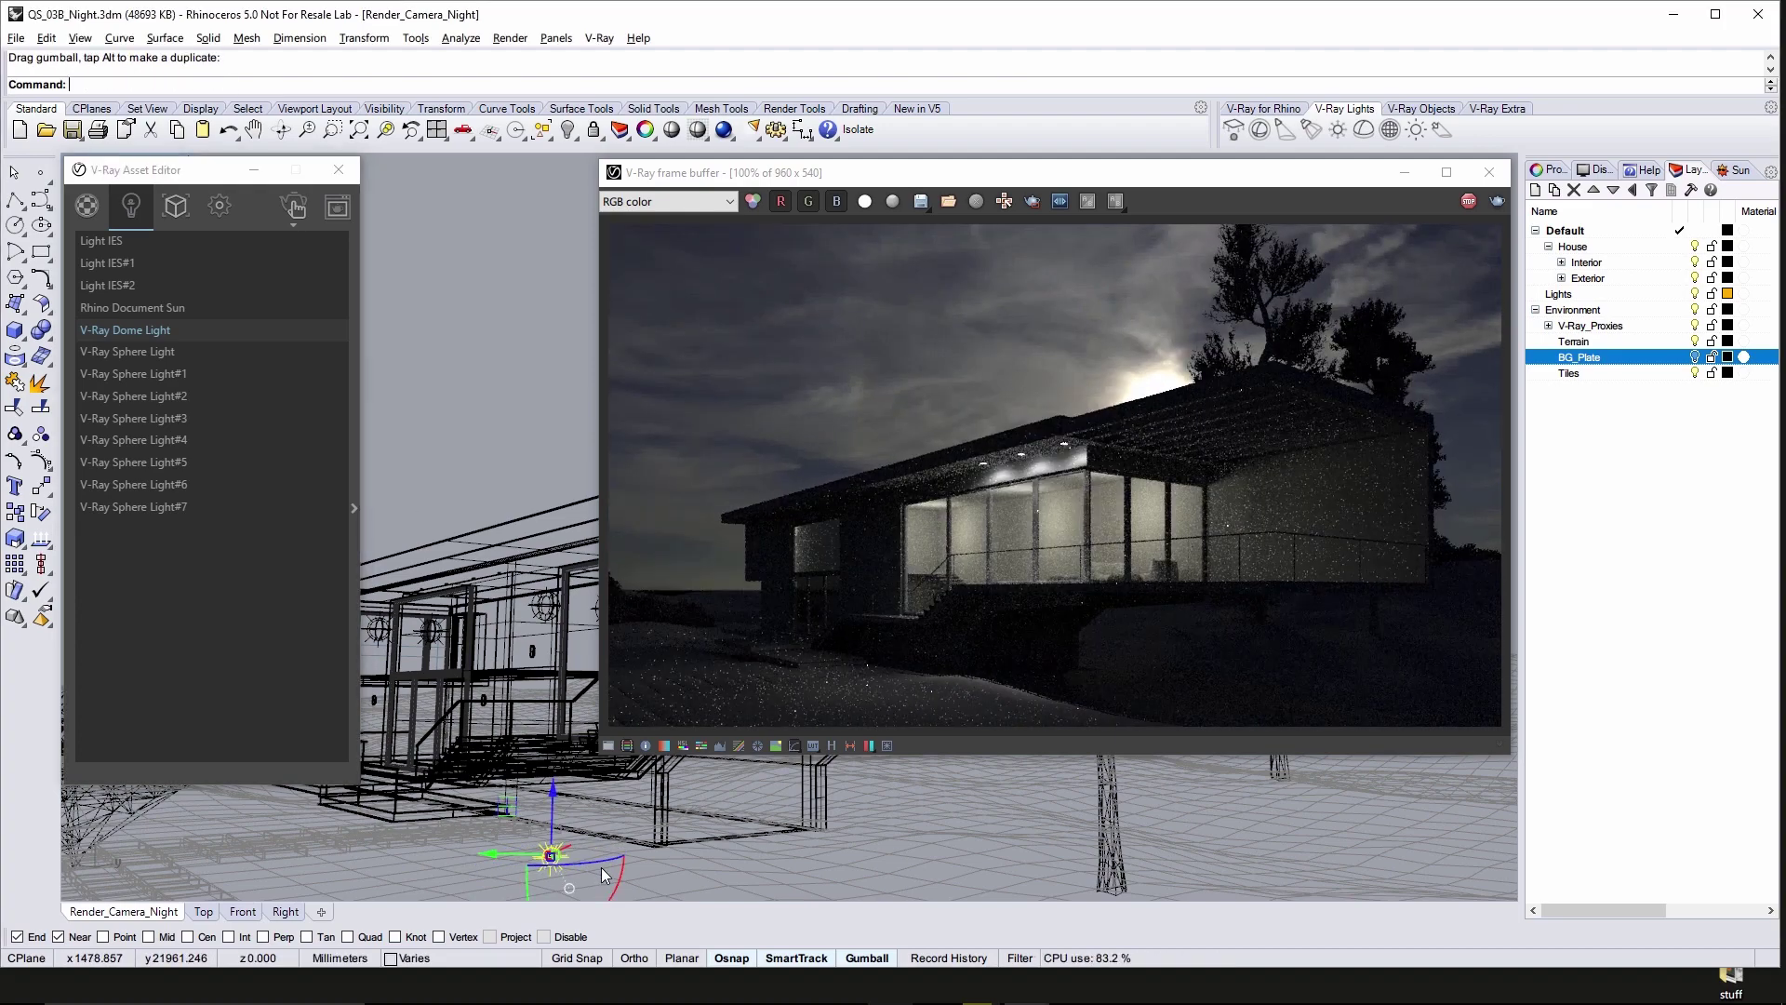
pyautogui.moveTo(602, 875); pyautogui.dragTo(492, 860)
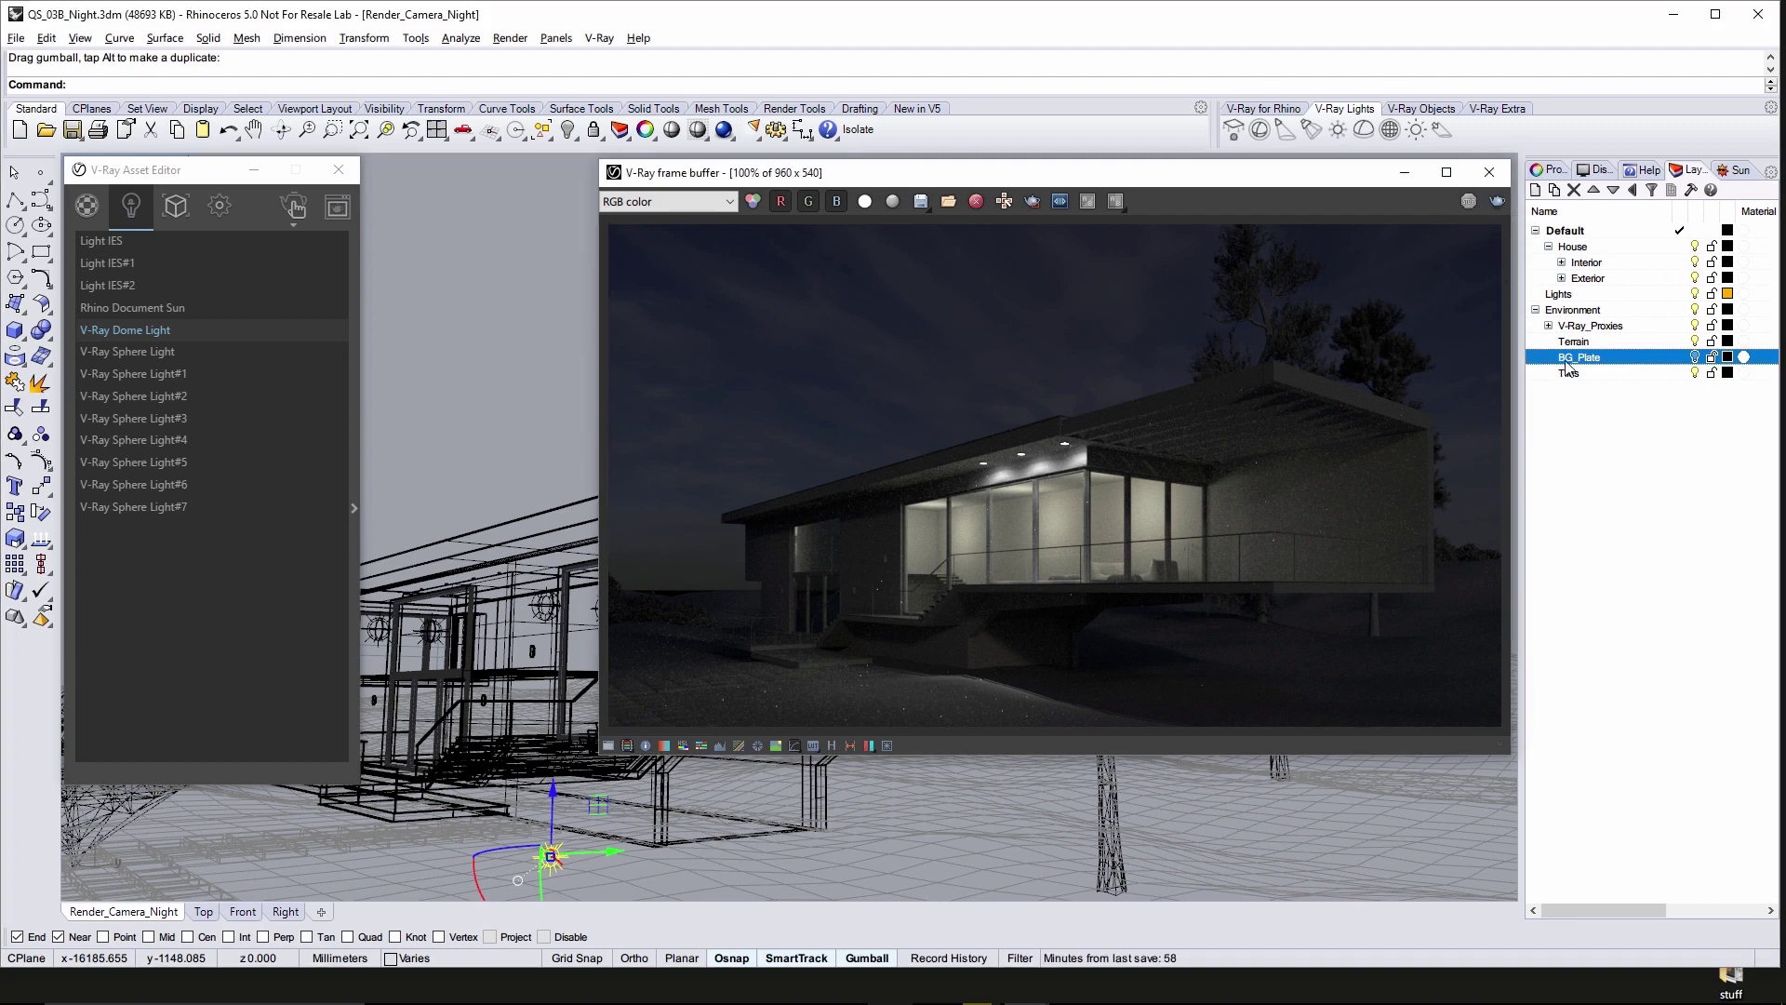
# Turn the BG_Plate layer back on and set the Grass fur's per-area distribution to 0.005.
pyautogui.click(1694, 359)
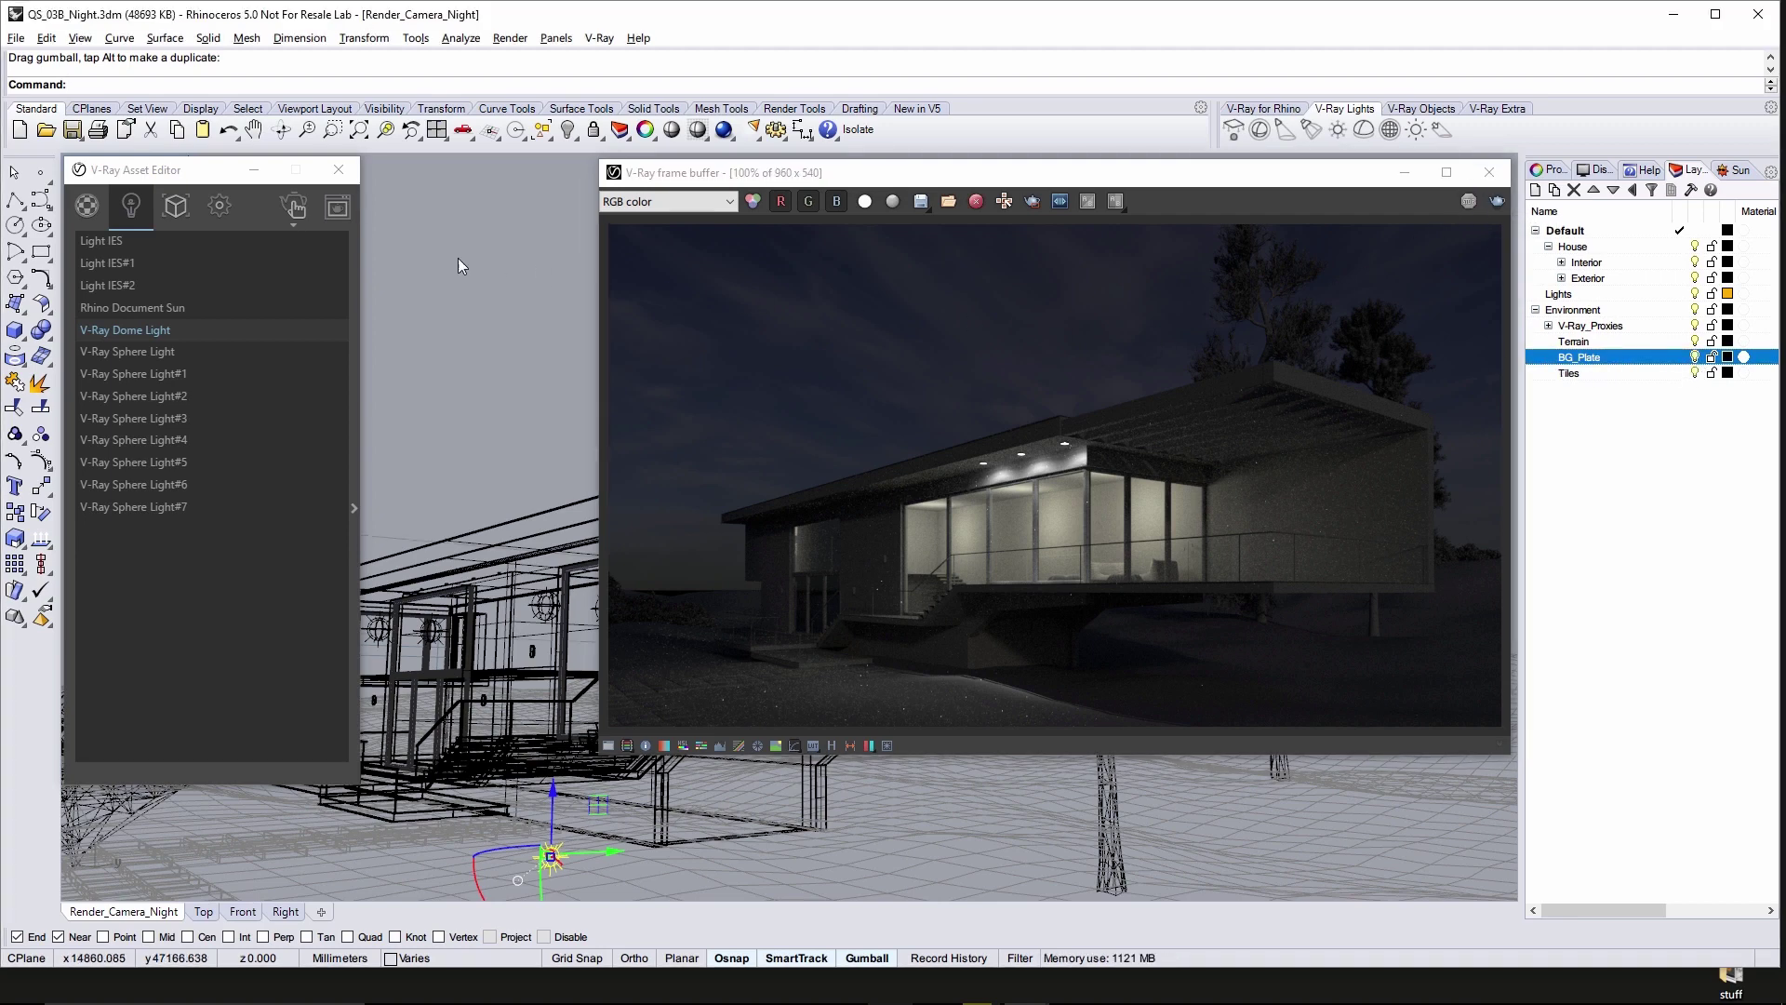
pyautogui.click(185, 208)
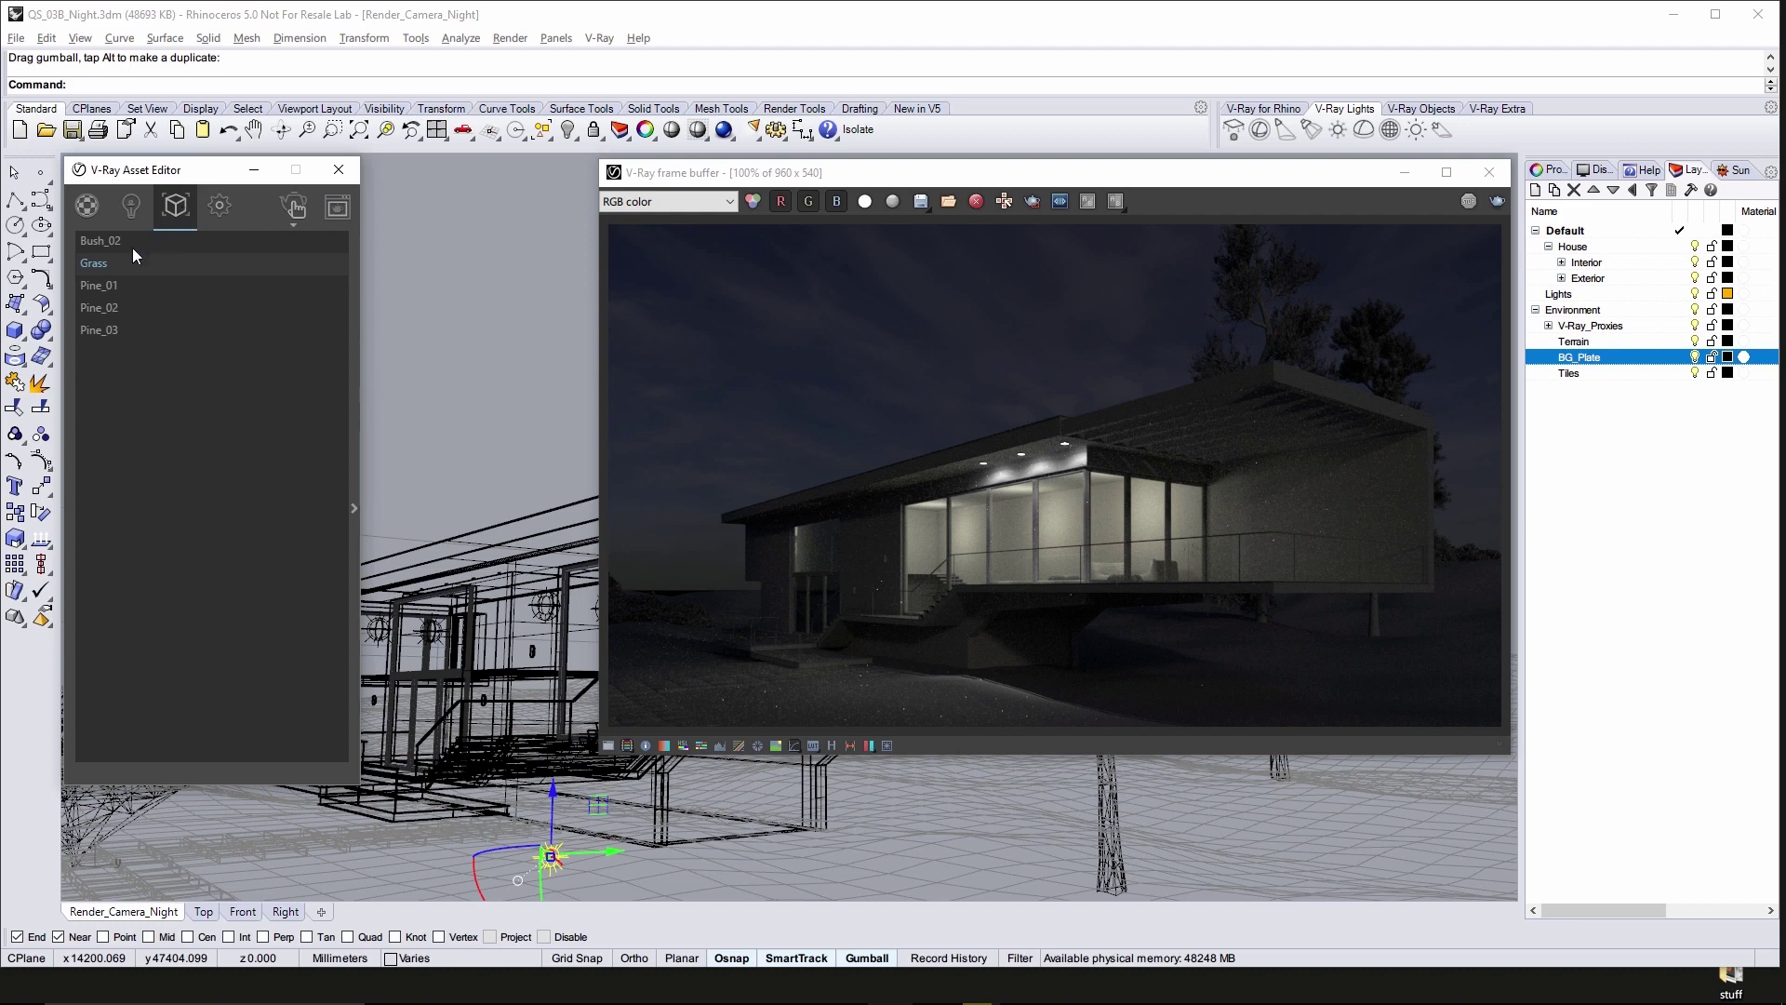
pyautogui.click(187, 268)
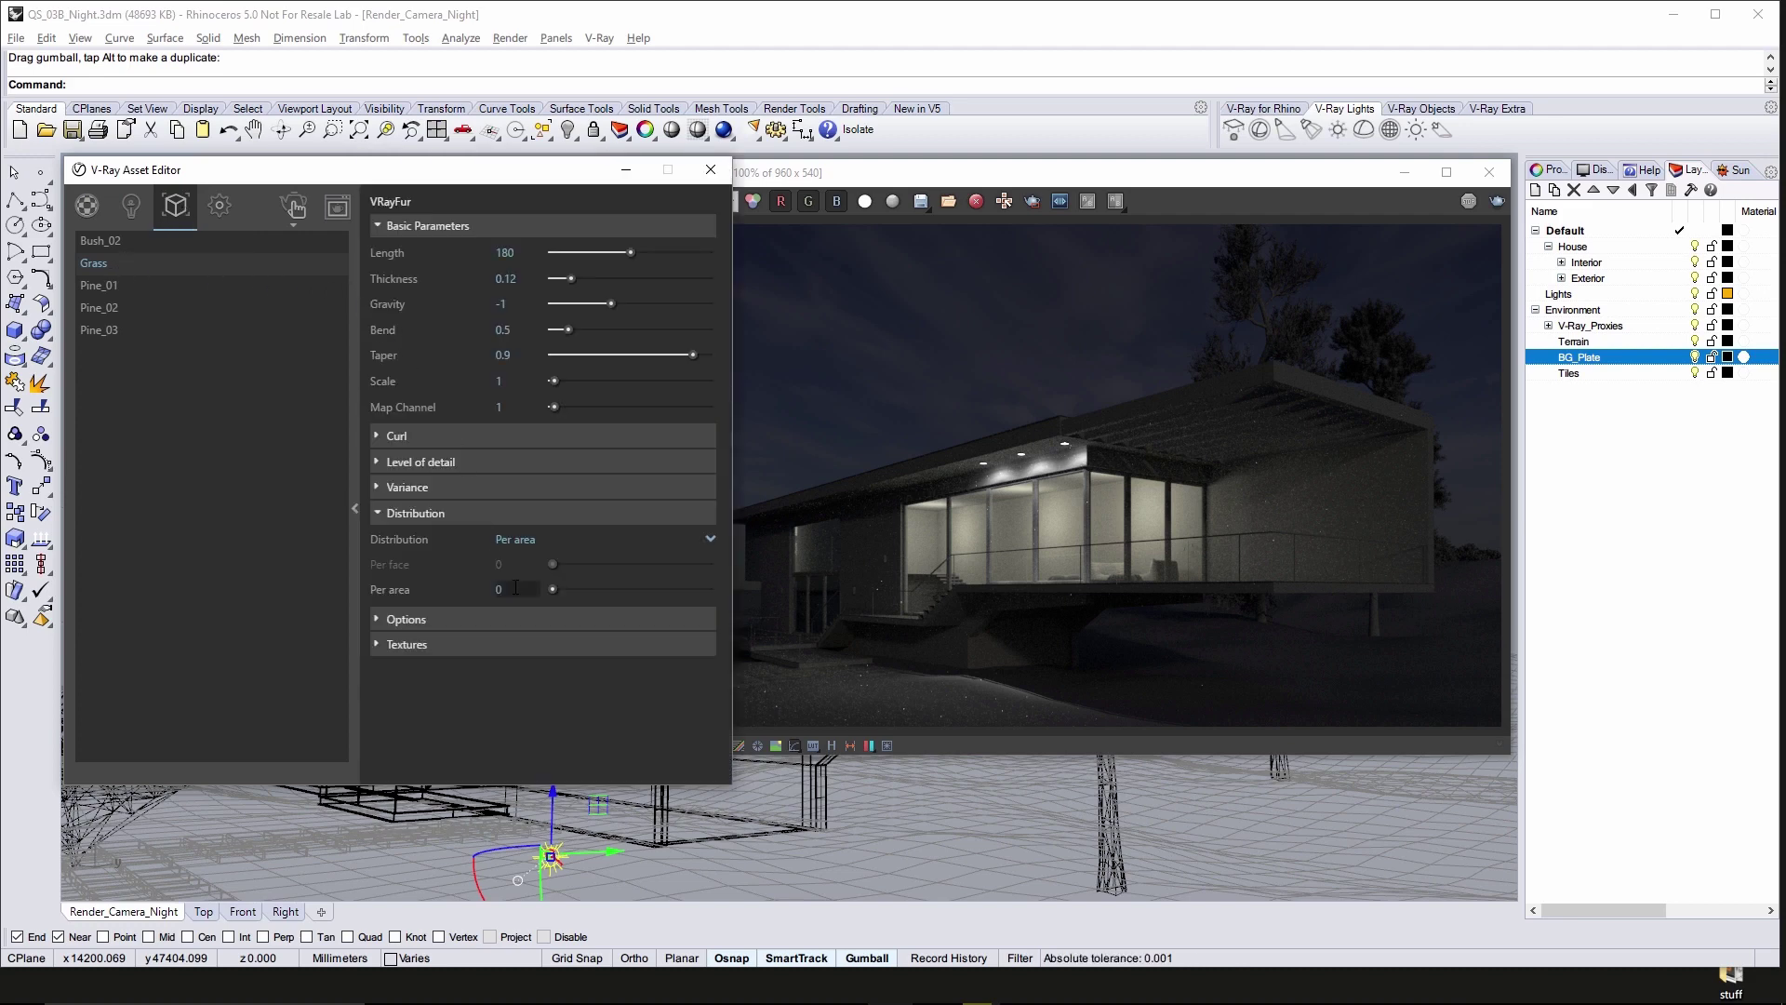
pyautogui.write('0.005')
pyautogui.press('Return')
pyautogui.click(353, 488)
# Set the render output's image width to 1280 and turn off Material Override, Interactive and Progressive rendering.
pyautogui.click(223, 210)
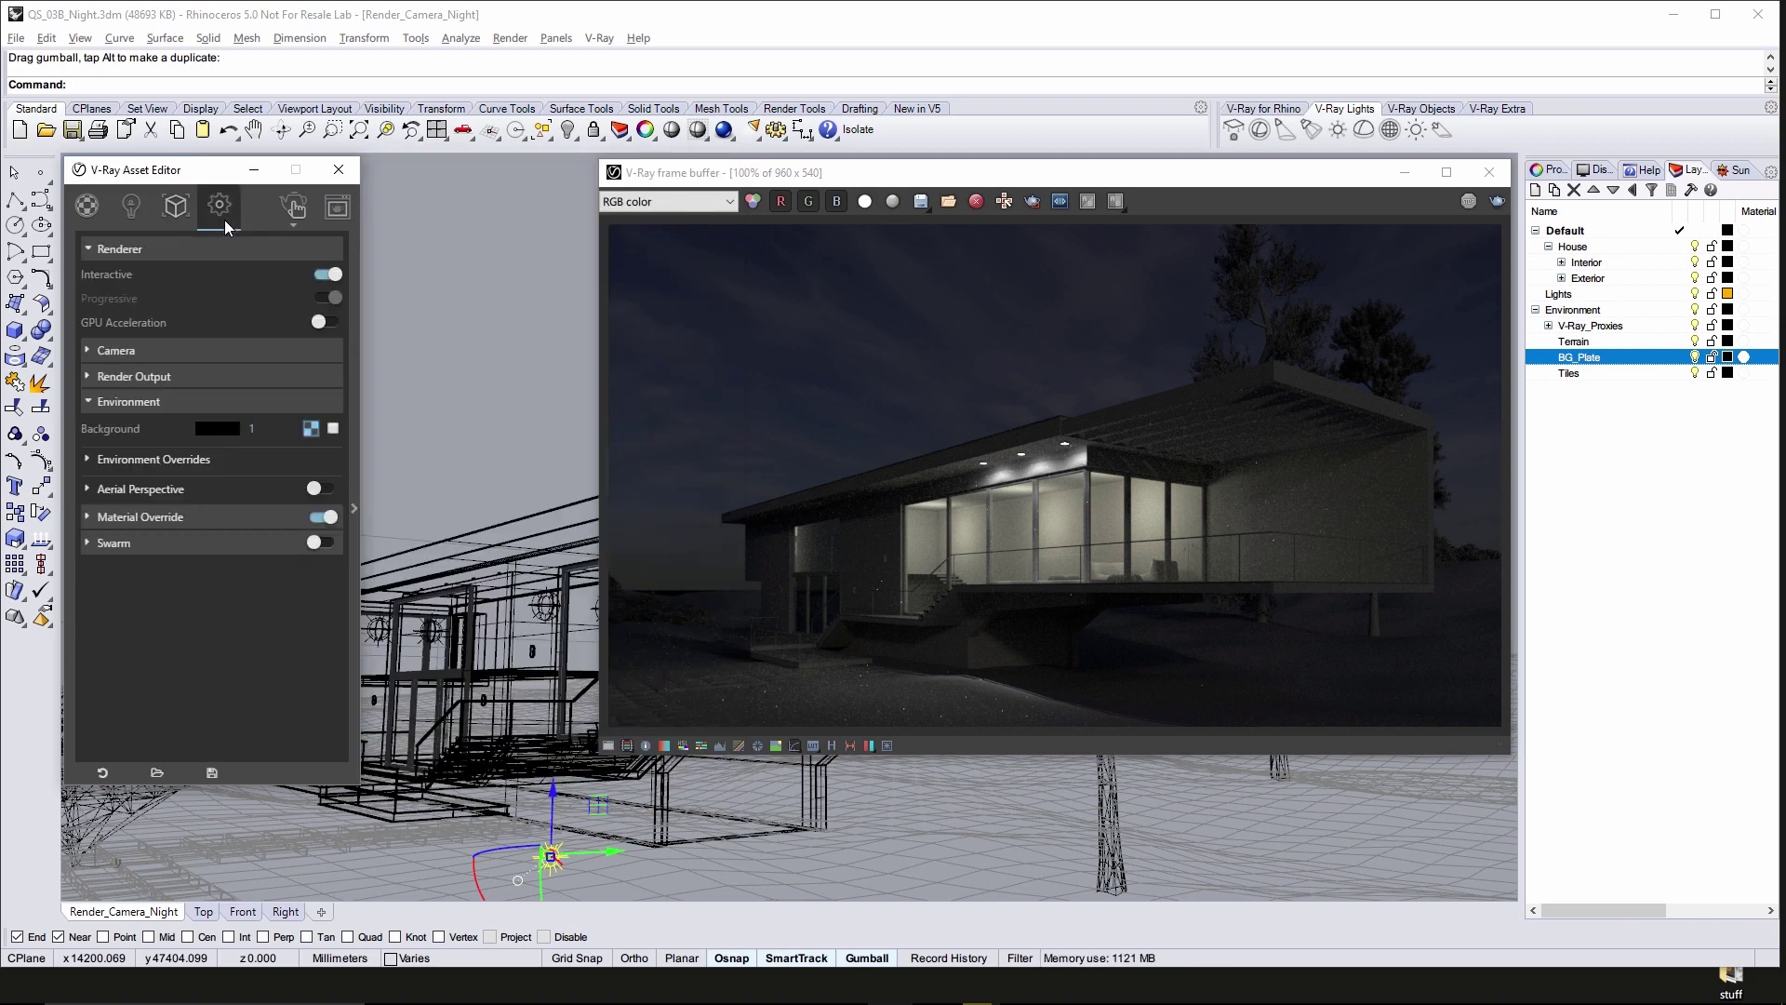
pyautogui.click(135, 376)
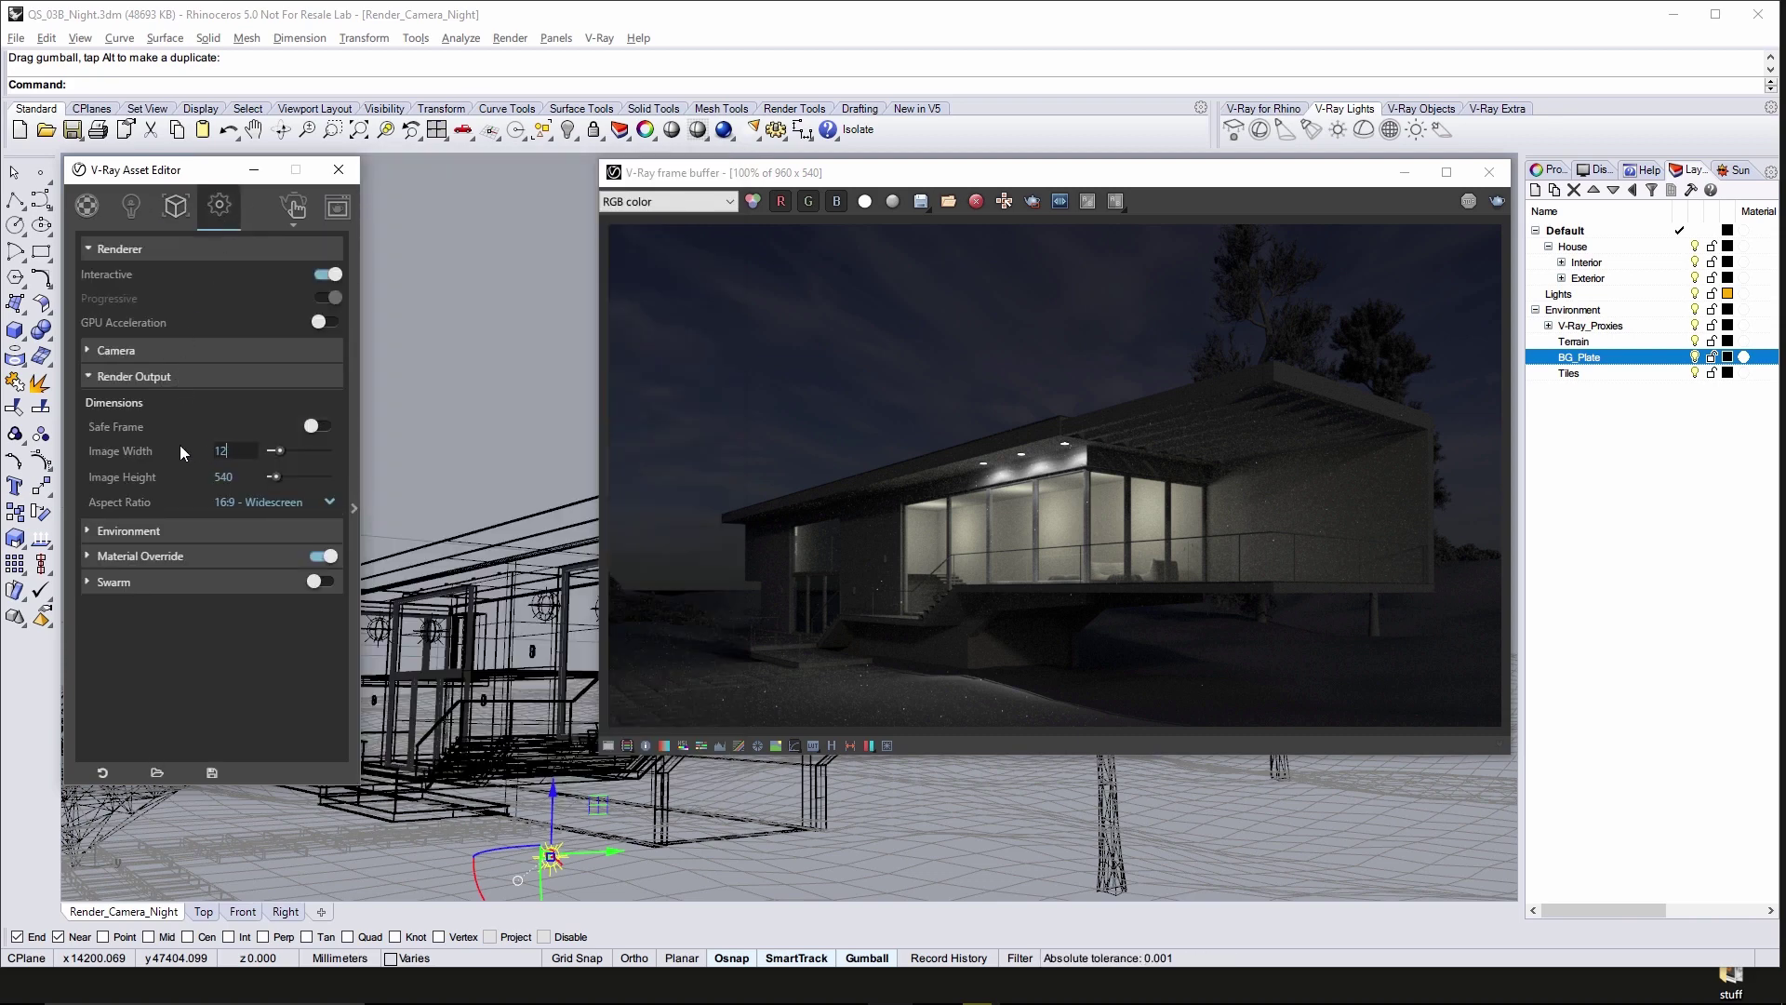
pyautogui.write('1280')
pyautogui.press('Return')
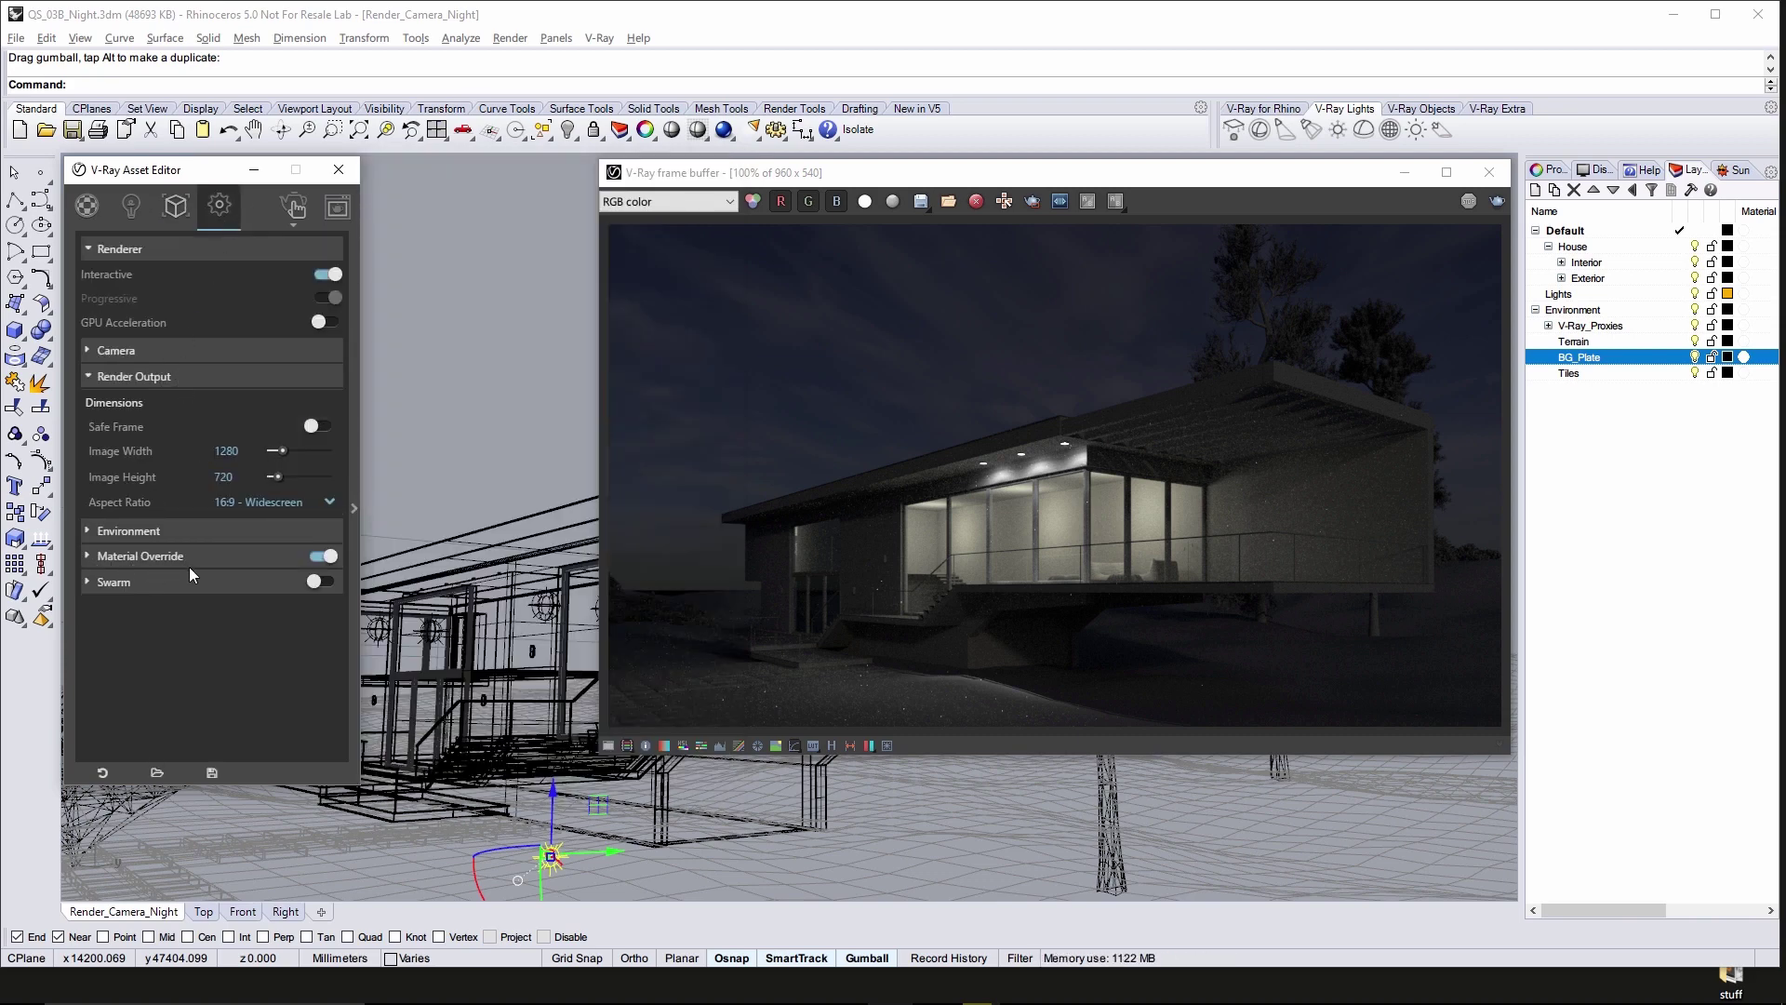
pyautogui.click(317, 556)
pyautogui.click(326, 275)
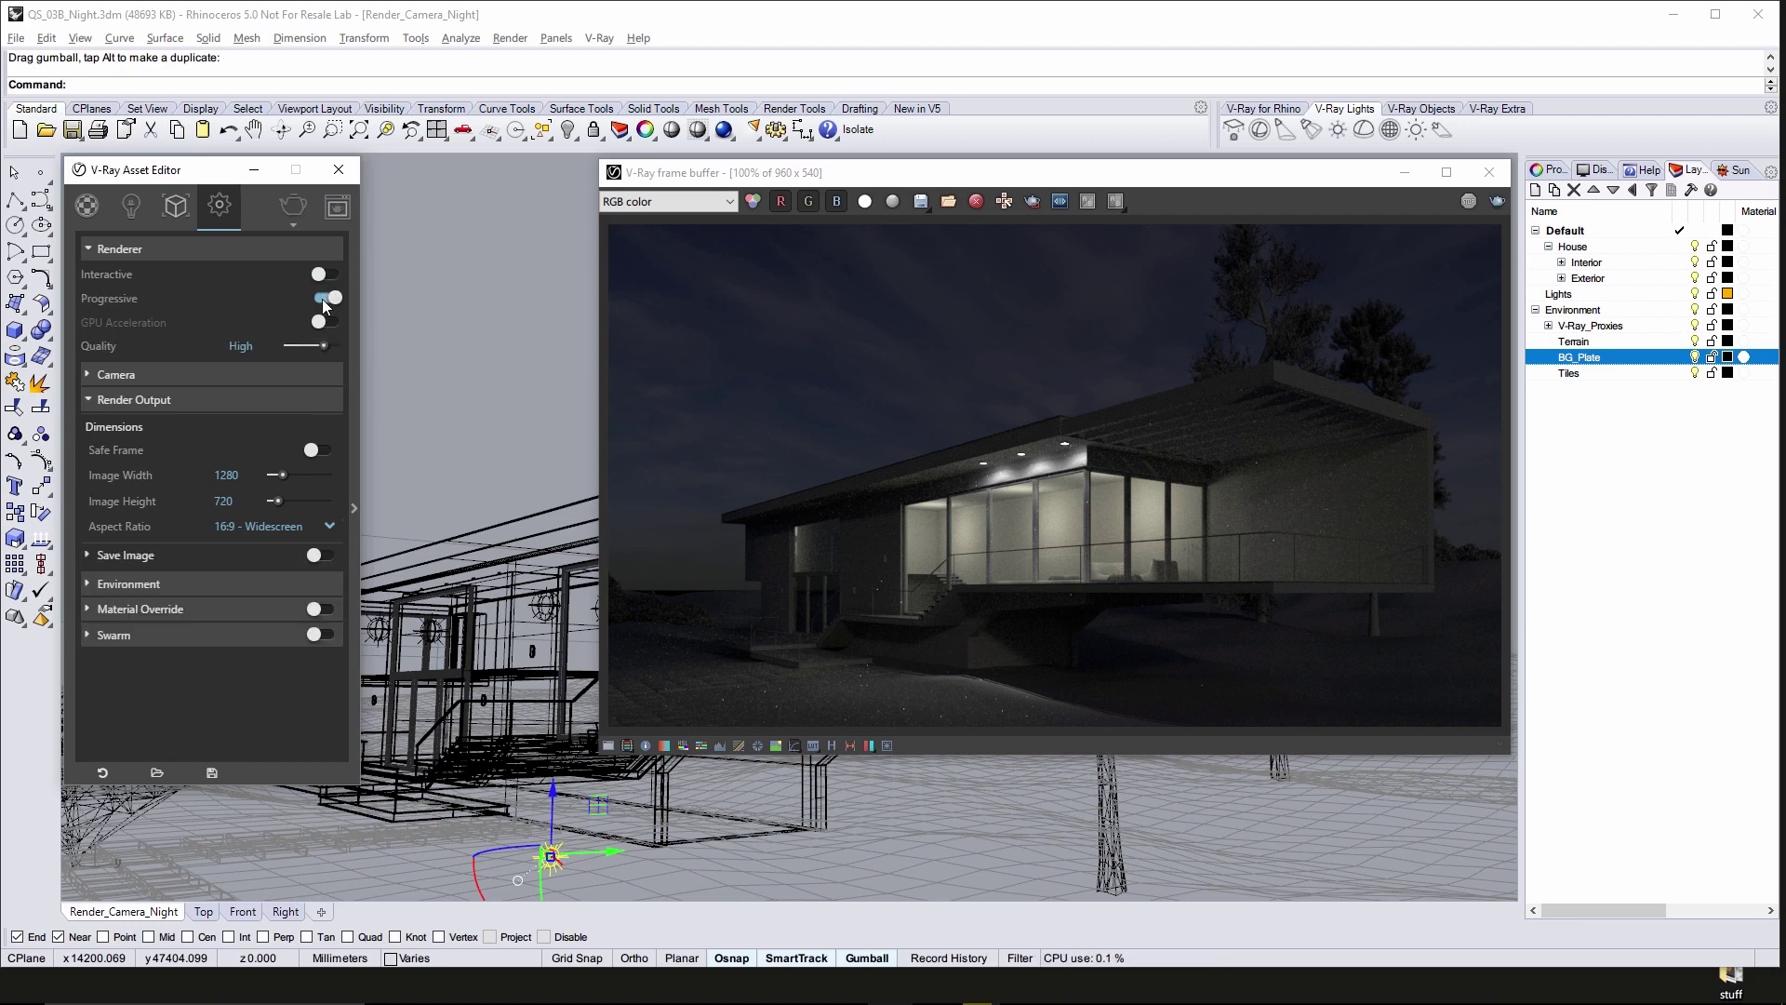
# Start the production V-Ray render and maximize the frame buffer window.
pyautogui.click(294, 226)
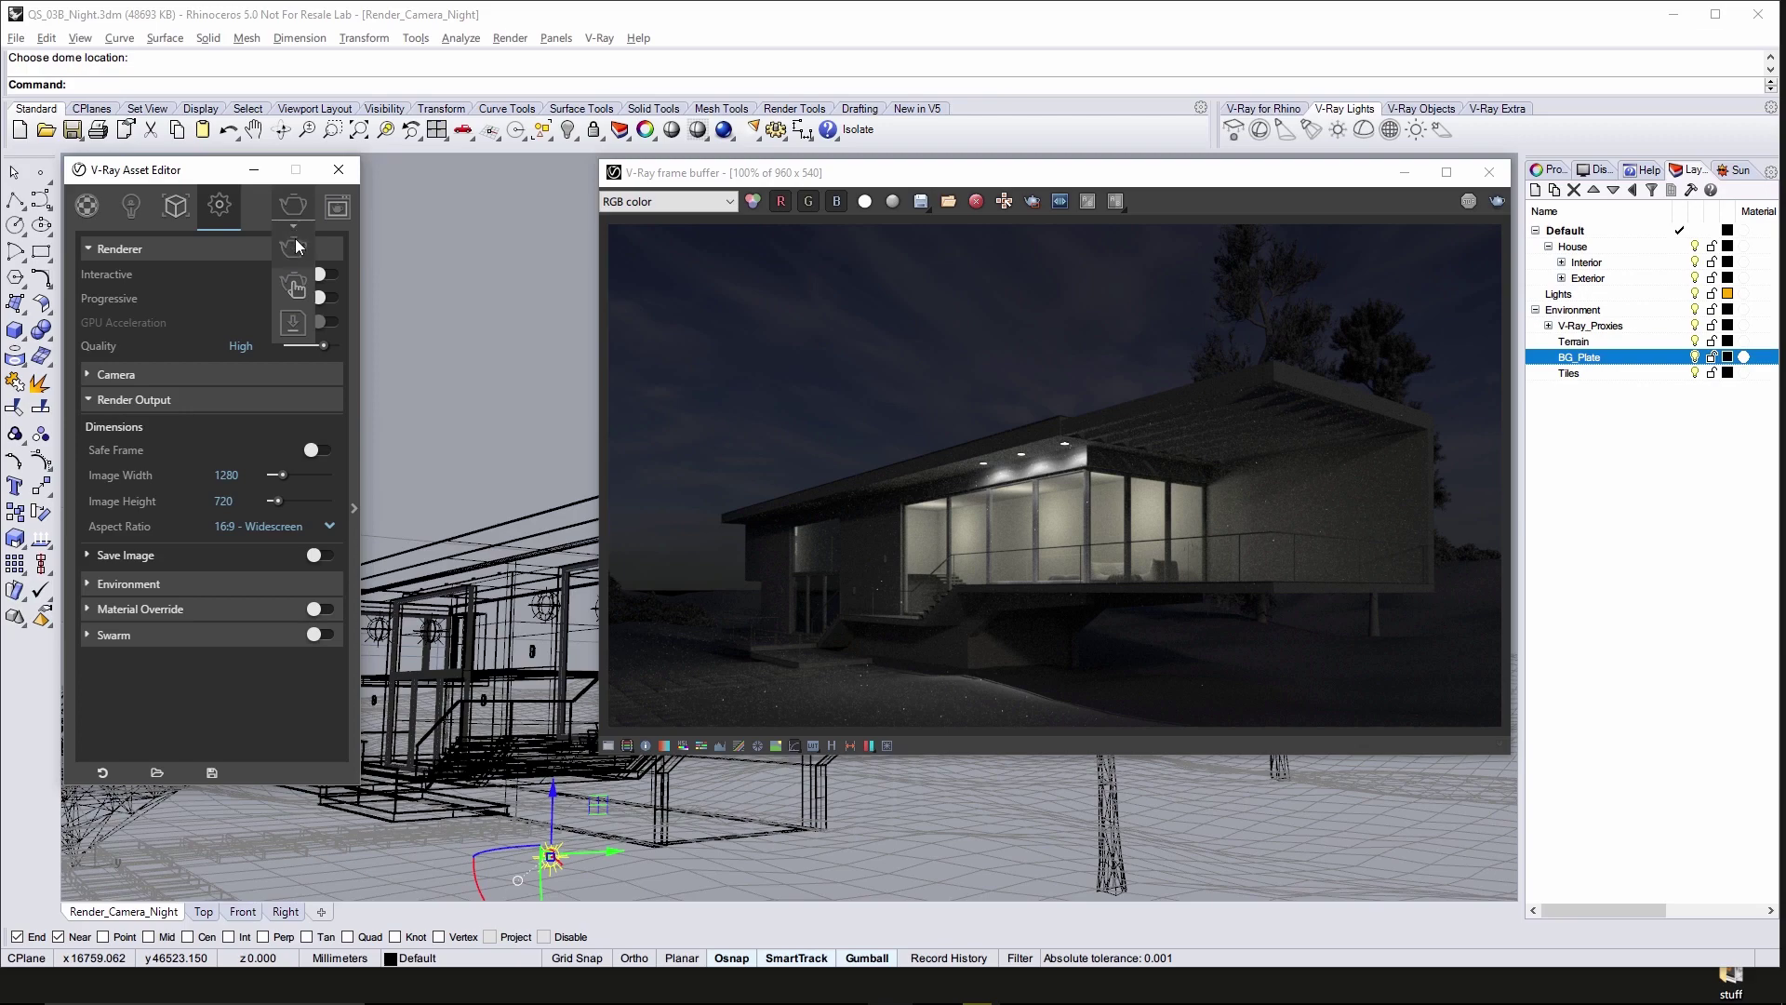
pyautogui.click(294, 246)
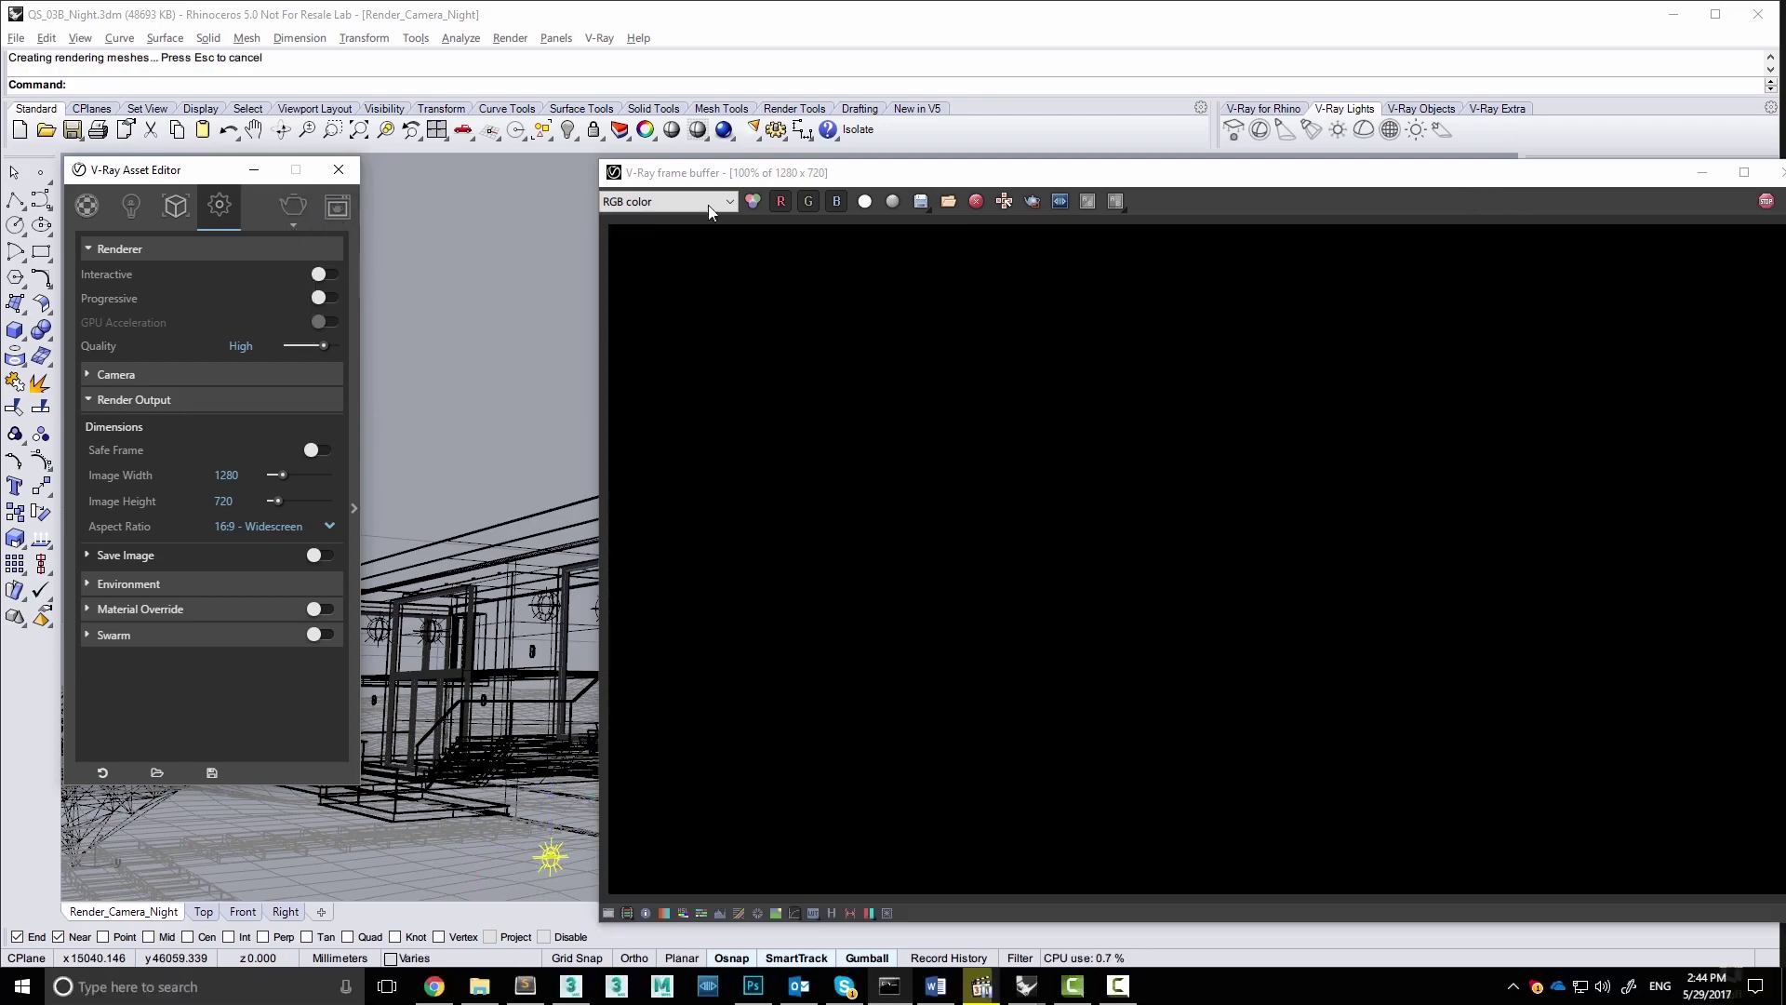
pyautogui.doubleClick(972, 173)
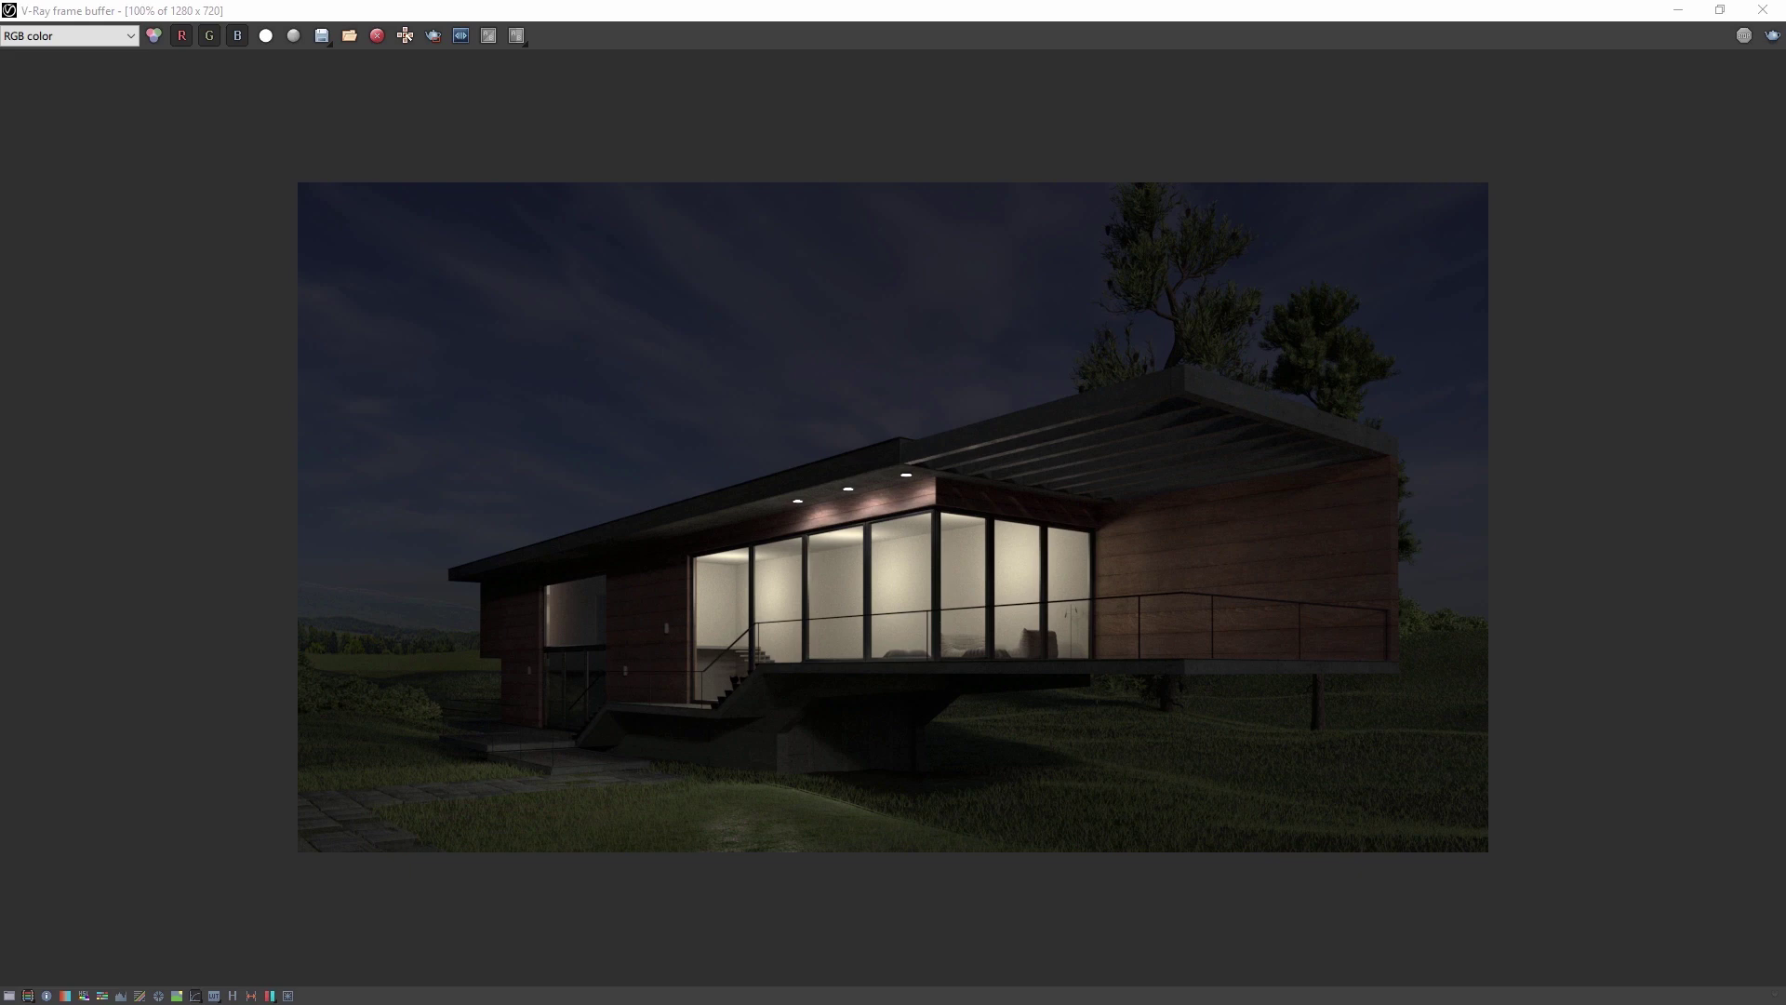
# Enable the frame buffer's Curve correction and pull the handle of its dark end slightly down to deepen the shadows.
pyautogui.click(9, 995)
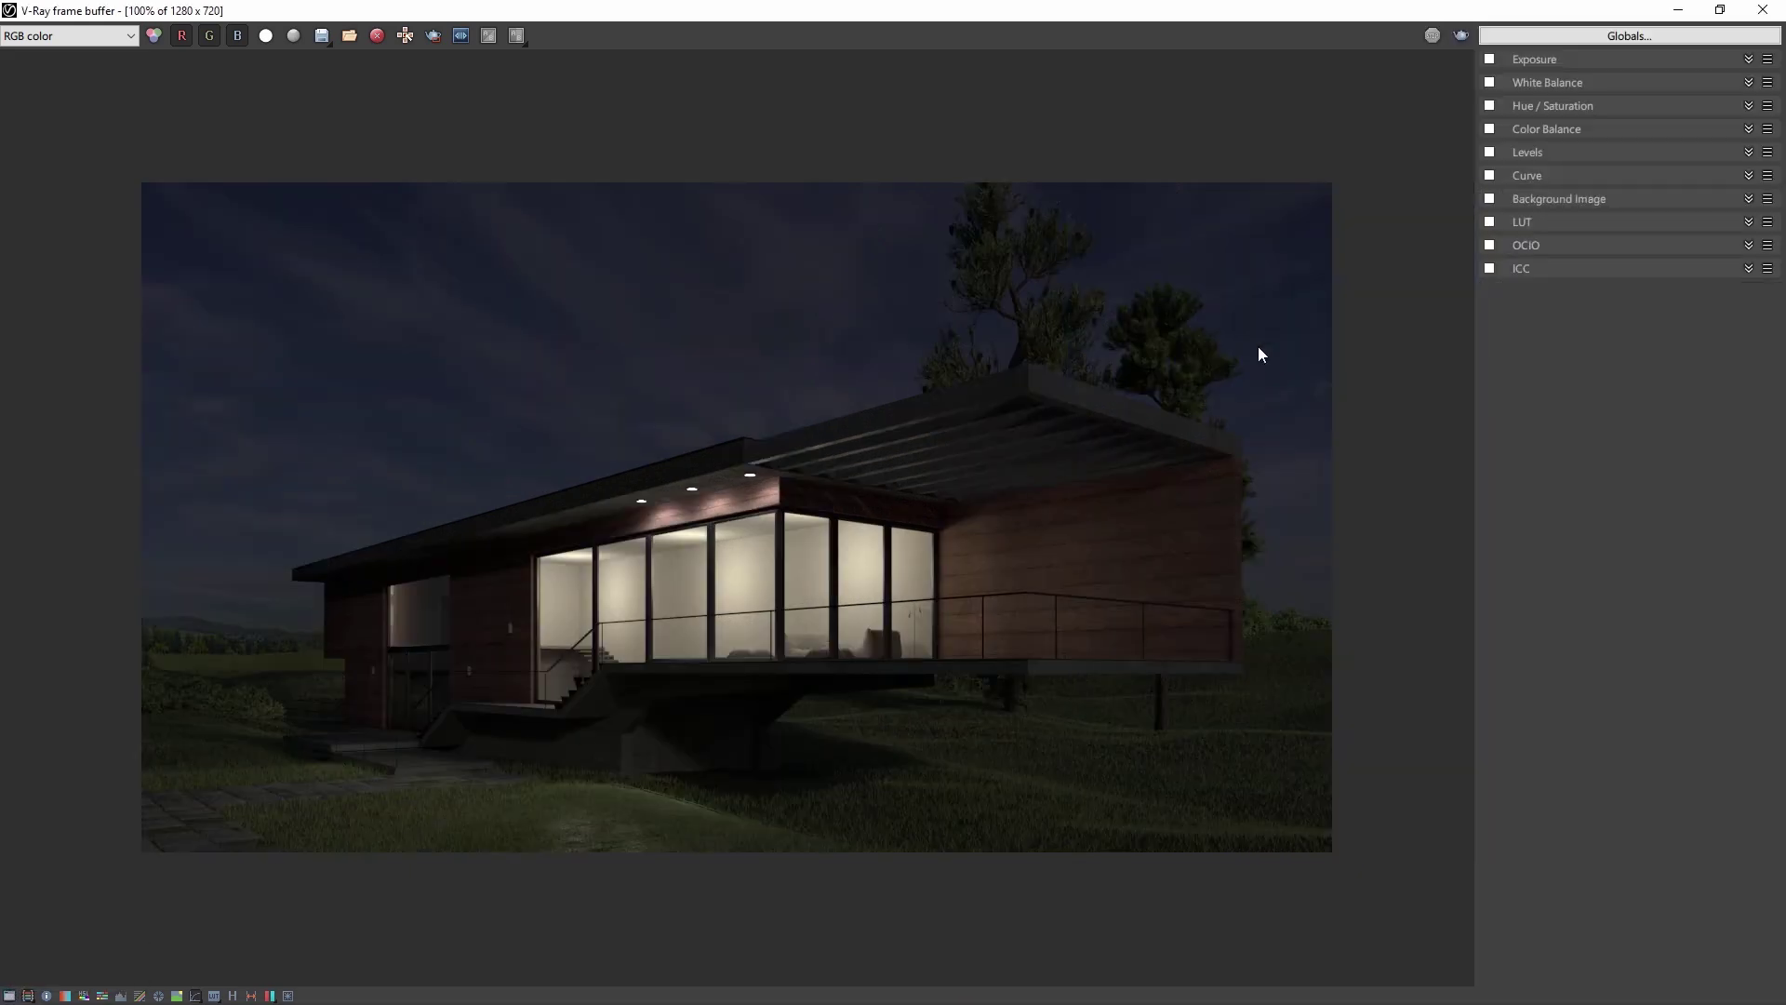
pyautogui.click(1527, 177)
pyautogui.click(1491, 174)
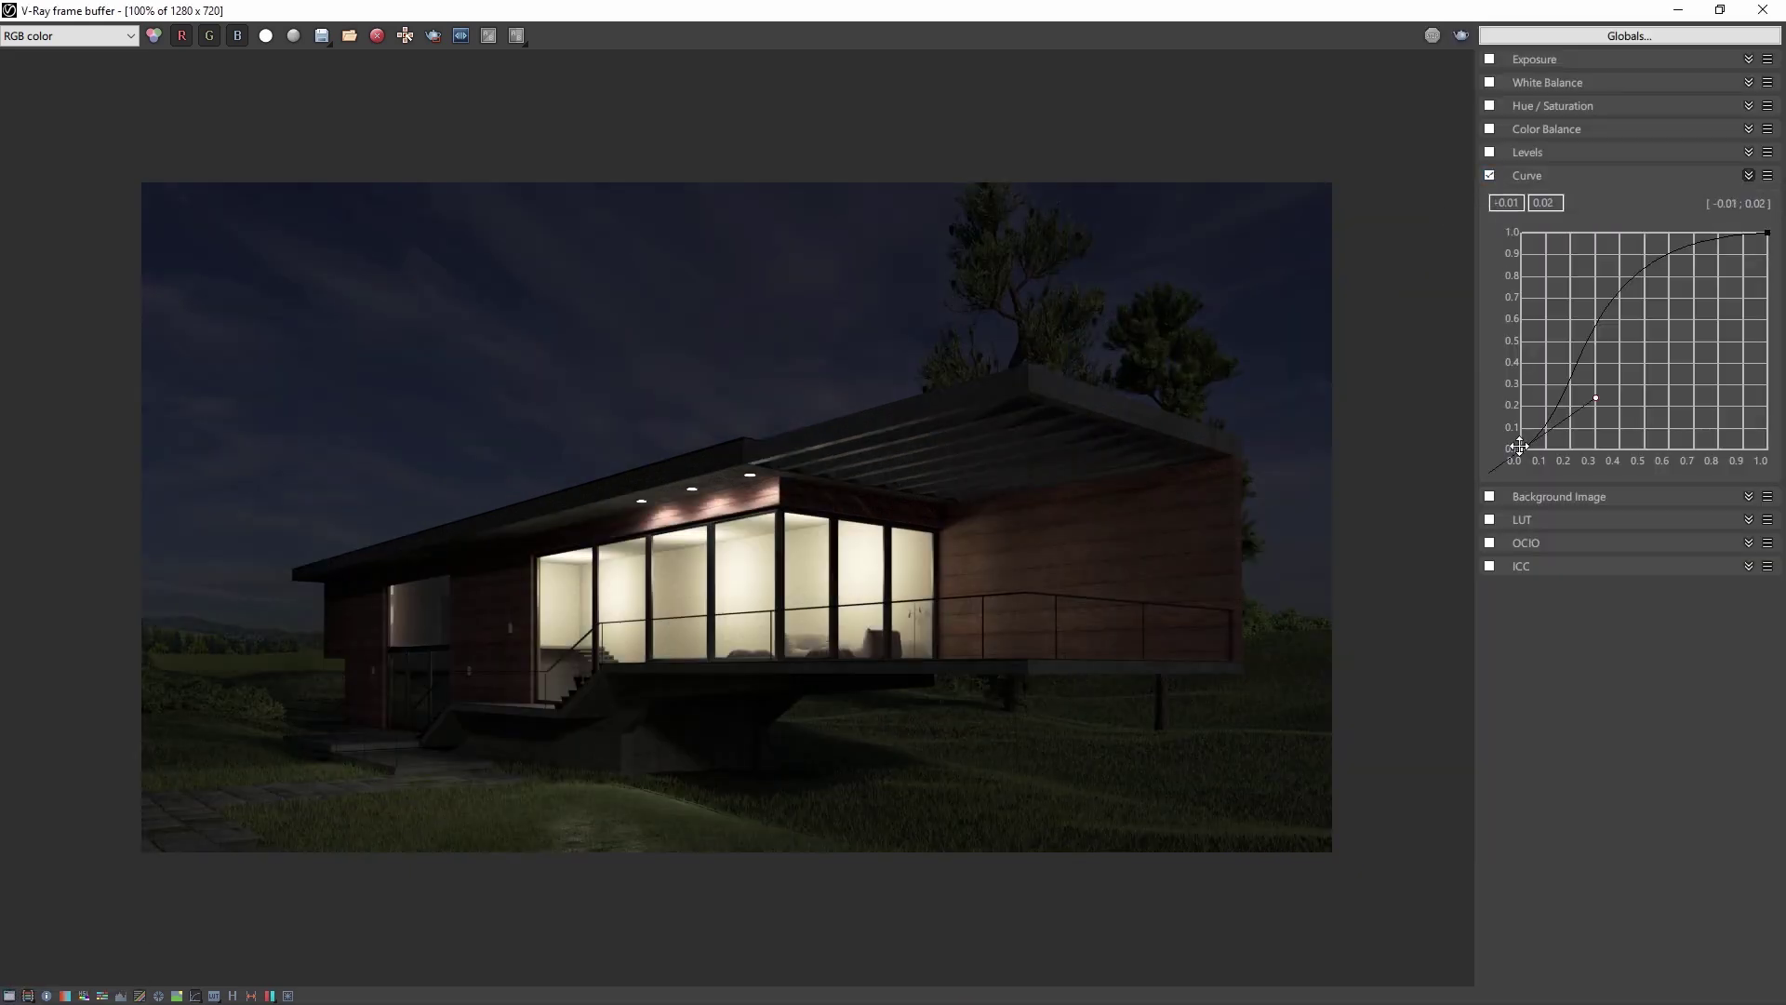
pyautogui.moveTo(1596, 399); pyautogui.dragTo(1601, 412)
# Enable Color Balance, shift the shadows toward cyan (-0.21) and blue, and shift the highlights toward red.
pyautogui.click(1572, 131)
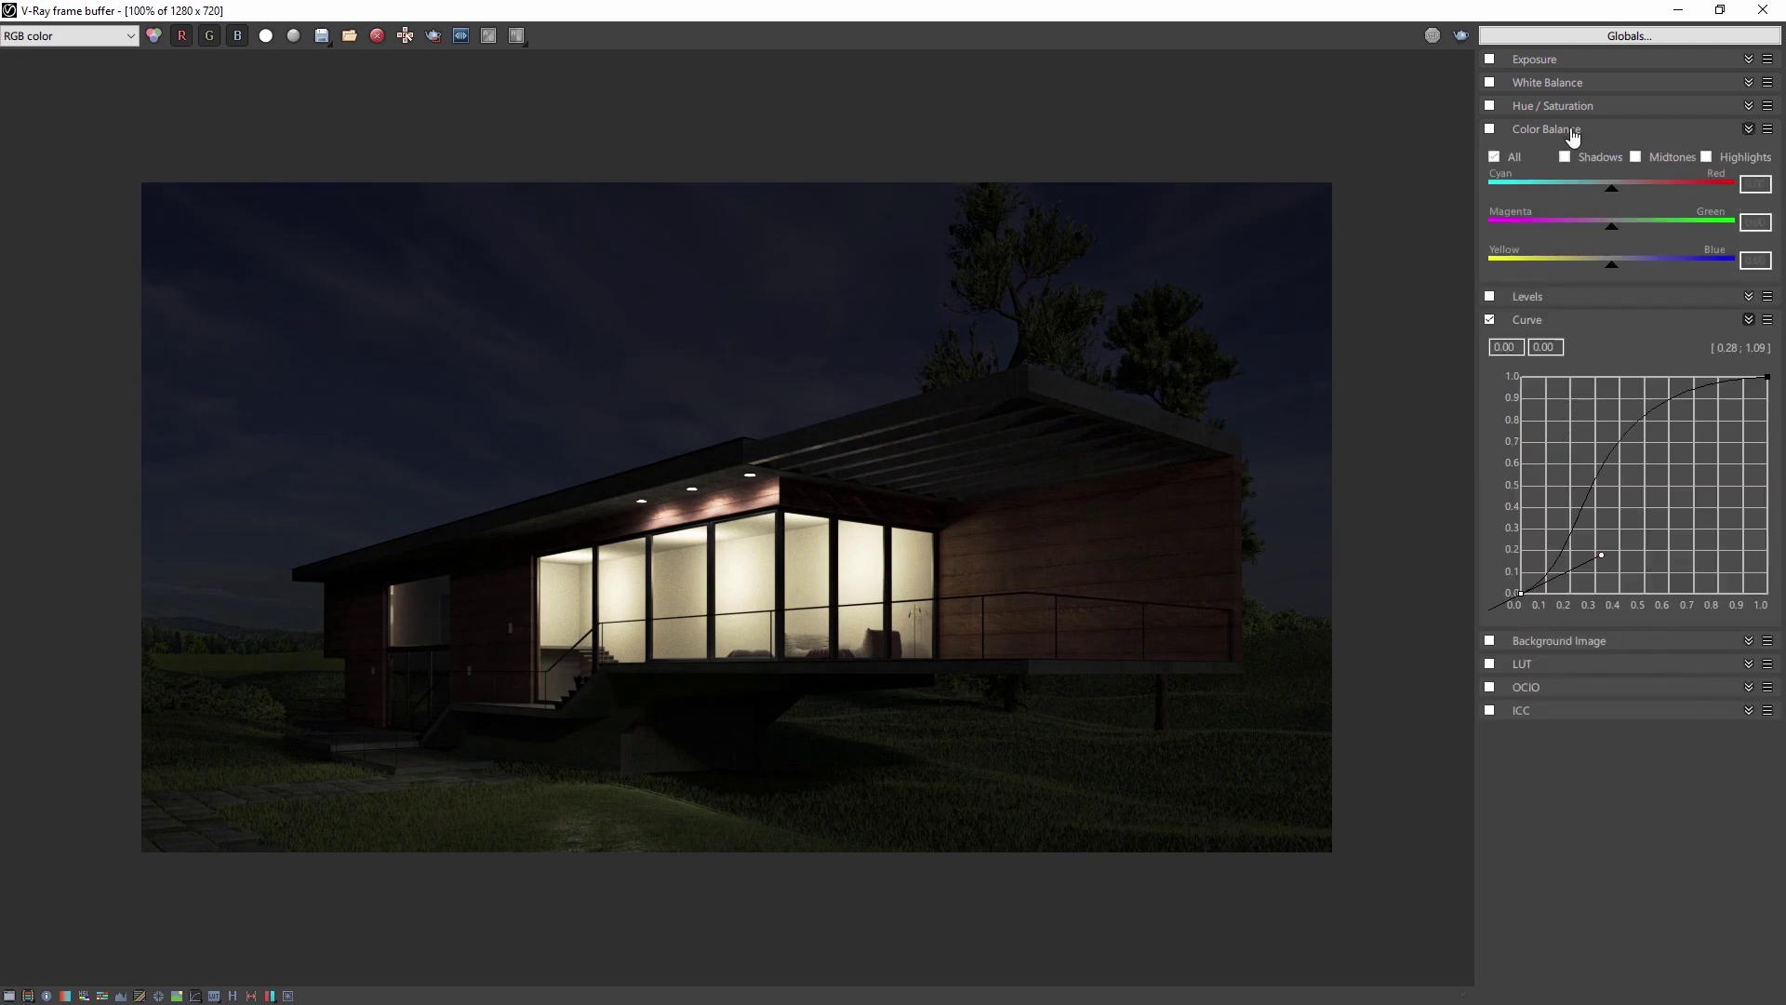
pyautogui.click(1489, 129)
pyautogui.click(1569, 156)
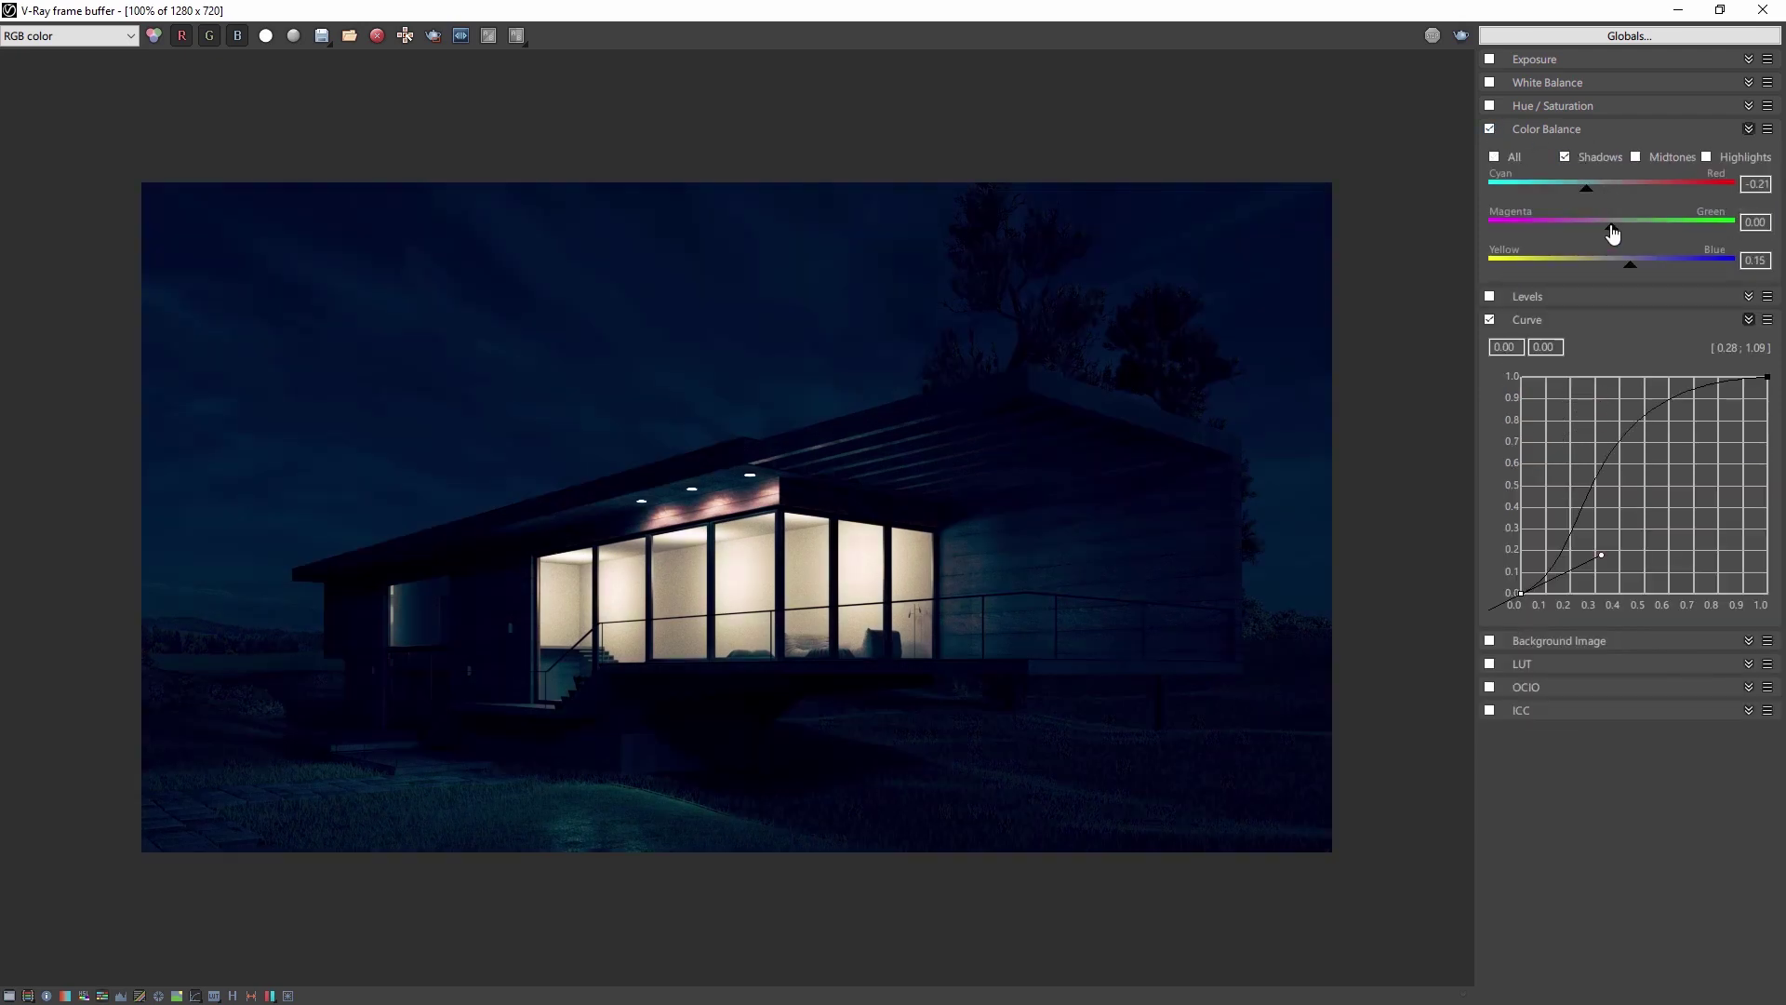
pyautogui.moveTo(1613, 234); pyautogui.dragTo(1642, 274)
pyautogui.click(1707, 157)
pyautogui.moveTo(1675, 190); pyautogui.dragTo(1691, 193)
# Turn on the Hue / Saturation correction and close the color corrections.
pyautogui.click(1559, 108)
pyautogui.click(1491, 105)
pyautogui.click(9, 995)
# Turn on the Bloom lens effect for the render and close the lens effects settings.
pyautogui.click(270, 995)
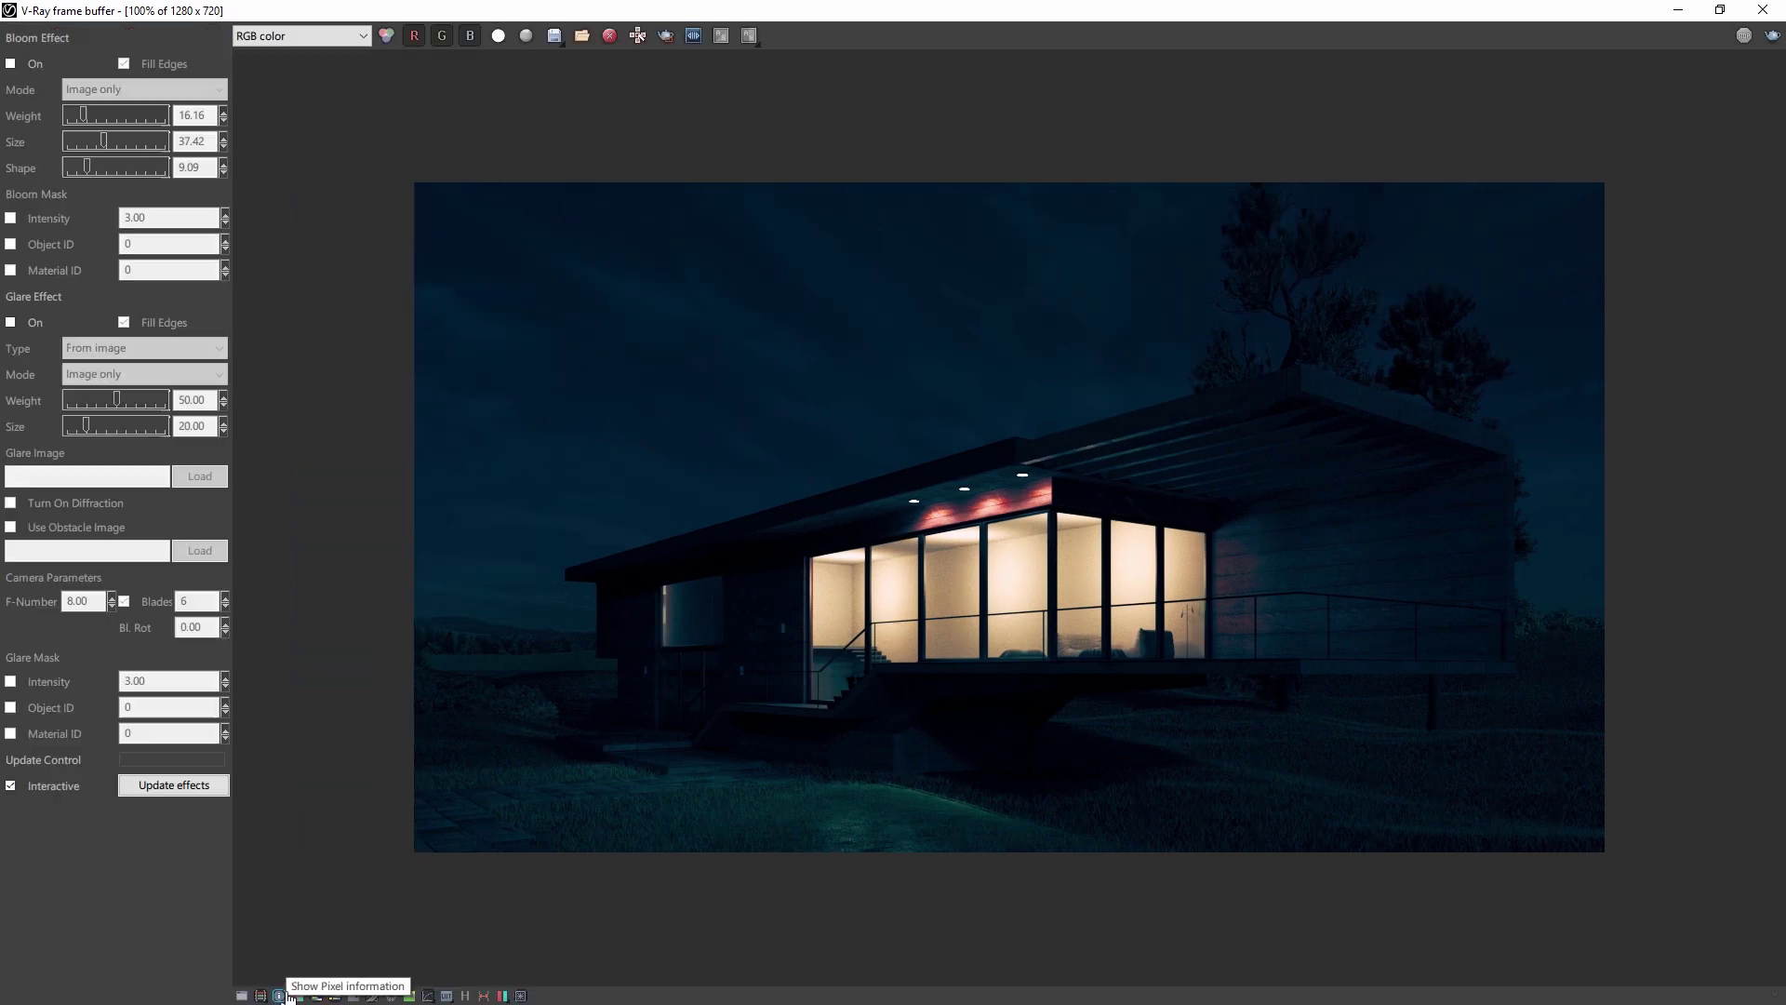
pyautogui.click(10, 63)
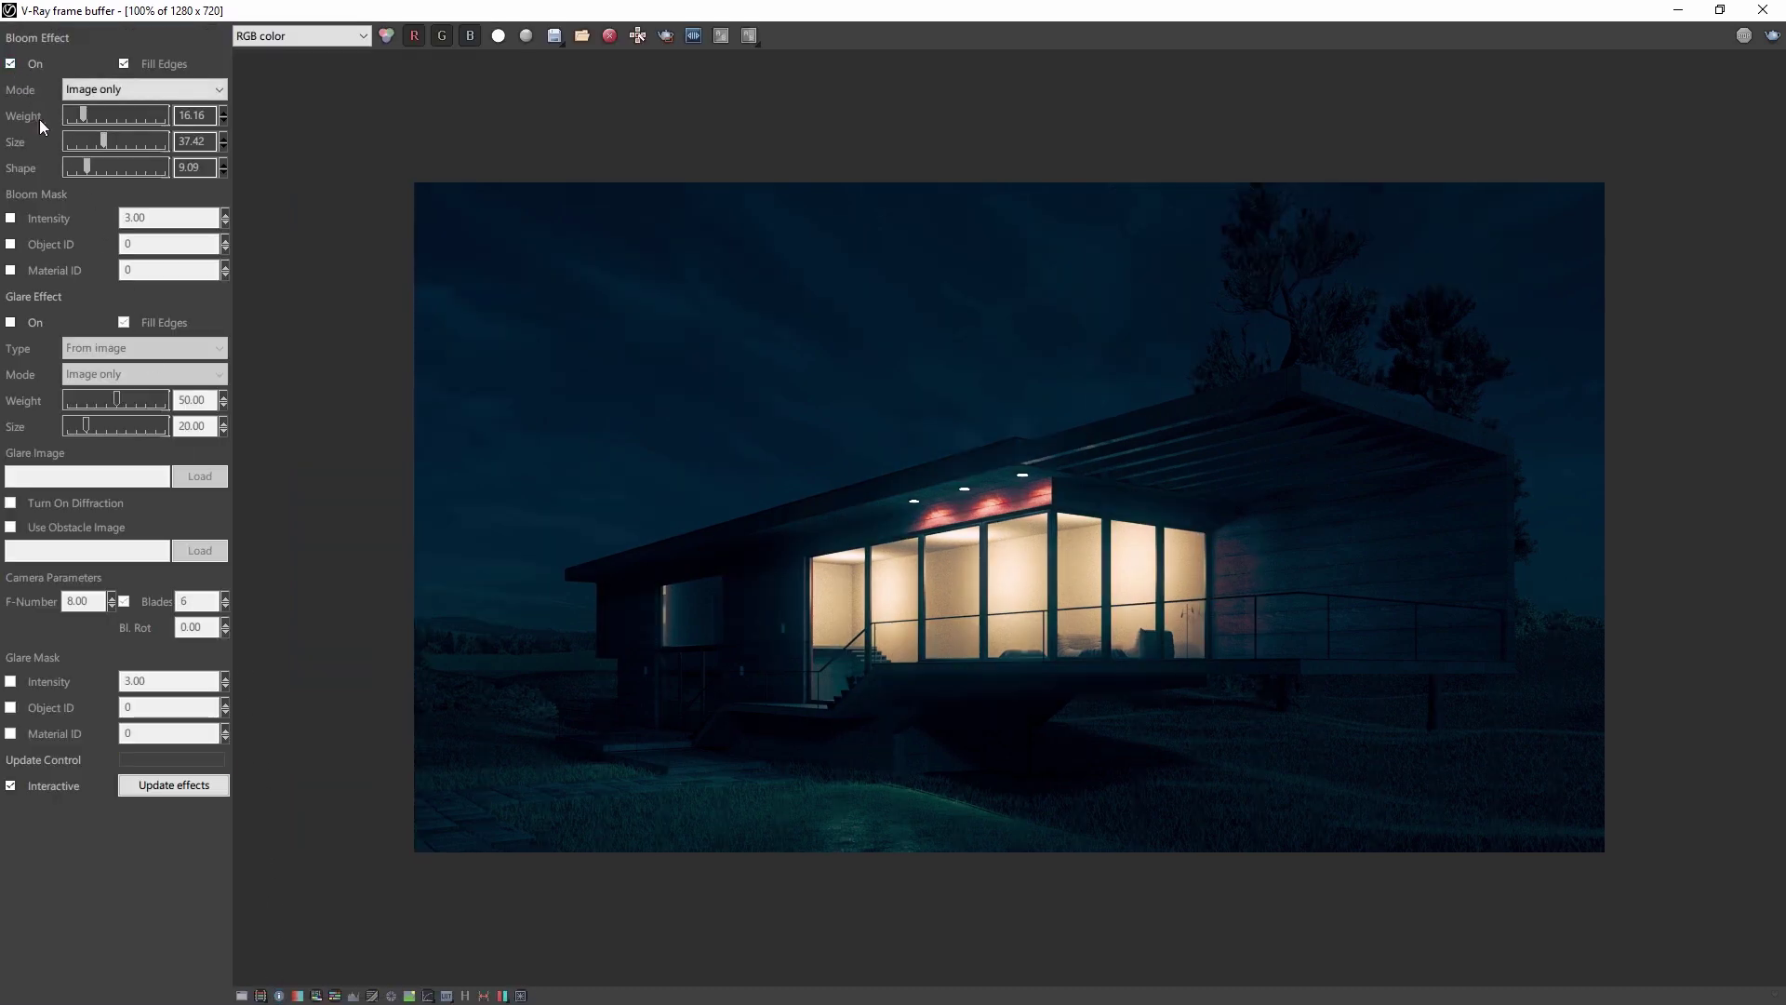
pyautogui.click(521, 995)
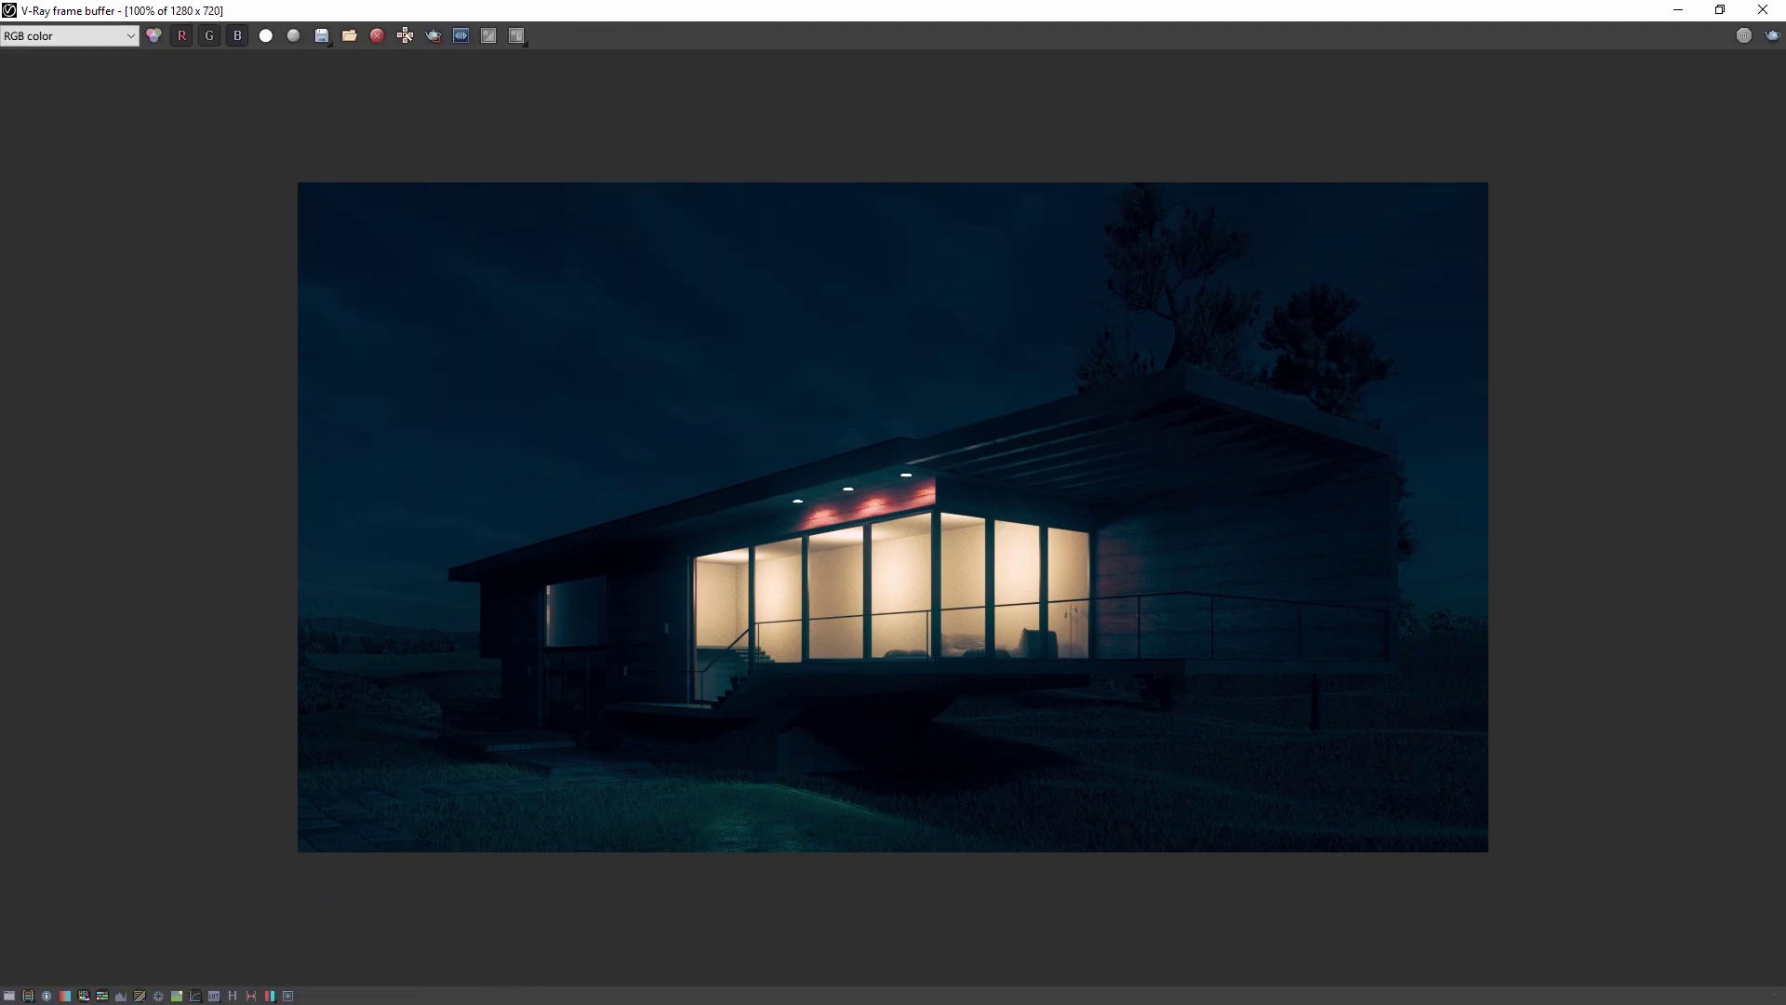